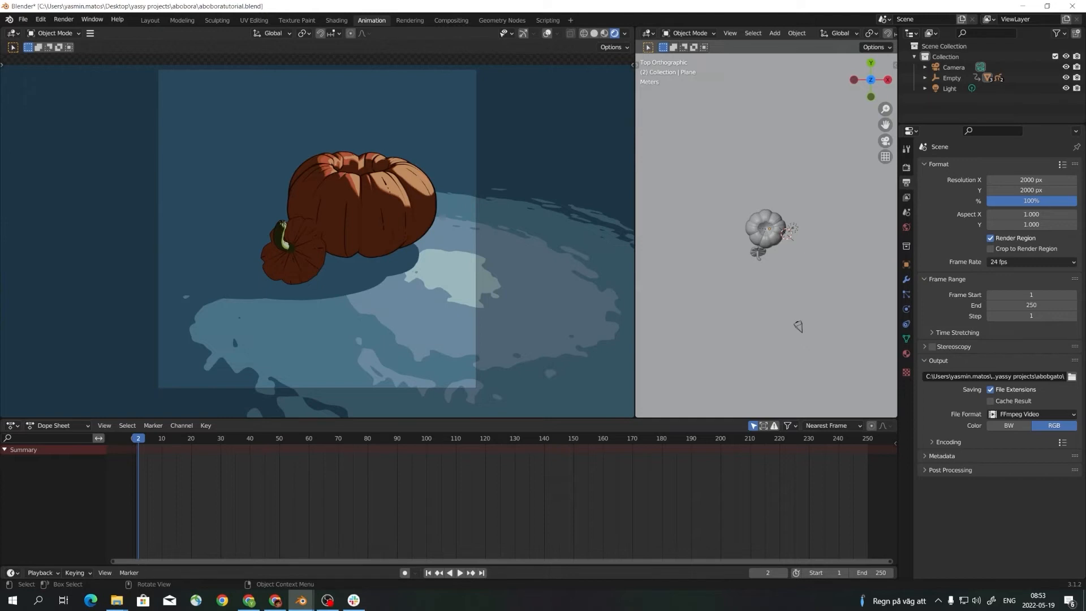
drag(635, 226, 726, 226)
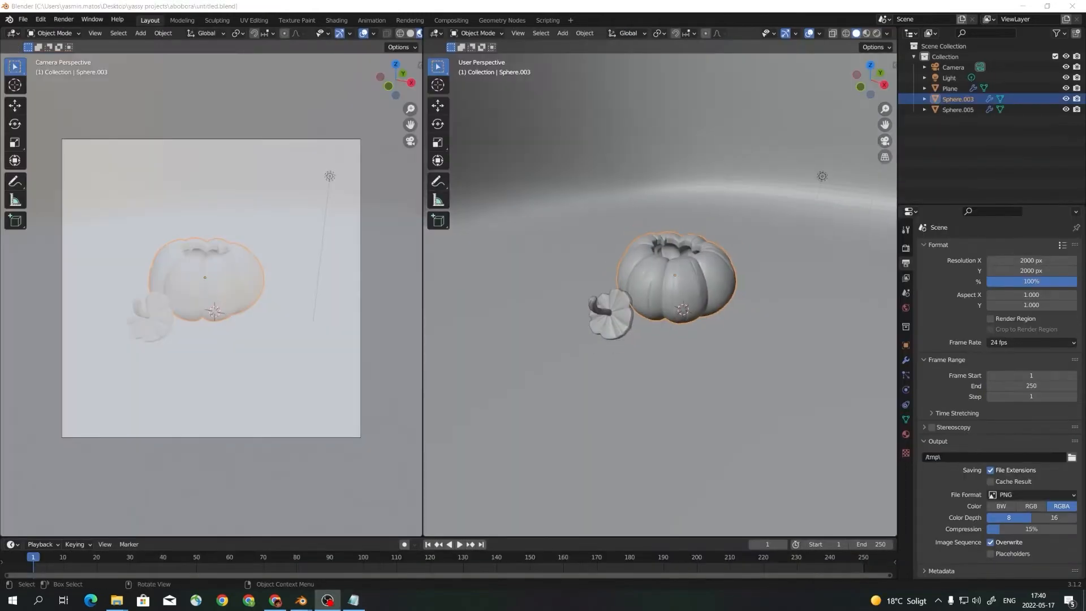
middle_drag(656, 271, 688, 258)
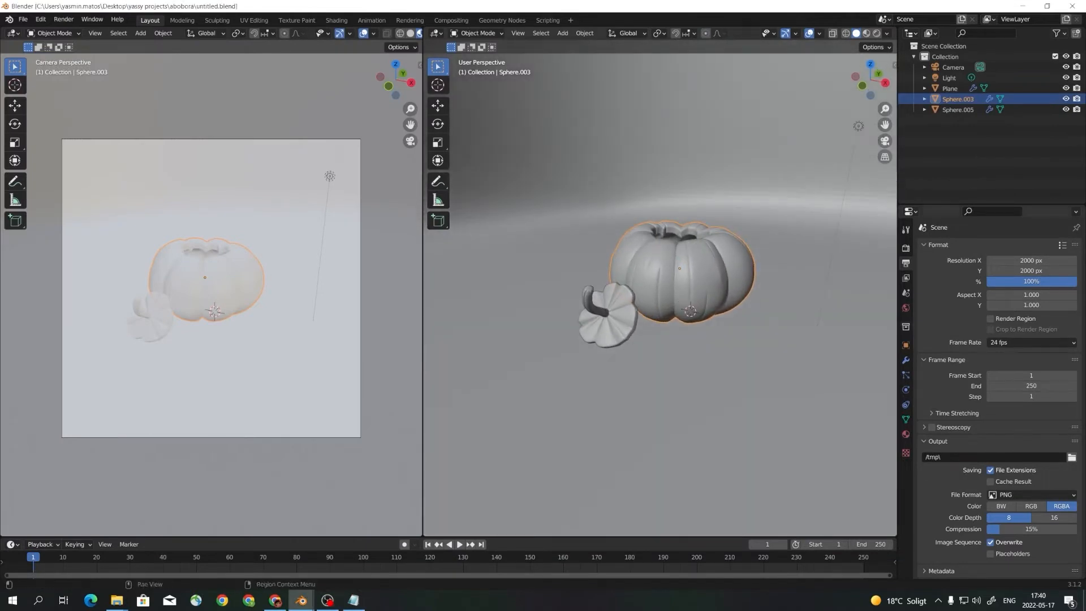
key(alt+Tab)
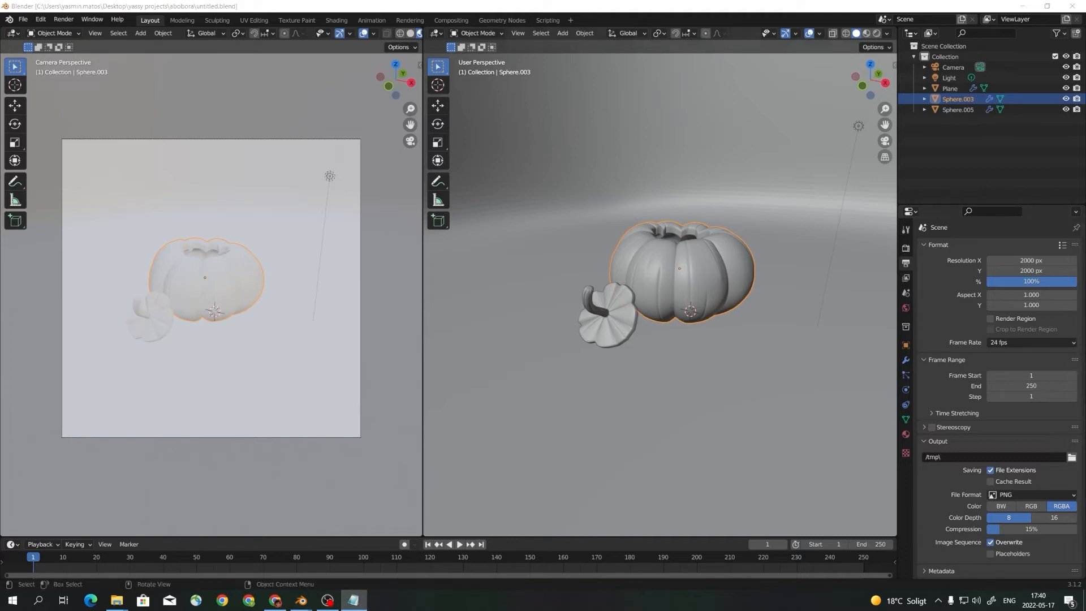
middle_drag(729, 294, 718, 294)
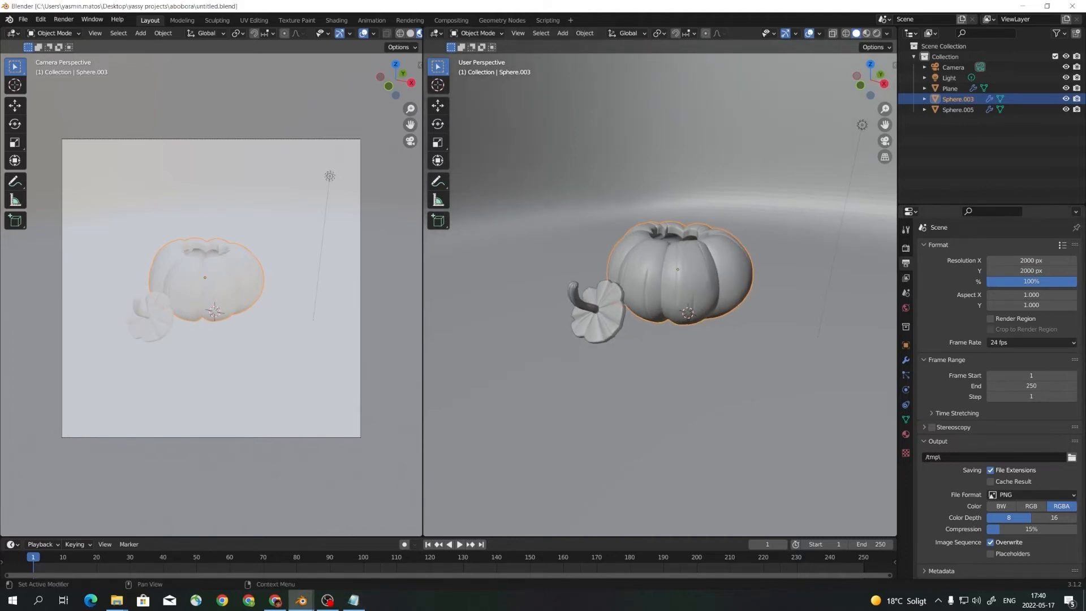
Add a material slot to the pumpkin body and create a new material named "abobora" in it.
click(906, 435)
middle_drag(730, 294, 718, 294)
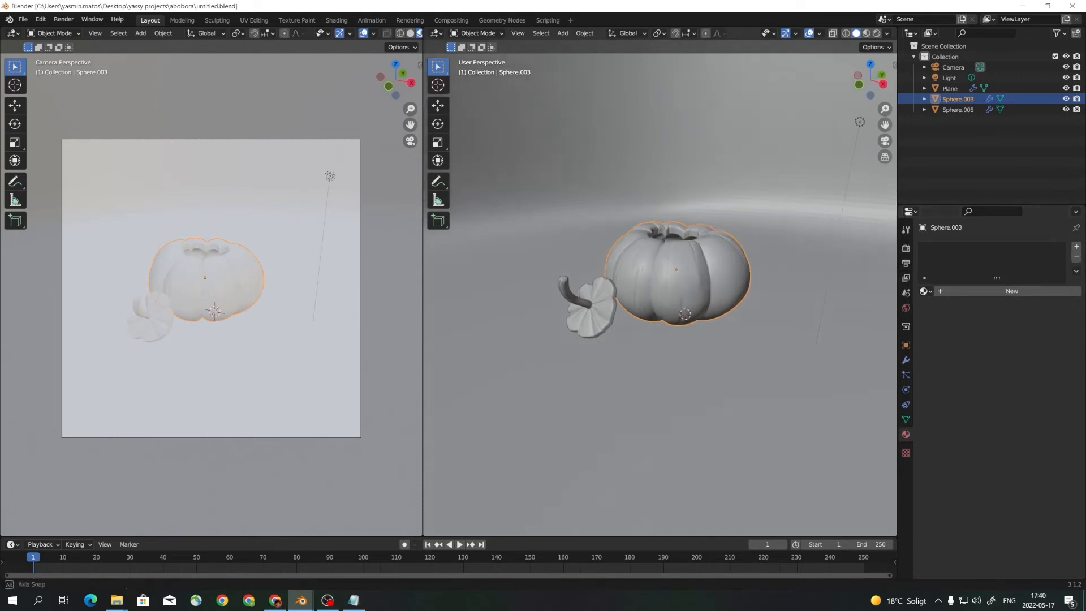
scroll(387, 33, down, 2)
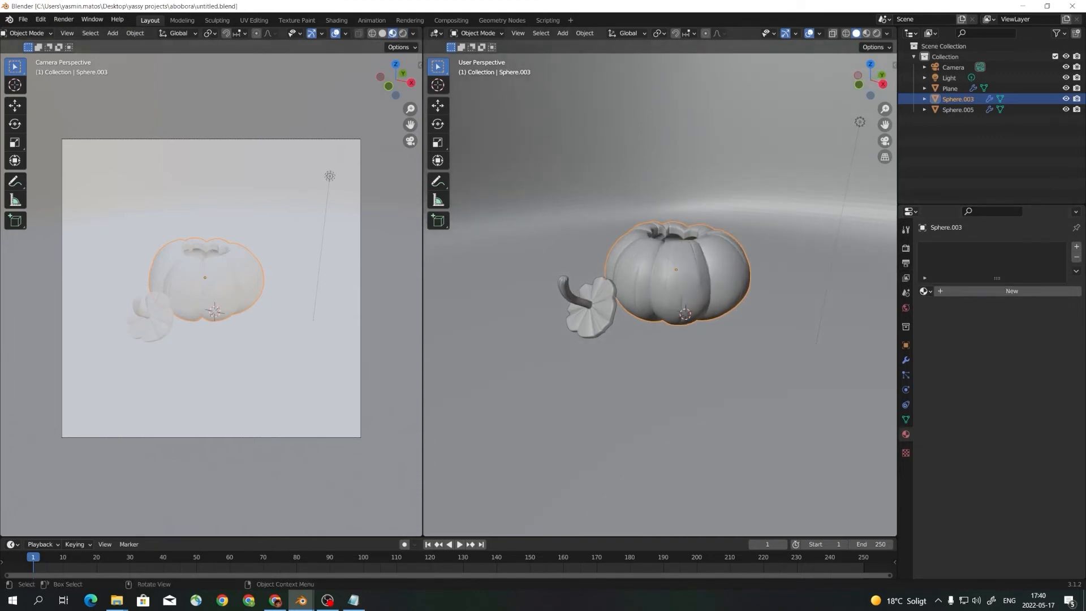
click(1077, 246)
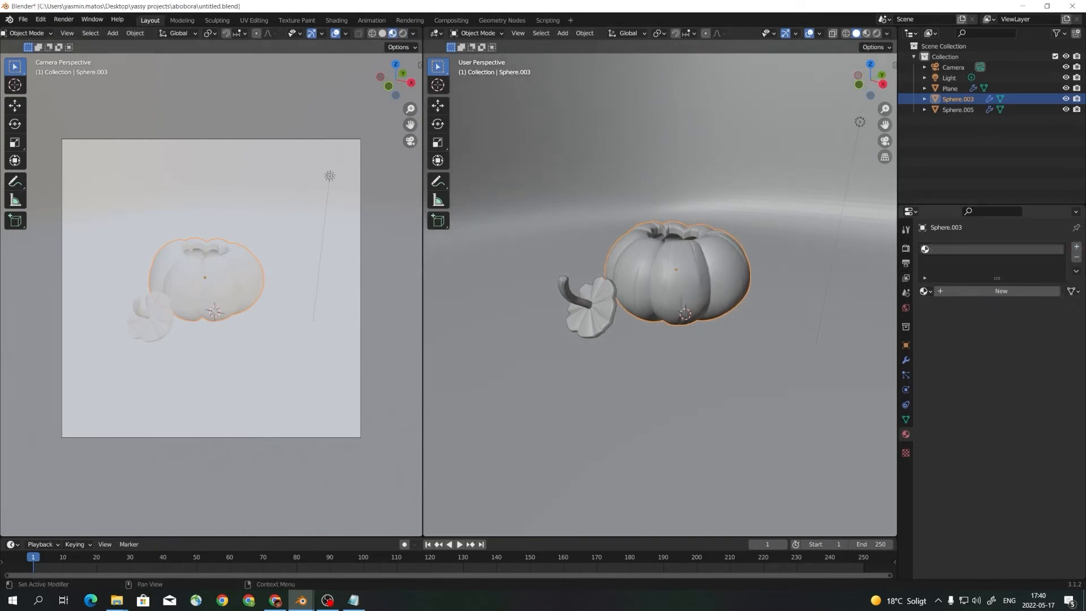
click(1000, 291)
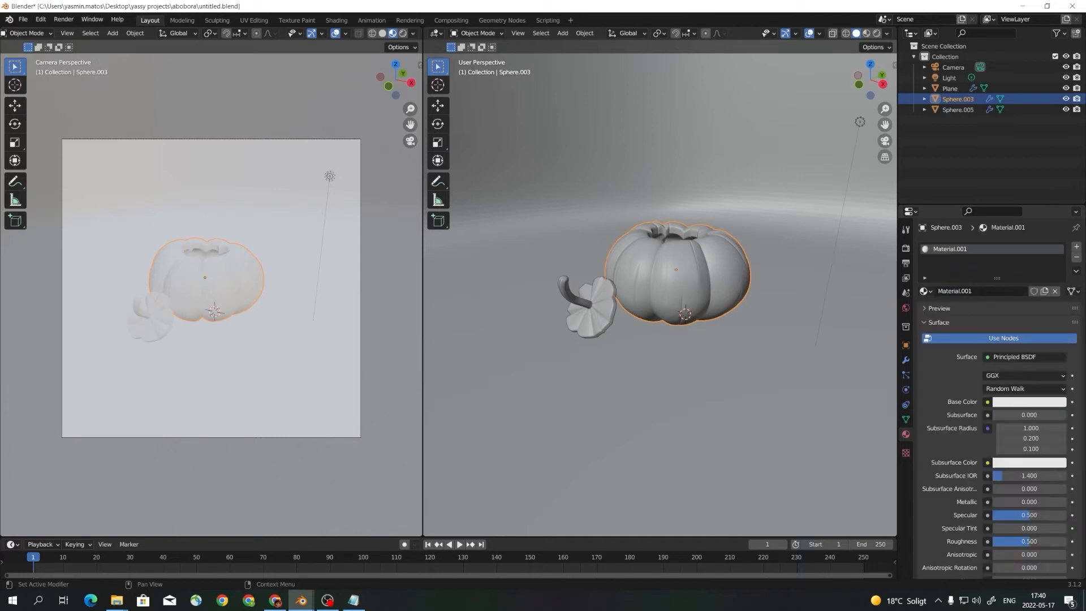
double_click(962, 249)
text(abobora)
key(Return)
Add a second material slot with a new material named "cabo", and make the "abobora" slot active again.
click(1077, 247)
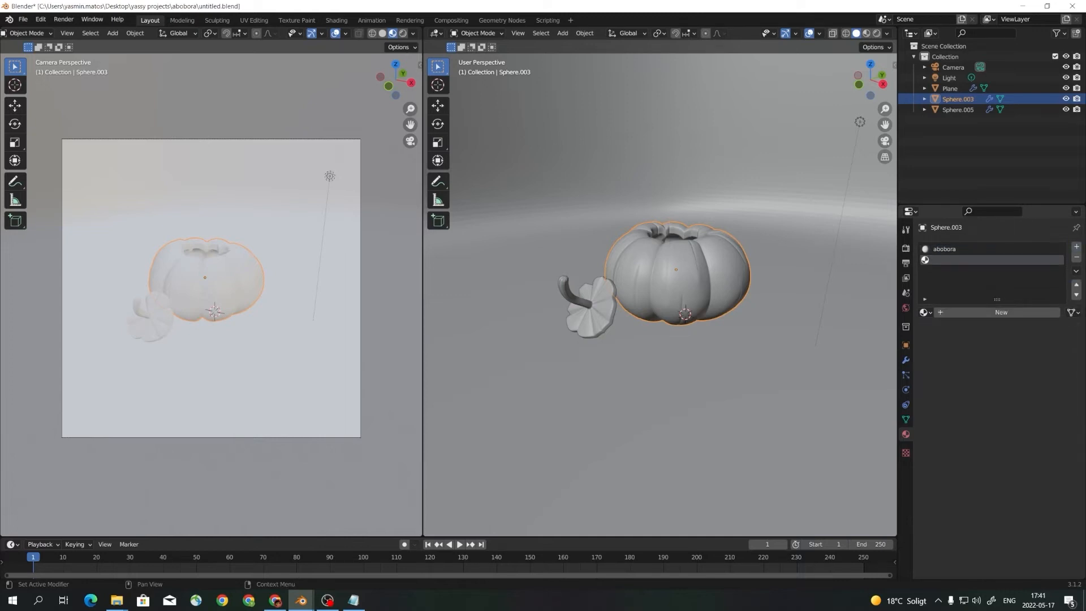
click(1002, 312)
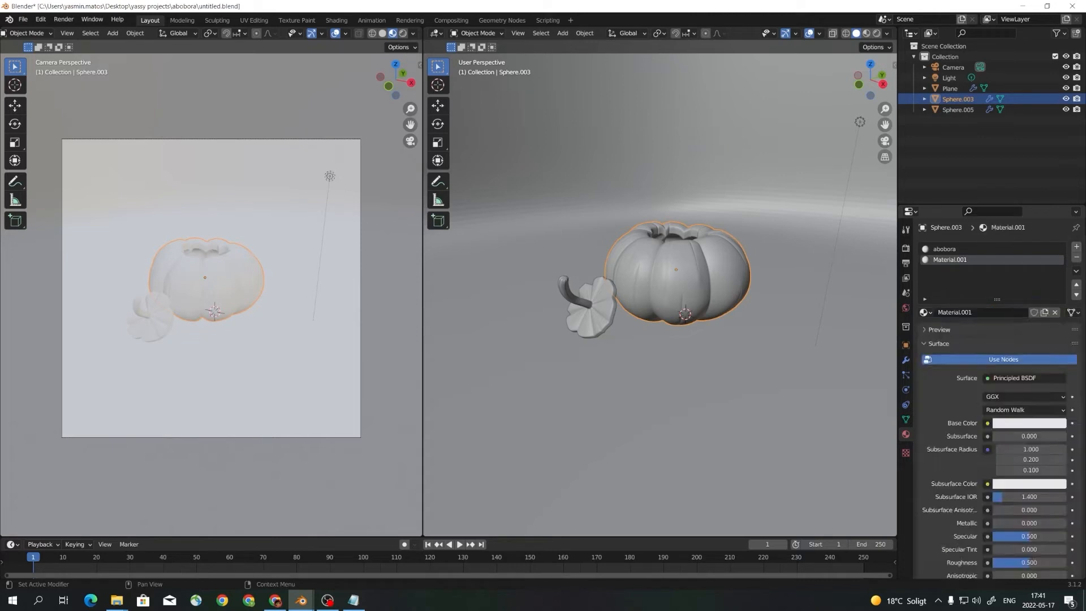
double_click(962, 259)
text(cabo)
key(Return)
click(962, 249)
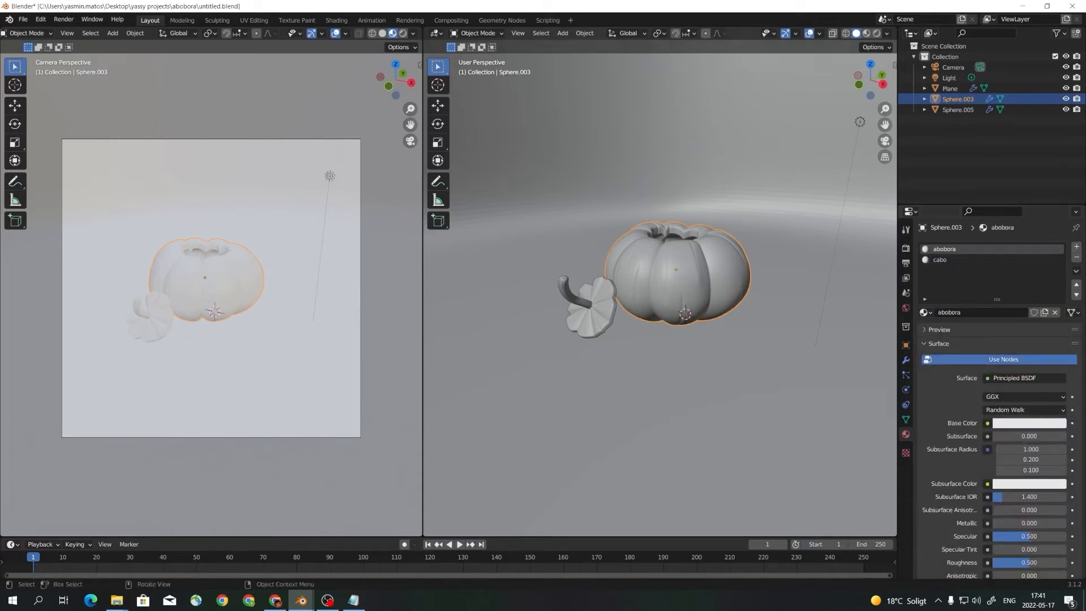
scroll(612, 288, down, 3)
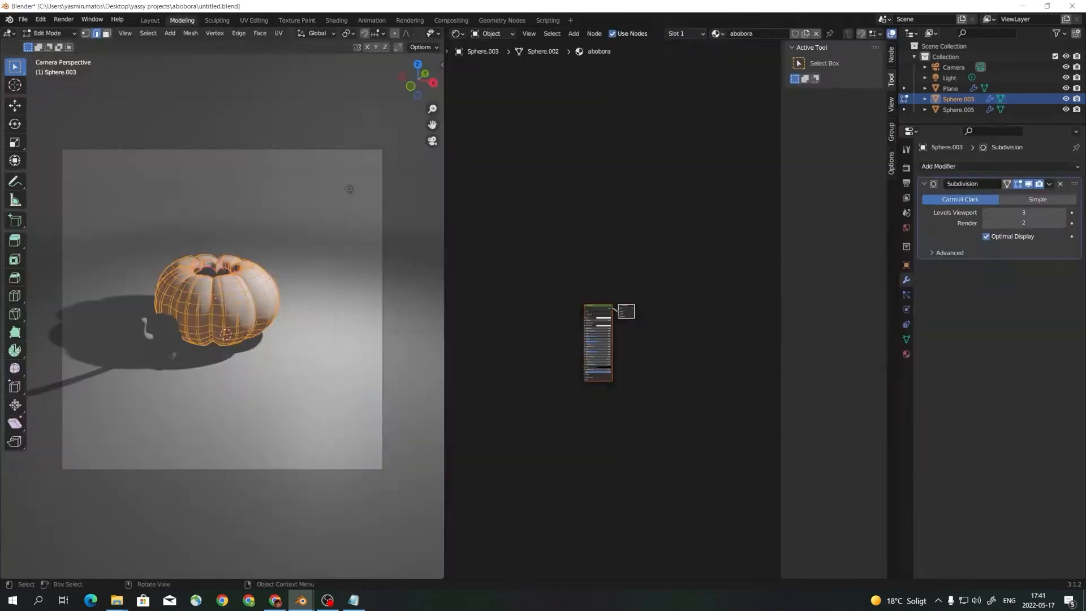
Switch to the Modeling workspace with the shader nodes and return the pumpkin to Object Mode.
click(182, 20)
scroll(613, 311, up, 2)
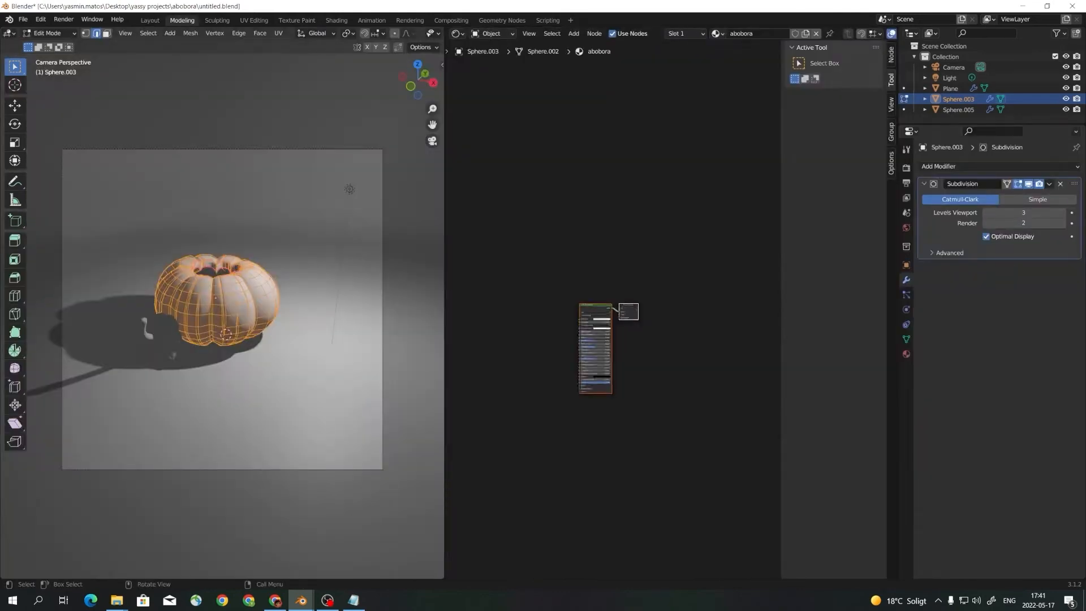
key(ctrl+Tab)
click(133, 322)
scroll(169, 317, up, 1)
scroll(611, 310, up, 6)
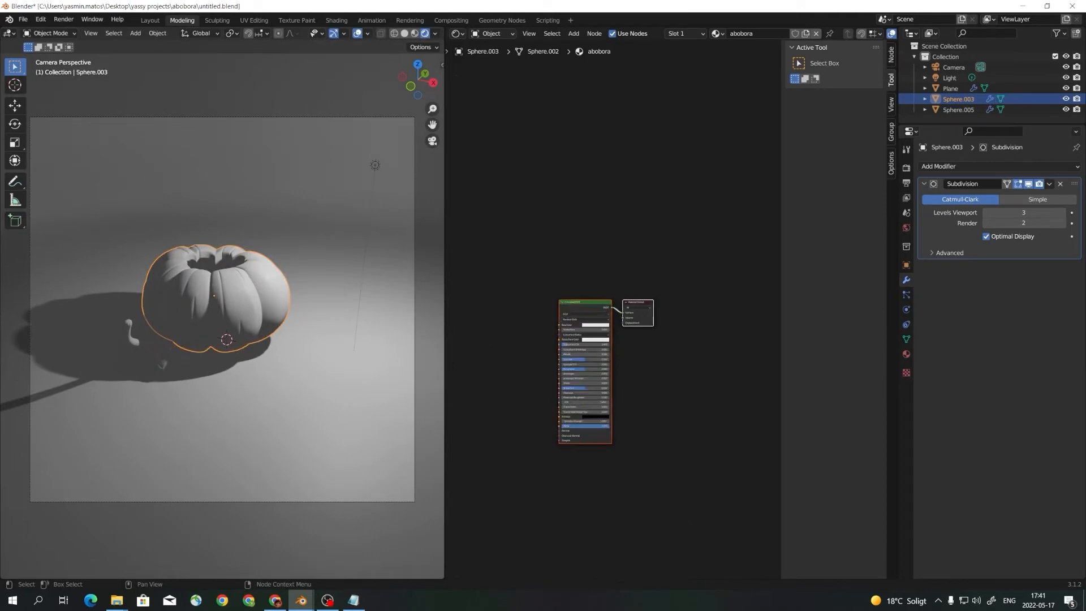
Spread the Principled BSDF and Material Output nodes apart to leave room between them.
middle_drag(597, 357, 644, 249)
scroll(645, 249, up, 2)
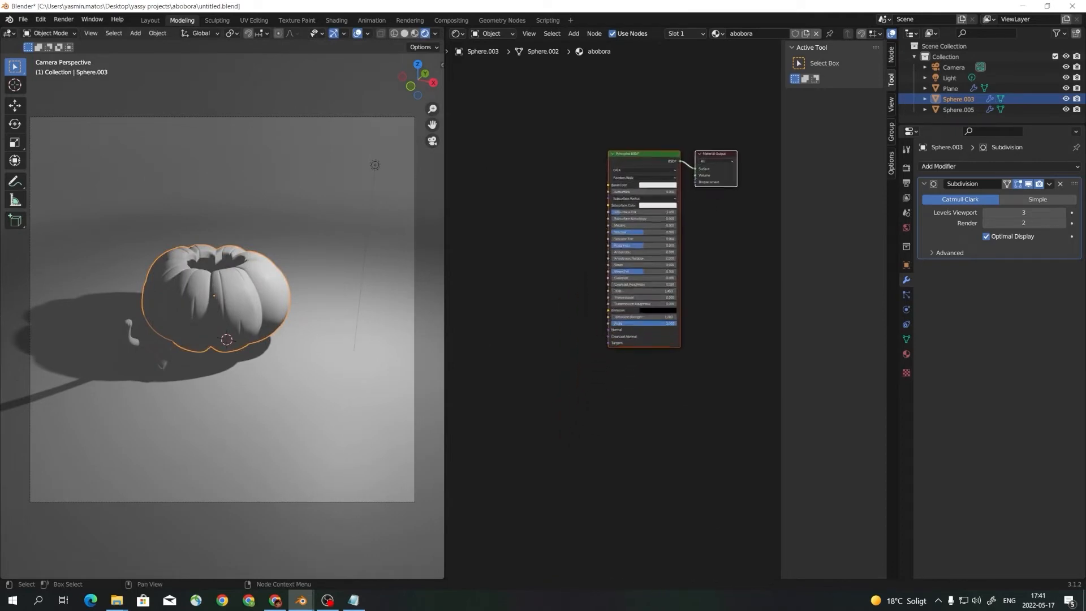
drag(645, 154, 594, 147)
drag(715, 154, 728, 156)
click(701, 244)
middle_drag(701, 243, 713, 231)
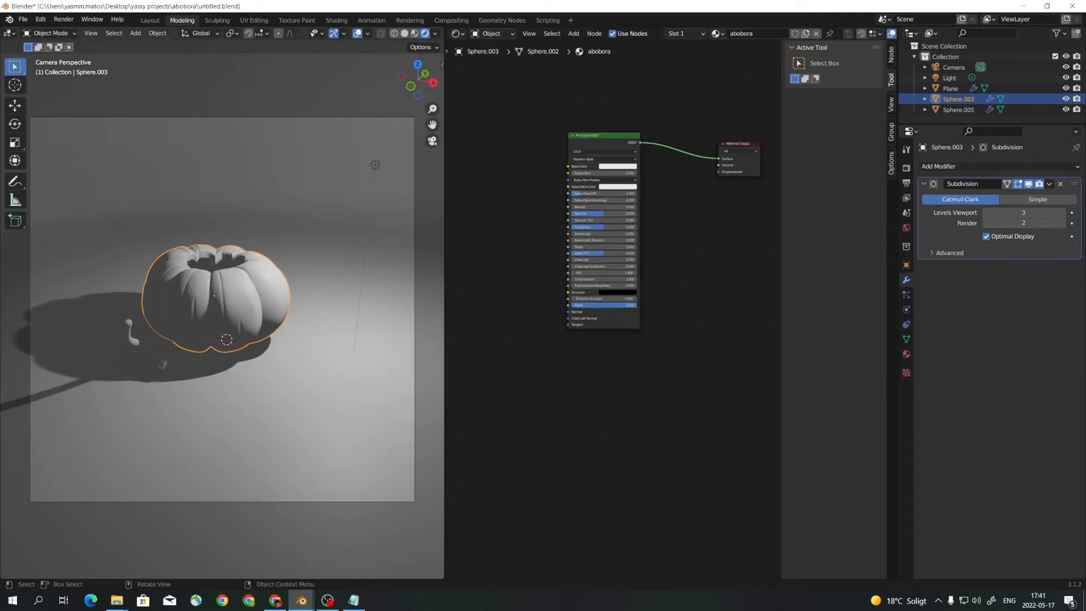
scroll(222, 310, up, 2)
middle_drag(532, 340, 533, 340)
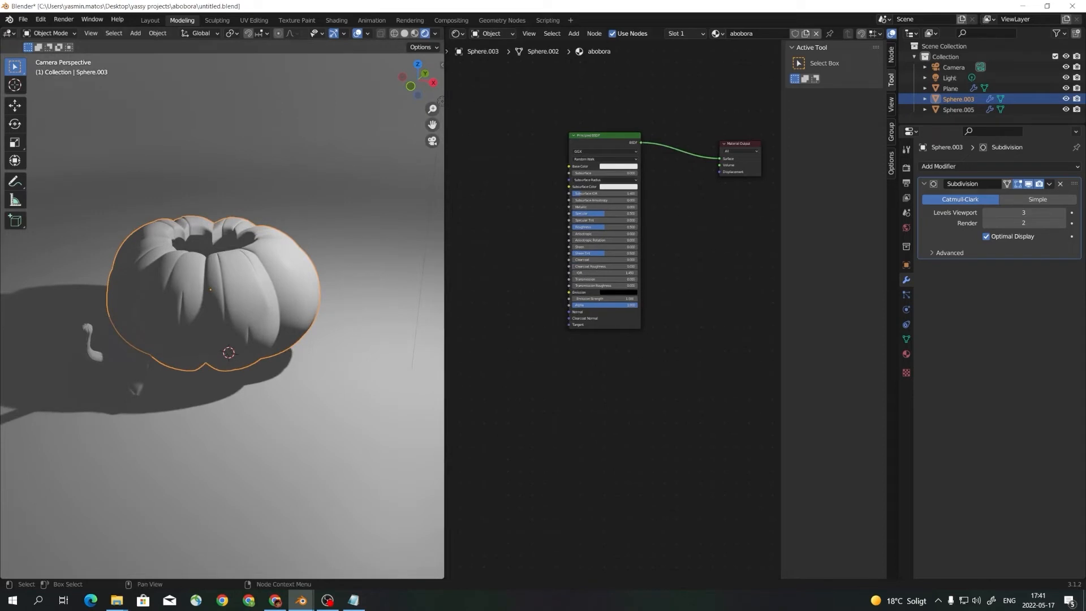
Add a Noise Texture node beside the Principled BSDF node in the abobora material.
middle_drag(283, 323, 241, 292)
scroll(221, 311, up, 3)
scroll(222, 311, up, 1)
scroll(613, 306, up, 3)
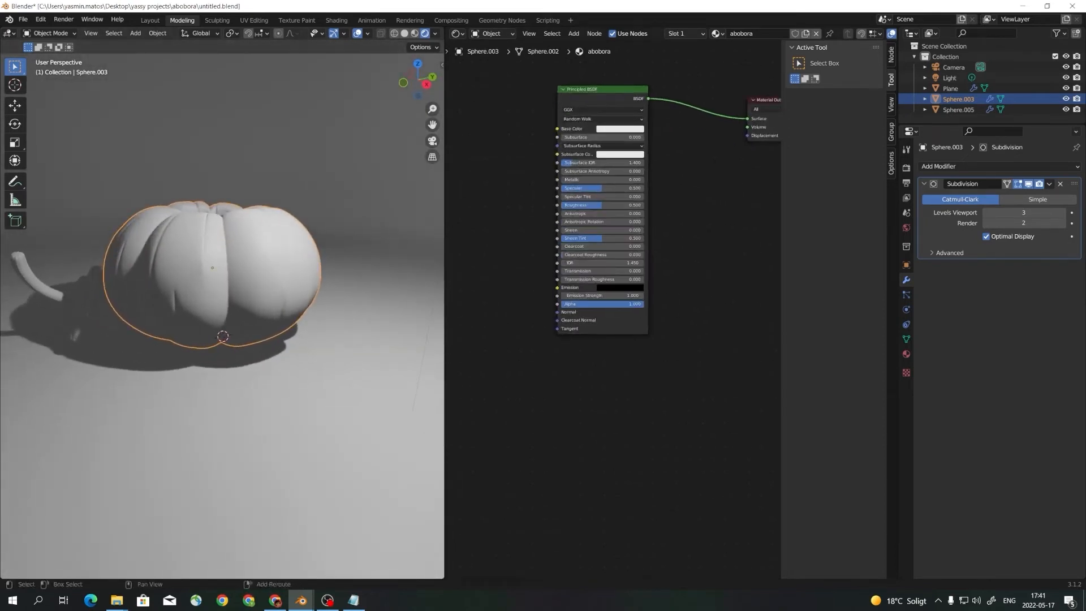
middle_drag(613, 306, 642, 315)
scroll(619, 320, down, 2)
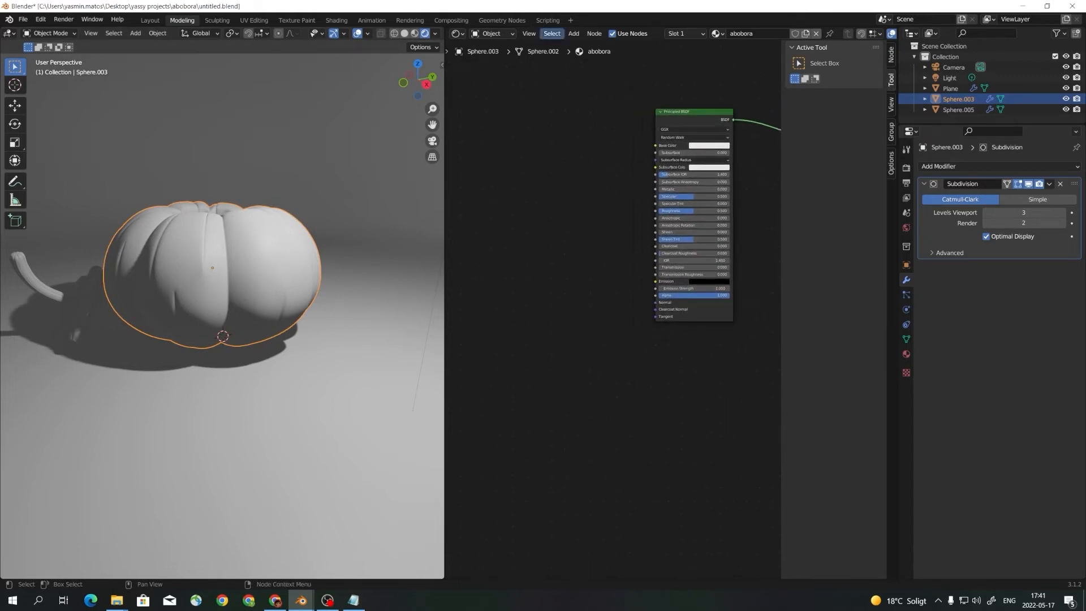
click(574, 33)
mouse_move(594, 93)
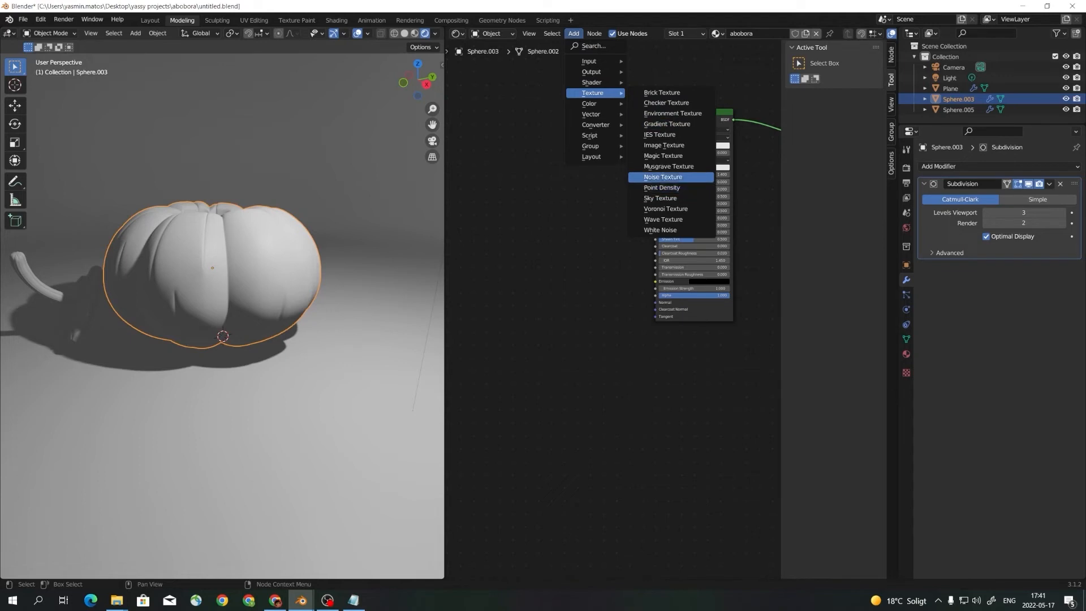
click(663, 176)
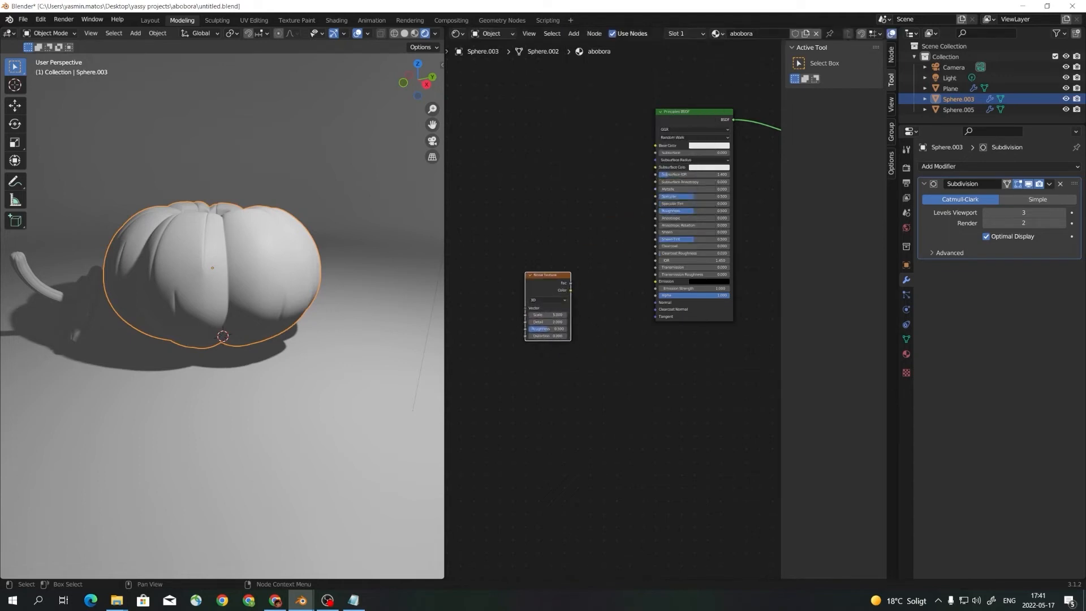
Add a Bump node between the Noise Texture and Principled BSDF nodes.
key(F3)
text(bump)
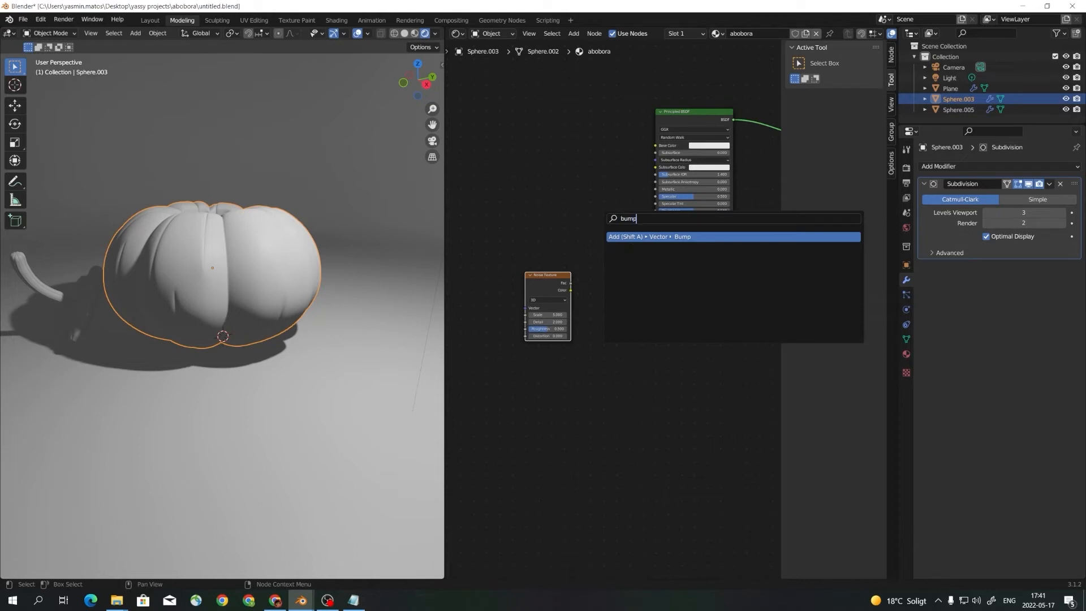
key(Return)
scroll(606, 271, up, 1)
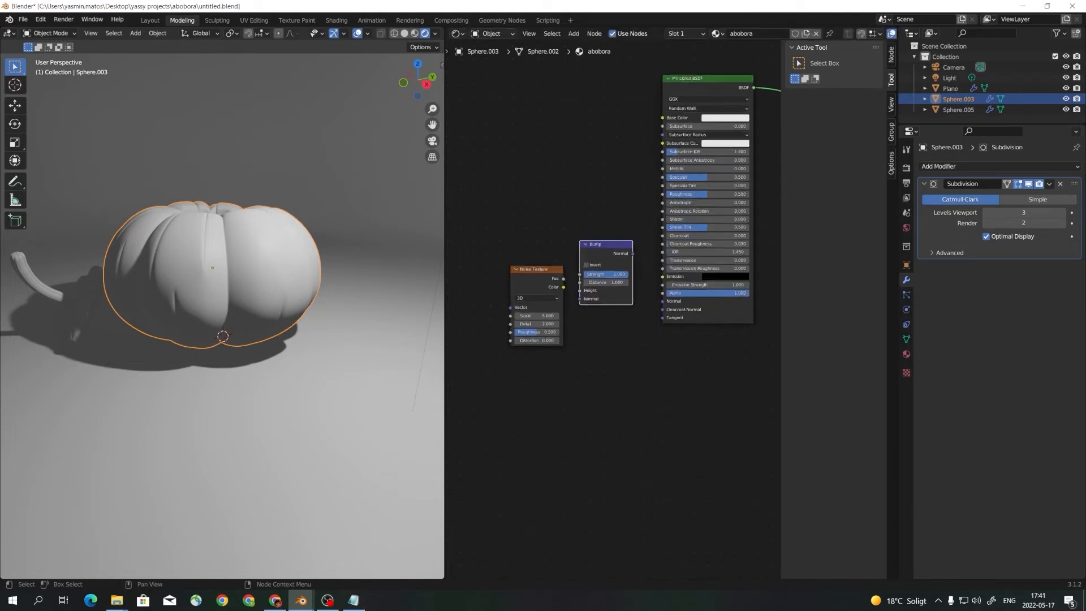
click(605, 272)
Connect the Noise Texture's Fac to the Bump's Height and the Bump's Normal to the Principled BSDF's Normal.
drag(516, 252, 580, 290)
drag(605, 244, 663, 301)
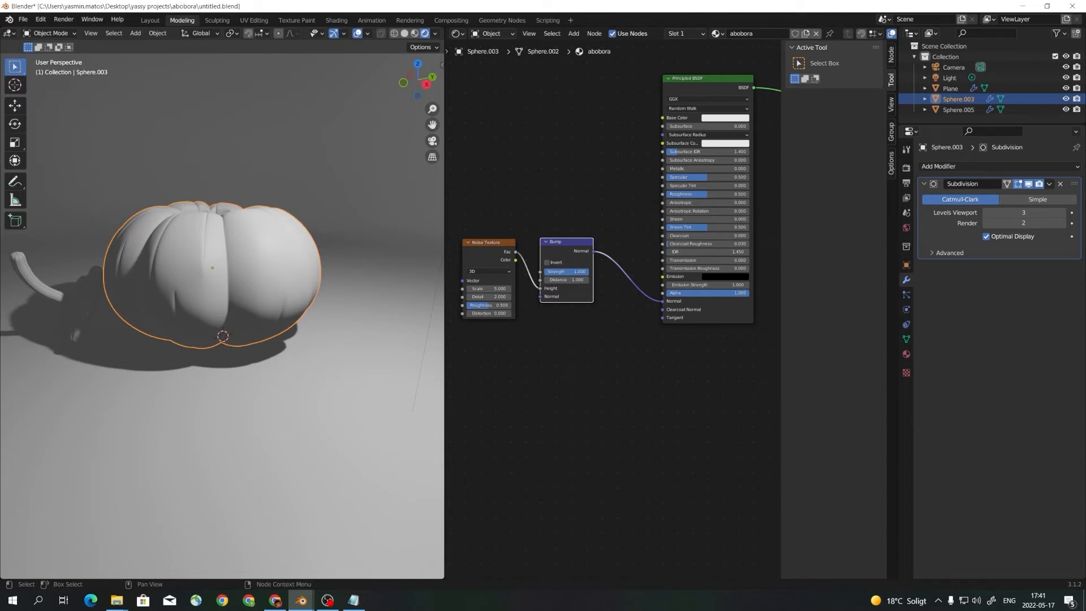
scroll(238, 317, down, 1)
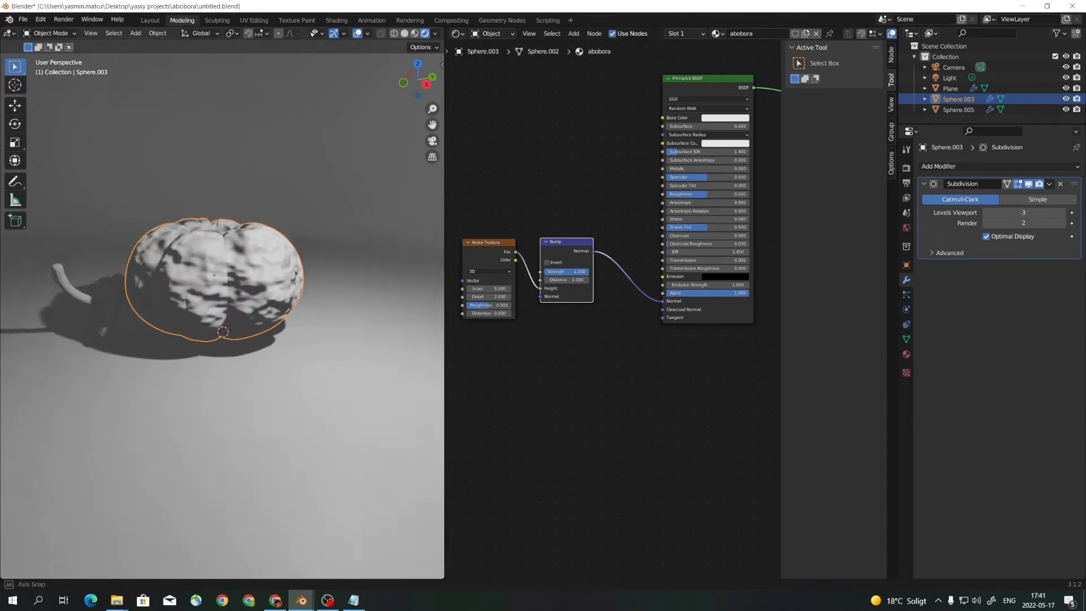
scroll(237, 317, up, 1)
mouse_move(238, 316)
middle_down()
mouse_move(262, 335)
mouse_move(232, 316)
middle_up()
scroll(249, 328, up, 1)
scroll(248, 328, down, 2)
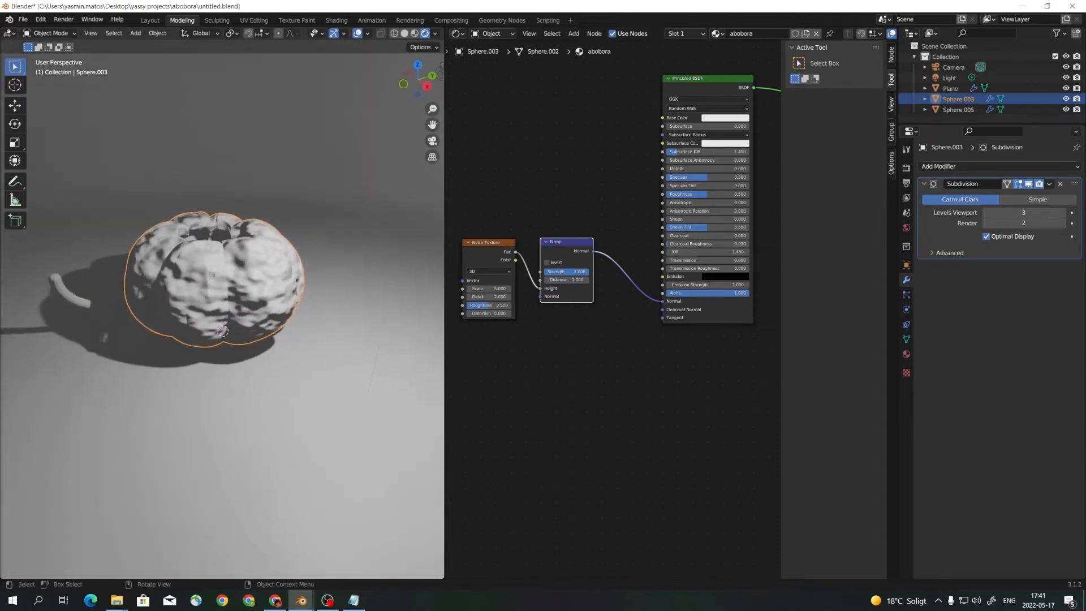
Lower the Bump node's strength to about 0.08 to soften the pumpkin's surface relief.
middle_drag(600, 350, 604, 356)
scroll(594, 272, up, 2)
drag(611, 266, 566, 267)
mouse_move(317, 283)
middle_down()
mouse_move(321, 259)
mouse_move(340, 258)
mouse_move(322, 280)
middle_up()
scroll(322, 259, up, 1)
scroll(502, 308, up, 1)
Set the Noise Texture's scale to about 3.9 and move the Noise Texture and Bump nodes lower in the node layout.
click(470, 284)
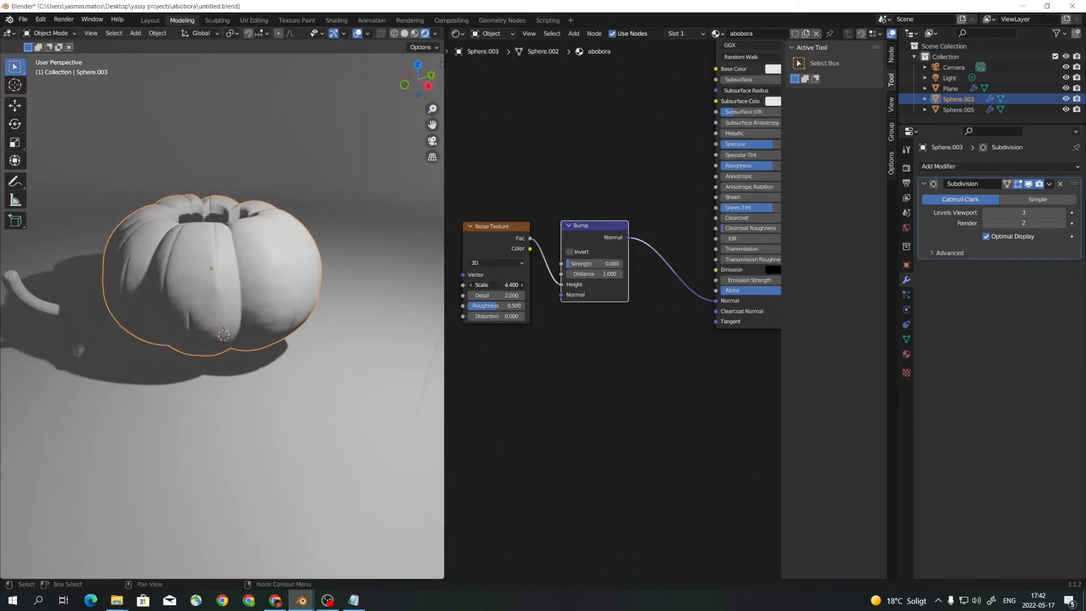
drag(493, 284, 491, 285)
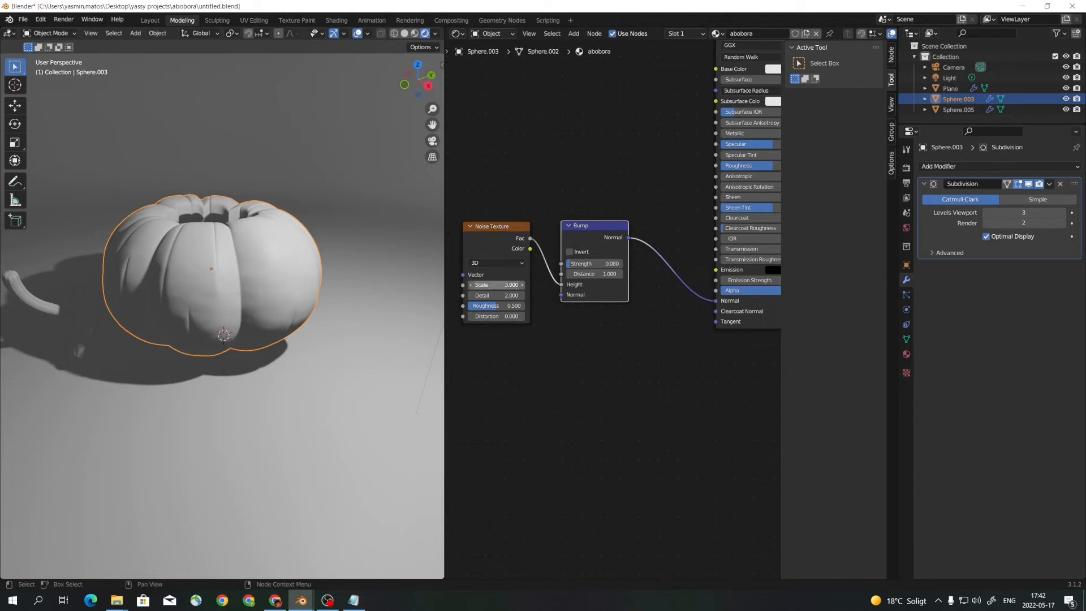
middle_drag(317, 283, 369, 268)
scroll(339, 277, down, 2)
scroll(369, 282, up, 2)
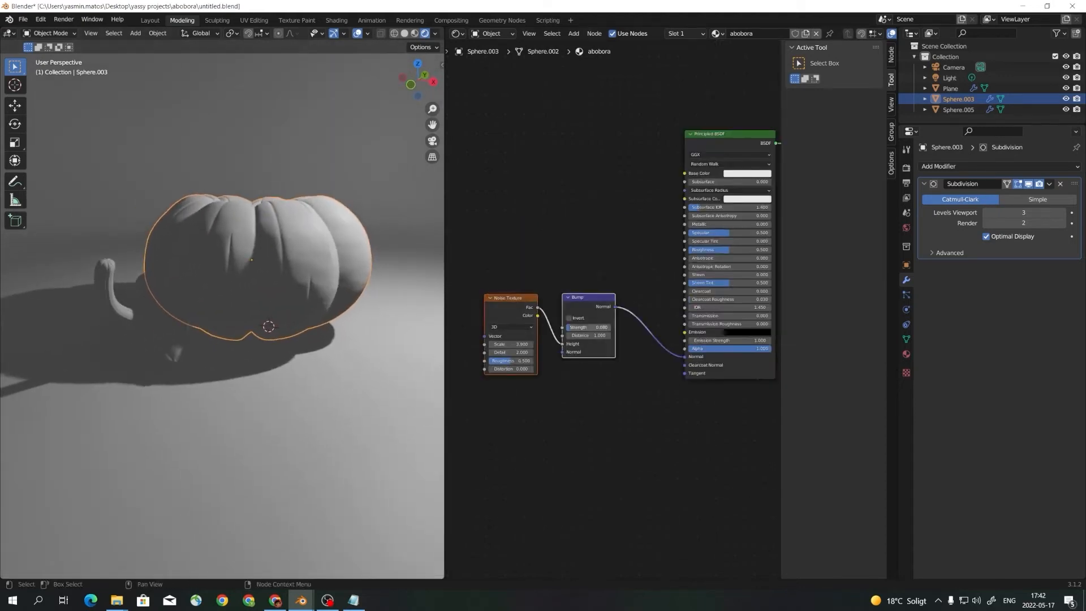
drag(593, 297, 605, 395)
click(577, 346)
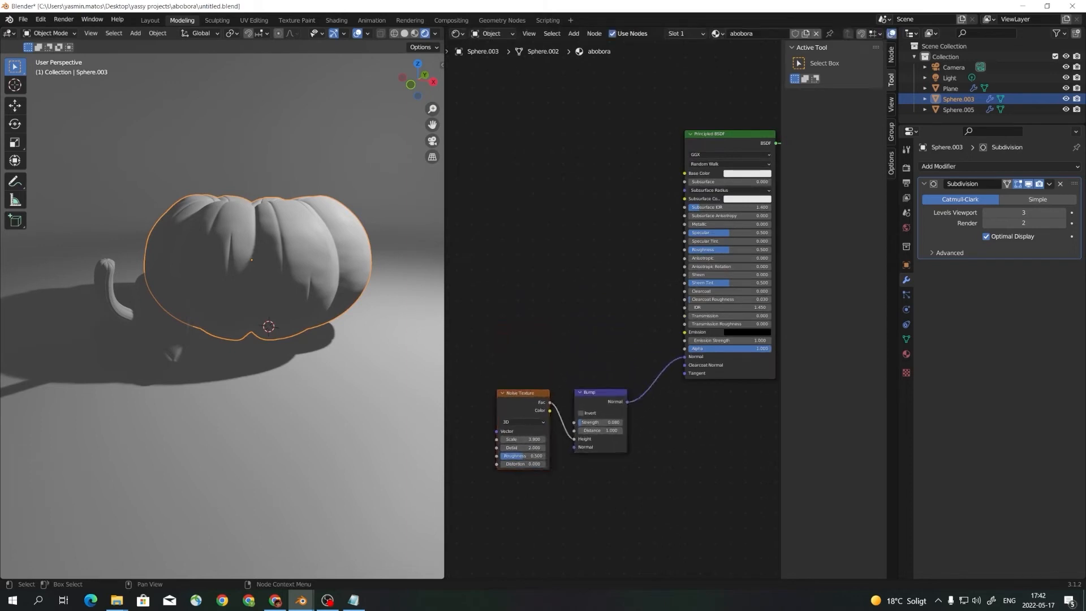
Add a Shader to RGB node above the link between the Principled BSDF and Material Output nodes.
shift+middle_drag(546, 307, 470, 267)
scroll(487, 307, down, 3)
scroll(526, 315, down, 2)
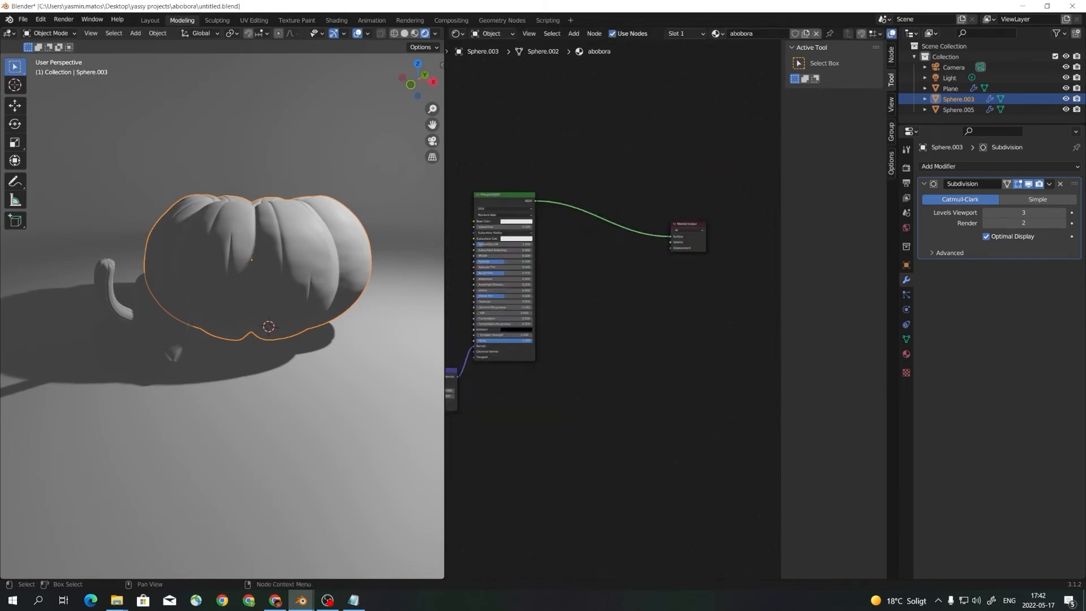
scroll(594, 306, up, 1)
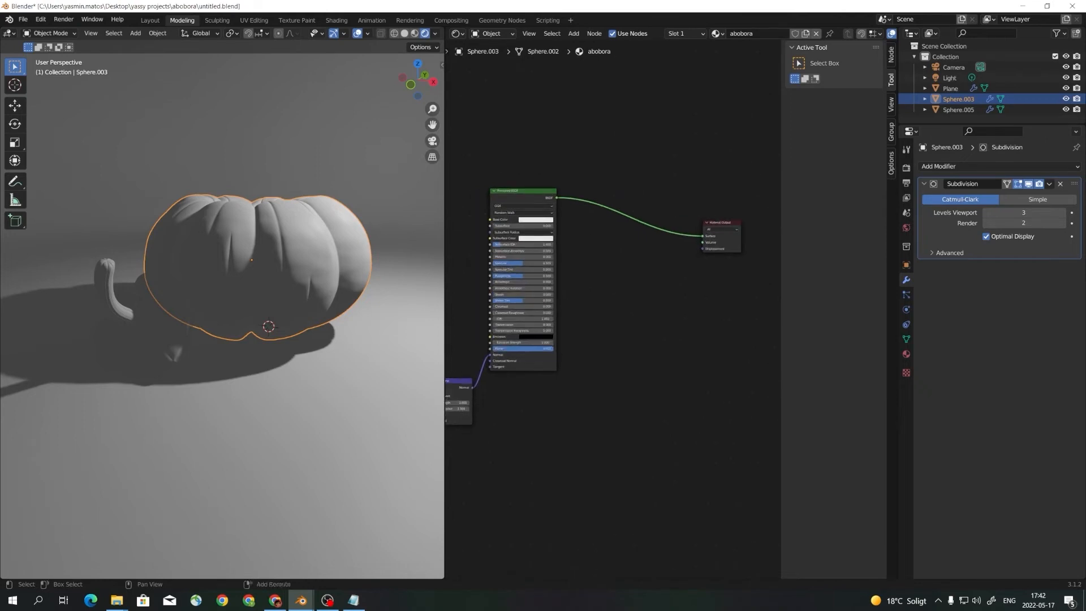
key(shift+a)
key(Return)
text(s)
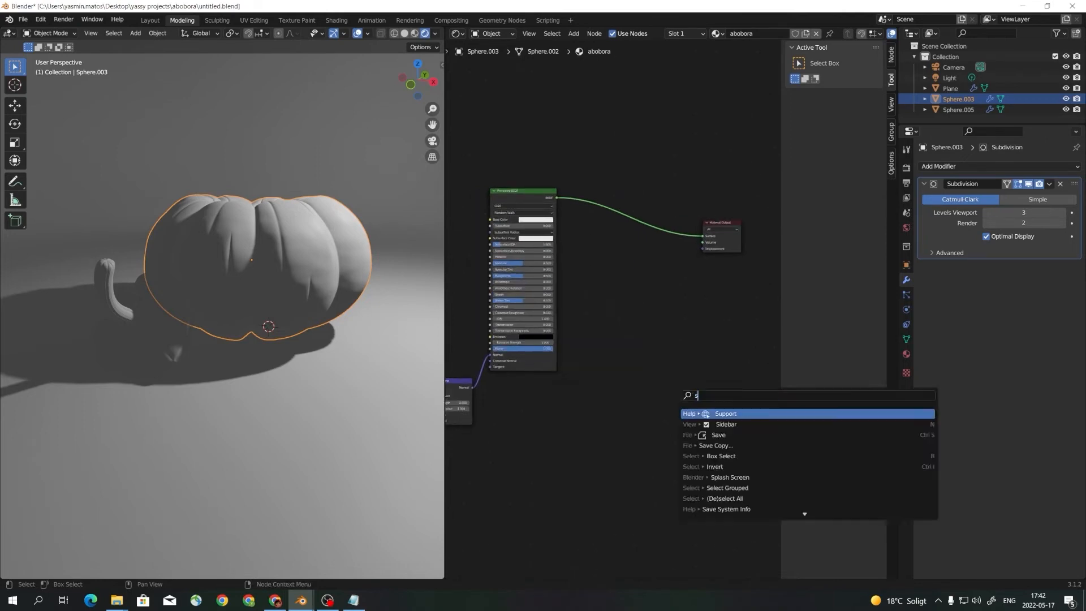
text(hader)
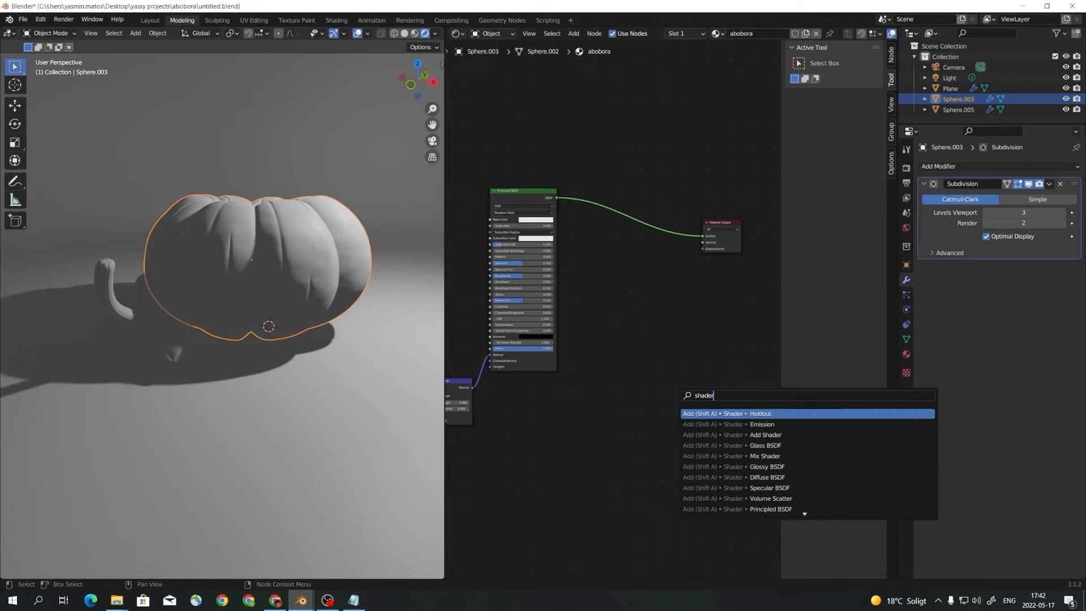
text( to)
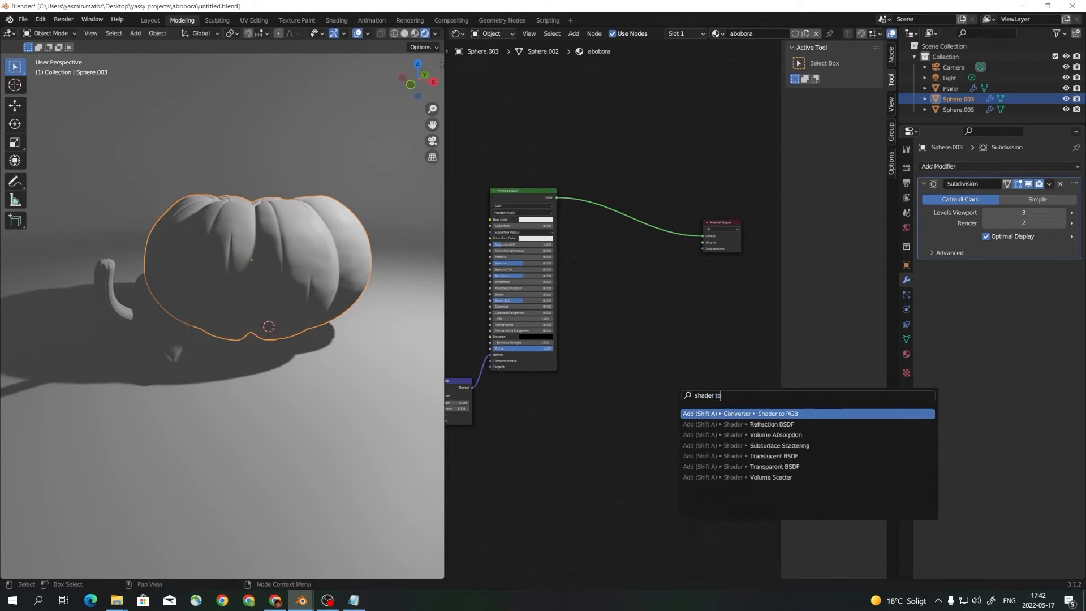
key(Return)
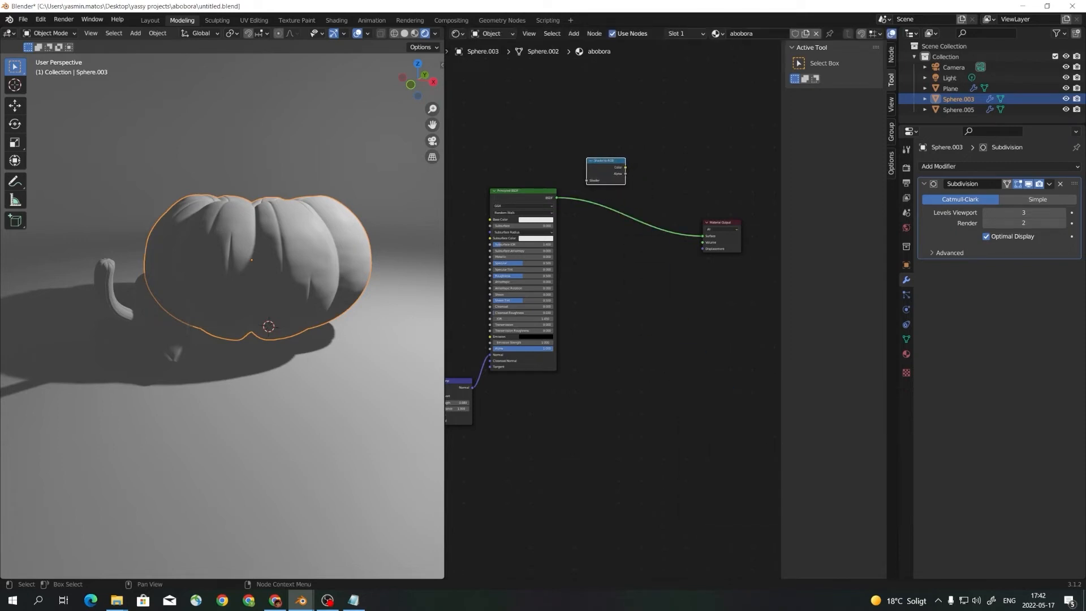
Add a ColorRamp node beside the Shader to RGB node.
key(F3)
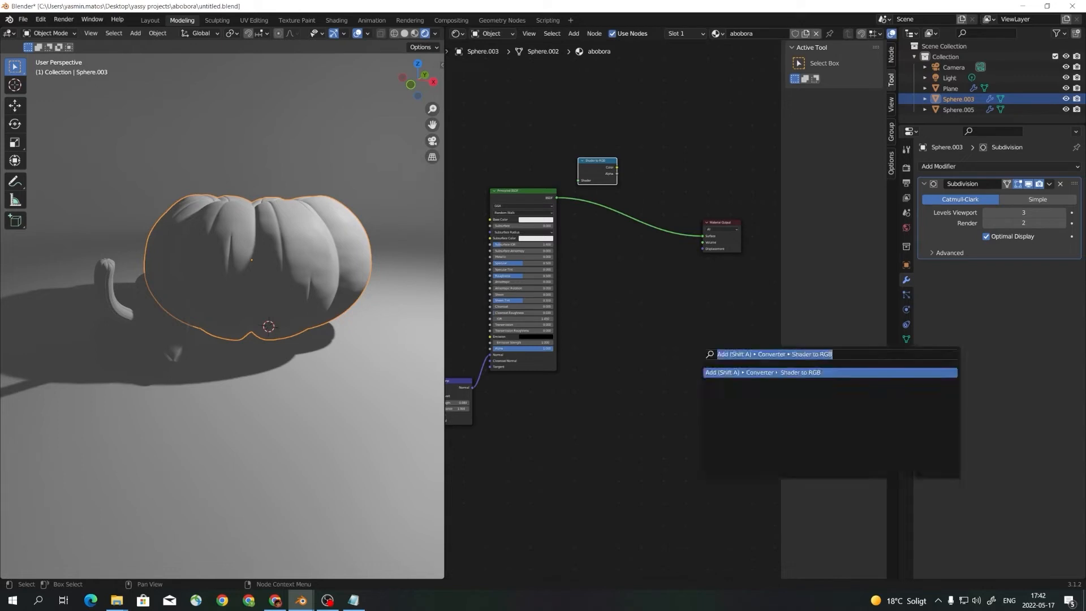
text(color)
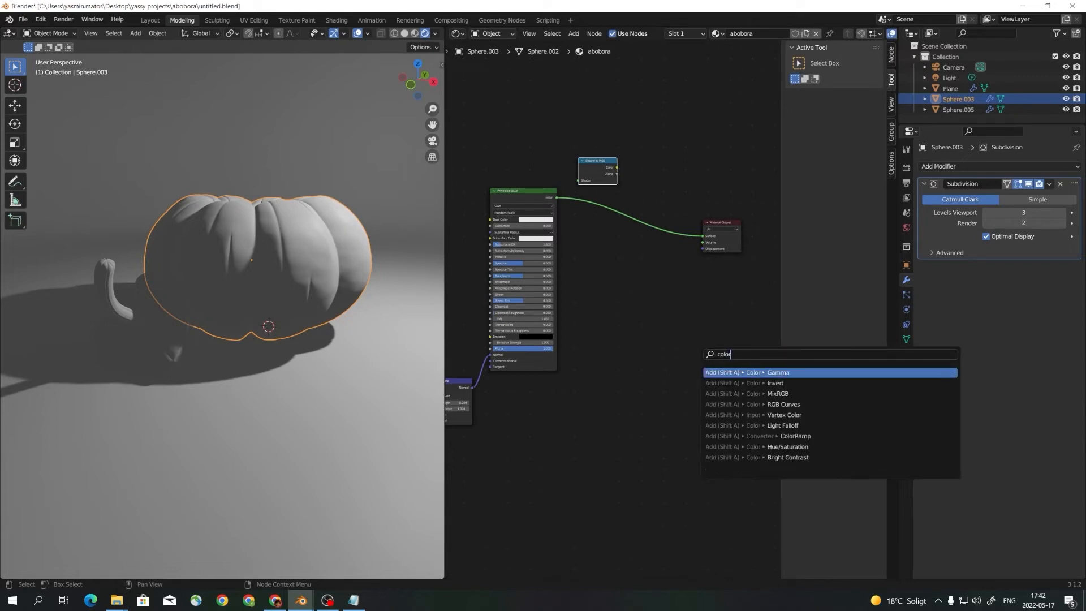
text(R)
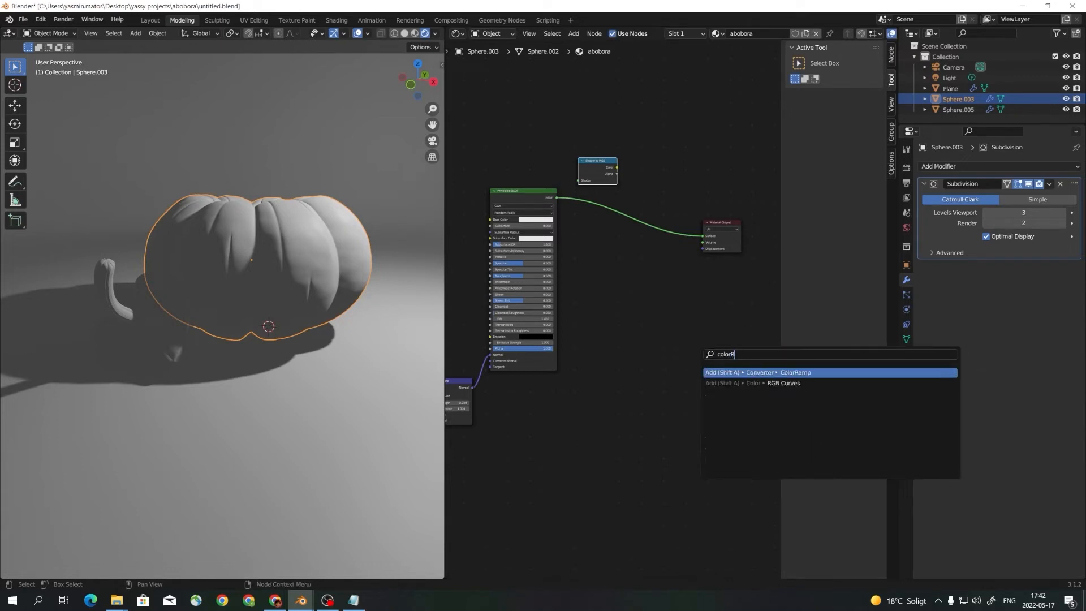
key(Return)
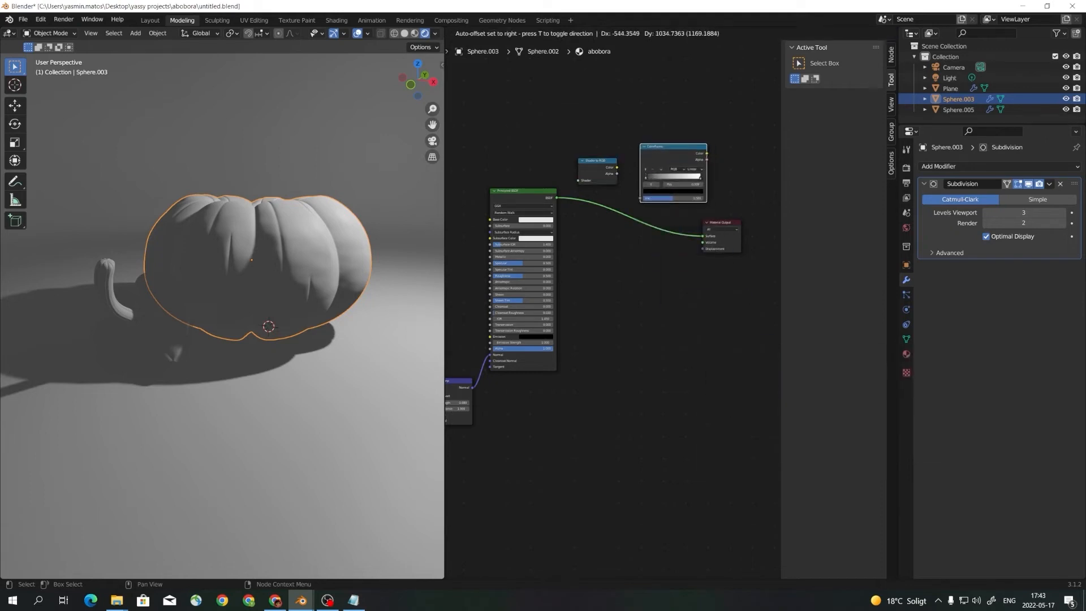
click(674, 161)
Link the Principled BSDF through Shader to RGB's Color into the ColorRamp's Fac, and the ColorRamp's Color into the Material Output's Surface.
scroll(675, 162, up, 2)
middle_drag(674, 162, 658, 211)
drag(576, 114, 664, 233)
key(g)
click(656, 254)
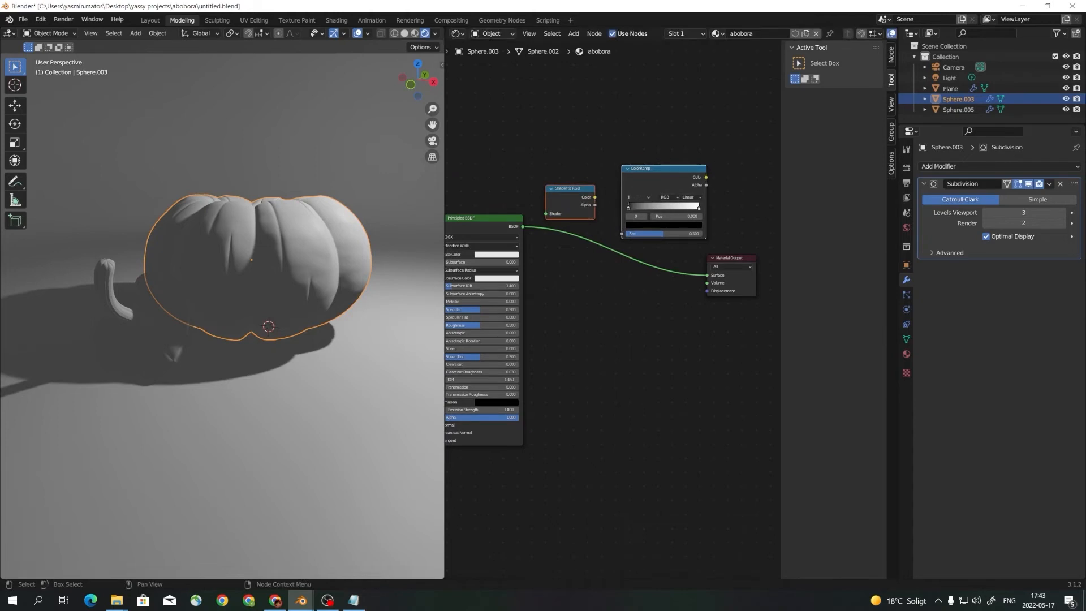
mouse_move(707, 275)
mouse_down()
mouse_move(617, 254)
mouse_move(552, 222)
mouse_move(576, 167)
mouse_up()
click(659, 254)
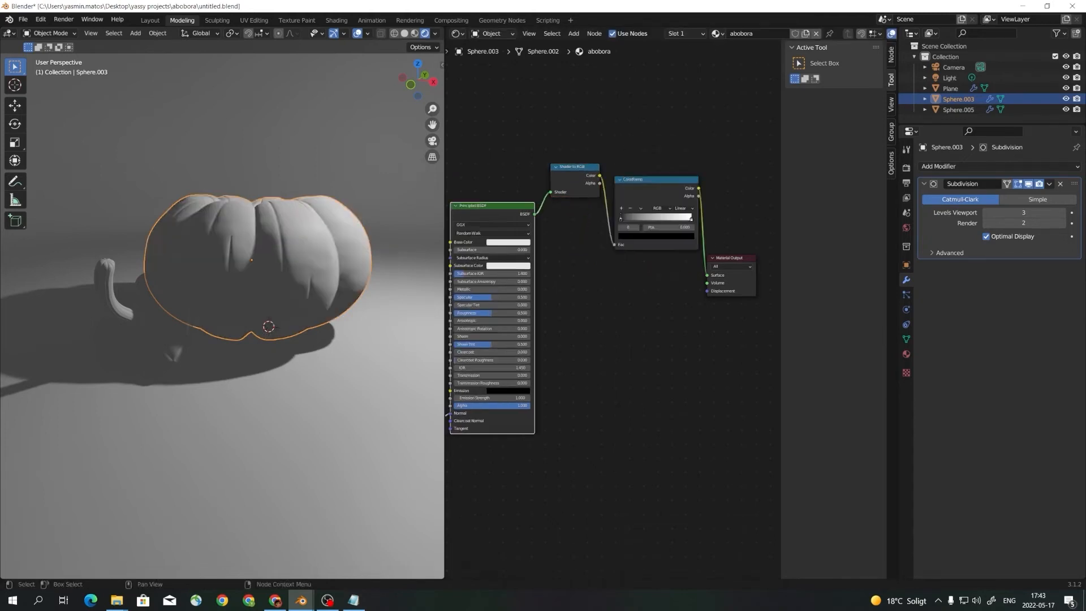
Arrange the Principled BSDF, Shader to RGB, ColorRamp and Material Output nodes into a compact, readable chain.
mouse_move(492, 208)
mouse_down()
mouse_move(491, 194)
mouse_move(502, 210)
mouse_move(490, 209)
mouse_up()
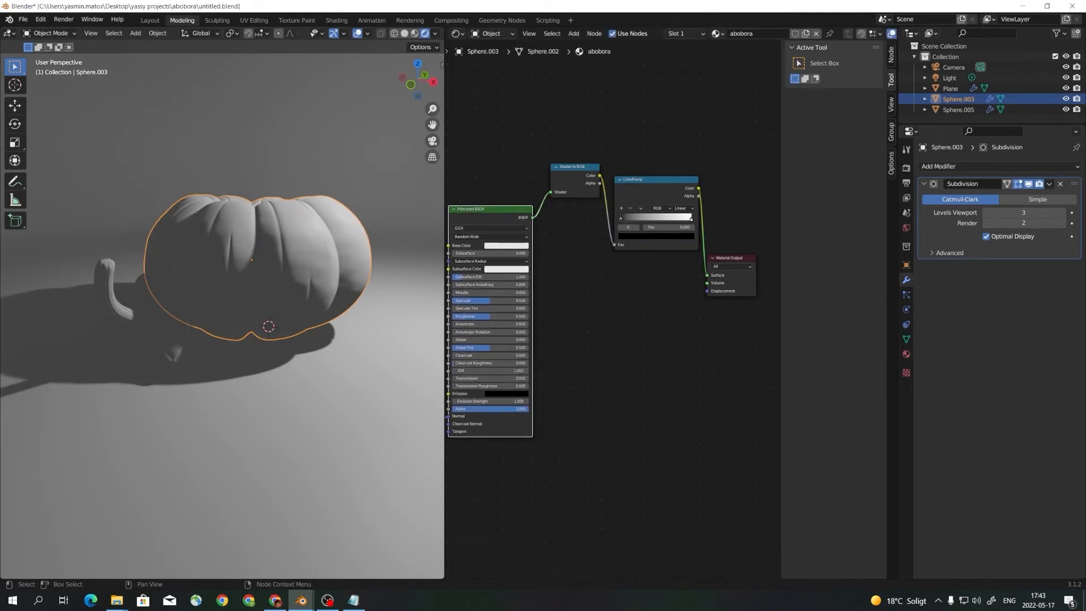
drag(572, 167, 562, 172)
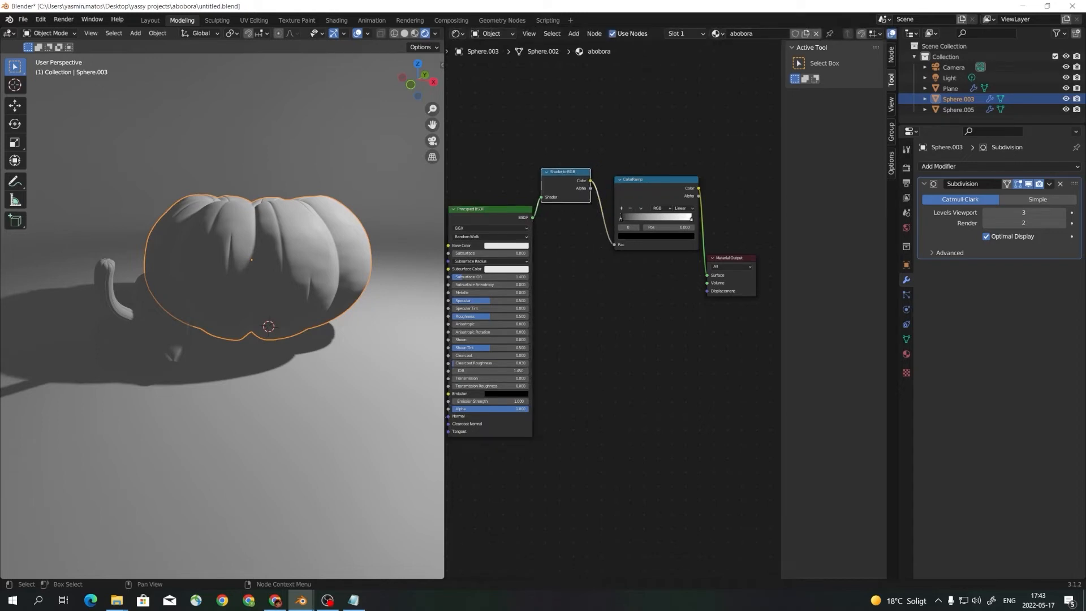
drag(699, 188, 637, 175)
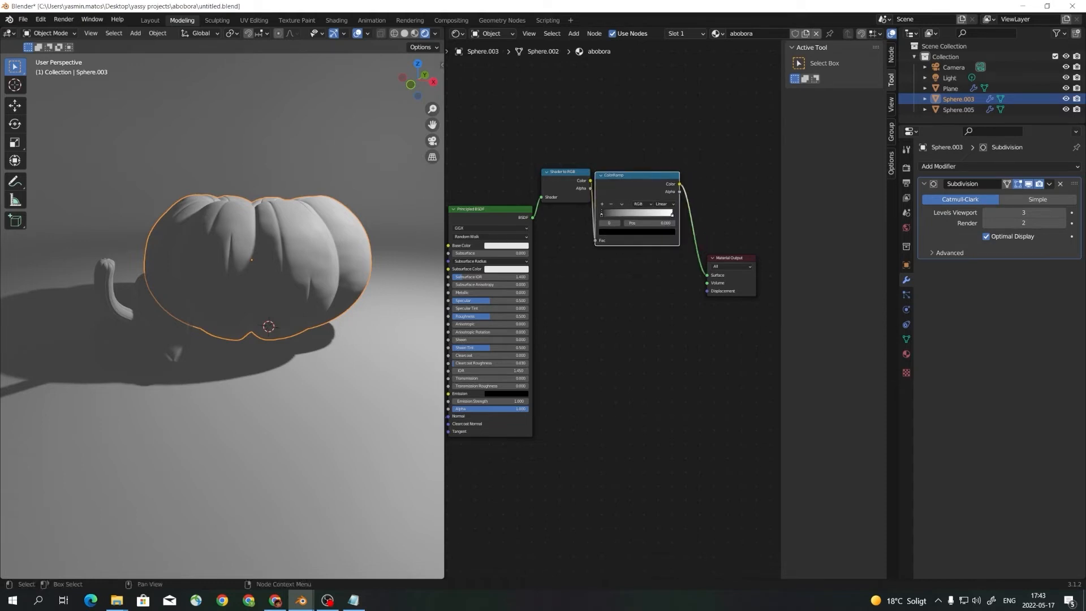
drag(729, 259, 735, 253)
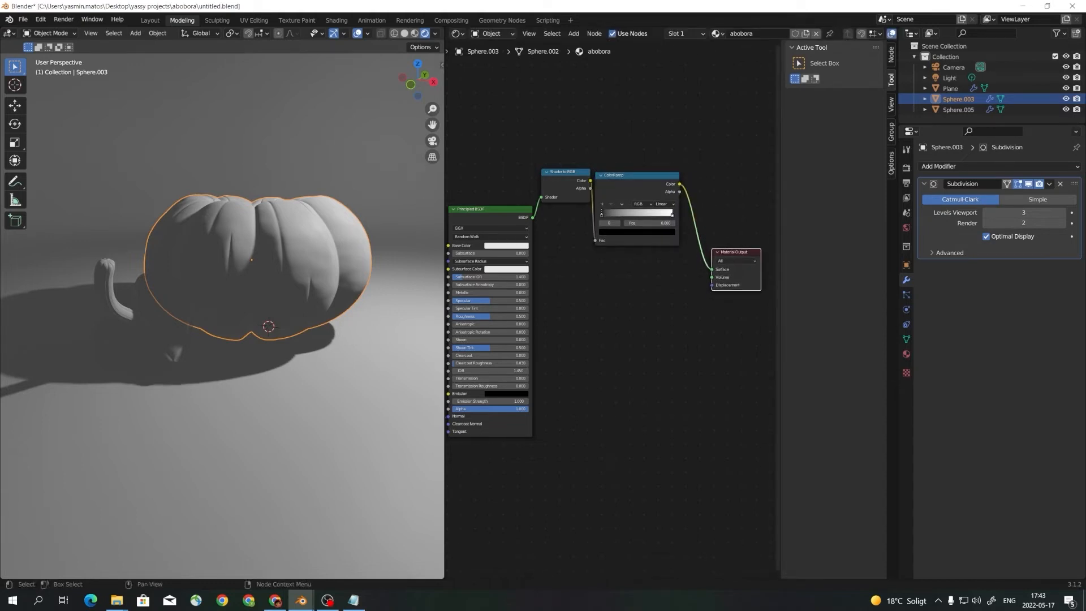
drag(638, 176, 647, 186)
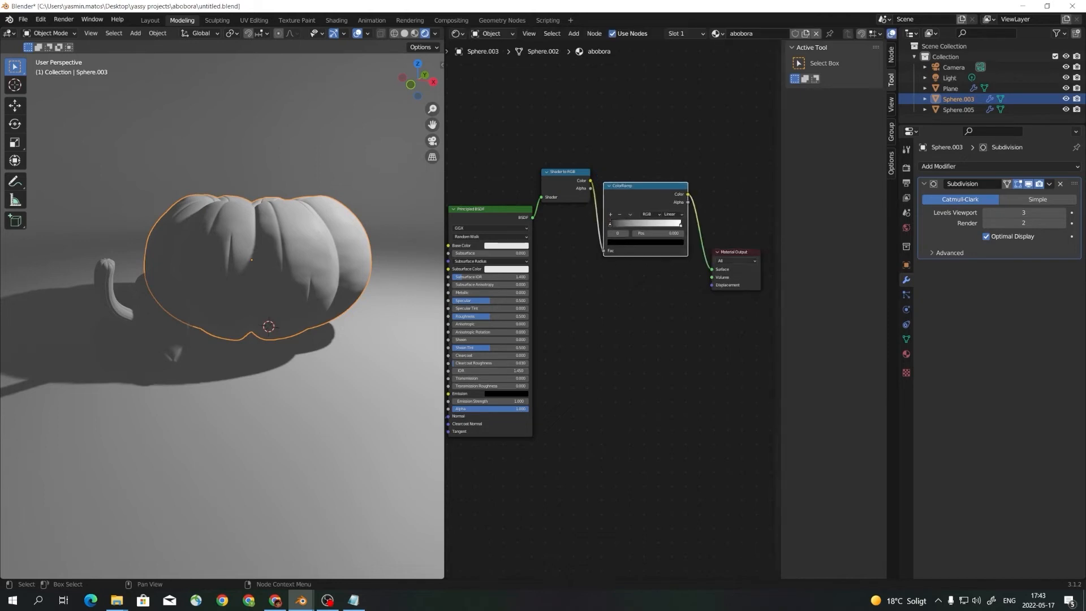
Move the ColorRamp node slightly higher and nudge the Shader to RGB node to leave room around the ramp.
scroll(305, 272, up, 1)
middle_drag(306, 271, 254, 274)
scroll(616, 300, up, 3)
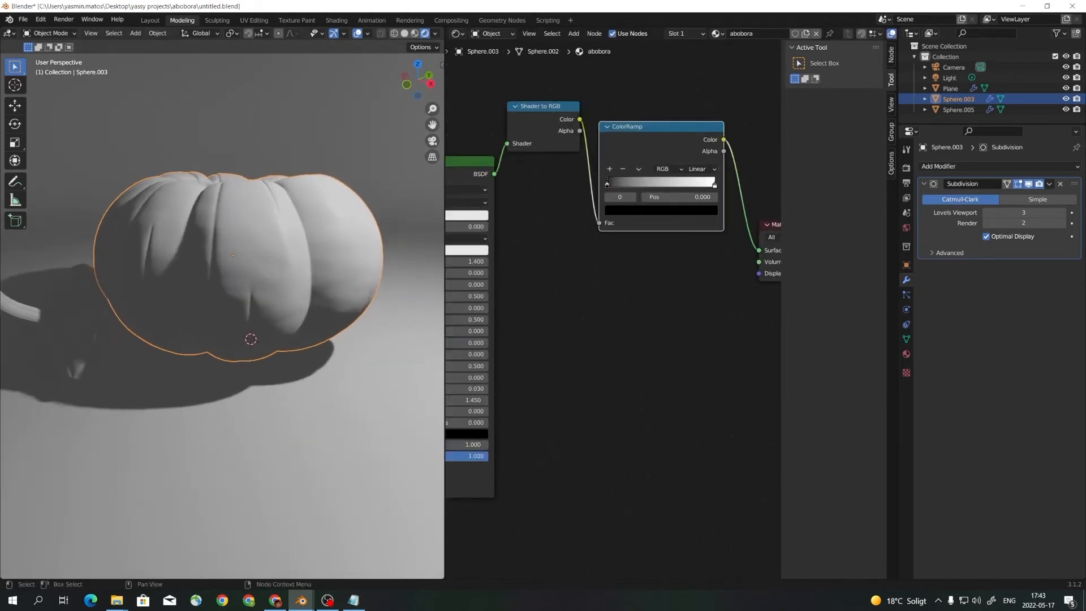
drag(656, 127, 663, 111)
middle_drag(663, 111, 640, 160)
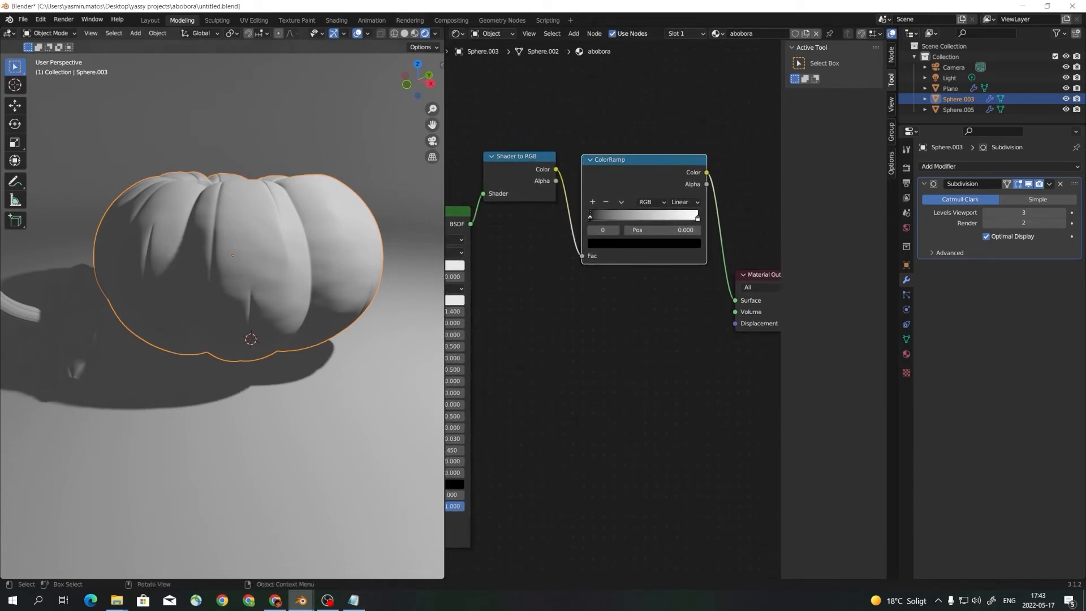
middle_drag(603, 230, 570, 252)
drag(611, 182, 616, 163)
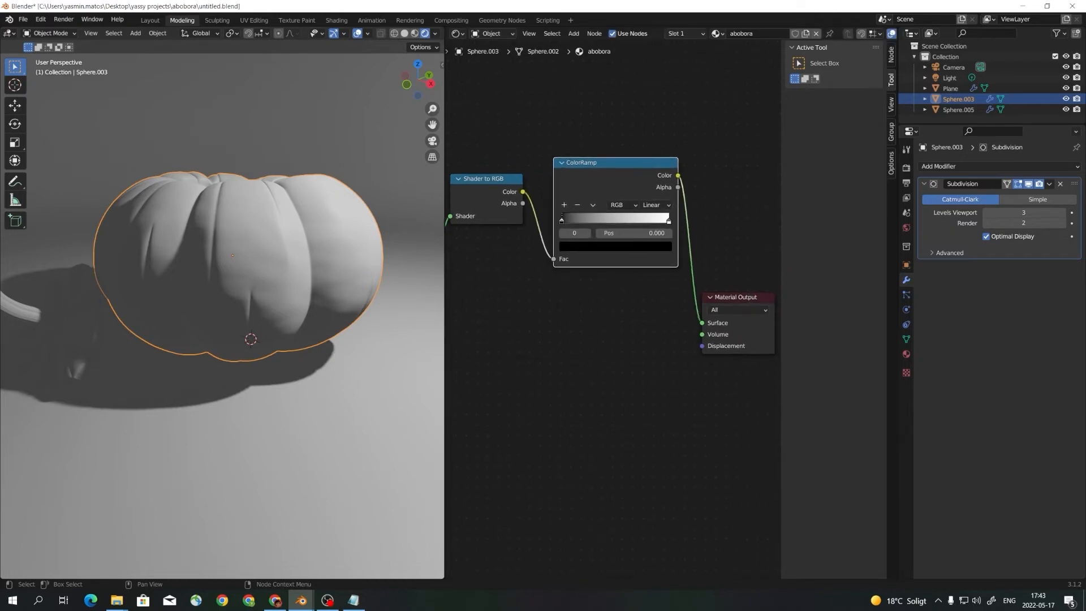
drag(489, 180, 483, 178)
drag(615, 164, 609, 158)
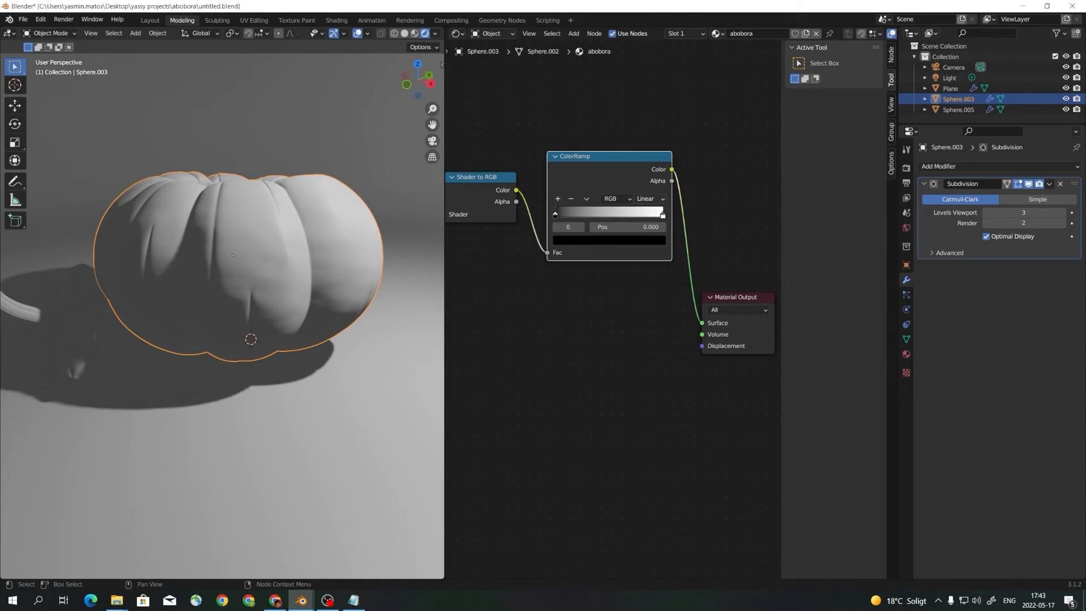
Set the ColorRamp's interpolation to Constant and move its white stop to about 0.865.
click(651, 198)
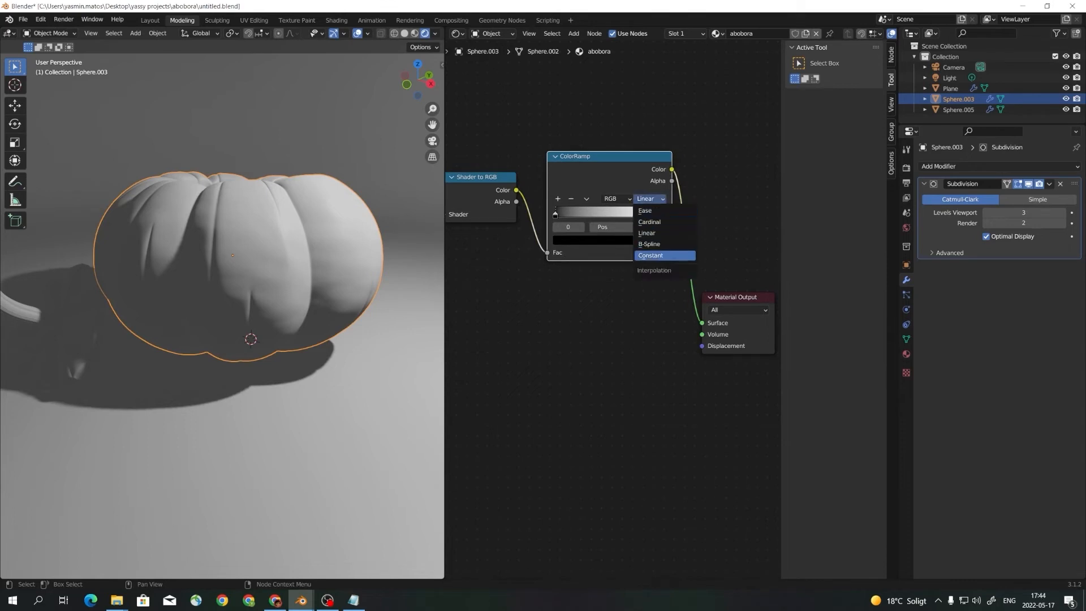
click(653, 257)
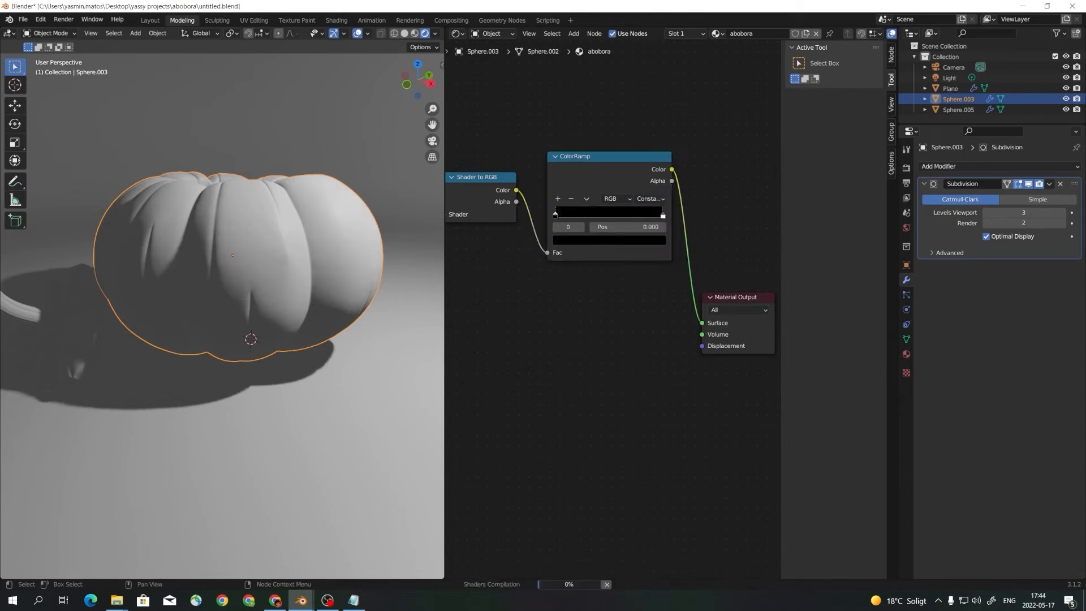
mouse_move(663, 214)
mouse_down()
mouse_move(566, 215)
mouse_move(606, 215)
mouse_move(591, 215)
mouse_up()
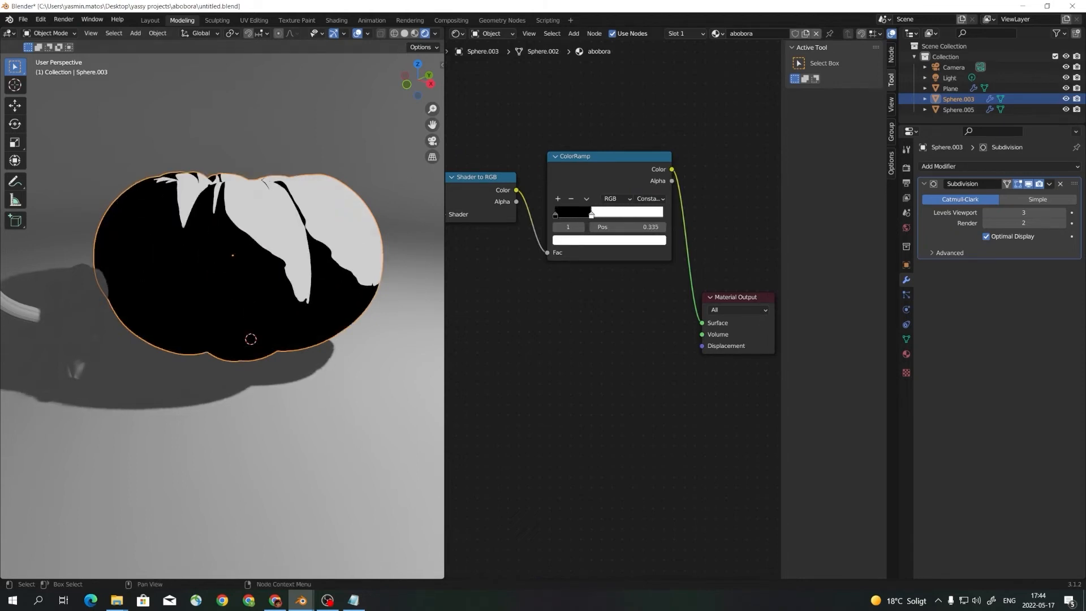
middle_drag(611, 283, 618, 292)
mouse_move(617, 166)
mouse_down()
mouse_move(648, 168)
mouse_move(611, 154)
mouse_up()
drag(593, 212, 650, 212)
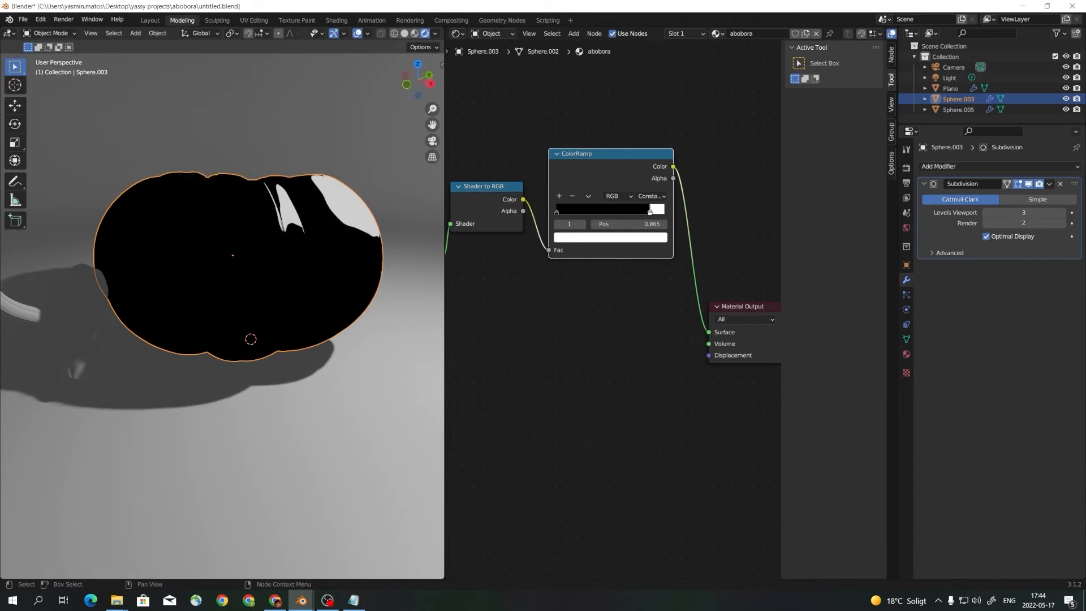
Add two stops to the ColorRamp and space them at about 0.31 and 0.58.
click(556, 210)
click(558, 196)
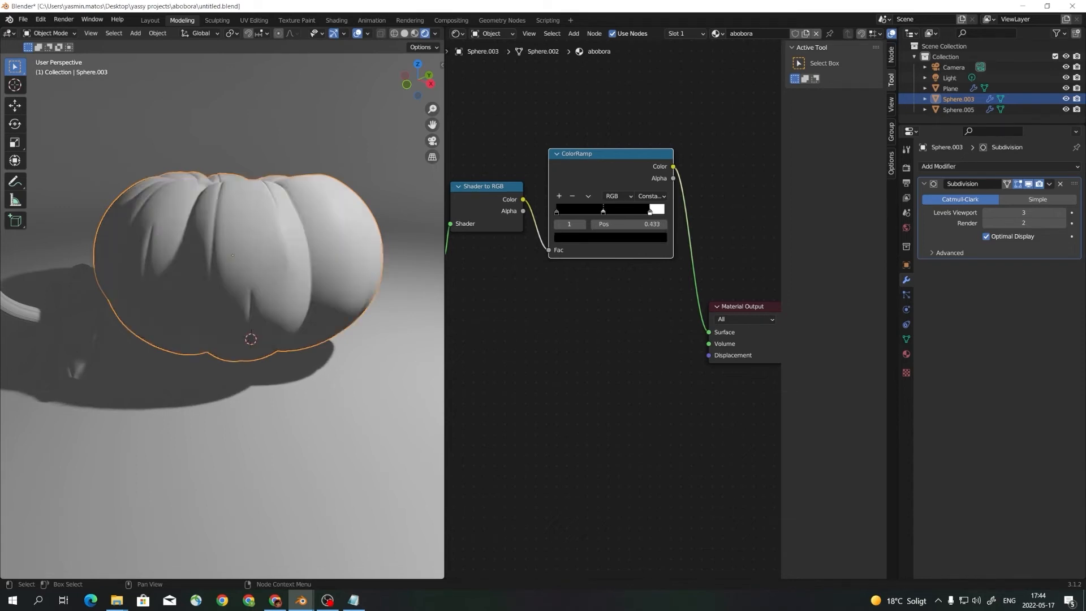
click(559, 196)
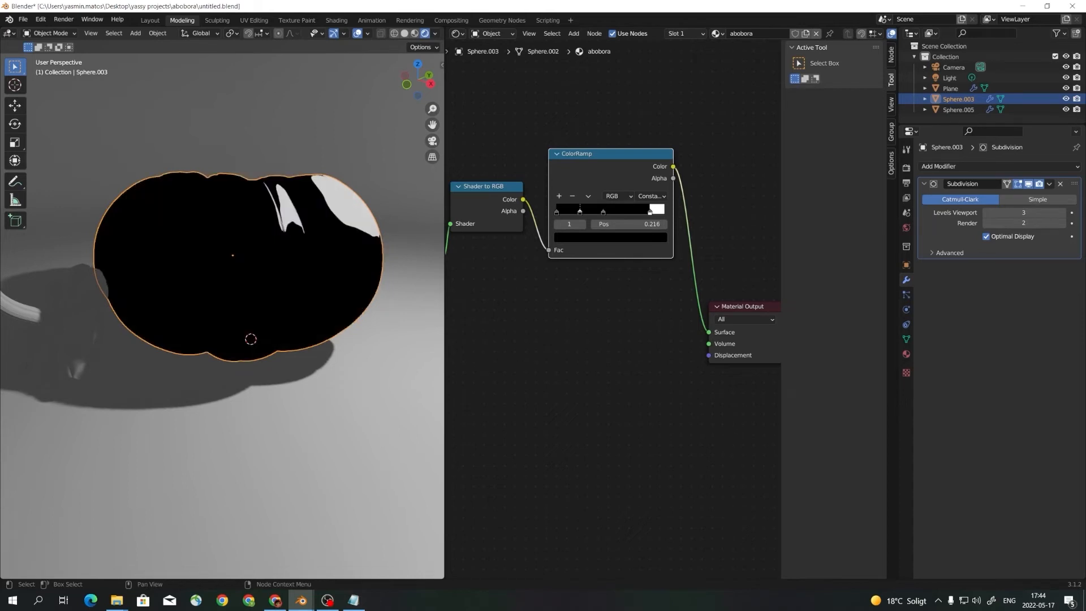
mouse_move(603, 211)
mouse_down()
mouse_move(622, 211)
mouse_move(589, 211)
mouse_move(620, 211)
mouse_up()
Change the ColorRamp's brightest stop from white to a slightly darkened peach-orange.
click(650, 212)
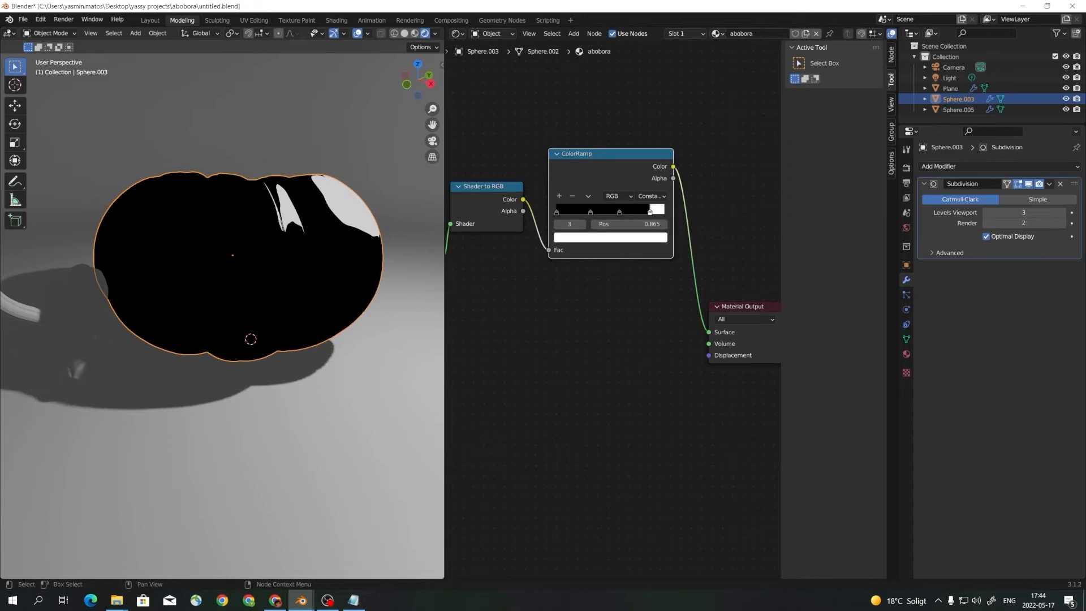
click(611, 237)
click(611, 238)
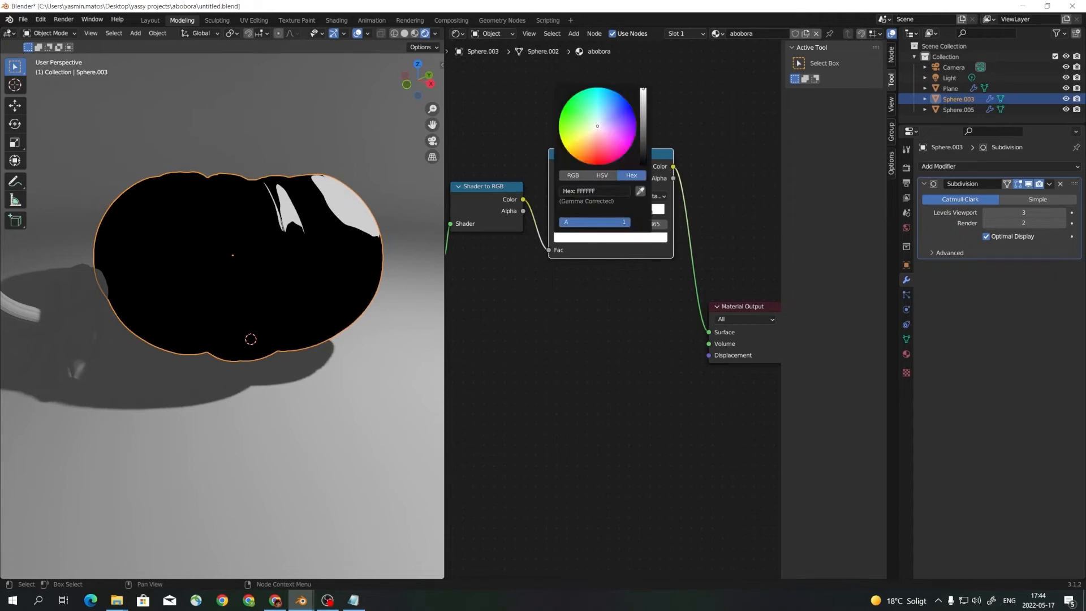
drag(597, 126, 594, 140)
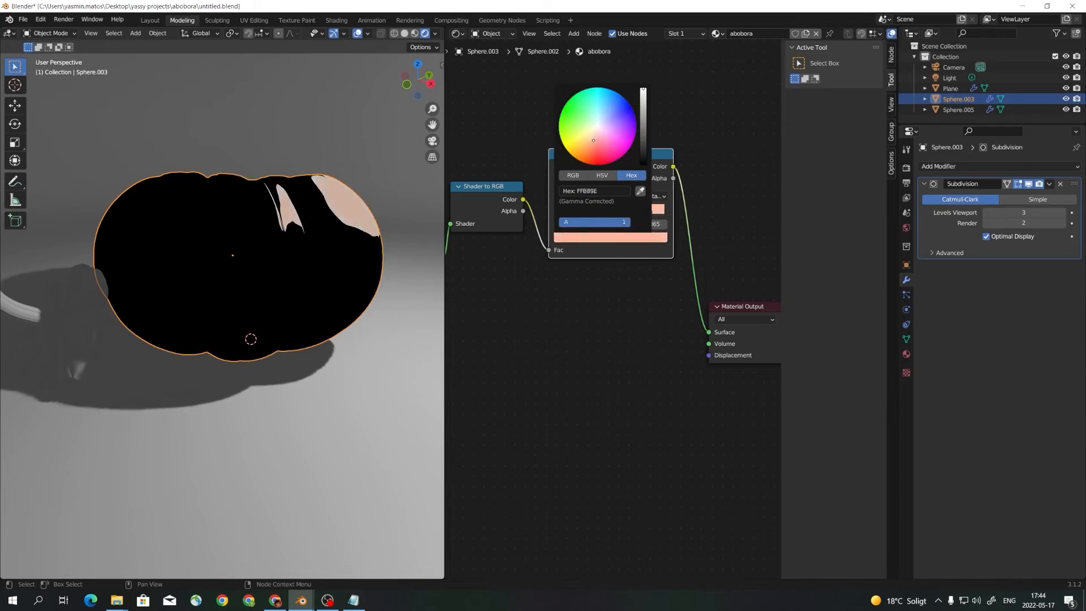
drag(643, 89, 643, 99)
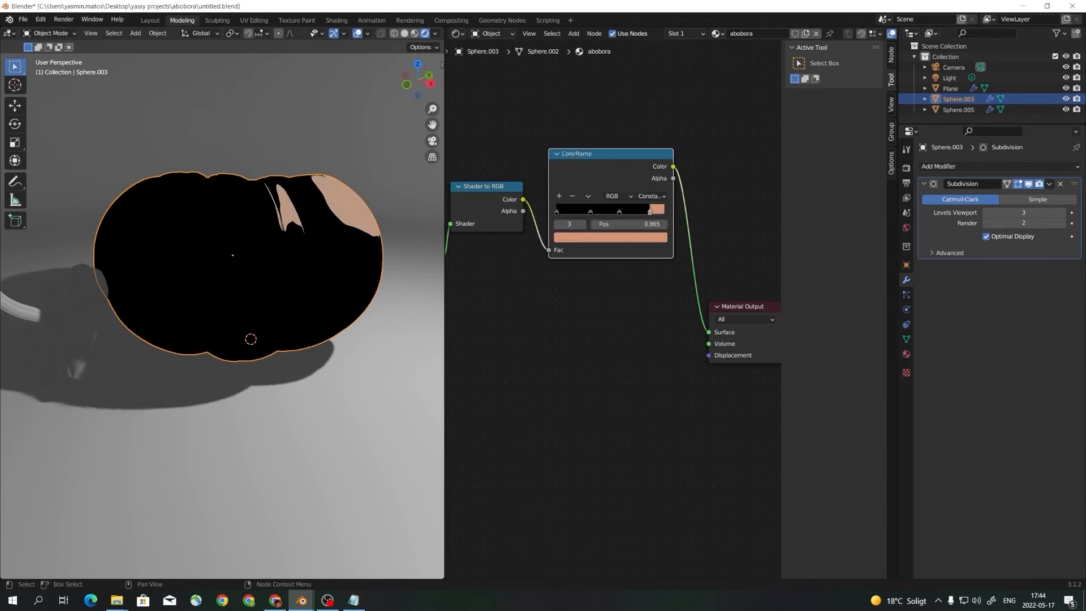
Brighten the ColorRamp stop at 0.582 and tint it a muted orange-red.
click(619, 210)
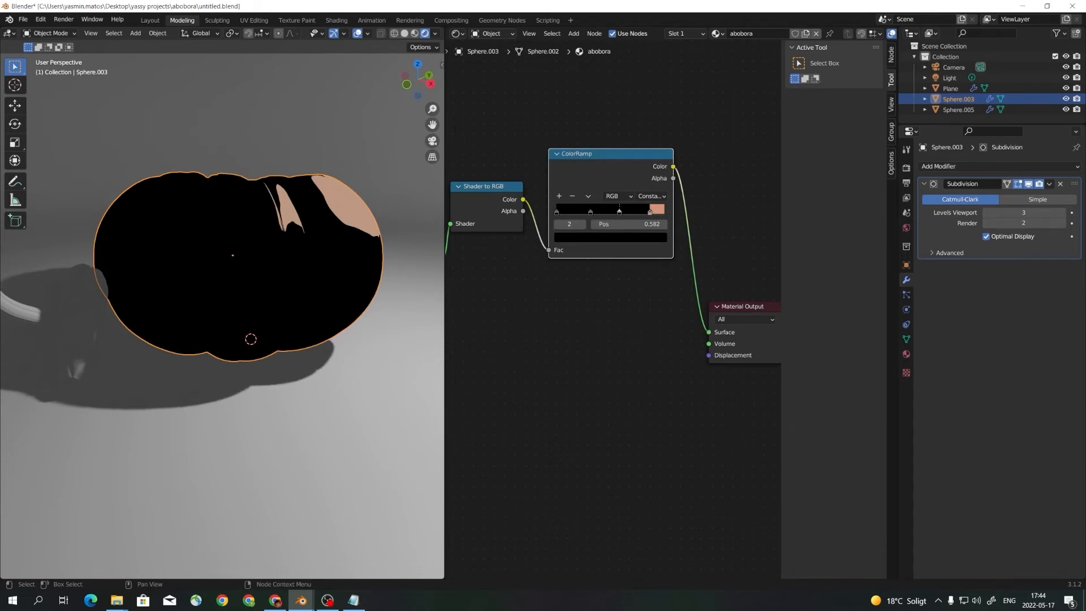
click(611, 237)
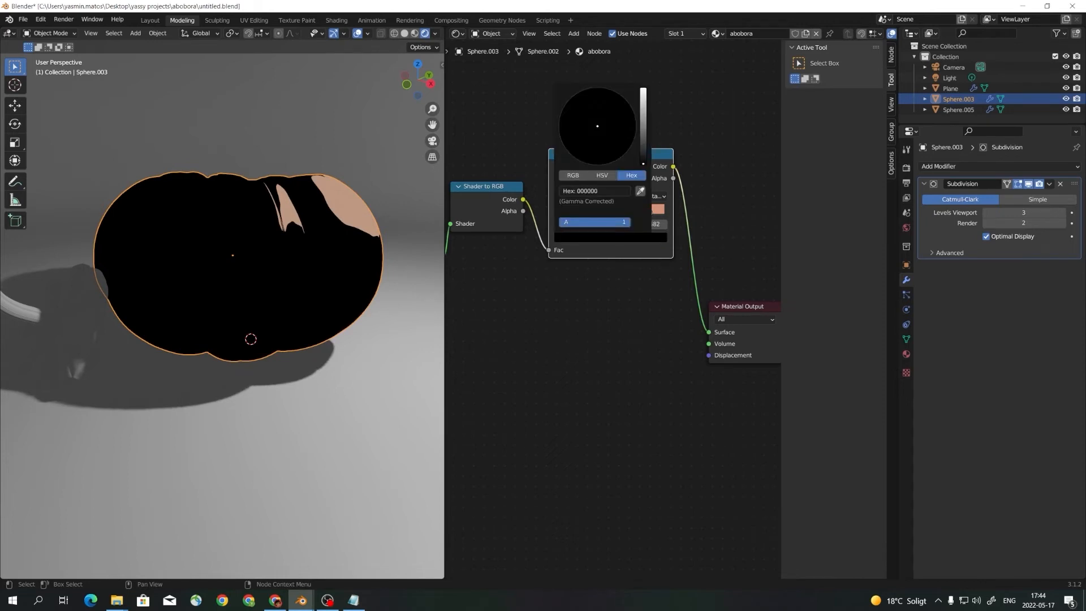
drag(644, 163, 644, 102)
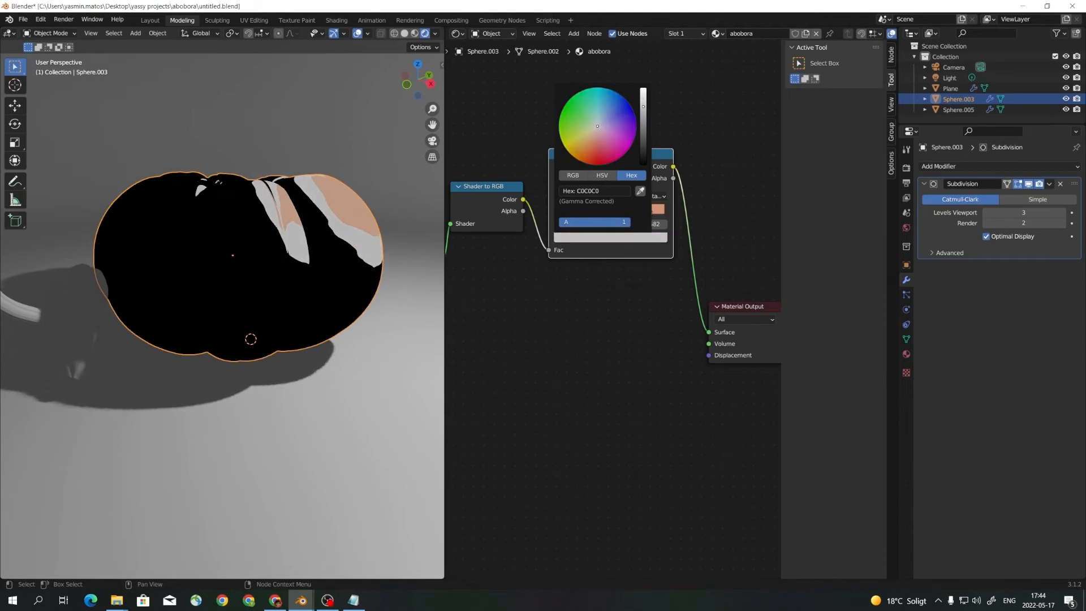
drag(597, 125, 588, 152)
Colour the ColorRamp's second stop a medium brown and its first stop a very dark reddish brown.
click(591, 212)
click(605, 238)
mouse_move(643, 111)
mouse_down()
mouse_move(643, 121)
mouse_move(644, 106)
mouse_up()
click(557, 212)
click(594, 237)
drag(595, 139, 587, 156)
mouse_move(643, 108)
mouse_down()
mouse_move(644, 147)
mouse_move(593, 151)
mouse_move(643, 108)
mouse_up()
Tint the ColorRamp's third stop a muted orange-red and its second stop, at 0.315, a more saturated reddish brown.
click(618, 210)
click(603, 238)
click(591, 212)
click(602, 238)
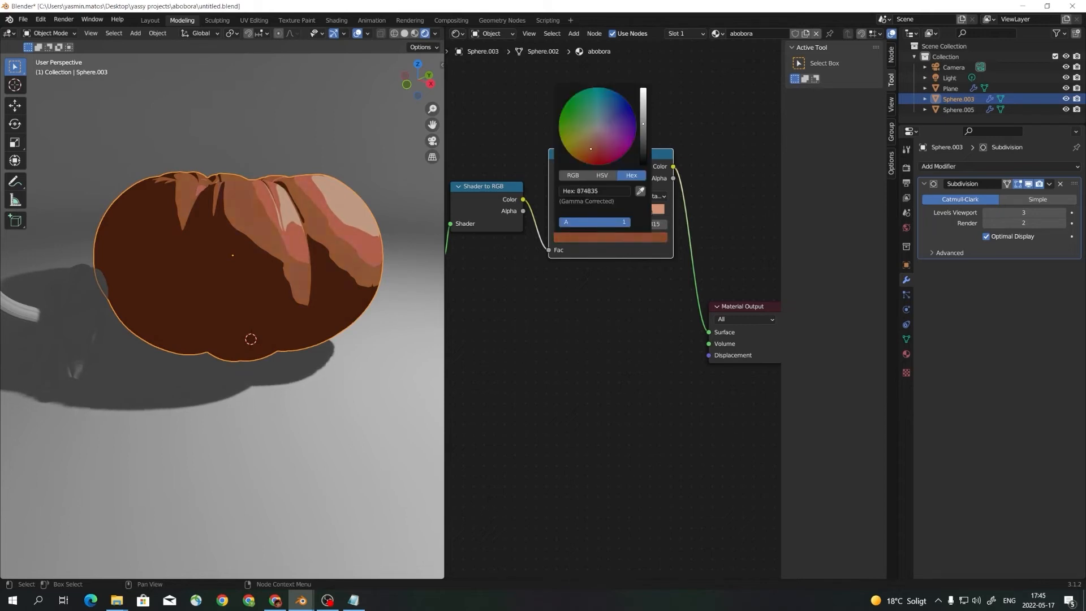
drag(586, 150, 590, 150)
Reposition the light above and to the side of the pumpkin so the toon shading falls differently across its ribs.
scroll(351, 238, down, 3)
middle_drag(351, 238, 324, 256)
scroll(334, 263, up, 2)
scroll(306, 257, down, 2)
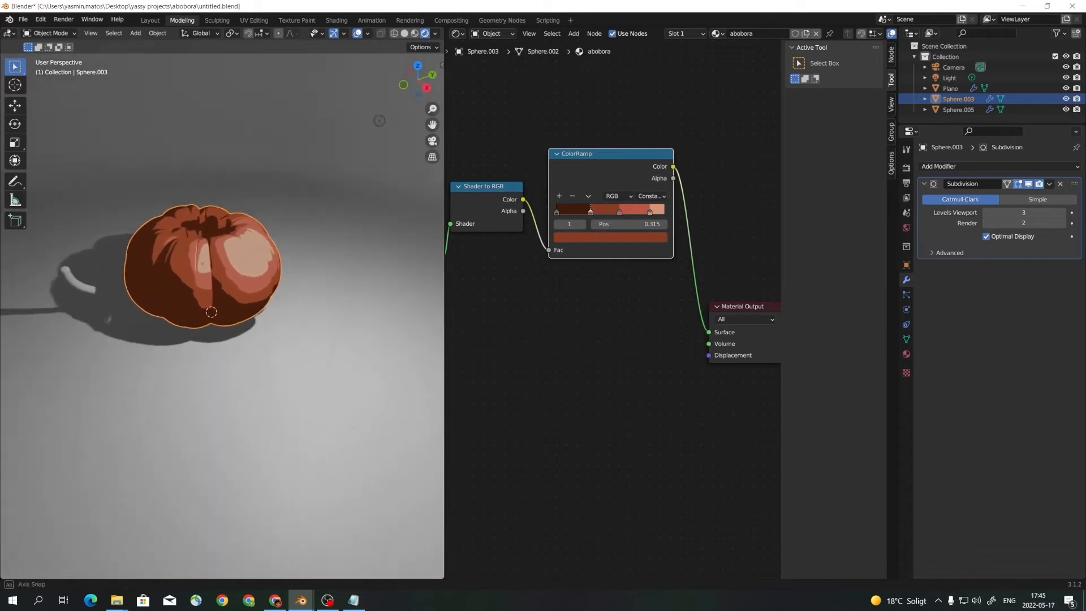
click(379, 120)
middle_drag(371, 148, 386, 148)
key(g)
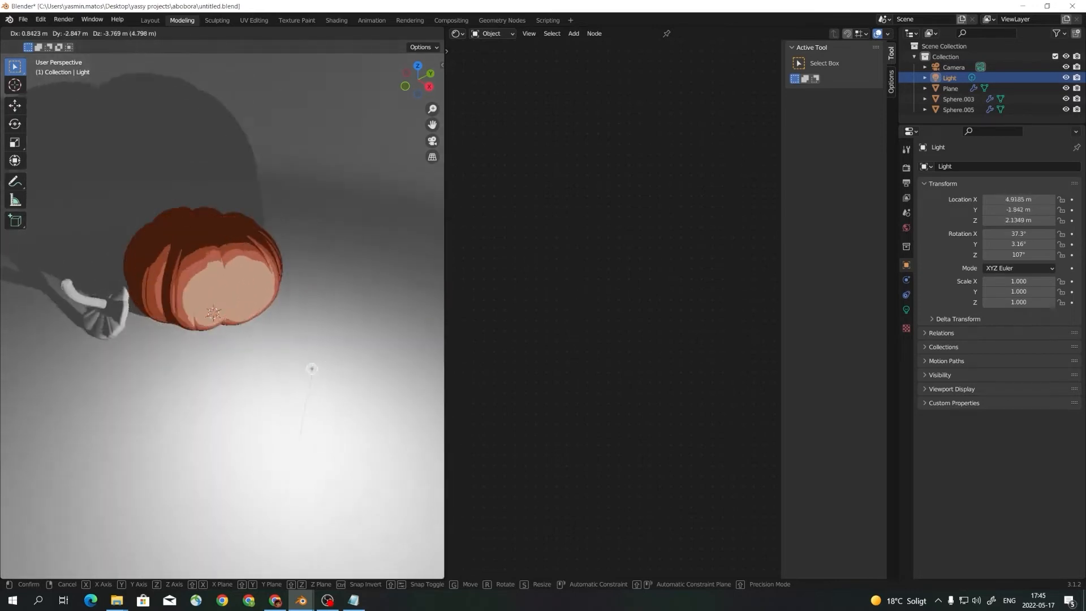
click(298, 227)
scroll(222, 317, up, 3)
mouse_move(222, 317)
middle_down()
mouse_move(245, 310)
mouse_move(215, 312)
middle_up()
scroll(223, 317, up, 3)
scroll(222, 316, down, 4)
Select the pumpkin body and adjust the spacing of its ColorRamp stops, lowering the second stop to about 0.25.
click(238, 274)
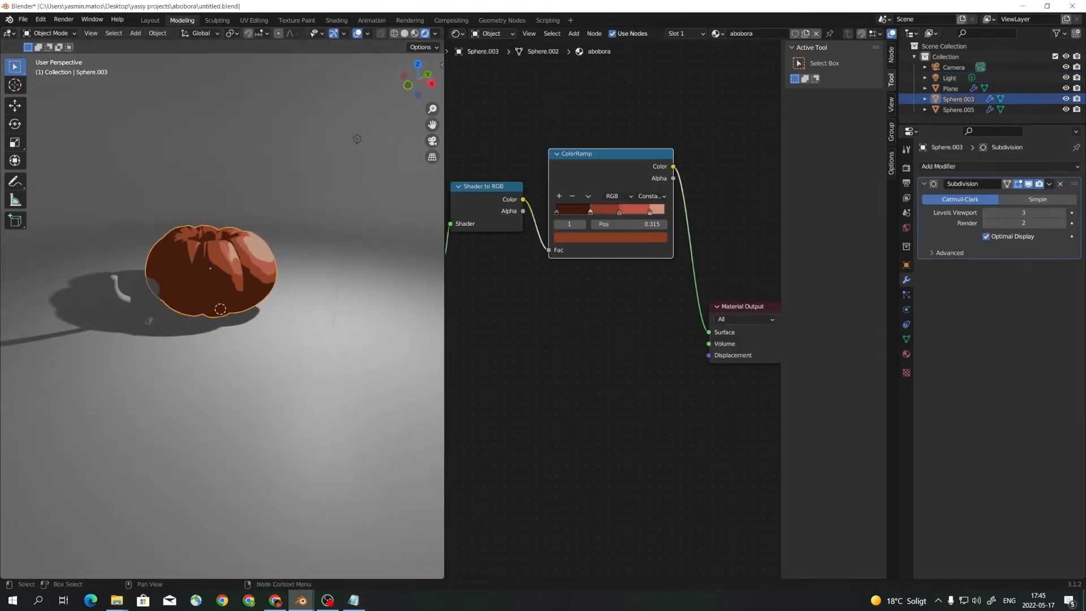
scroll(615, 310, up, 4)
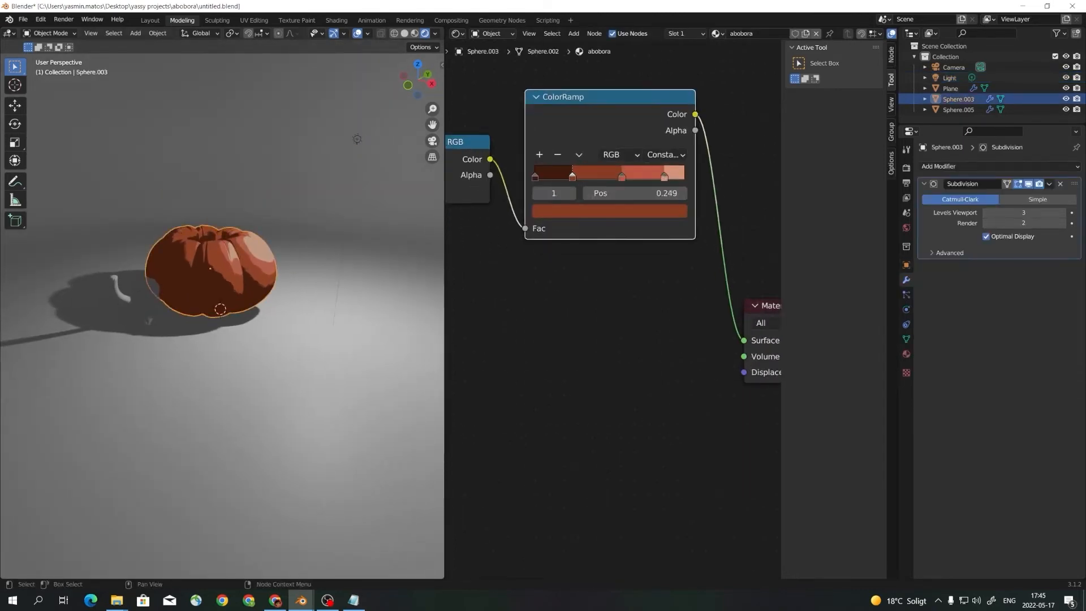
mouse_move(566, 176)
mouse_down()
mouse_move(590, 177)
mouse_move(537, 177)
mouse_move(621, 177)
mouse_move(600, 176)
mouse_up()
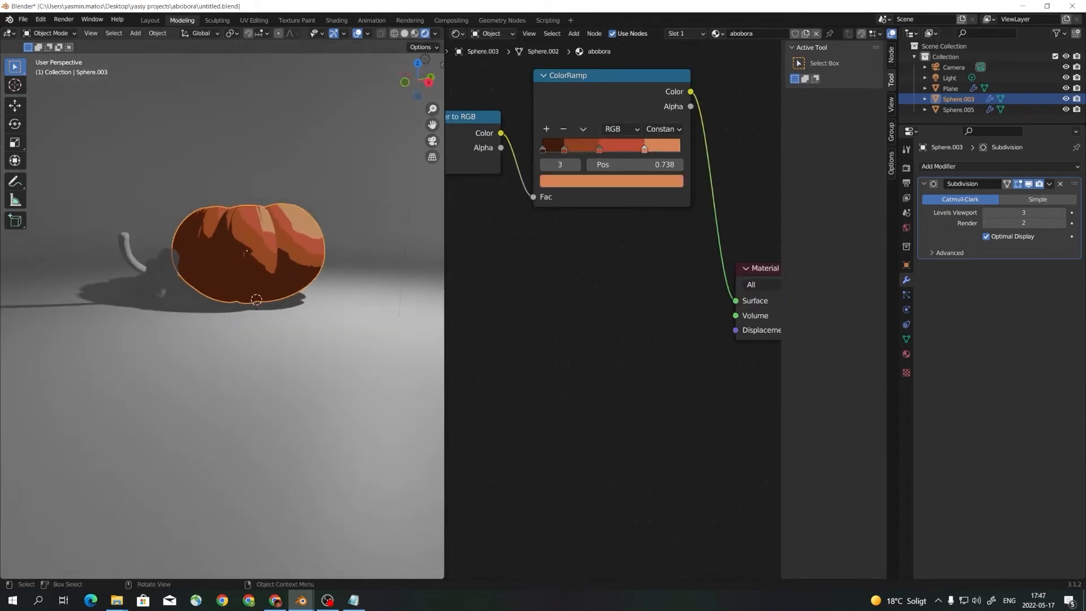
Select the pumpkin's separate lid with the stem and assign it the existing abobora material.
scroll(345, 158, down, 3)
click(164, 275)
scroll(164, 275, up, 2)
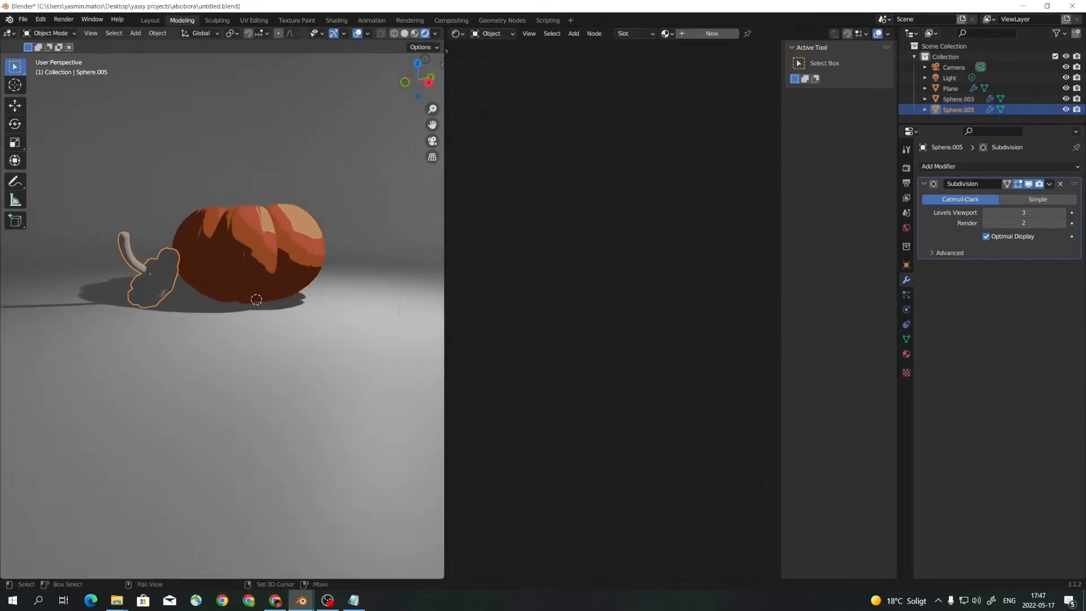
shift+middle_drag(227, 294, 261, 350)
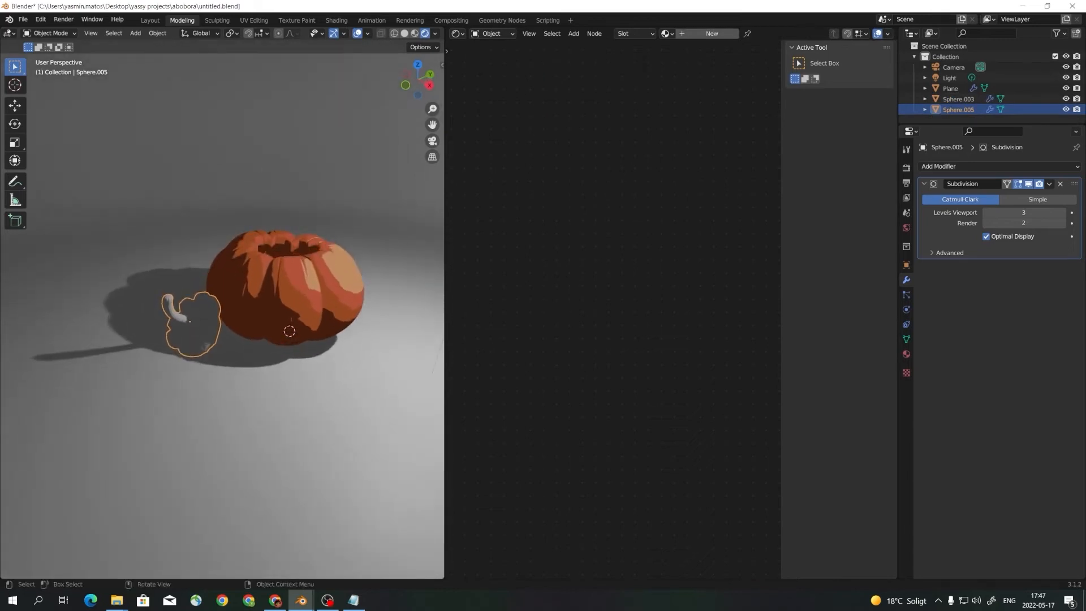
scroll(222, 314, up, 1)
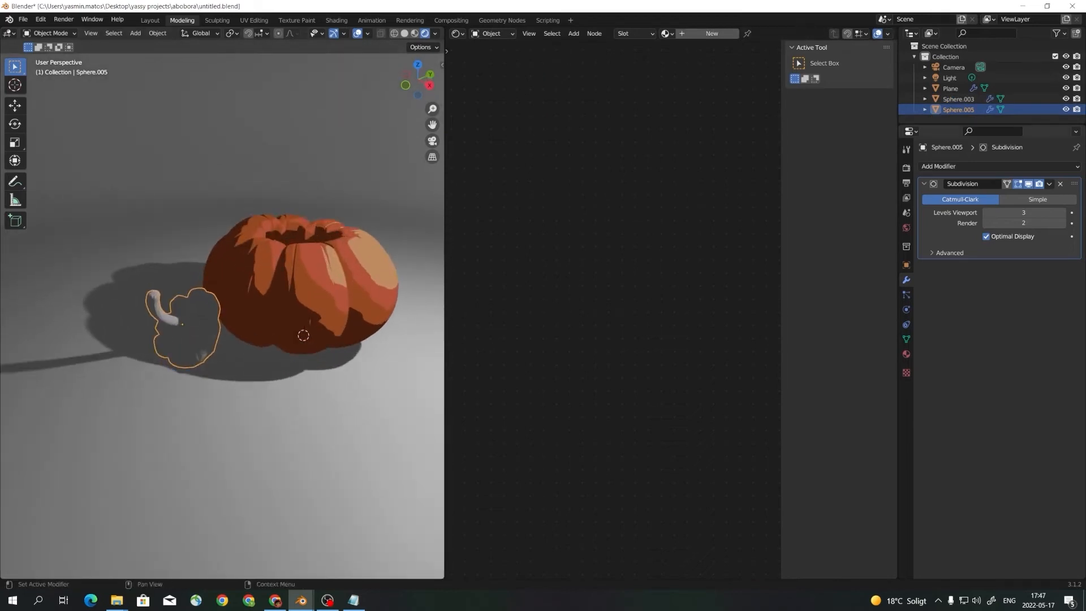
click(906, 354)
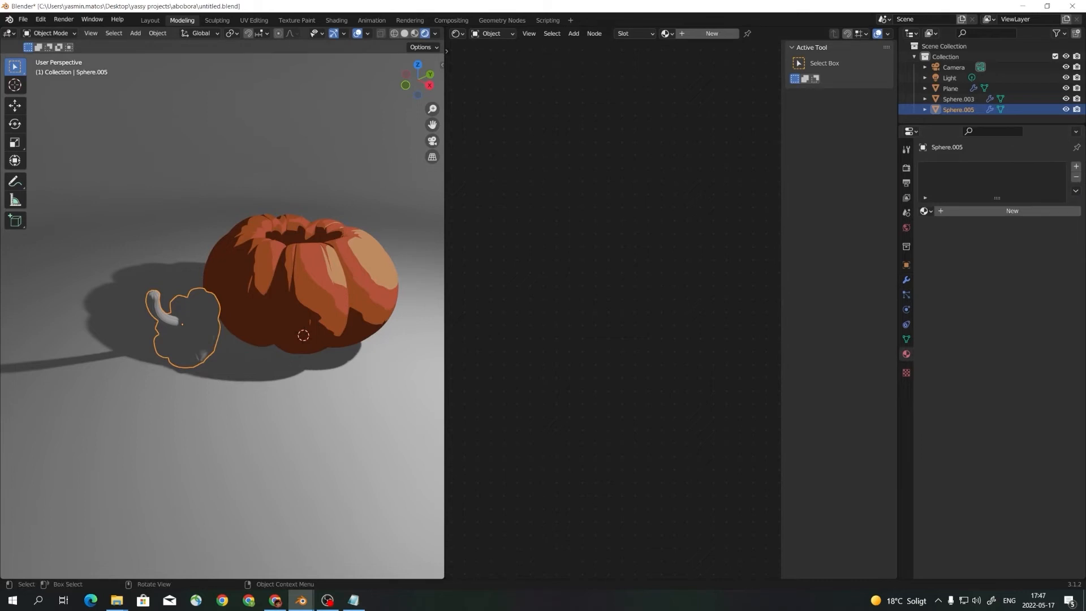
middle_drag(303, 335, 271, 338)
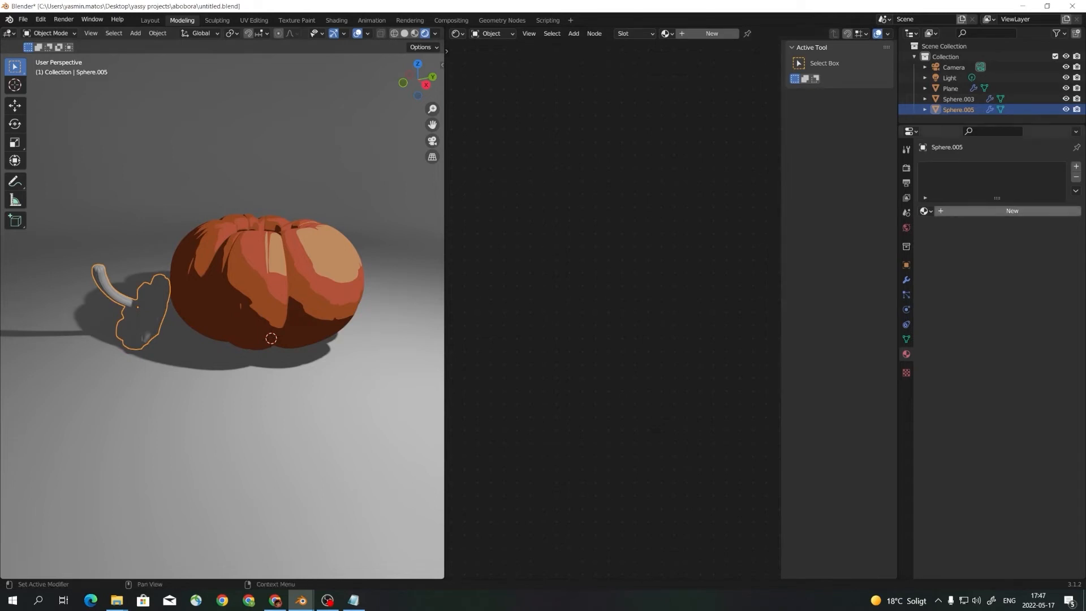
click(1012, 210)
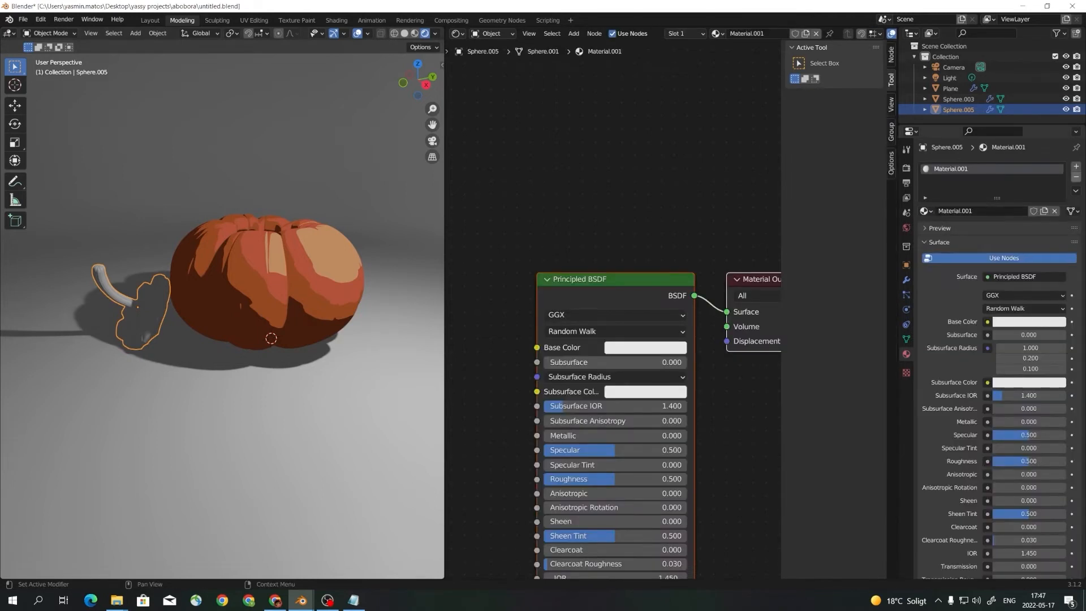
click(926, 211)
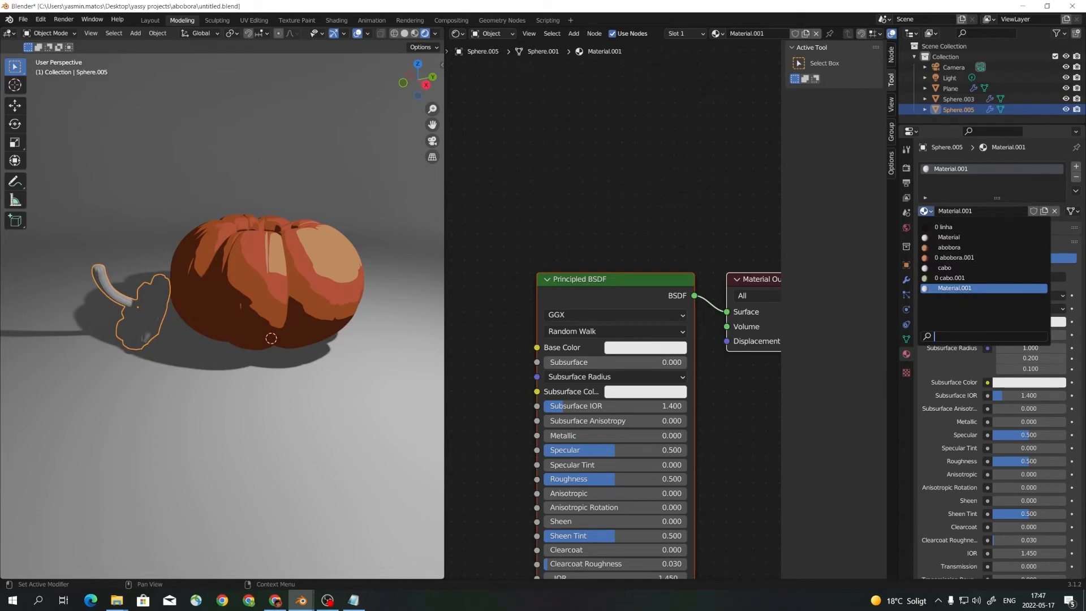
click(950, 248)
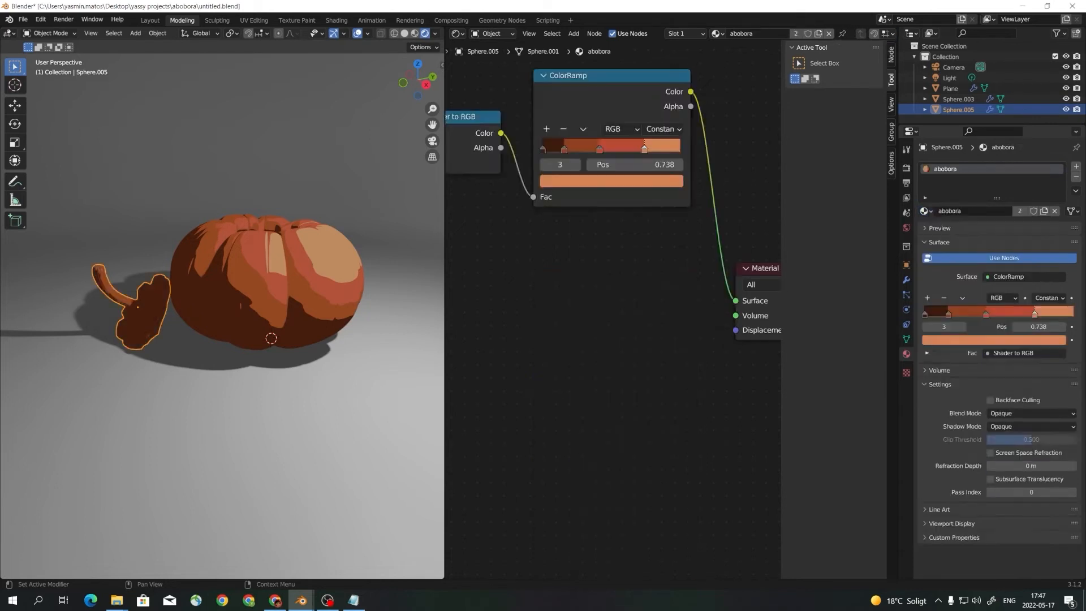
middle_drag(226, 362, 263, 362)
click(226, 430)
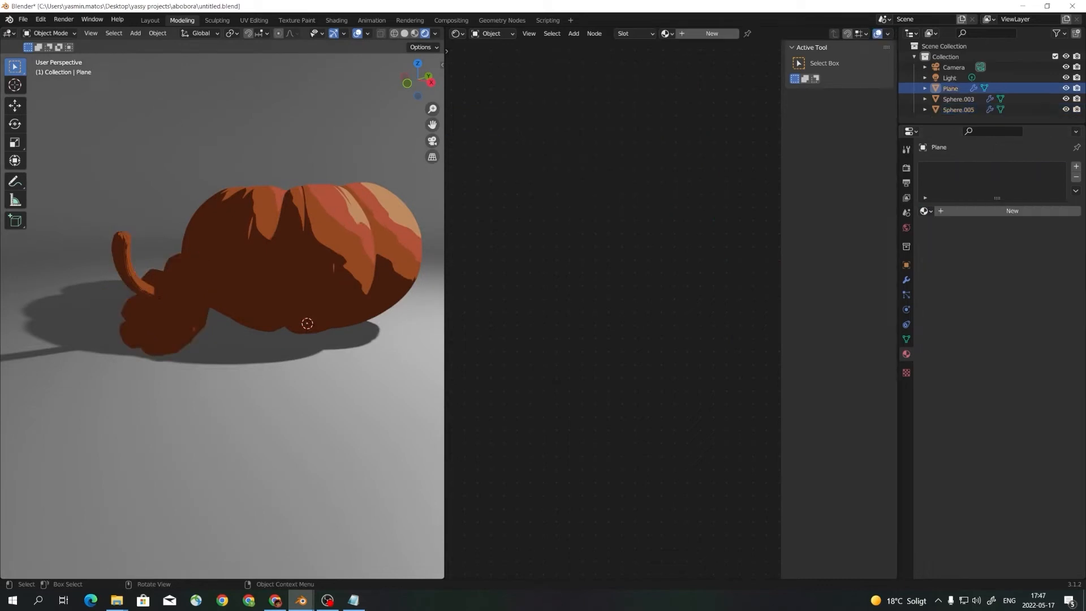
click(171, 328)
scroll(226, 317, down, 1)
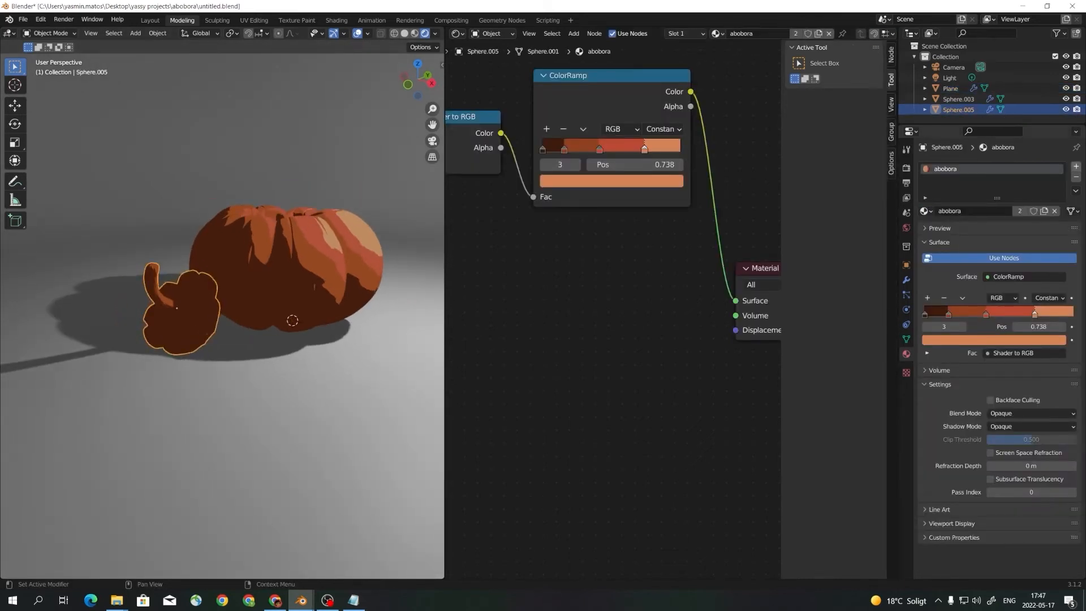
click(1076, 167)
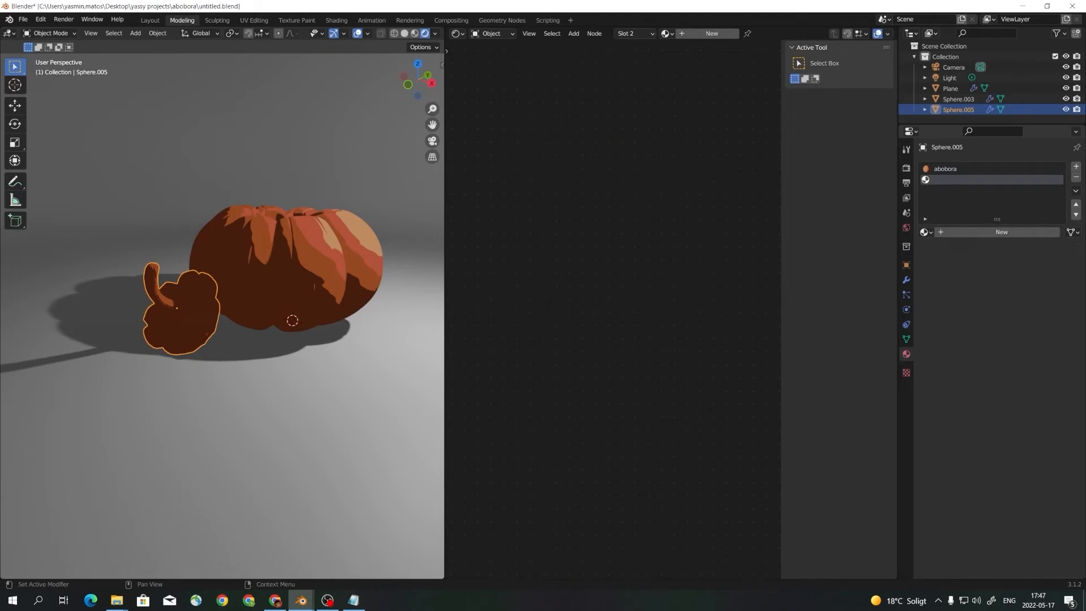
click(1002, 232)
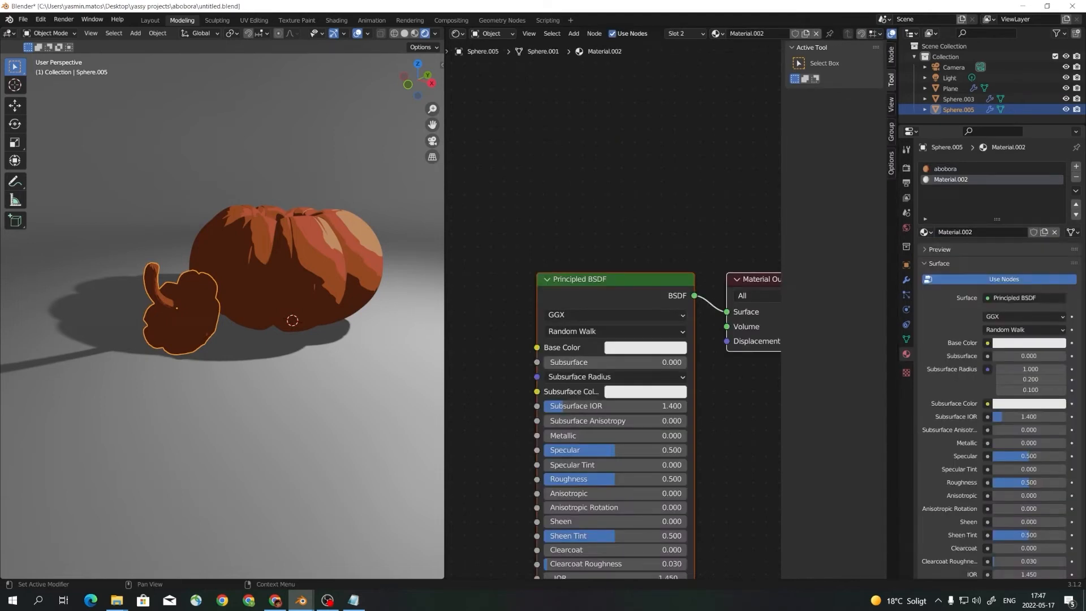
click(1076, 178)
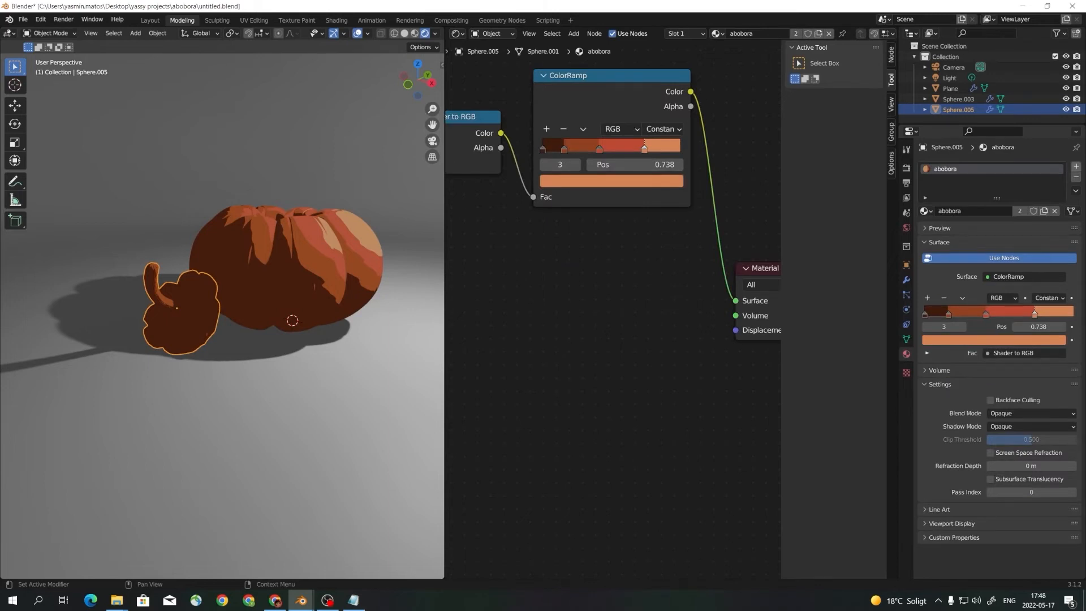
Add a second material slot to the lid and assign the existing cabo material to it.
click(1076, 167)
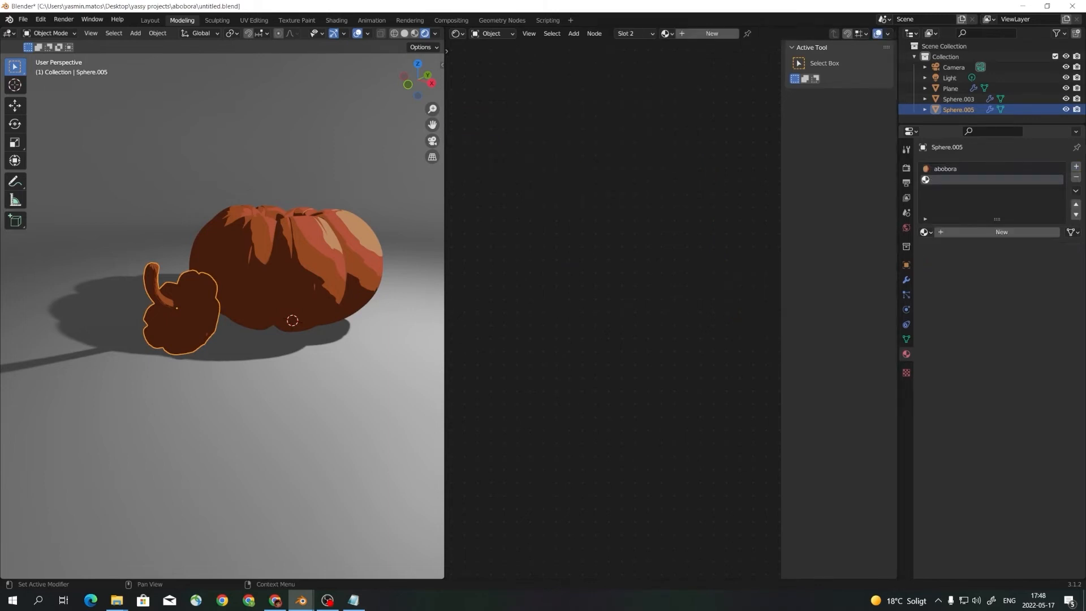
click(925, 232)
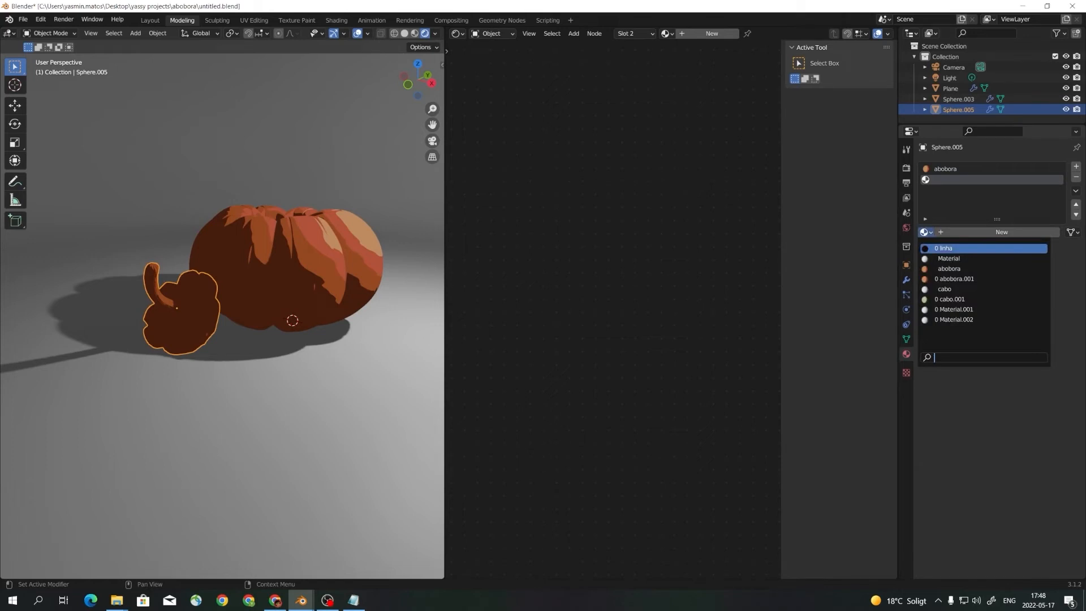
key(Down)
key(Down)
key(Down)
key(Down)
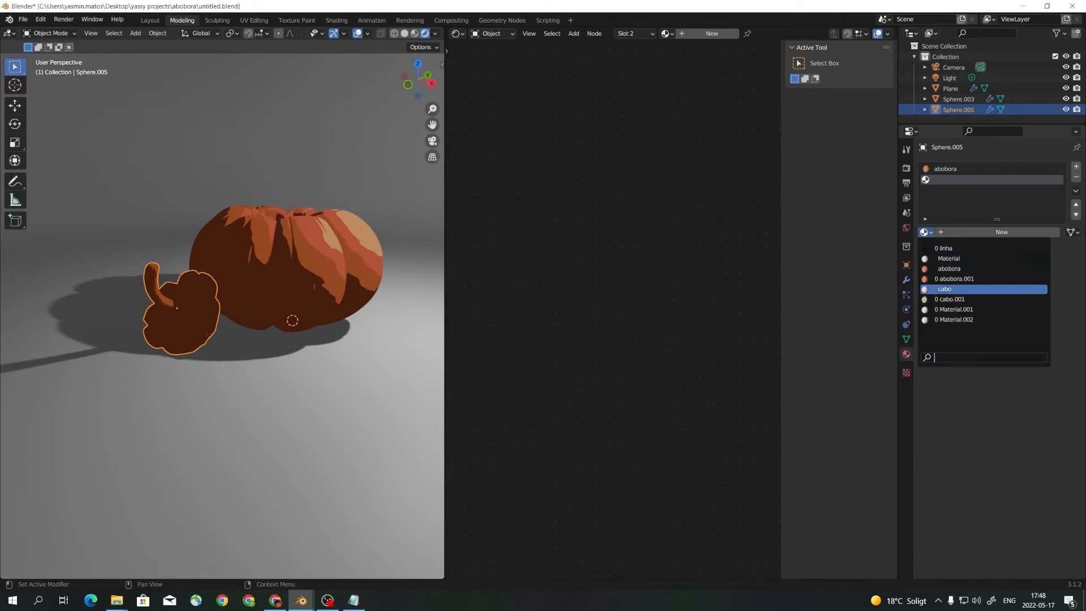
key(Return)
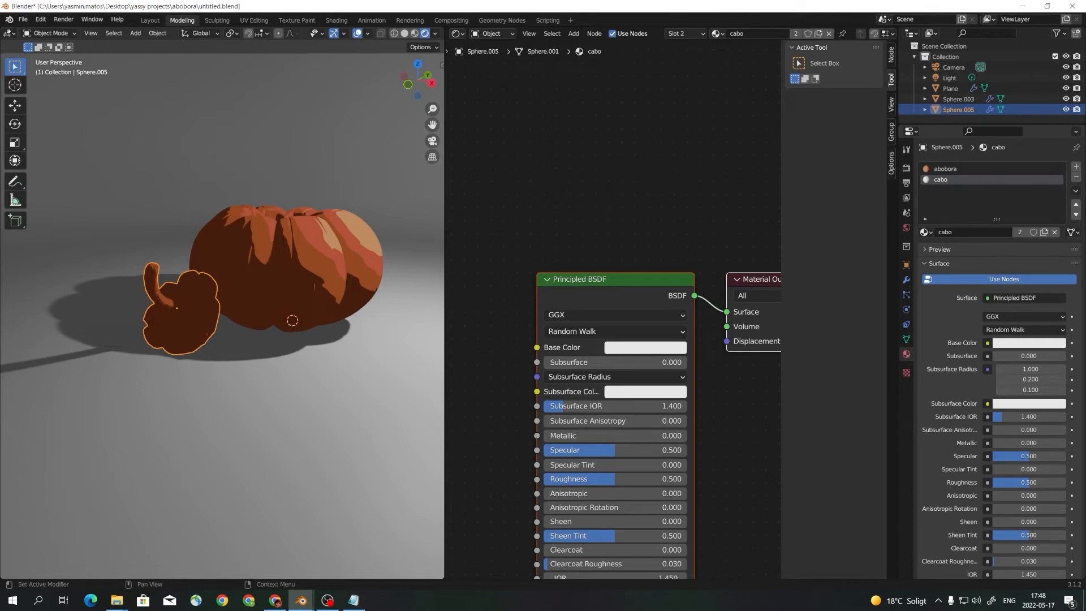
Move the cabo material's Principled BSDF node away from Material Output to make room between them.
scroll(614, 309, down, 1)
key(alt+a)
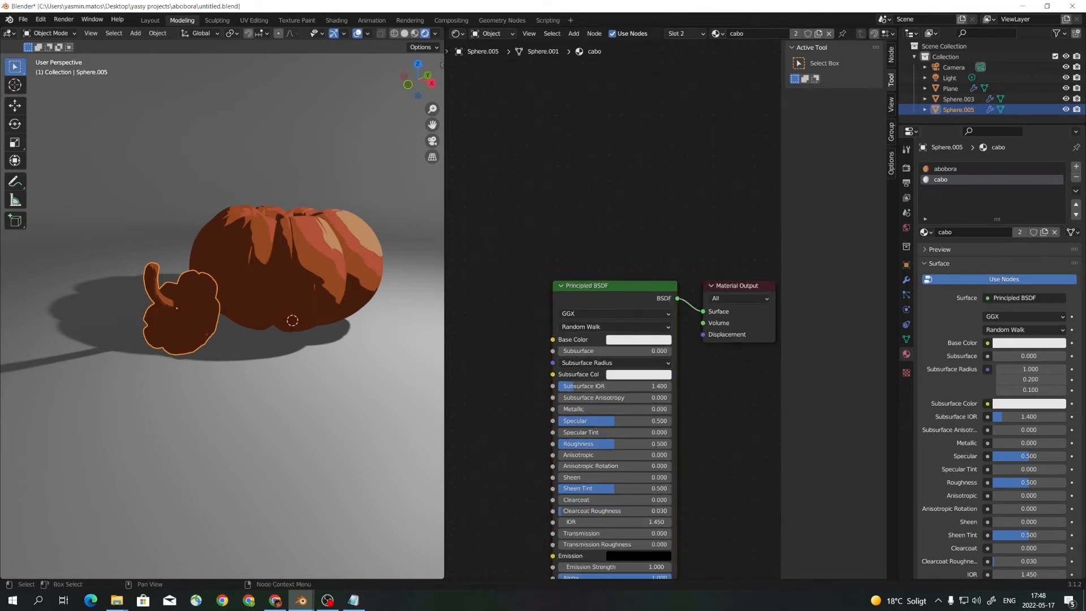
drag(614, 286, 511, 262)
scroll(613, 309, down, 4)
Copy the Shader to RGB and ColorRamp nodes from the abobora material into the cabo material.
click(946, 168)
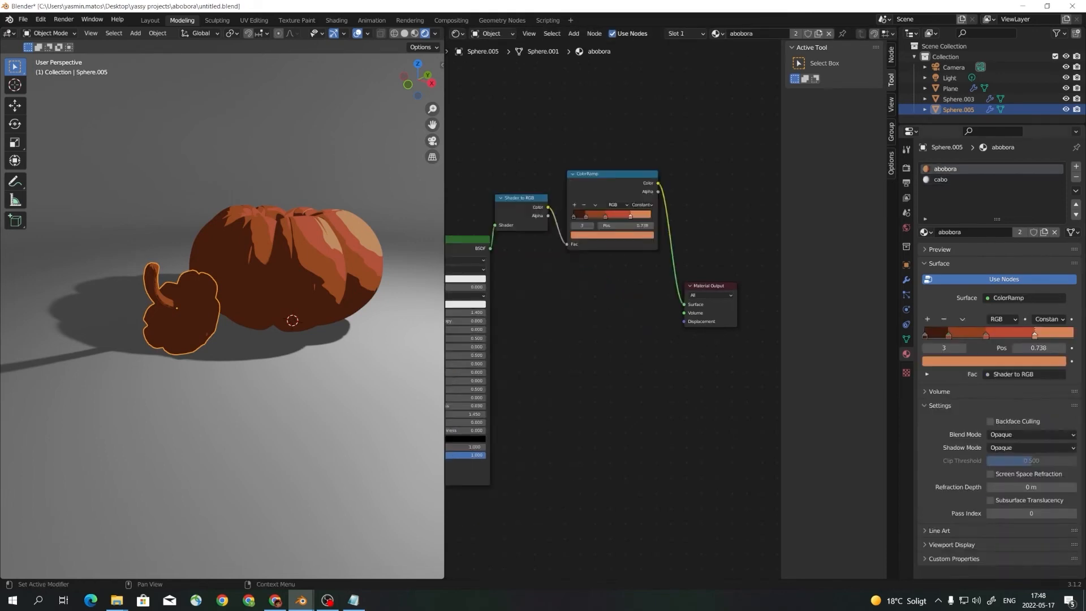
scroll(612, 309, down, 3)
drag(535, 153, 648, 304)
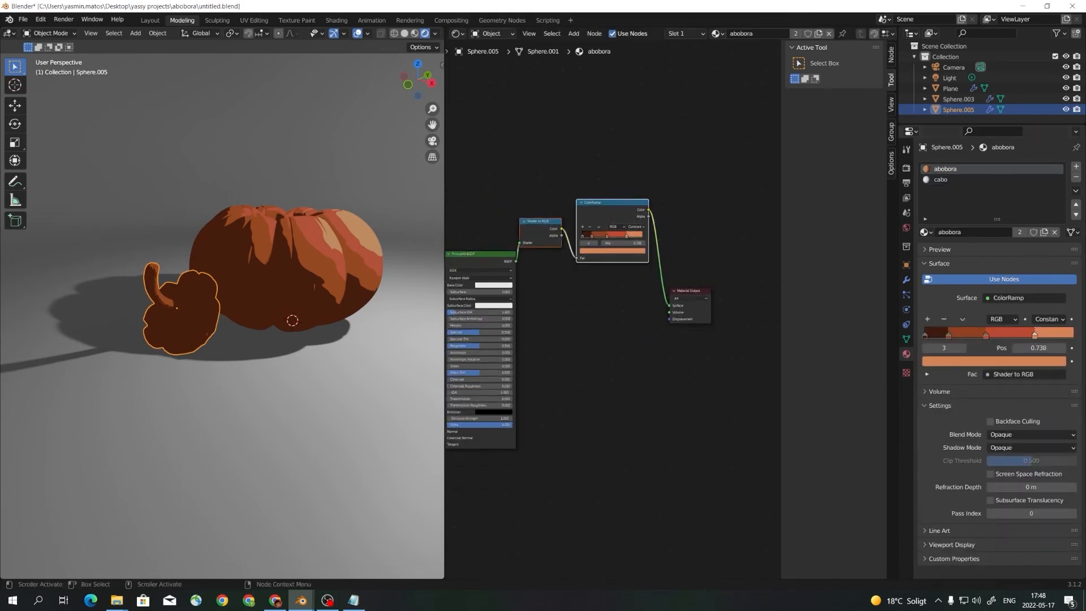
click(714, 246)
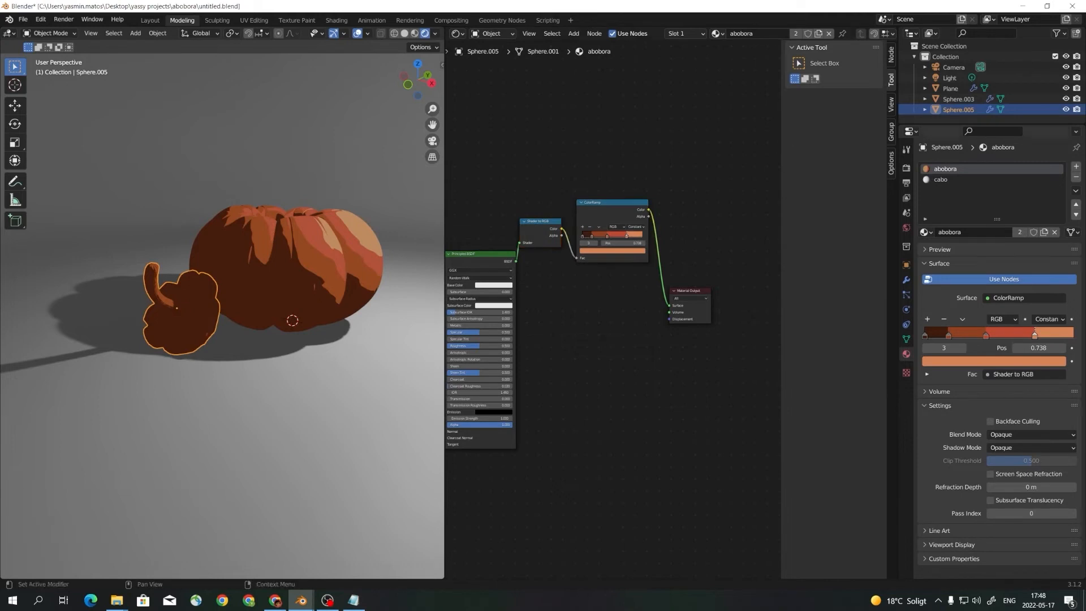
click(954, 180)
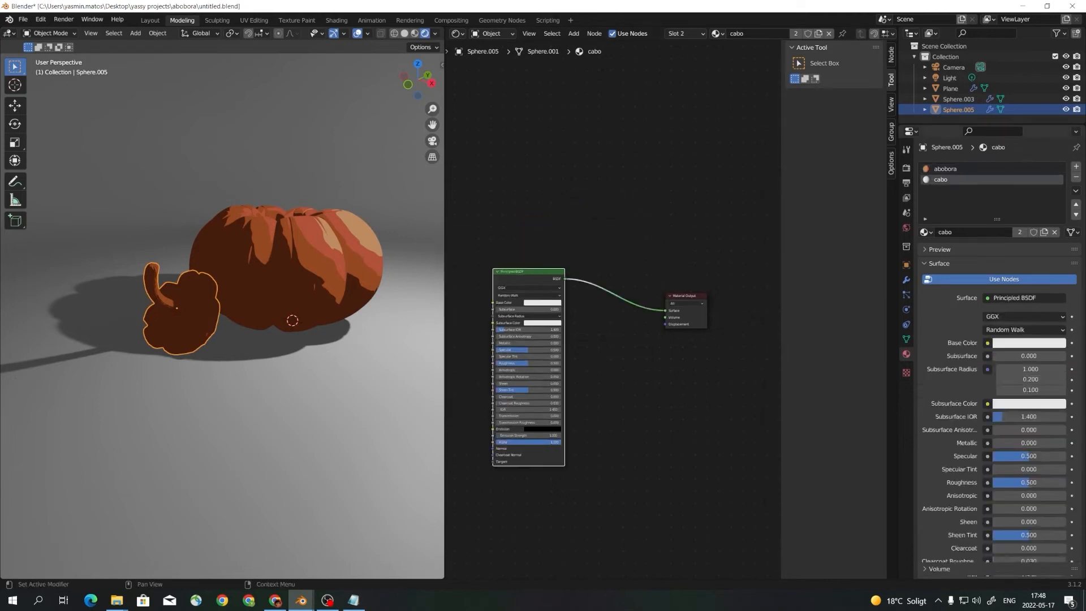
click(625, 238)
key(ctrl+v)
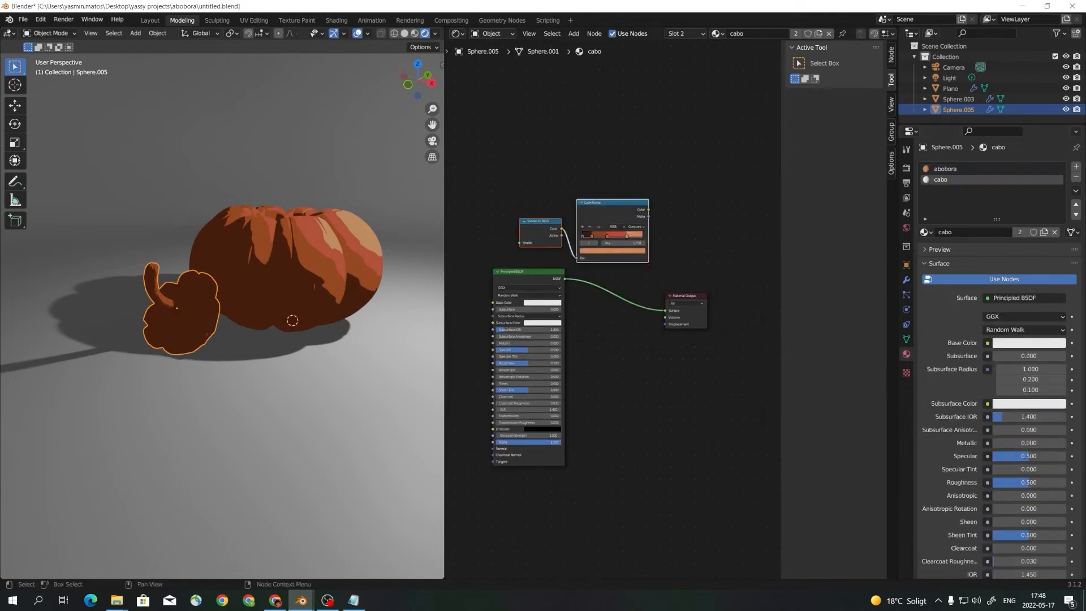
Place the pasted nodes above the existing link and move the Principled BSDF node farther from Material Output.
key(g)
click(673, 226)
click(650, 267)
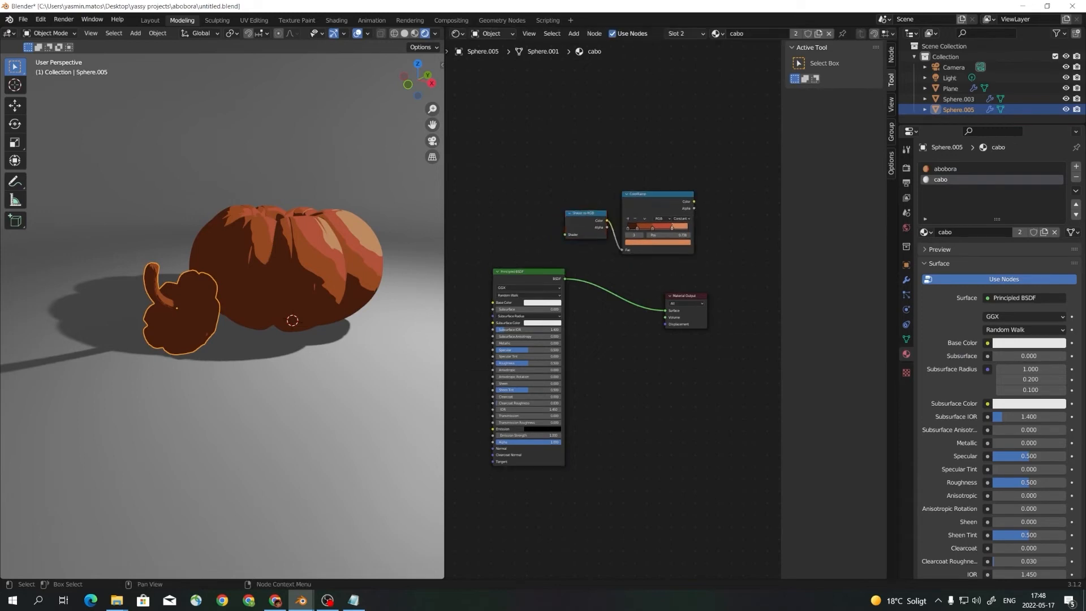
drag(550, 271, 478, 276)
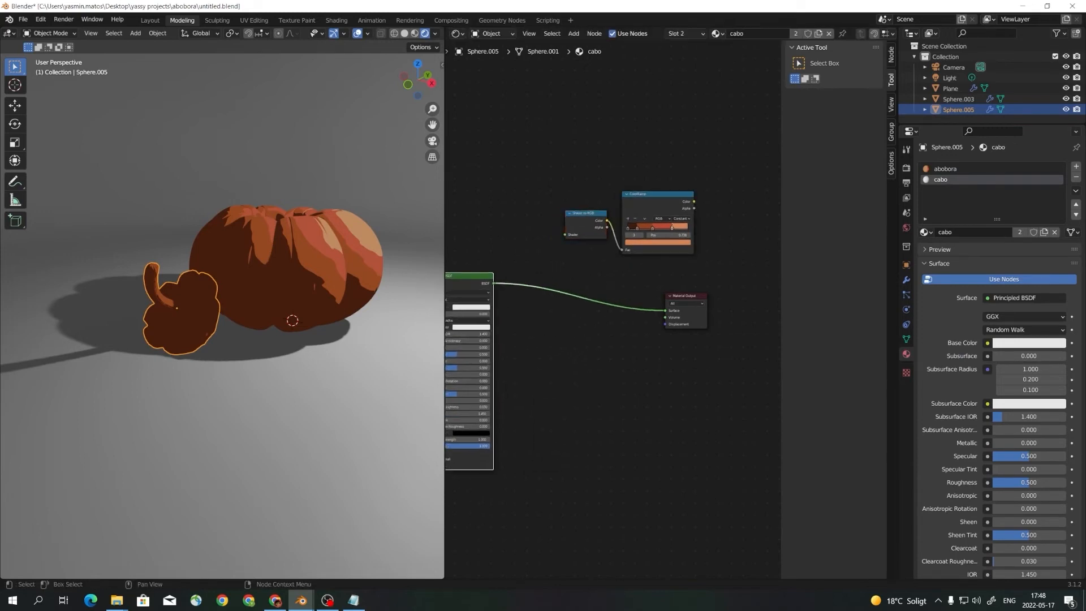
click(532, 339)
Route the cabo material's Principled BSDF through Shader to RGB and the ColorRamp into the Material Output's Surface.
drag(583, 214, 545, 265)
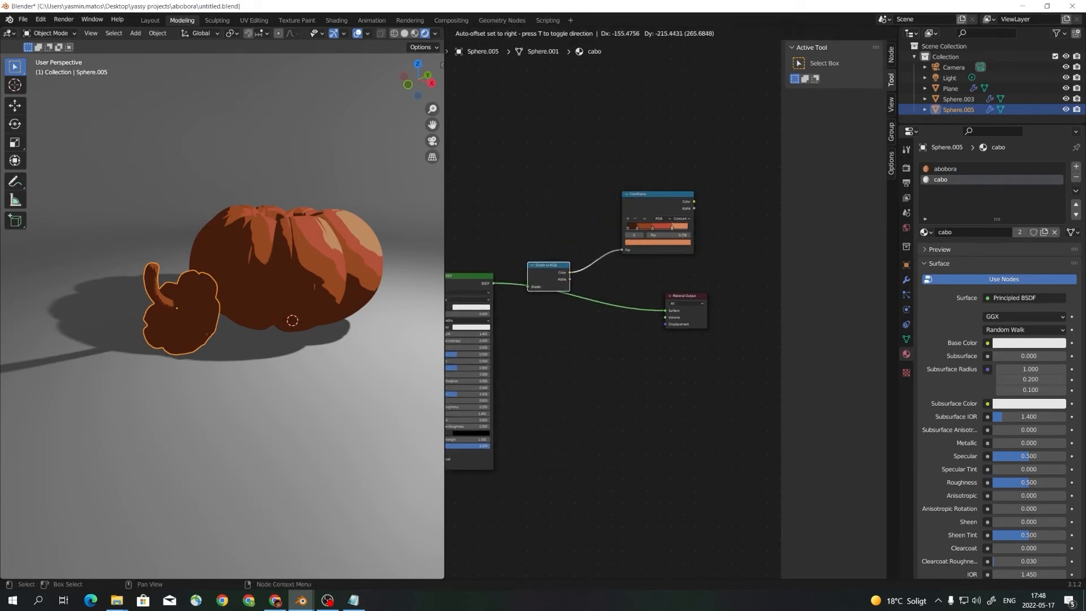
drag(665, 310, 528, 287)
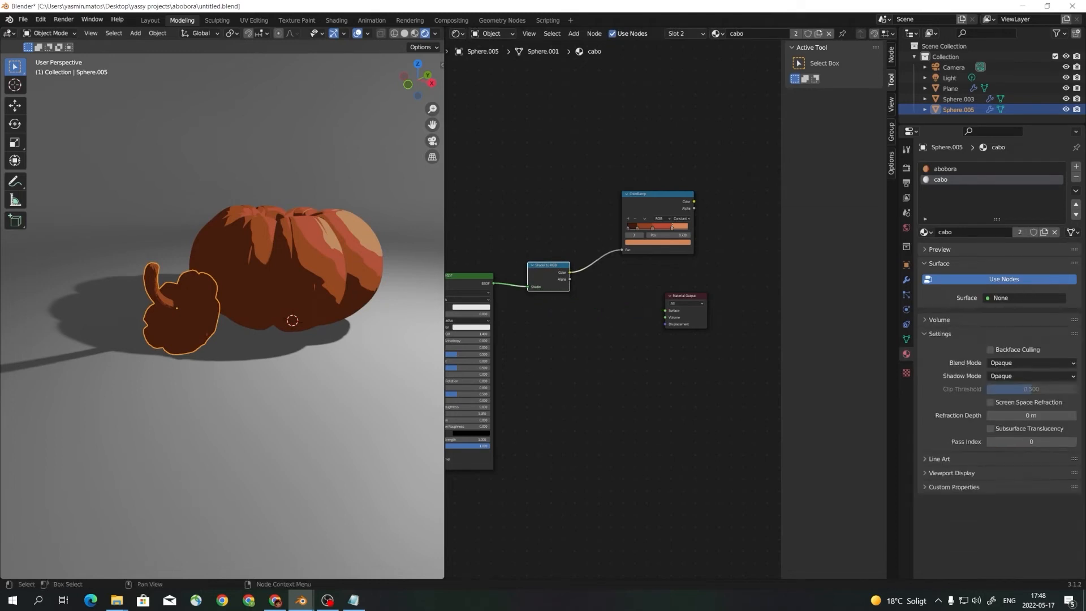
drag(654, 194, 615, 200)
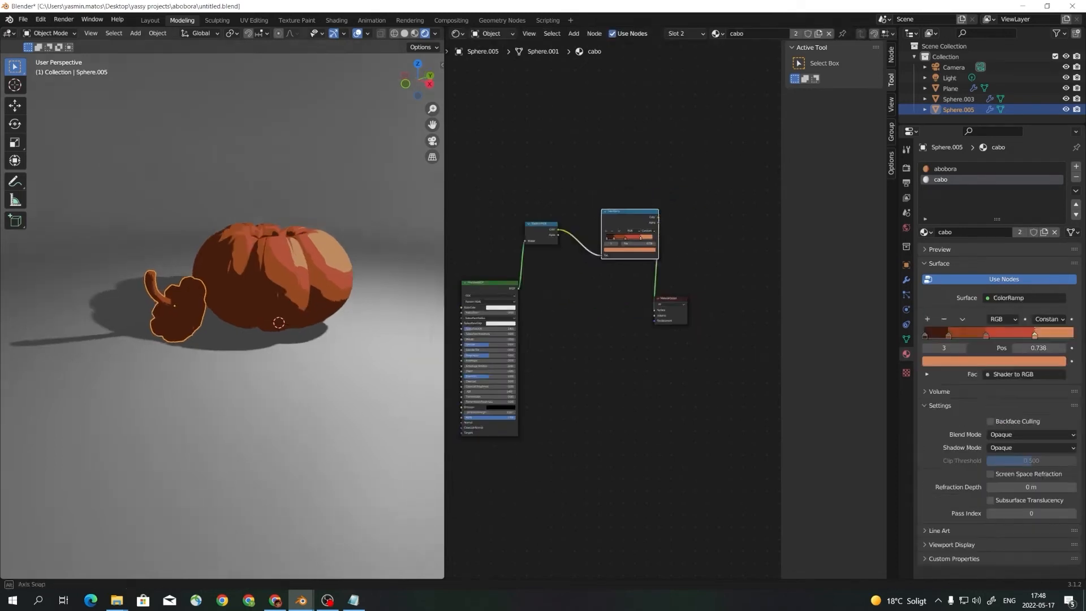
middle_drag(227, 396, 254, 396)
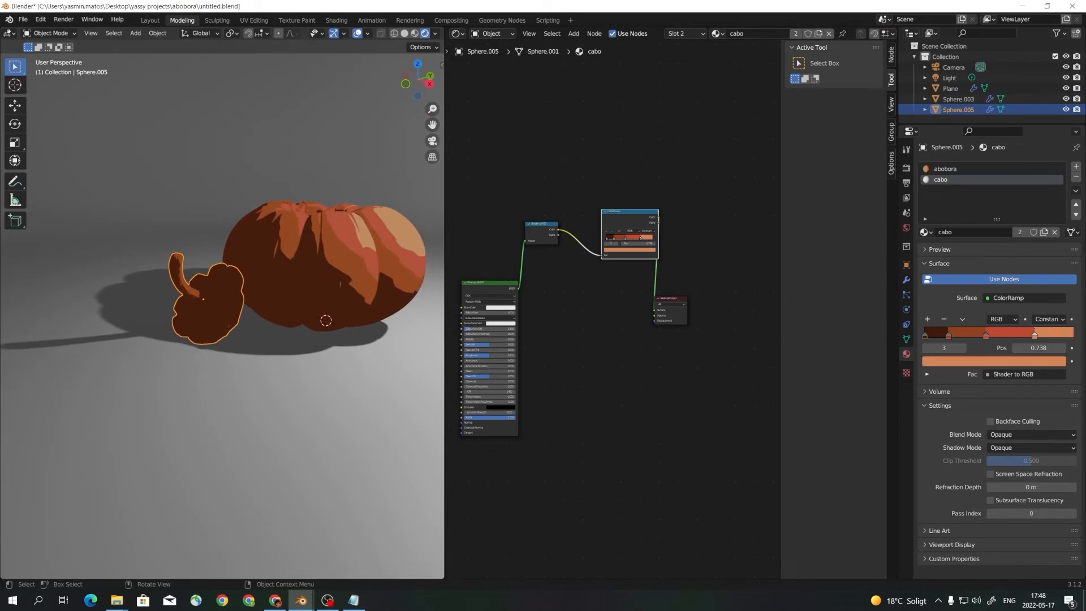
Isolate the lid in local view with solid shading and turn off its Subdivision modifier's viewport display.
scroll(326, 320, up, 4)
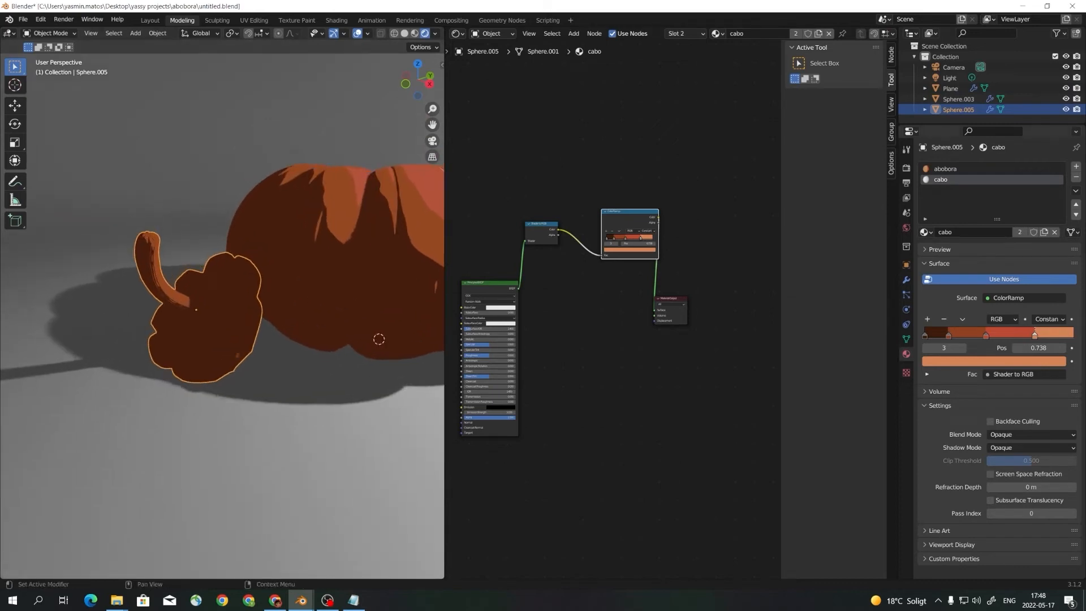
mouse_move(379, 338)
middle_down()
mouse_move(369, 323)
mouse_move(378, 332)
middle_up()
key(KP_Divide)
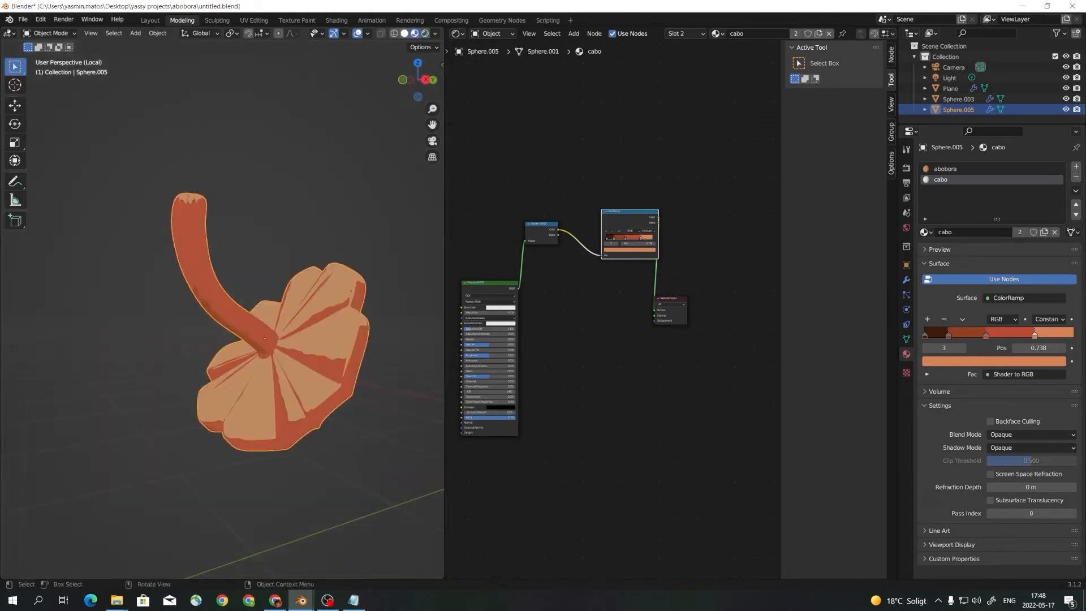
key(z)
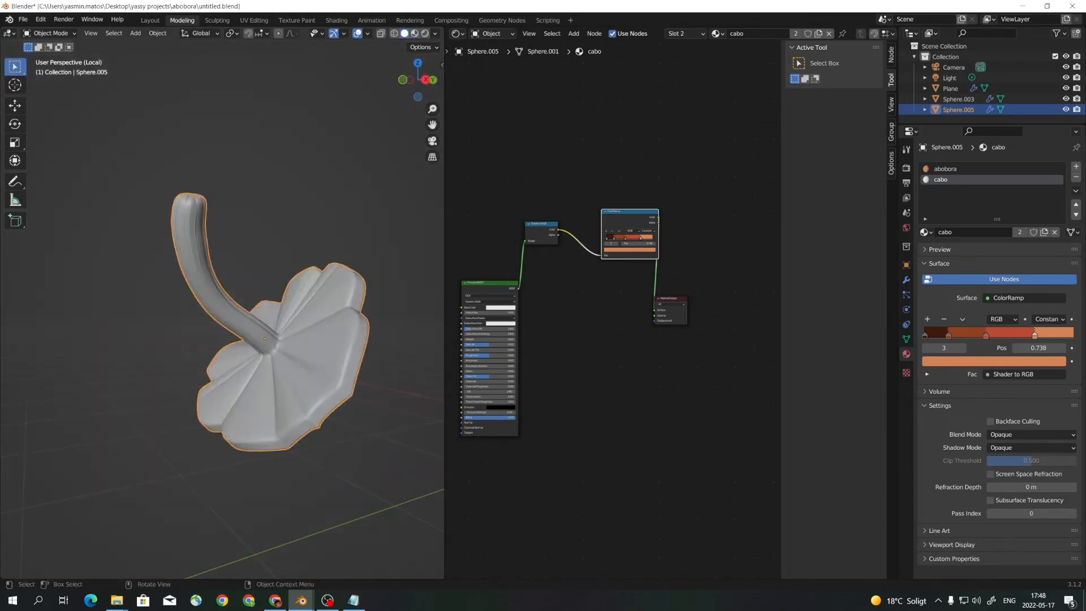
click(906, 280)
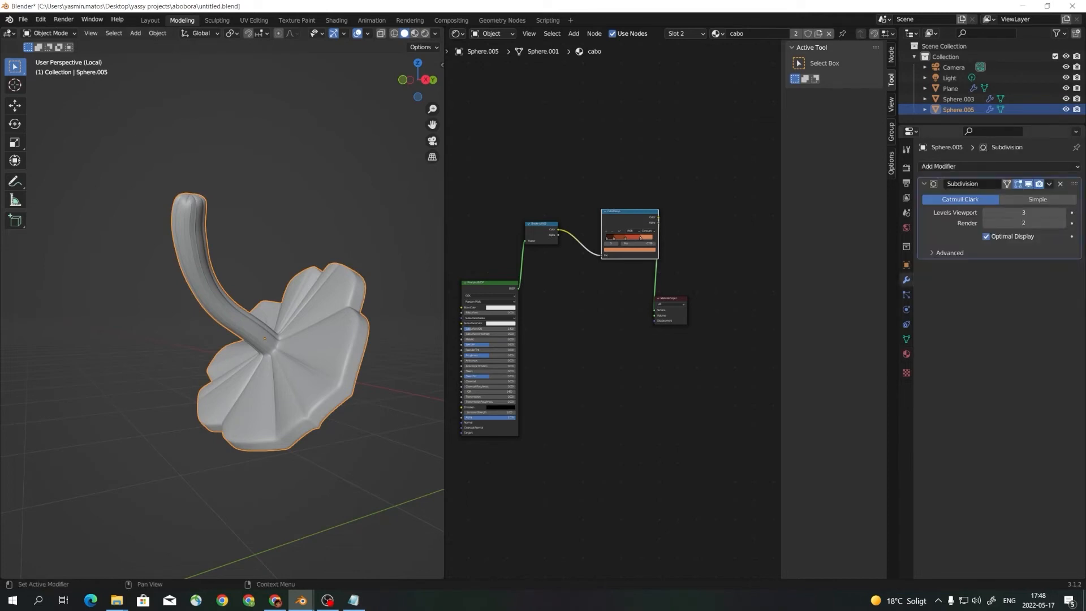
click(1029, 184)
middle_drag(236, 343, 249, 343)
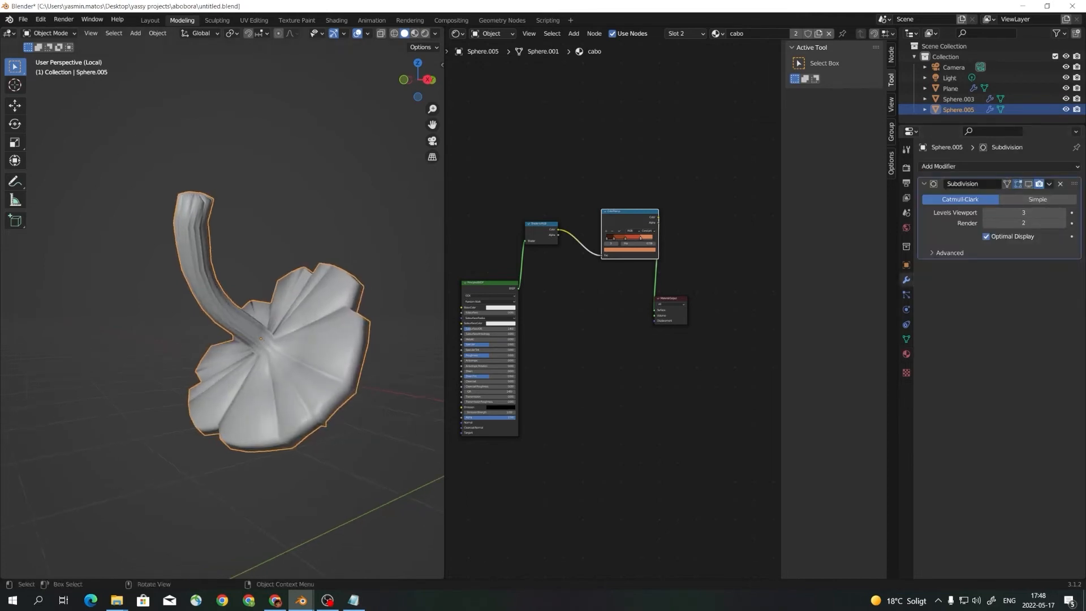
Enter Edit Mode on the lid in face selection, with the stem shown up close.
key(ctrl+Tab)
click(283, 342)
scroll(321, 365, up, 5)
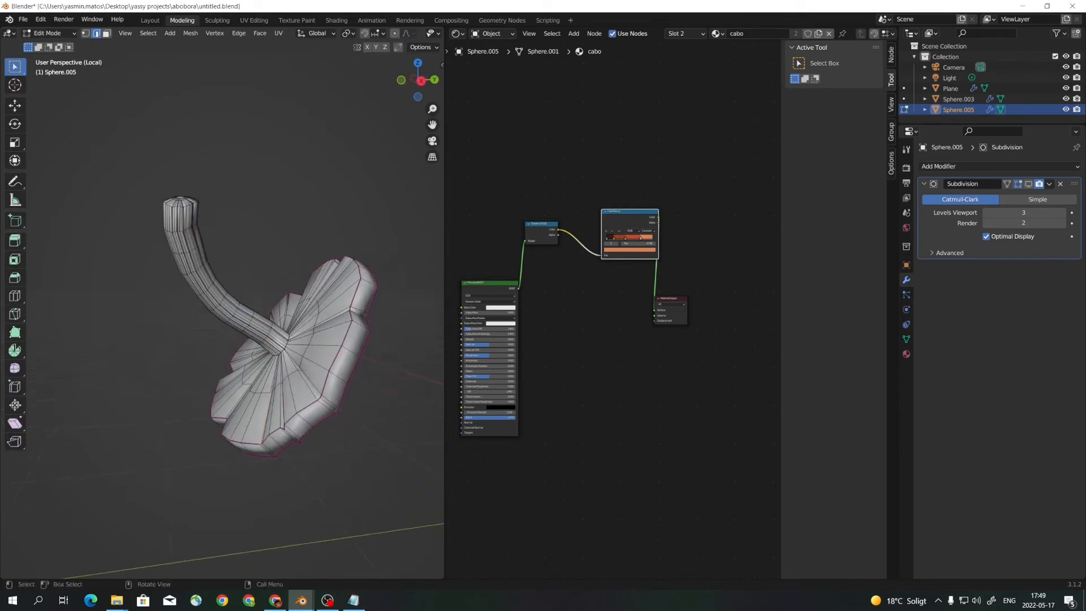
key(3)
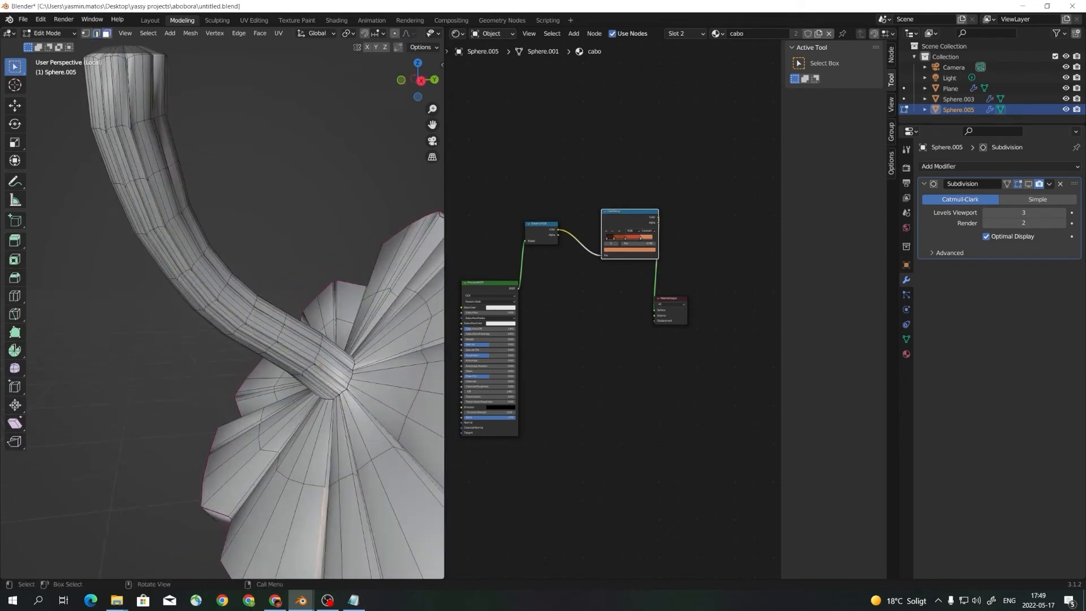
middle_drag(282, 343, 252, 349)
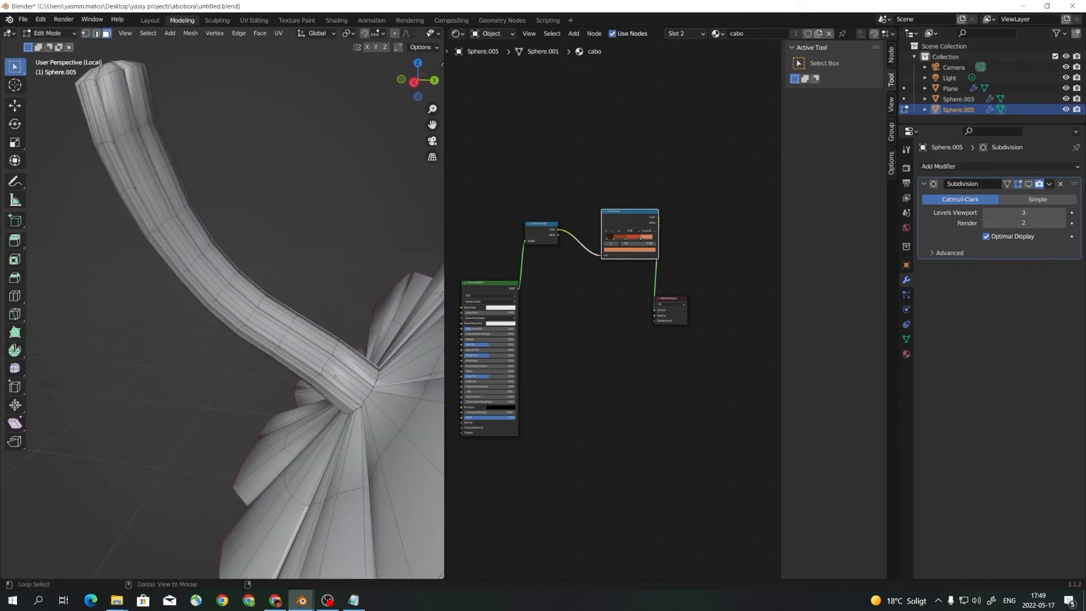
Select all the face loops around the stem, from its base at the lid up to its tip.
alt+click(348, 375)
alt+shift+click(307, 349)
alt+shift+click(273, 335)
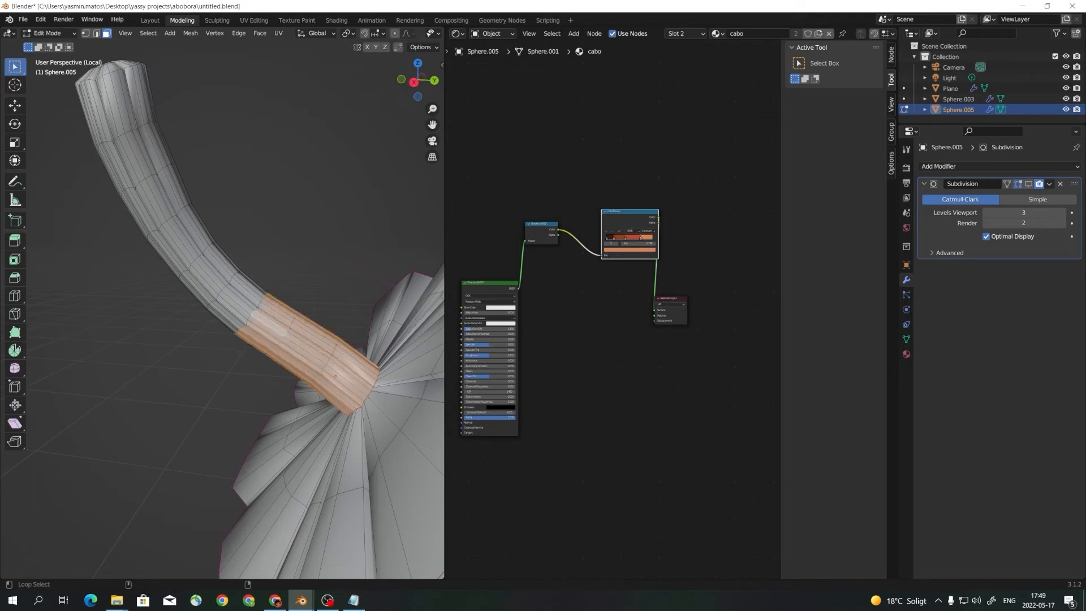
alt+shift+click(238, 310)
alt+shift+click(207, 273)
alt+shift+click(180, 242)
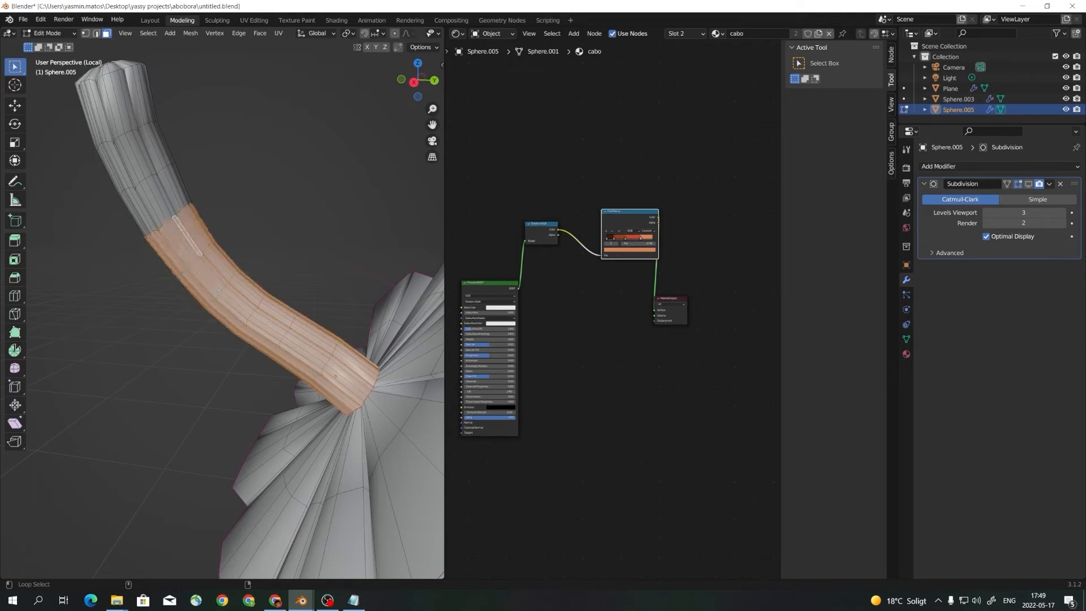
alt+shift+click(157, 203)
alt+shift+click(139, 159)
alt+shift+click(124, 108)
Add the face rings and the centre of the stem's end cap to the selection.
middle_drag(144, 179, 244, 260)
alt+shift+click(210, 277)
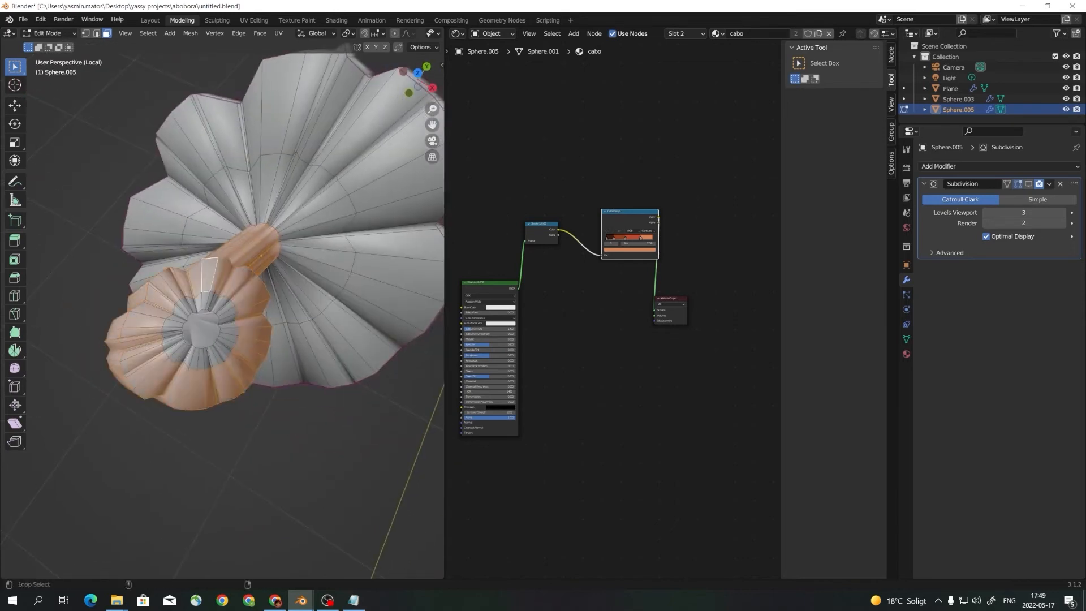
alt+shift+click(207, 302)
shift+click(201, 329)
middle_drag(202, 329, 152, 244)
scroll(506, 381, up, 3)
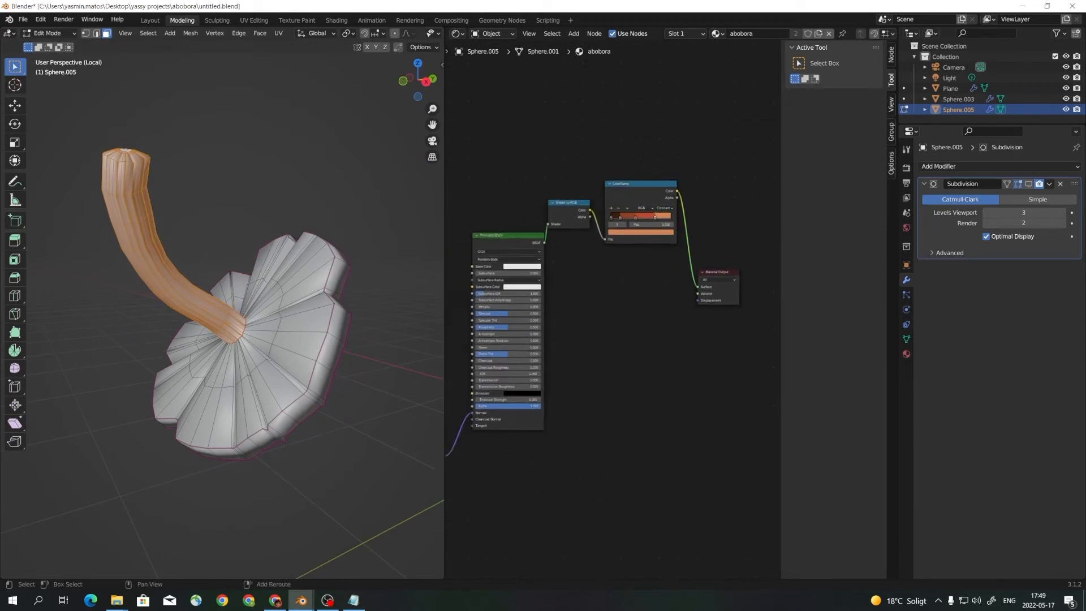
Assign the cabo material to the selected stem faces.
middle_drag(505, 381, 574, 341)
click(906, 354)
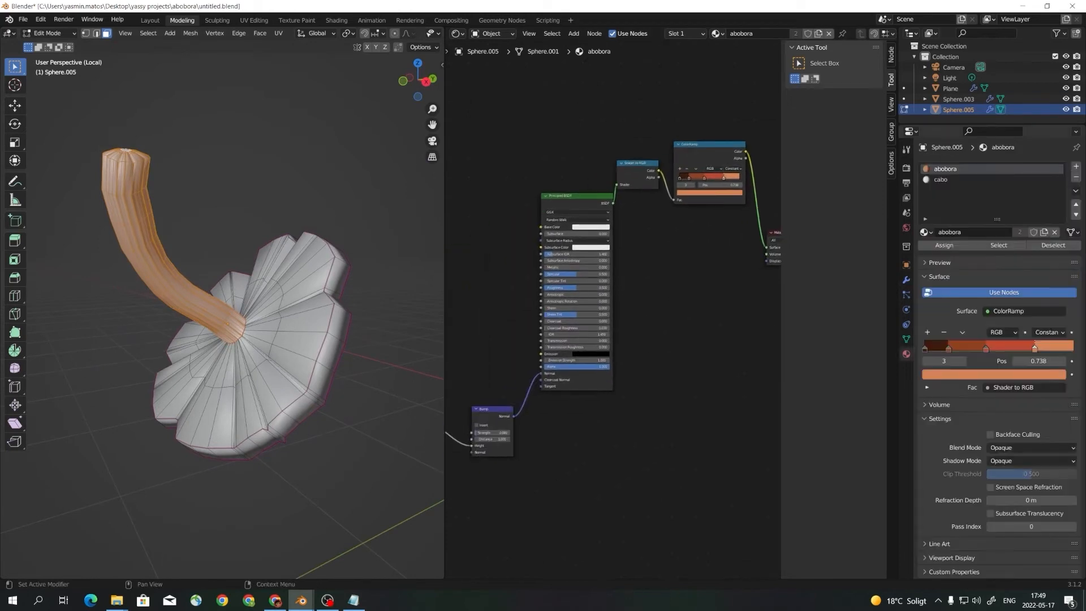
click(950, 179)
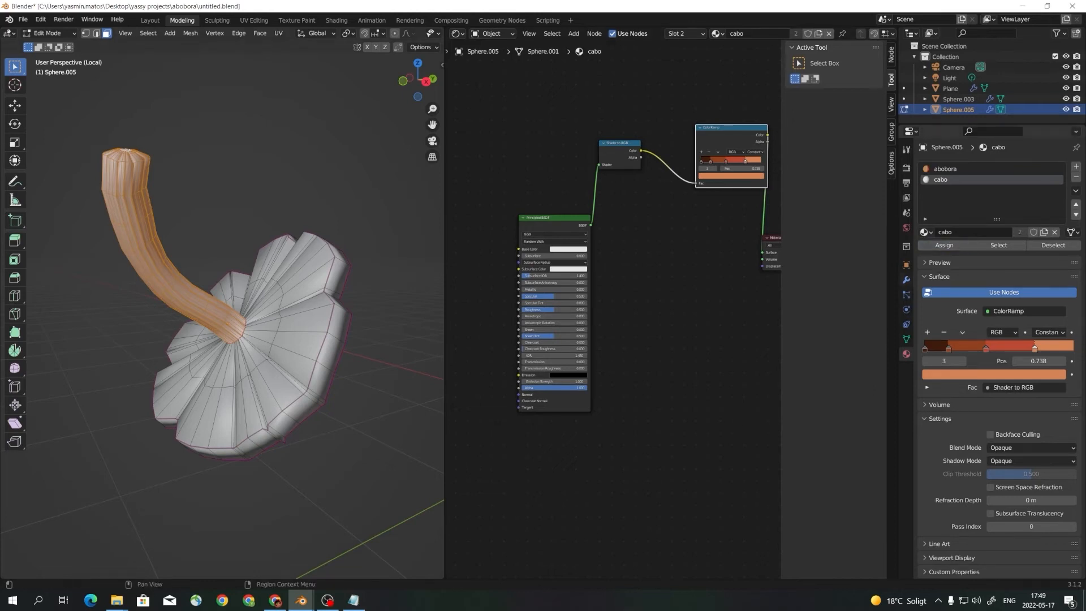
Turn the Subdivision modifier's viewport display back on, return to Object Mode and leave local view.
click(906, 279)
click(1028, 184)
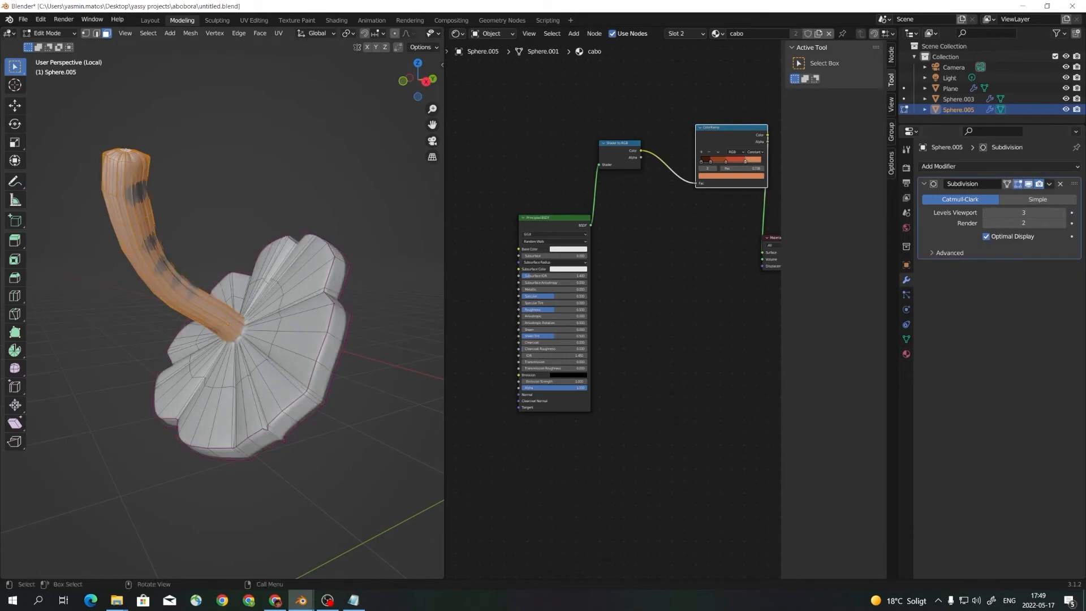
middle_drag(277, 193, 262, 199)
key(ctrl+Tab)
key(Escape)
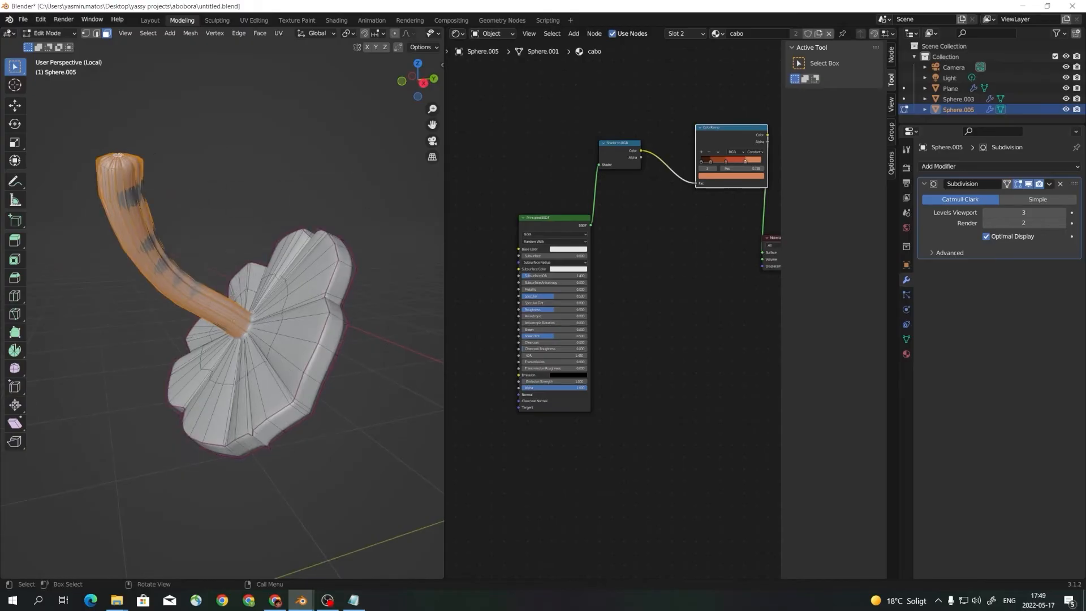
key(ctrl+Tab)
click(245, 225)
key(KP_Divide)
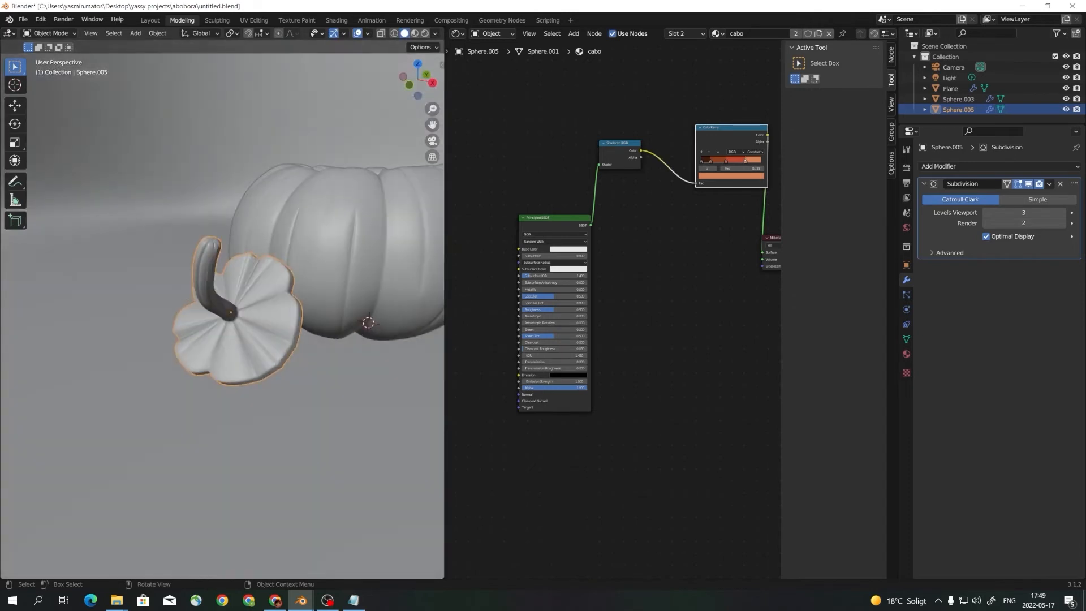
Show the whole scene in rendered shading with the lid and pumpkin both in view.
mouse_move(249, 266)
middle_down()
mouse_move(252, 287)
mouse_move(247, 236)
mouse_move(248, 252)
mouse_move(300, 255)
middle_up()
scroll(246, 235, down, 2)
click(424, 34)
click(414, 33)
middle_drag(300, 255, 272, 258)
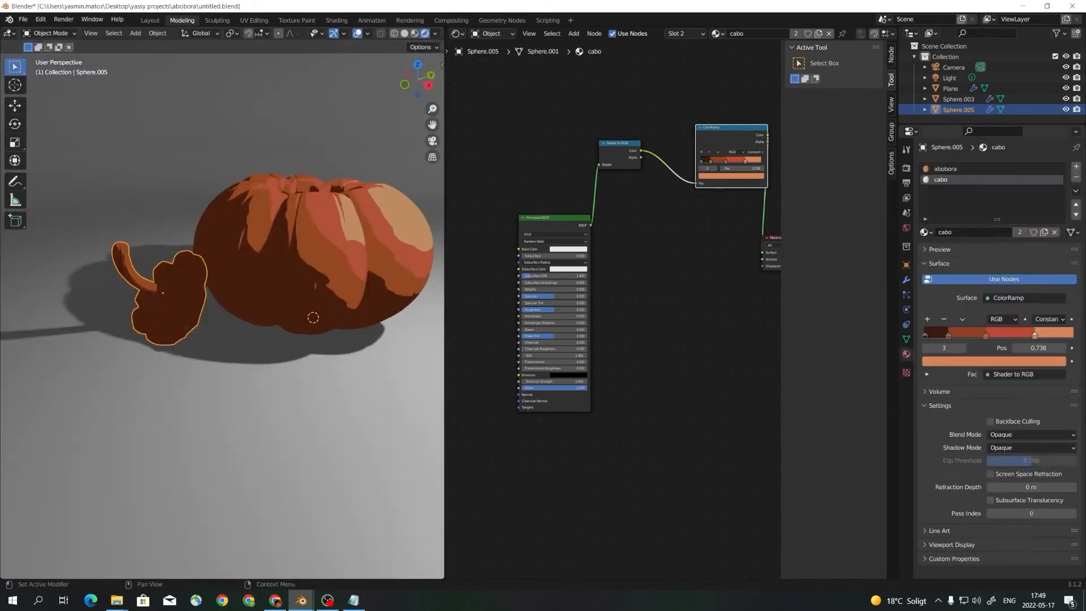
Remove the mid-brown stop from the cabo ColorRamp and respace the remaining three stops, placing the lightest at 0.716.
scroll(619, 315, up, 3)
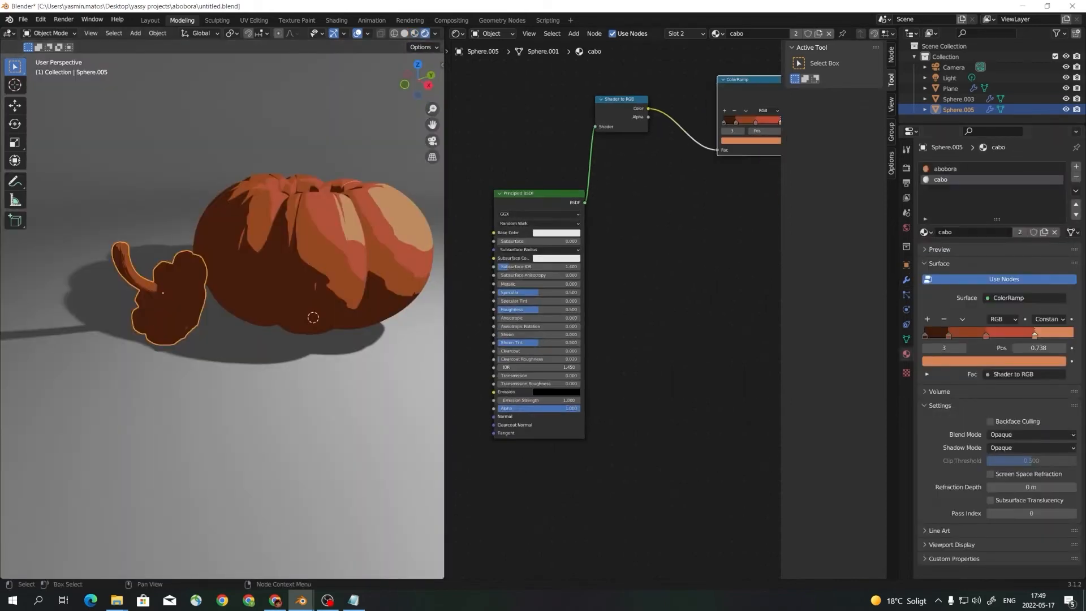
middle_drag(720, 208, 599, 332)
scroll(608, 269, up, 2)
scroll(586, 306, up, 1)
scroll(608, 306, up, 3)
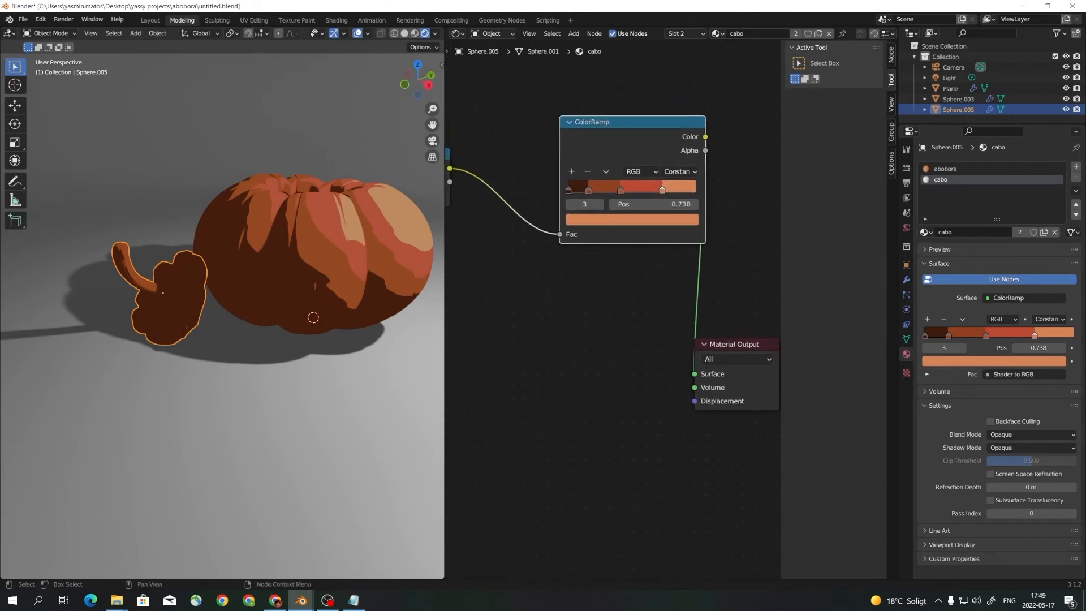
drag(665, 190, 631, 190)
click(588, 171)
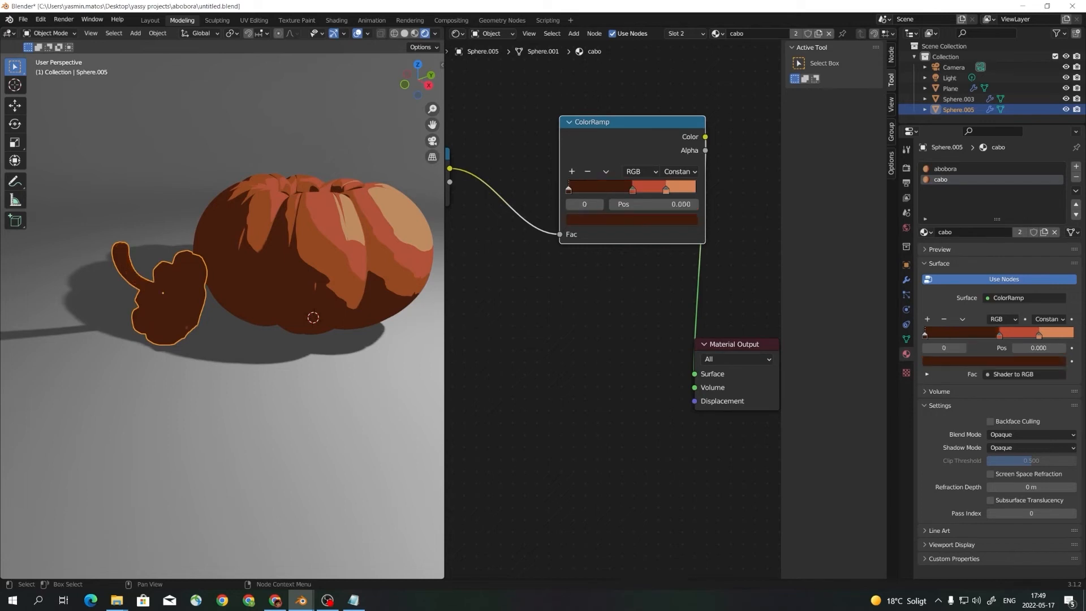
drag(633, 189, 659, 189)
Recolor the cabo ColorRamp's last stop pale green and its middle stop olive green, hex 748438.
click(645, 220)
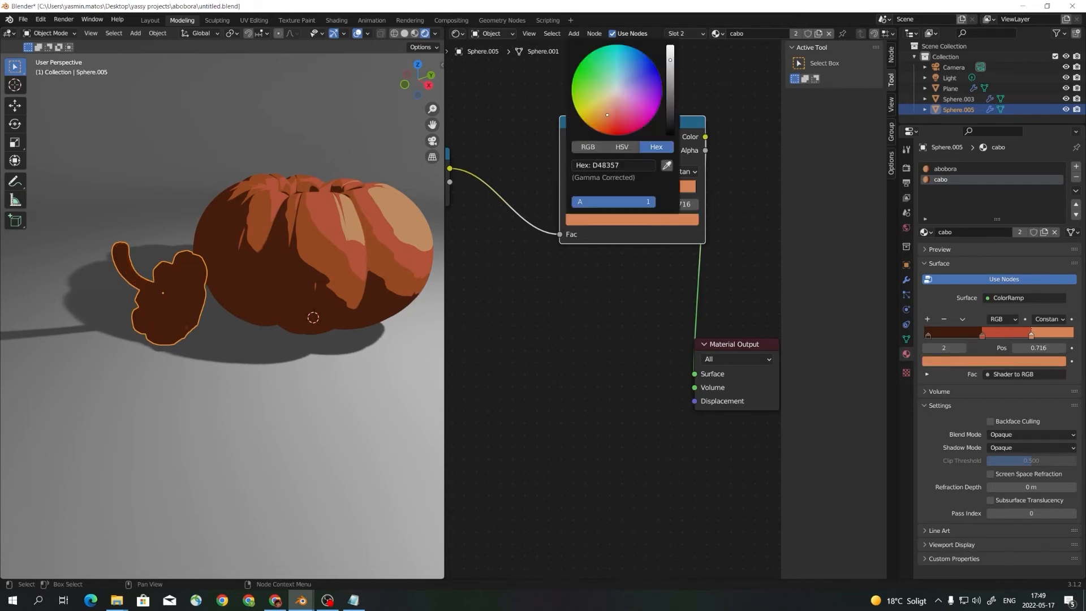
click(628, 220)
mouse_move(605, 115)
mouse_down()
mouse_move(604, 86)
mouse_move(591, 97)
mouse_up()
click(618, 189)
click(620, 220)
drag(671, 68, 671, 88)
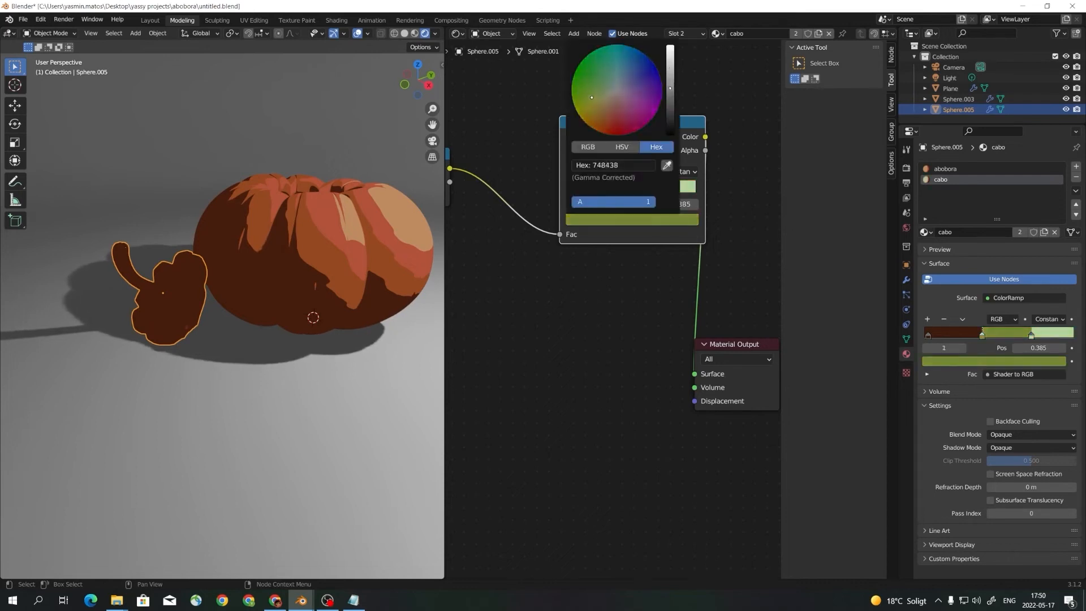
Set the cabo ColorRamp's first stop to a very dark green, hex 191A08.
click(572, 189)
click(613, 219)
drag(605, 124, 588, 103)
drag(671, 110, 670, 126)
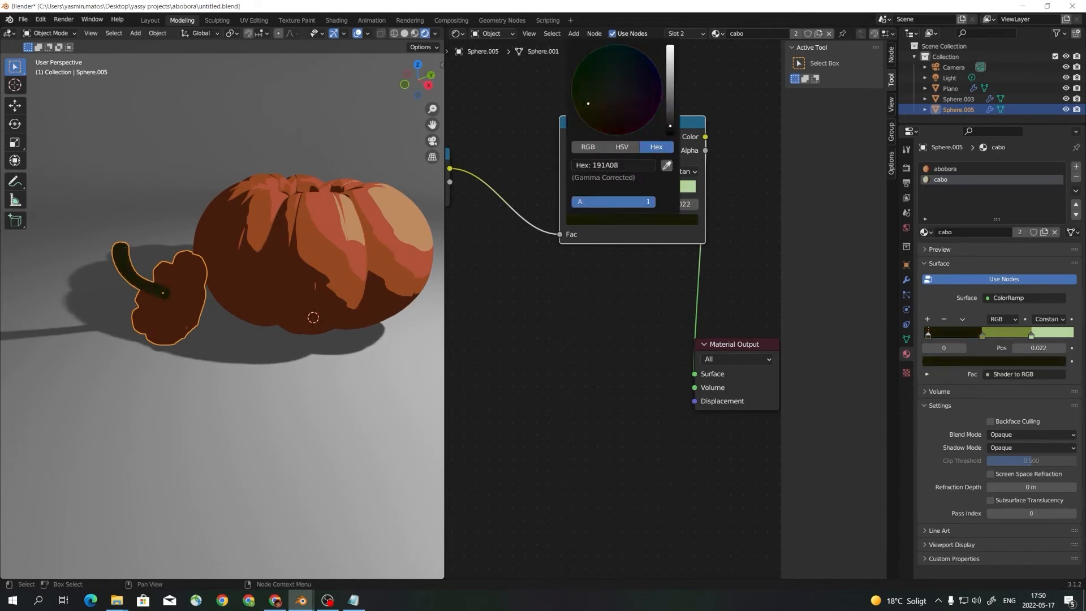
Move the green stops toward the dark end of the cabo ColorRamp and add a fourth stop, placing the last at 0.335.
scroll(226, 311, up, 3)
middle_drag(226, 311, 243, 345)
drag(618, 190, 581, 190)
drag(659, 190, 595, 190)
click(598, 190)
click(572, 171)
click(611, 190)
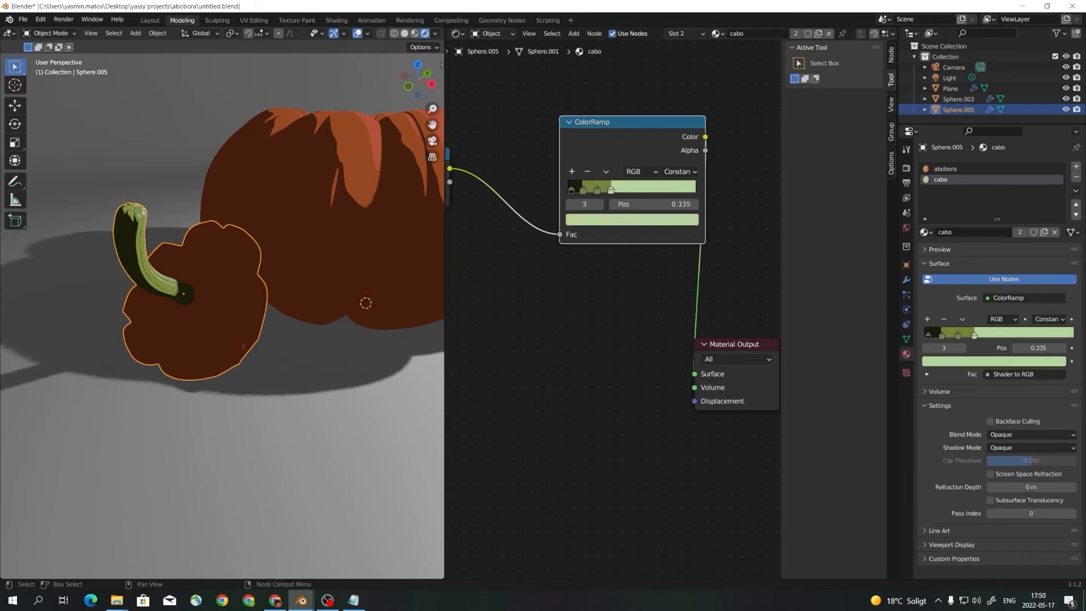
Brighten the cabo ColorRamp's third stop to a light yellow-green.
click(596, 190)
click(611, 220)
drag(670, 88, 670, 71)
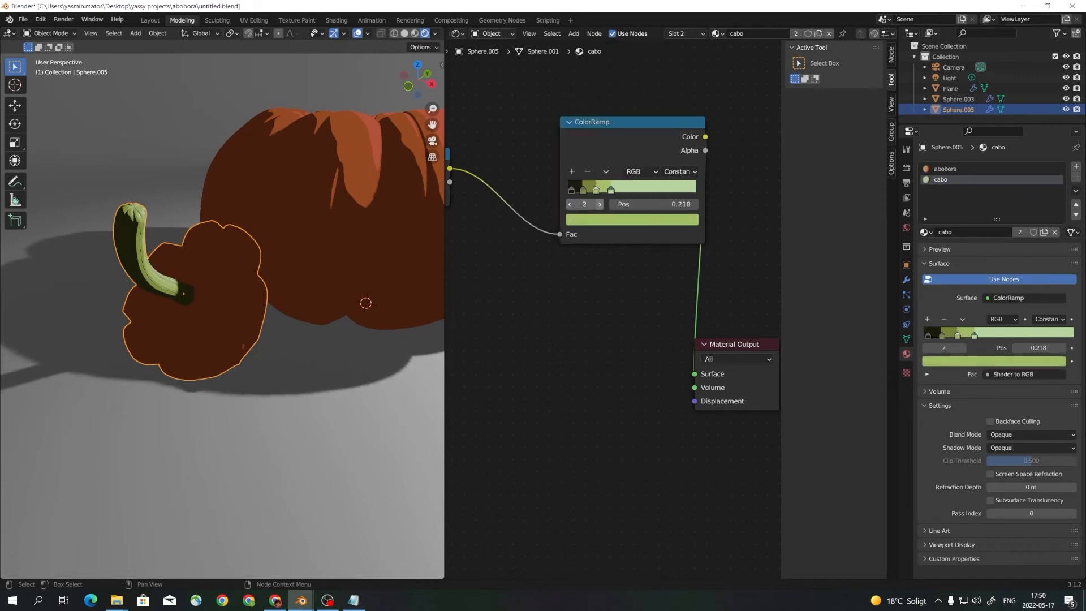
Shift the cabo ColorRamp's upper stops slightly toward the light end, placing the third stop at 0.251.
drag(611, 190, 615, 190)
scroll(350, 254, down, 2)
middle_drag(350, 255, 331, 240)
drag(583, 190, 600, 190)
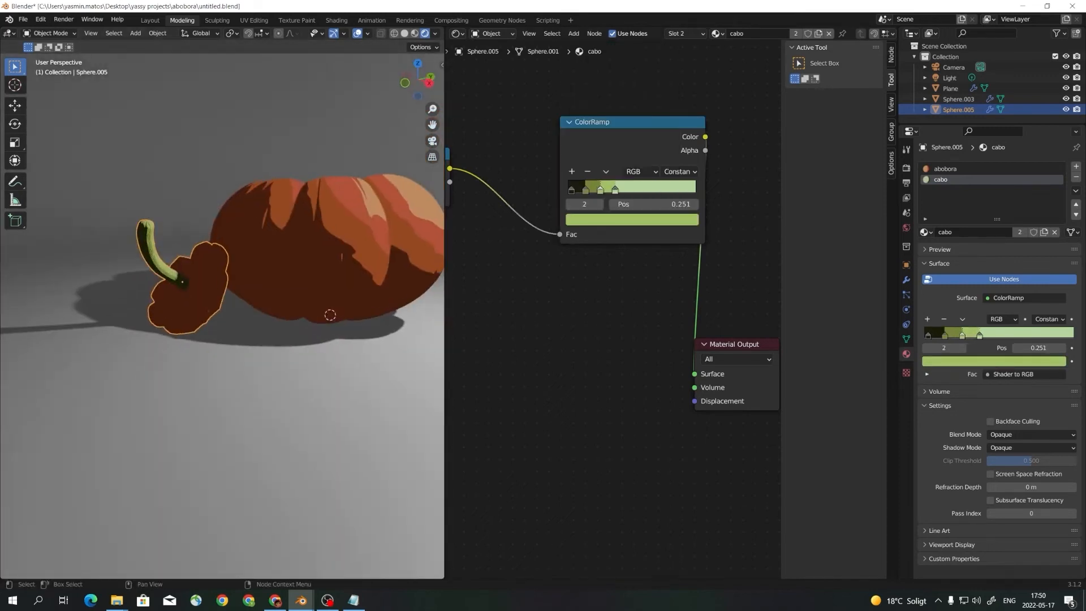
Examine the toon shading of the pumpkin, lid and green stem from several angles and distances.
scroll(316, 283, down, 3)
mouse_move(317, 283)
middle_down()
mouse_move(303, 291)
mouse_move(311, 284)
middle_up()
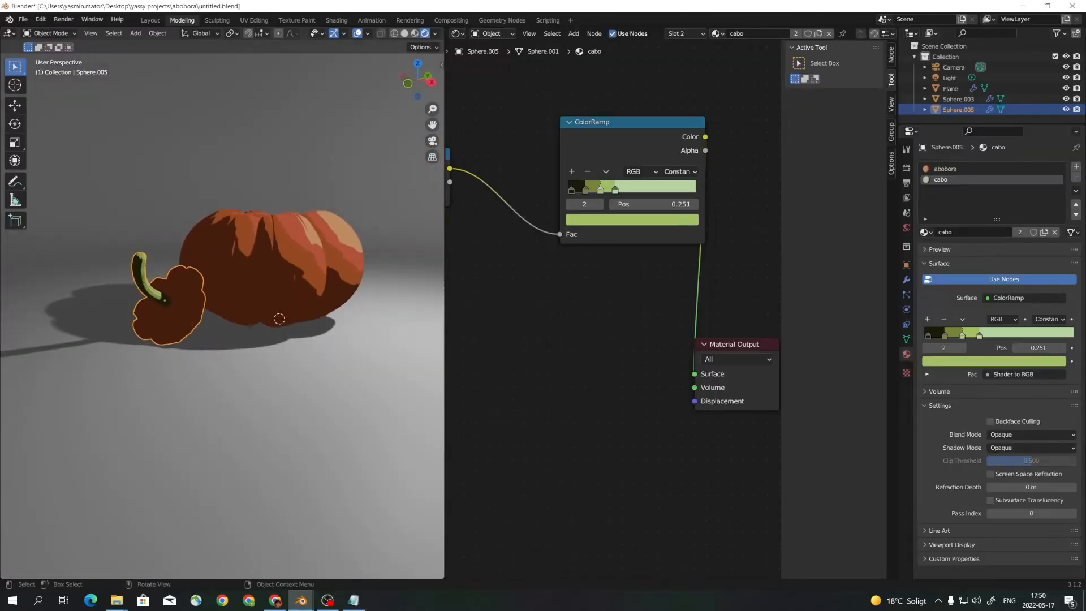
click(317, 396)
mouse_move(306, 384)
middle_down()
mouse_move(373, 396)
mouse_move(306, 391)
middle_up()
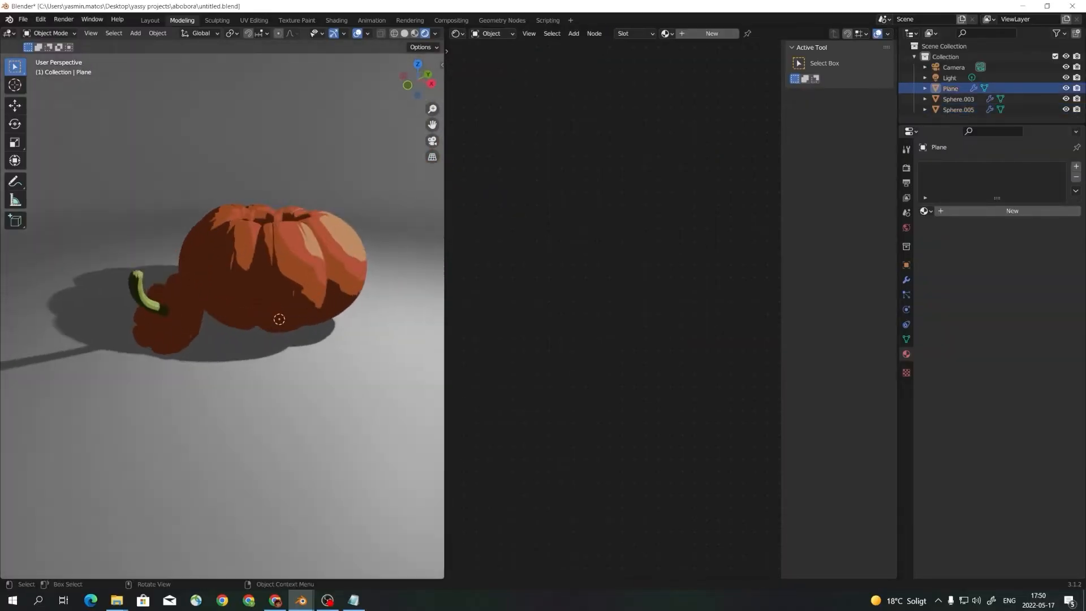
scroll(222, 316, up, 4)
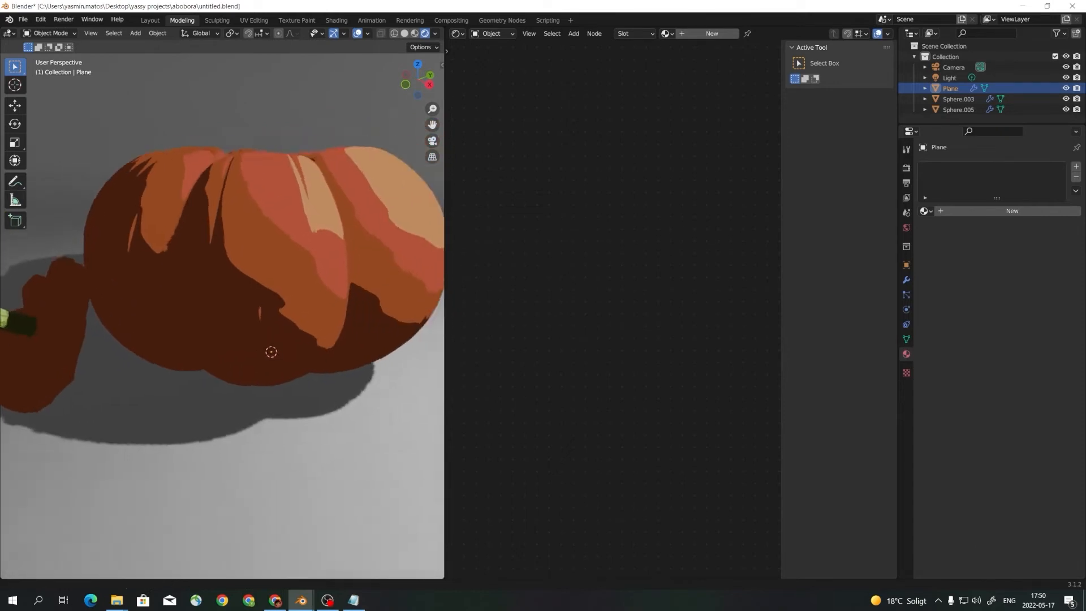
scroll(222, 316, down, 4)
mouse_move(222, 316)
middle_down()
mouse_move(227, 353)
mouse_move(220, 336)
middle_up()
scroll(220, 336, up, 1)
click(98, 333)
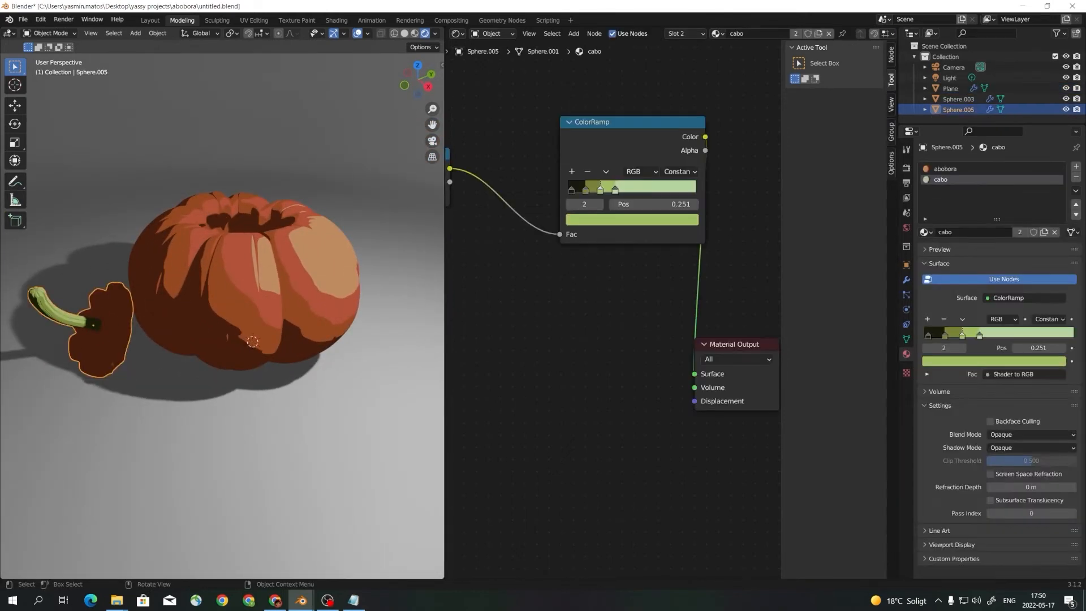
shift+middle_drag(97, 334, 124, 314)
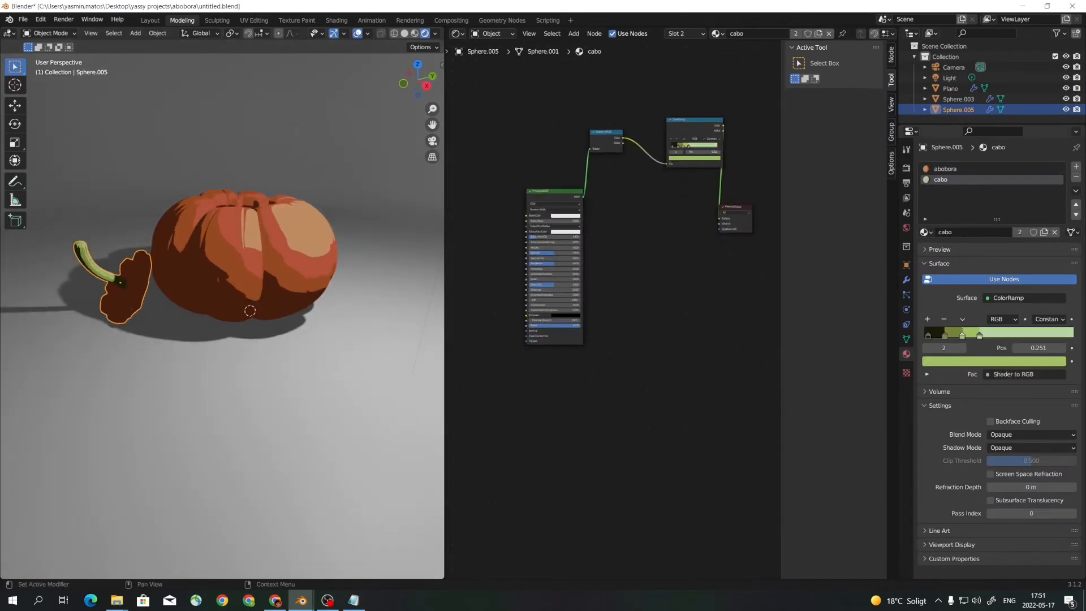
Add a third material slot to the lid and create a new material in it.
middle_drag(645, 271, 624, 277)
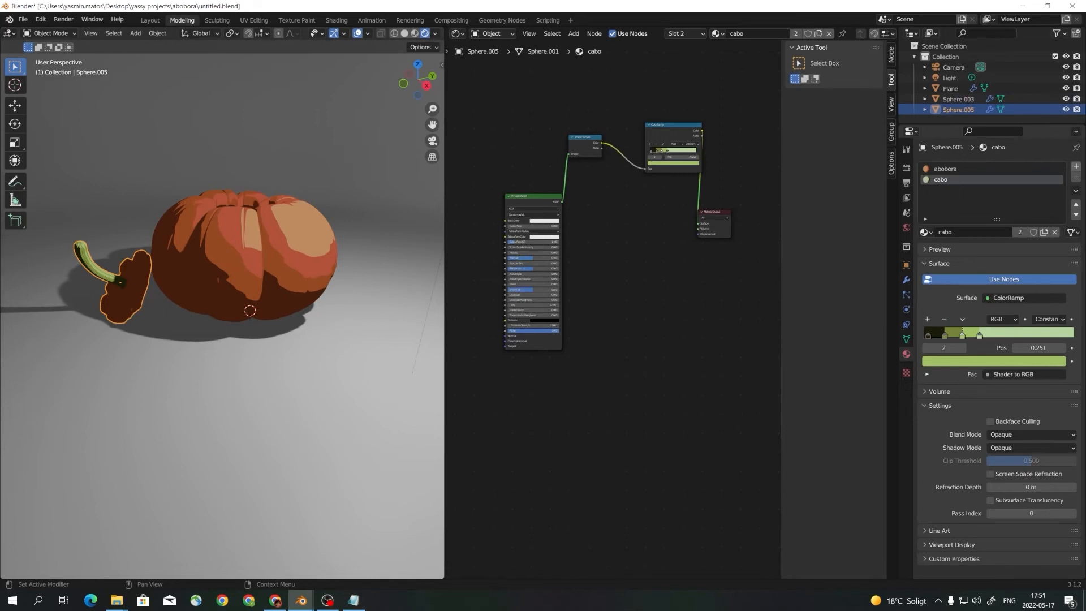
click(1077, 167)
click(1001, 232)
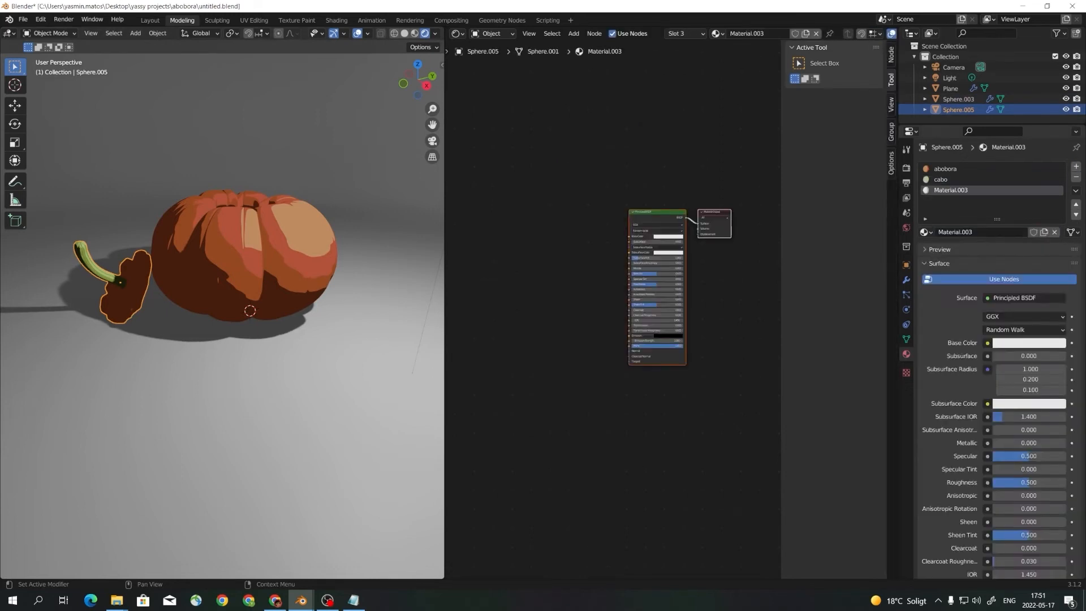
scroll(696, 280, up, 3)
scroll(696, 281, up, 1)
middle_drag(753, 254, 698, 253)
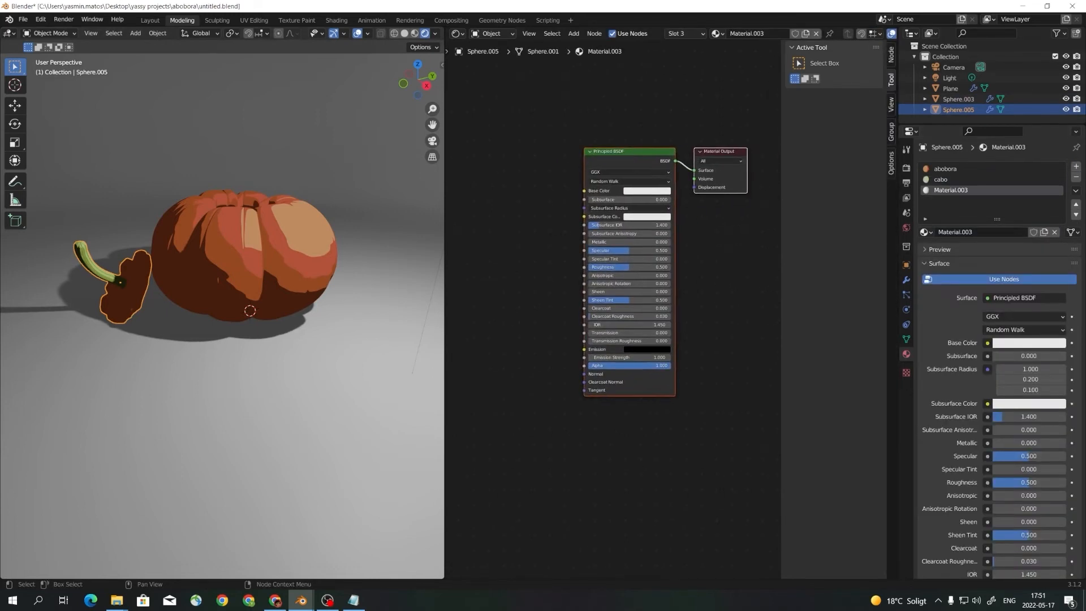
Replace the new lid material's Principled BSDF with an Emission shader connected to the Material Output's Surface.
click(704, 249)
click(631, 162)
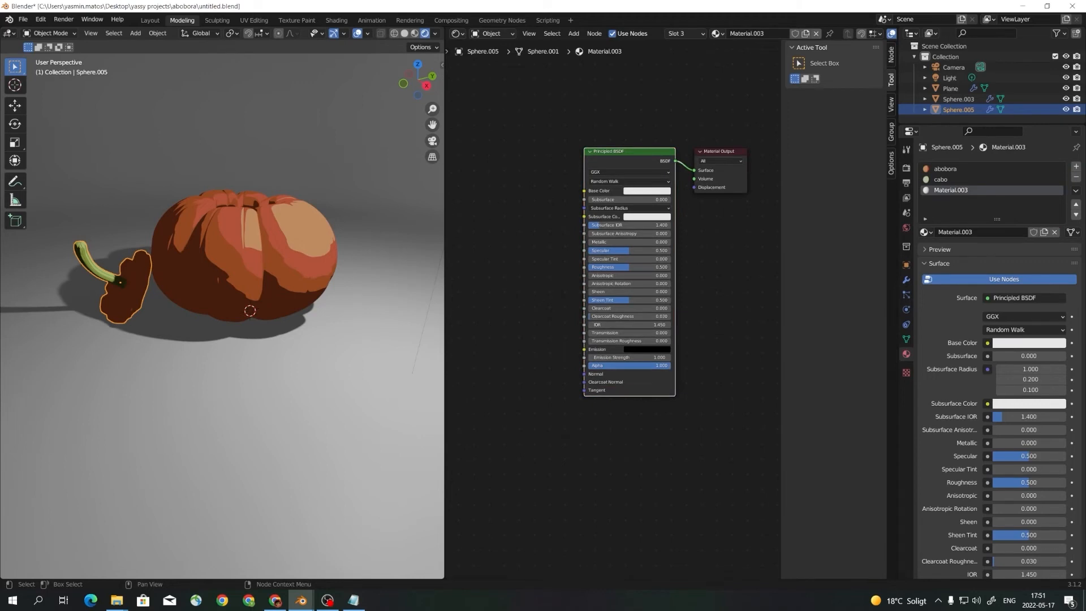
key(x)
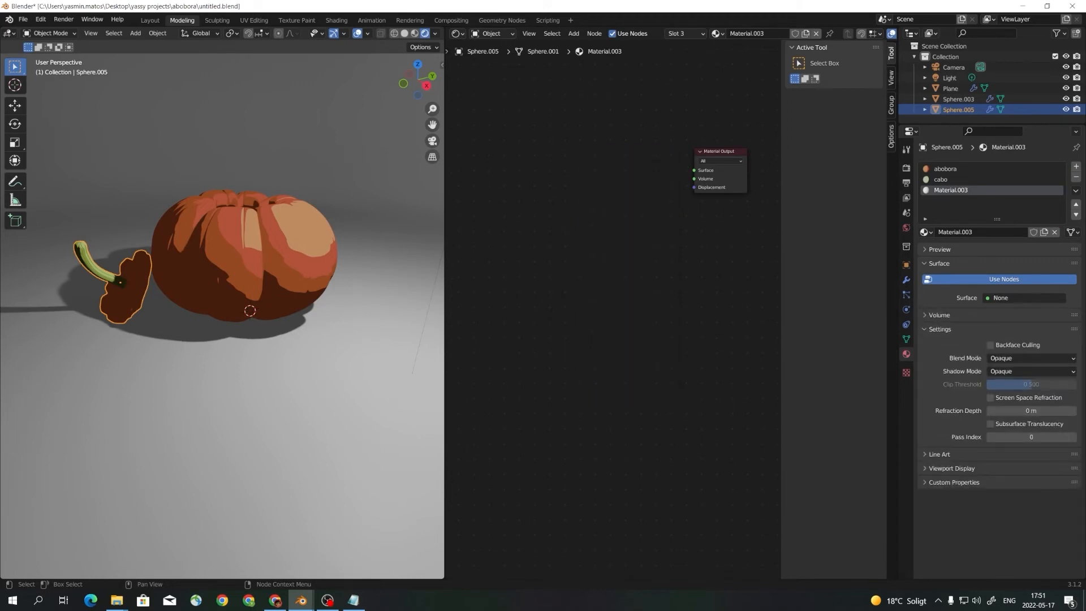
key(F3)
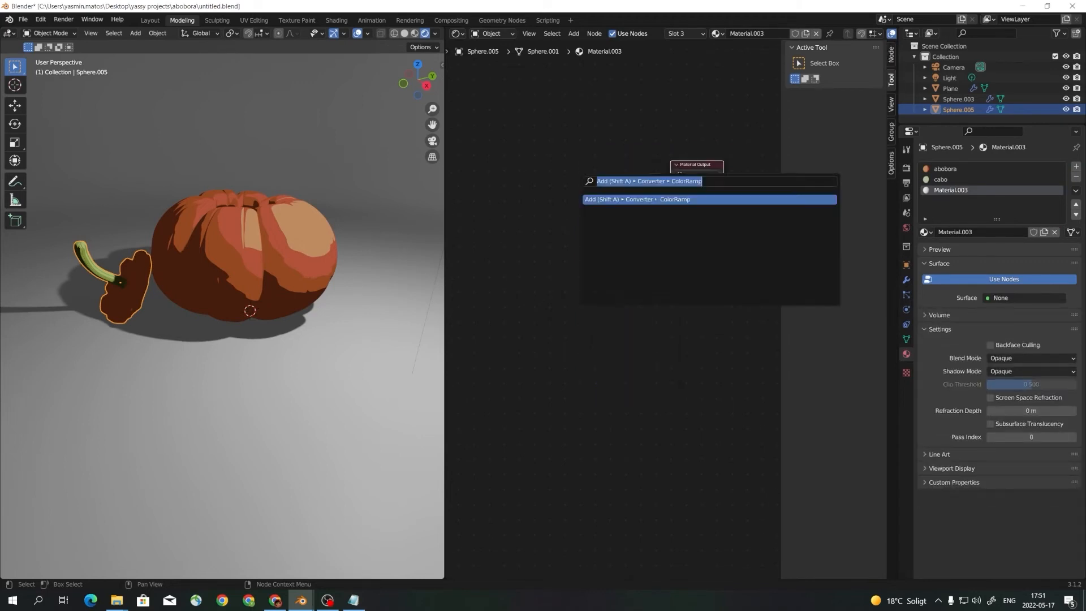
text(emis)
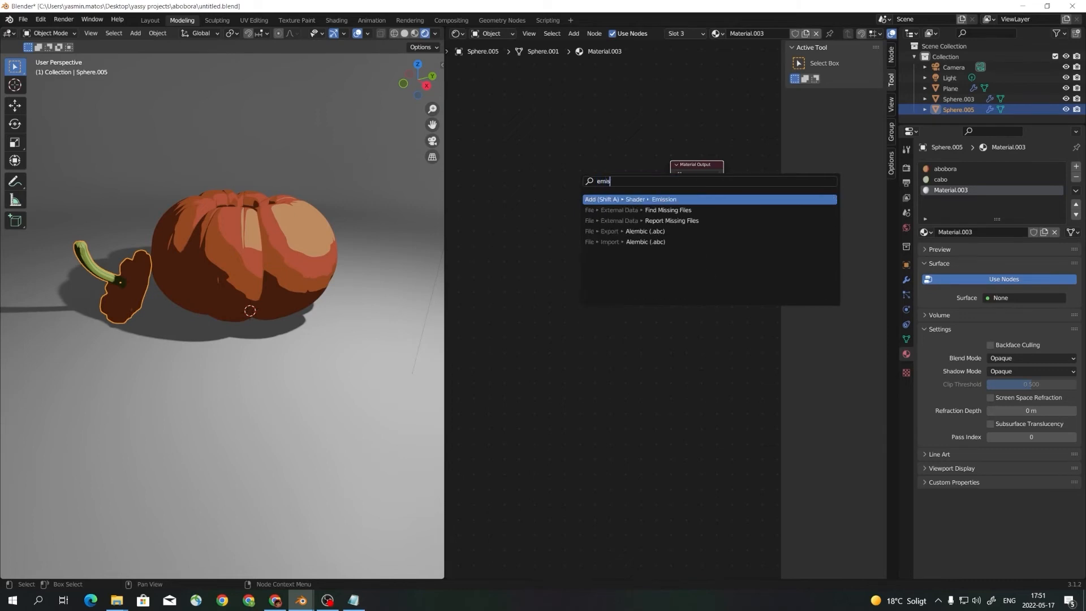
key(Return)
key(Return)
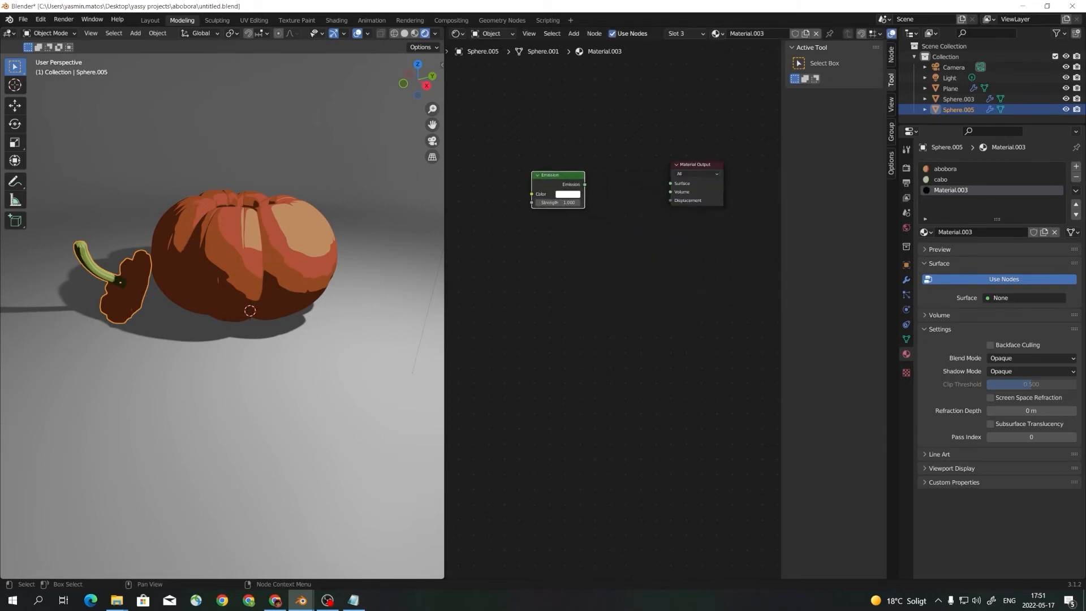
drag(584, 185, 561, 161)
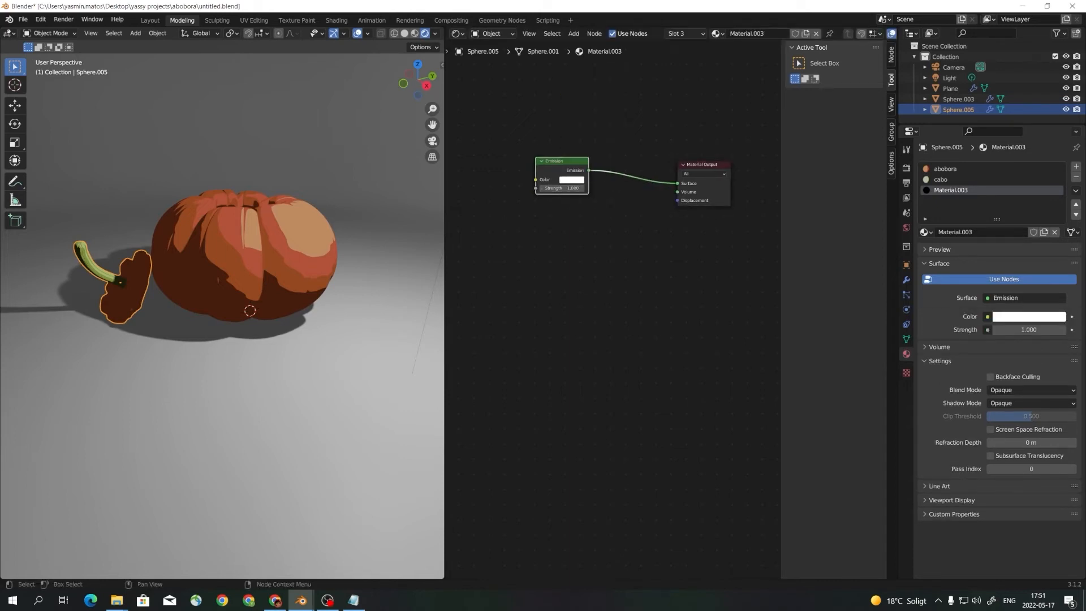
Set the Emission color to a very dark, almost black red-brown and tidy the node's placement.
click(571, 180)
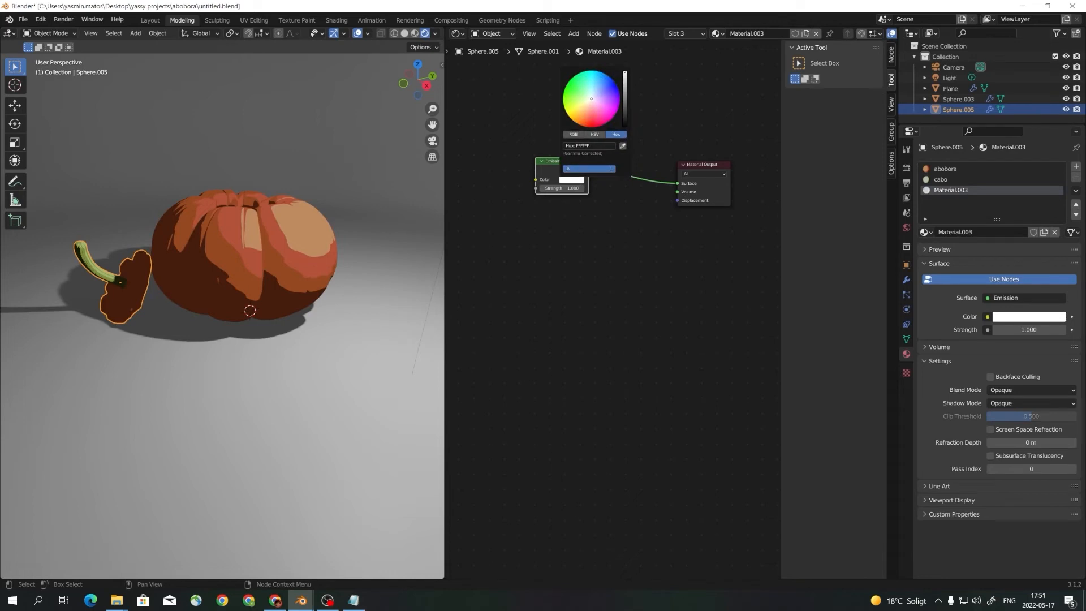
drag(592, 99, 589, 123)
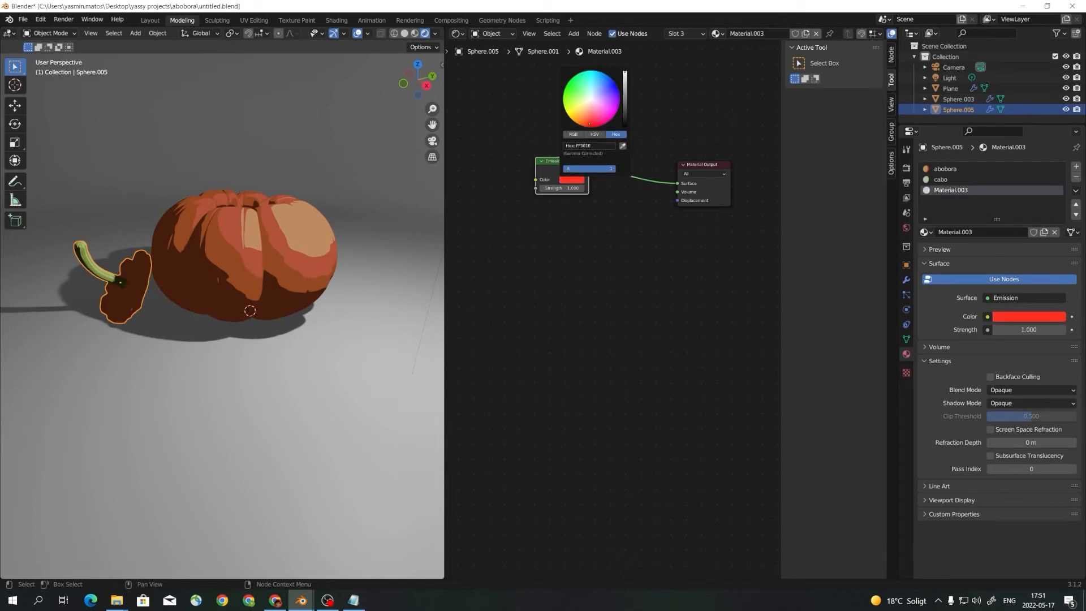
mouse_move(625, 74)
mouse_down()
mouse_move(624, 119)
mouse_move(585, 123)
mouse_move(624, 121)
mouse_up()
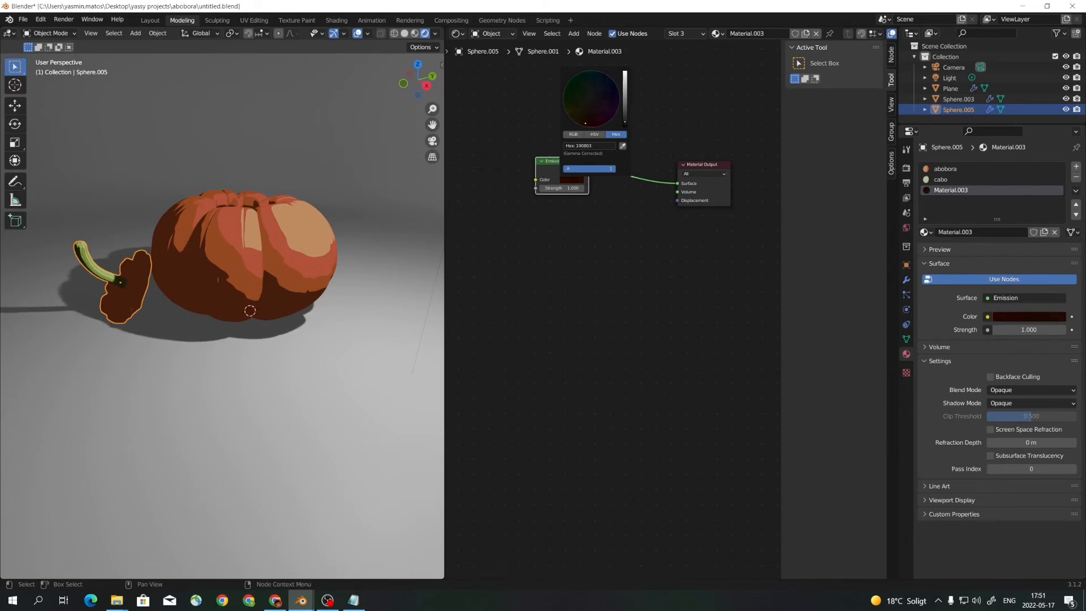
drag(565, 161, 560, 165)
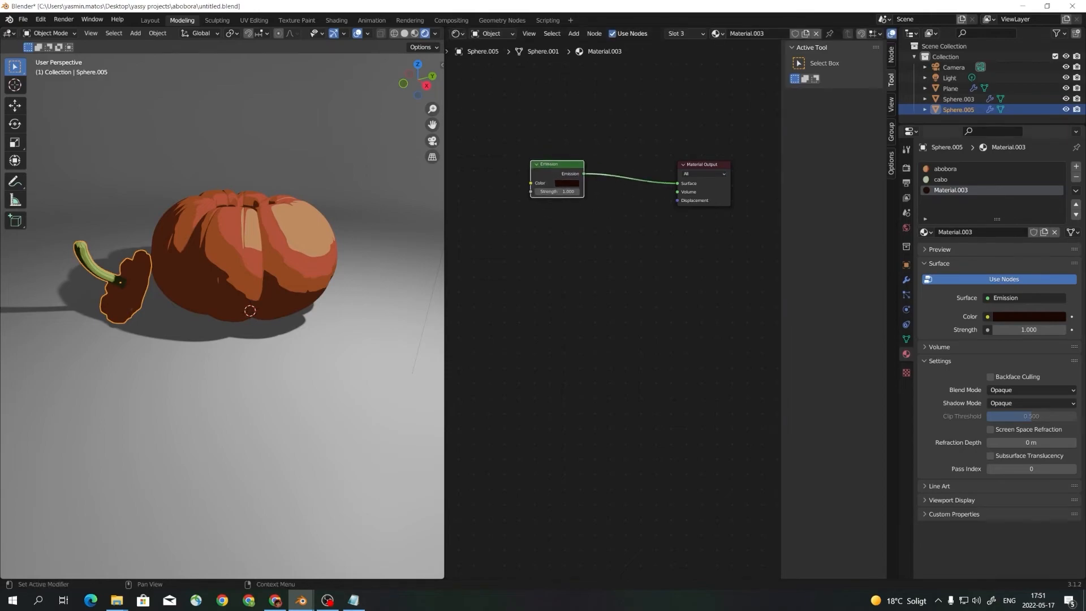
Rename the lid's third material as contorno.
double_click(951, 190)
text(l)
text(contorn)
text(o)
key(Return)
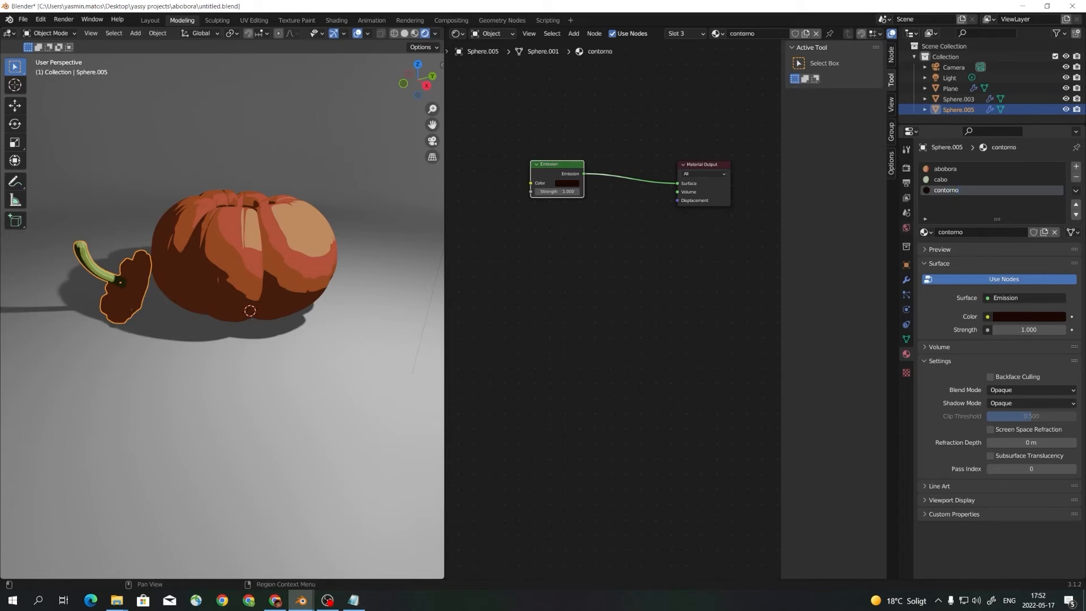
Add a third material slot to the pumpkin body and assign the existing contorno material to it.
scroll(612, 317, down, 2)
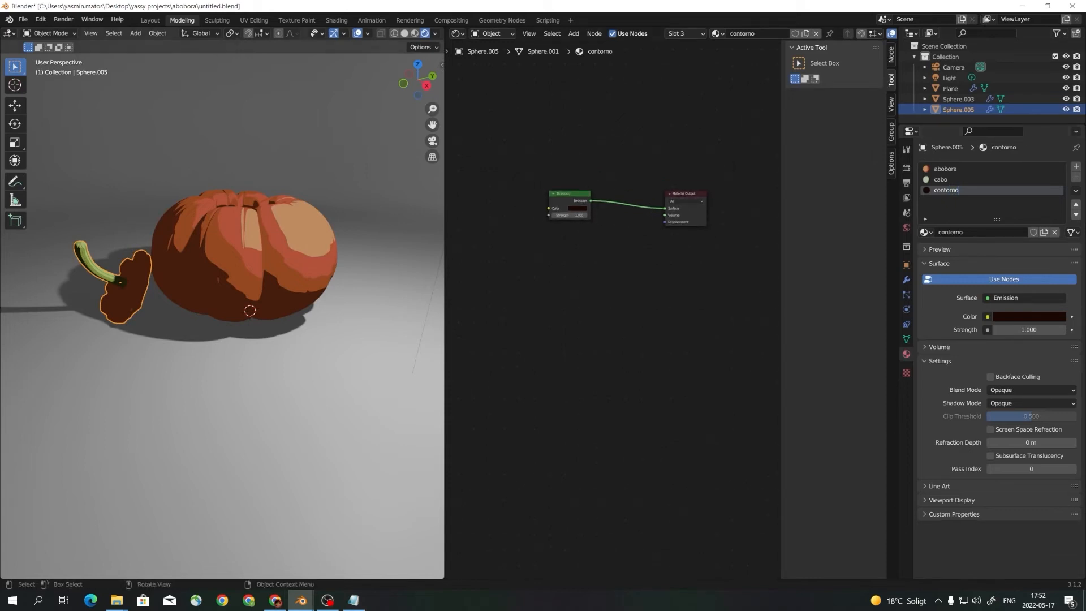
mouse_move(249, 334)
middle_down()
mouse_move(224, 328)
mouse_move(245, 340)
middle_up()
scroll(235, 333, up, 1)
click(262, 315)
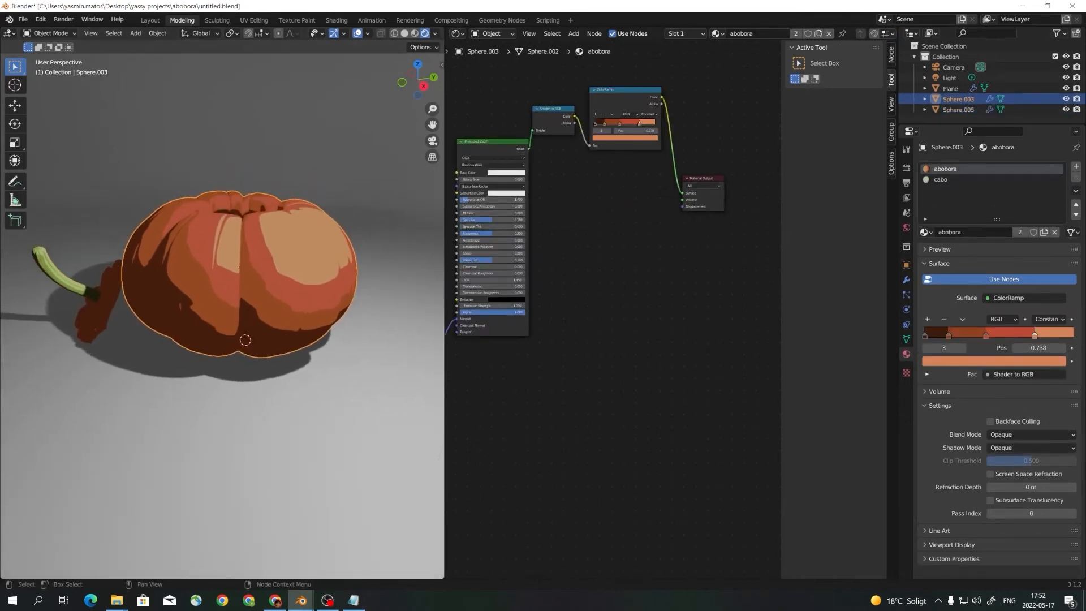
scroll(613, 309, down, 4)
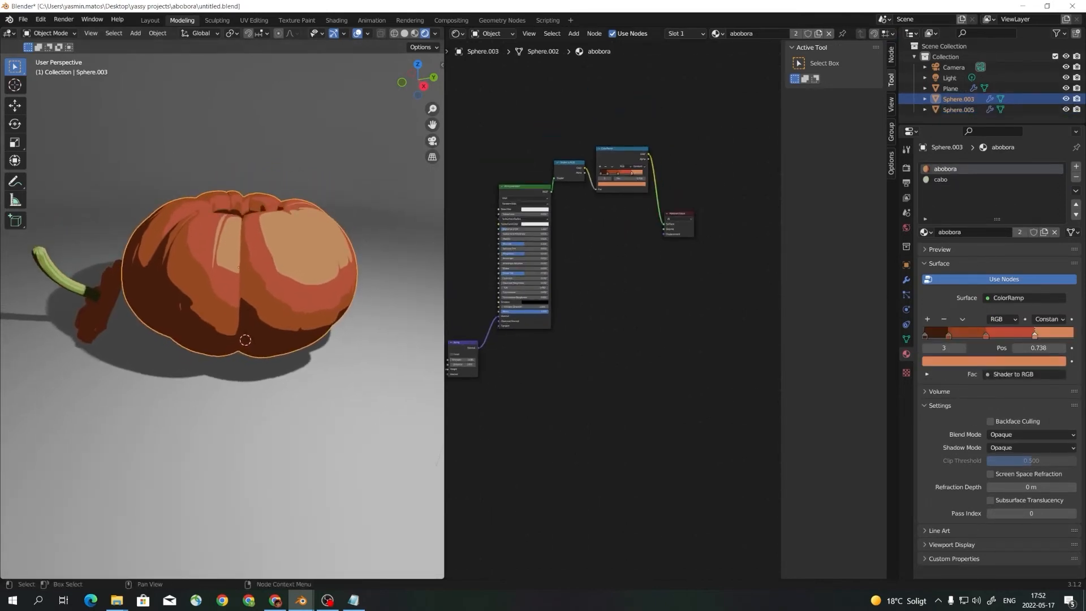
scroll(612, 309, up, 2)
click(956, 180)
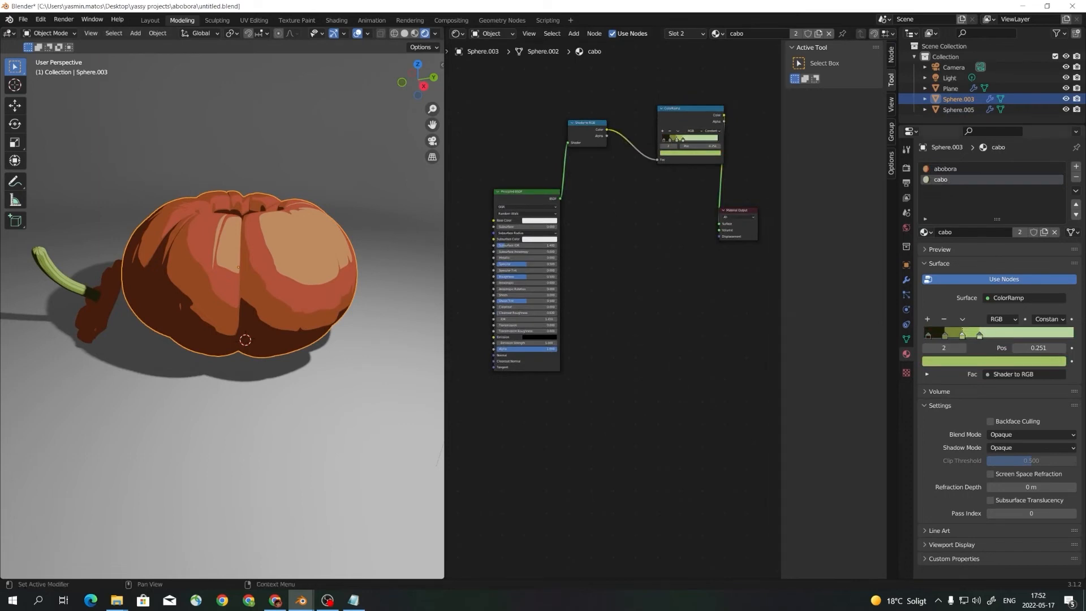
click(1076, 166)
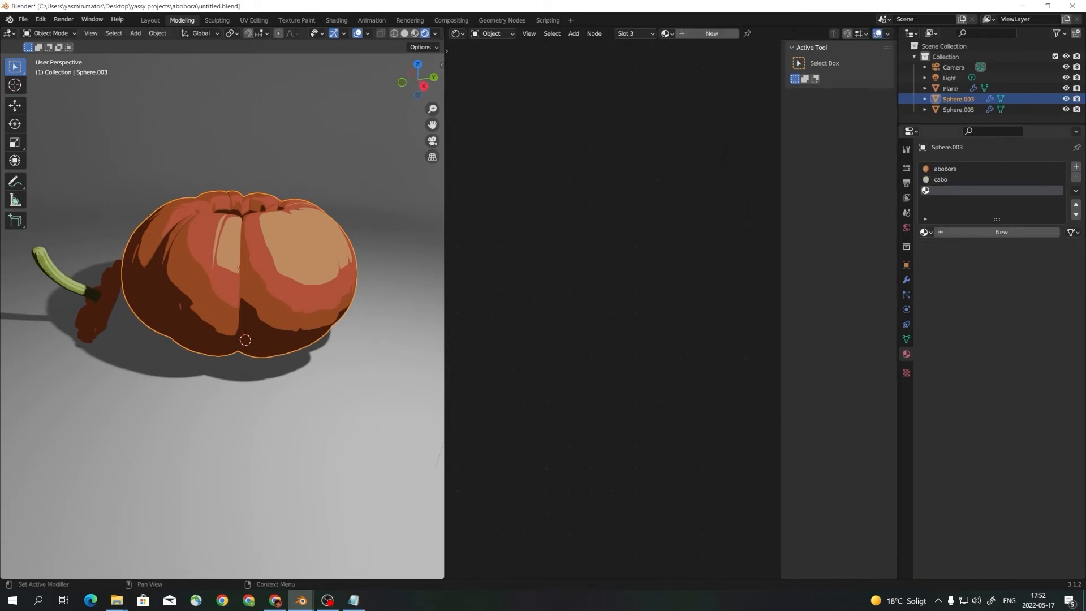
click(925, 232)
key(Return)
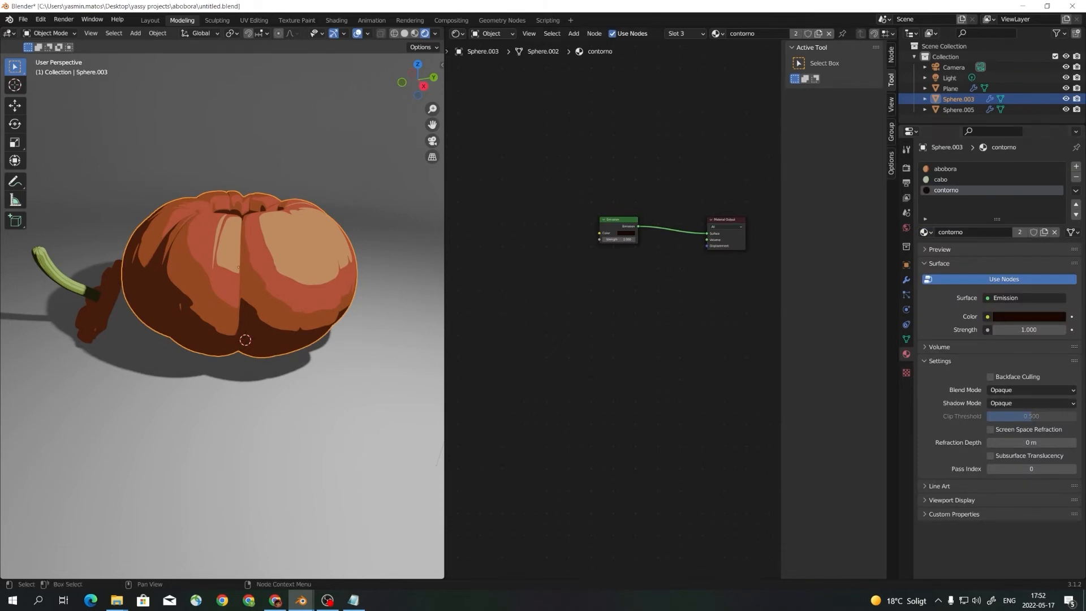
Add a Solidify modifier to the pumpkin body after its Subdivision modifier.
scroll(613, 317, up, 1)
middle_drag(294, 340, 339, 346)
scroll(339, 345, down, 1)
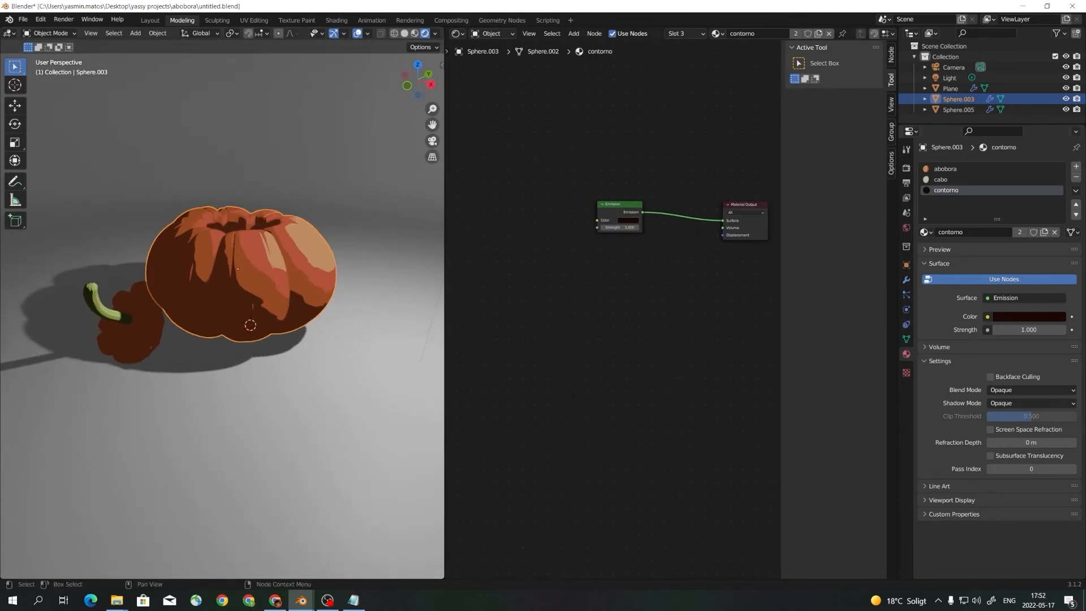
click(378, 362)
click(288, 283)
click(906, 280)
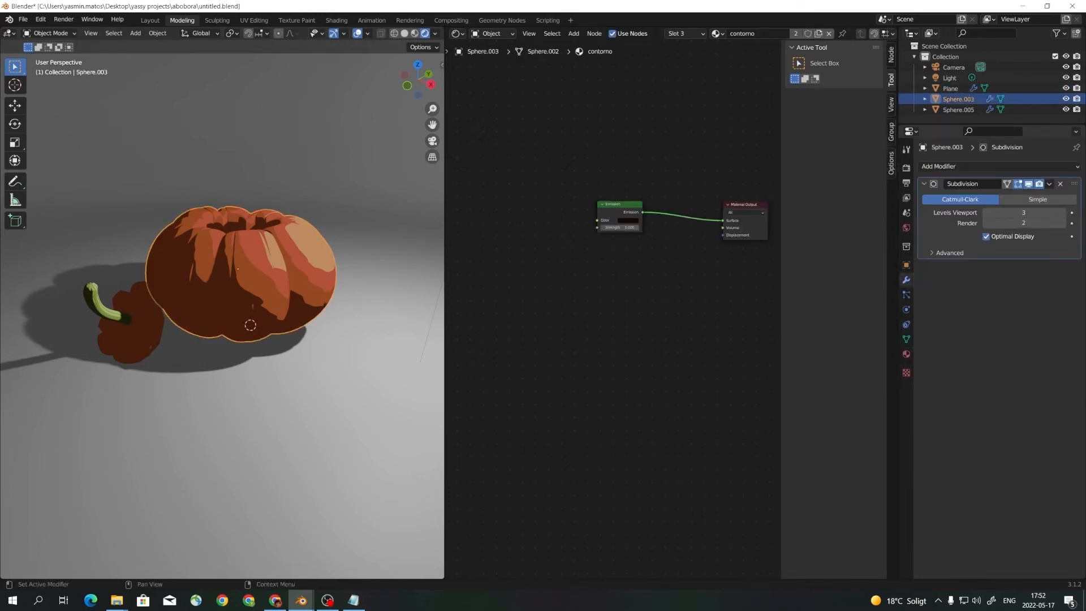
click(950, 166)
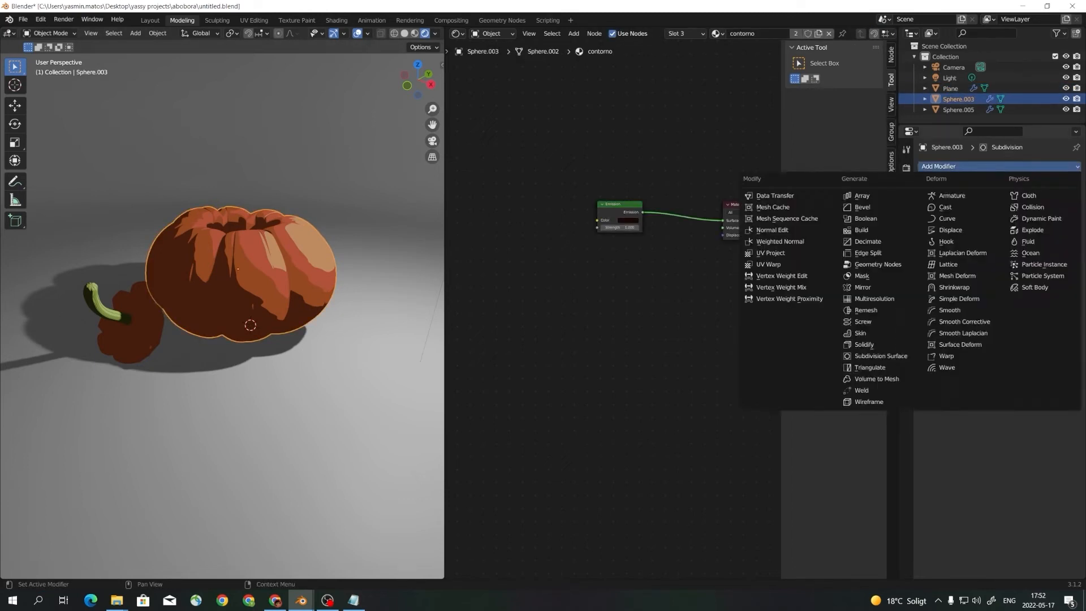
click(864, 345)
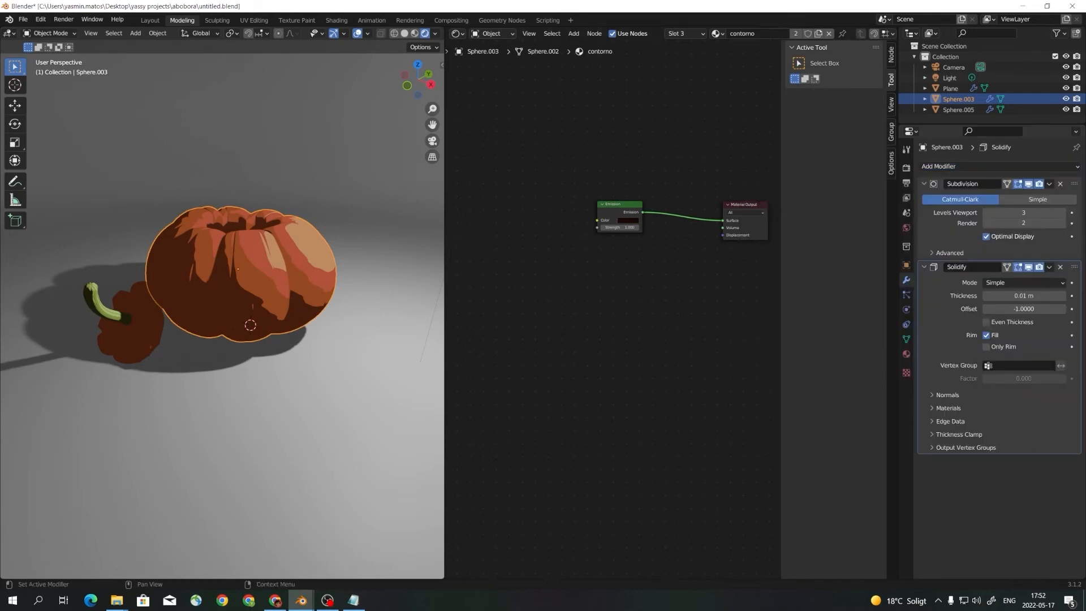
Widen the 3D viewport over the node editor and frame the pumpkin and its lid.
scroll(290, 317, up, 1)
middle_drag(283, 339, 333, 339)
drag(444, 334, 697, 335)
scroll(566, 340, down, 3)
middle_drag(566, 339, 537, 329)
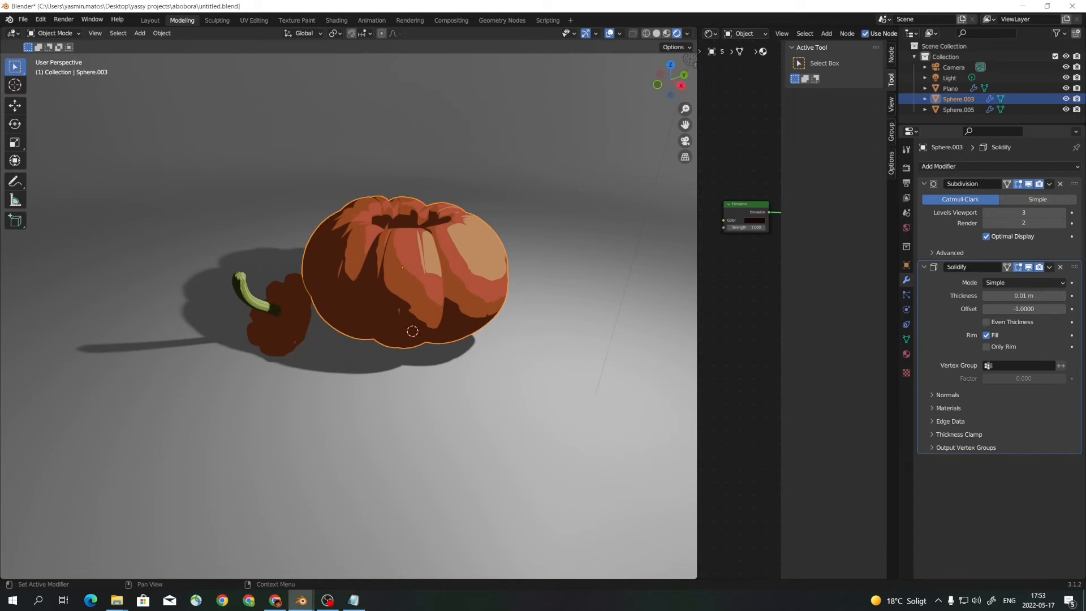
Check the position of contorno among the pumpkin's material slots and set the Solidify modifier's Material Offset to 2.
click(948, 408)
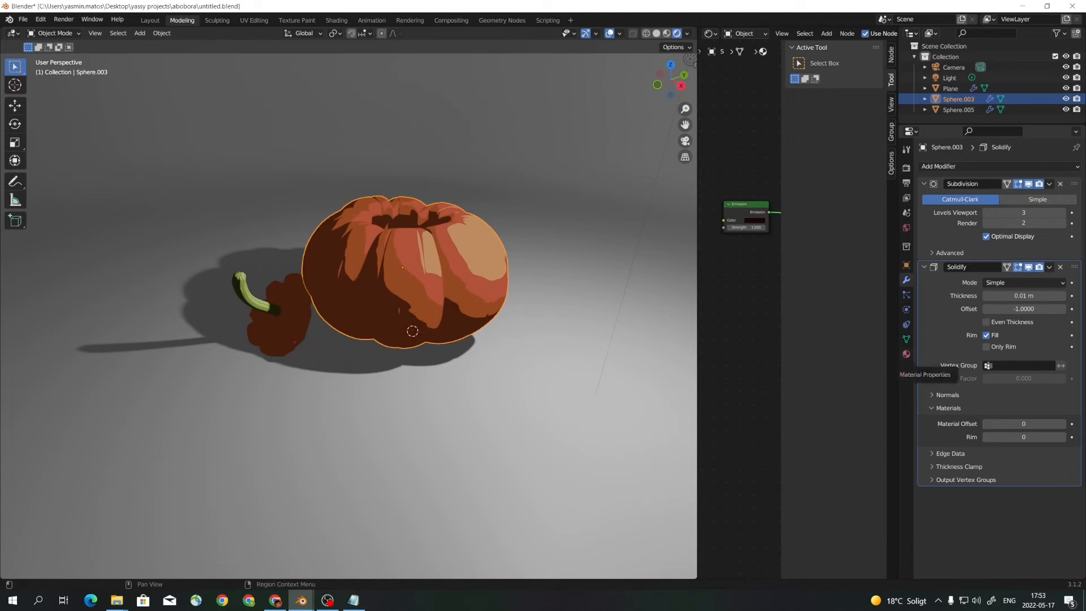
click(906, 354)
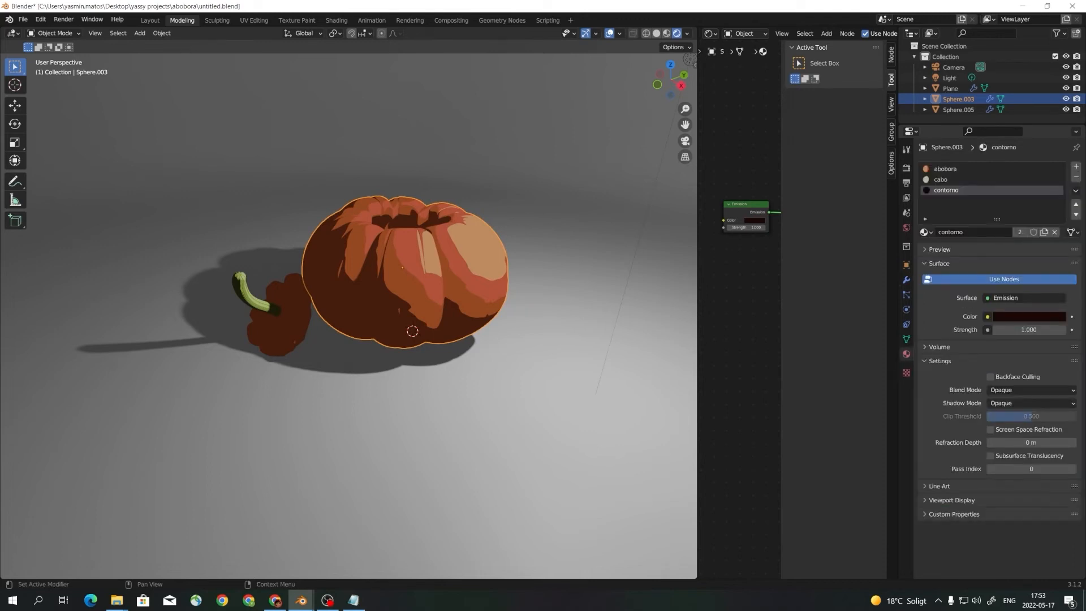
click(946, 169)
click(946, 180)
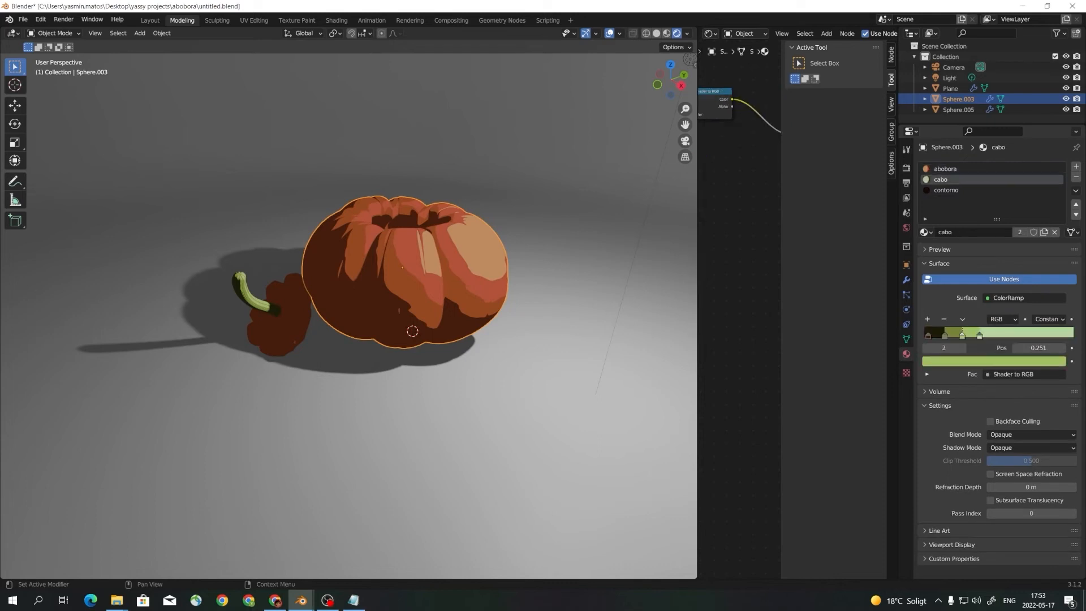
click(946, 190)
click(945, 170)
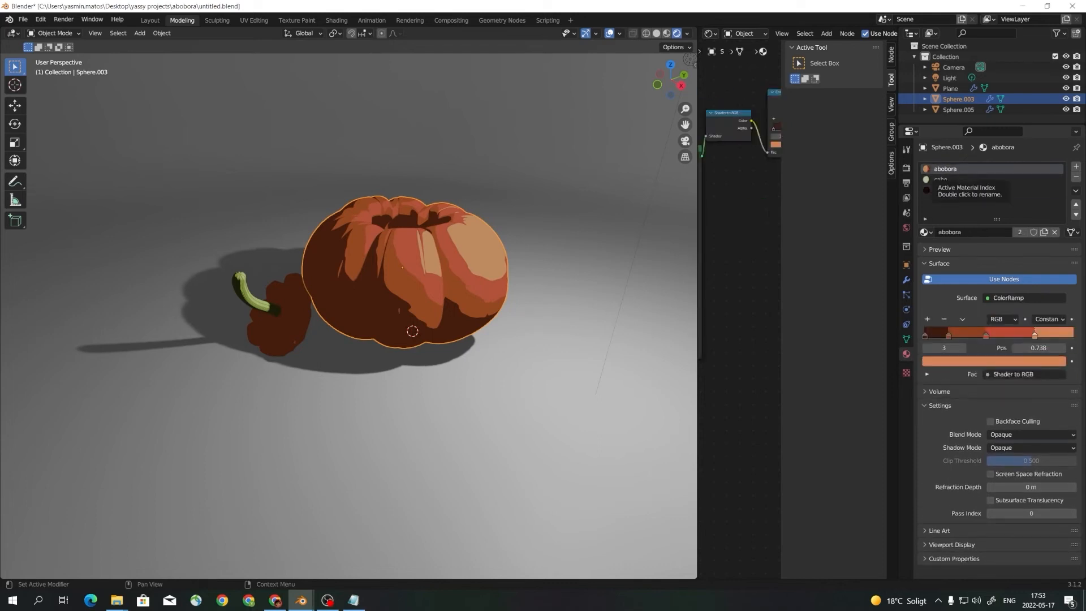
click(940, 180)
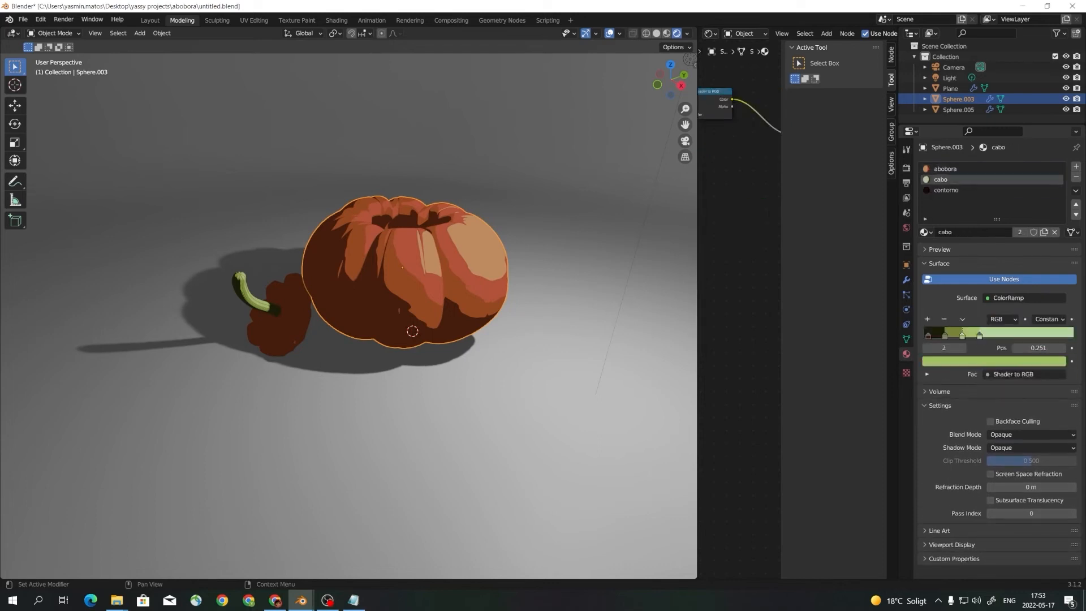
click(906, 280)
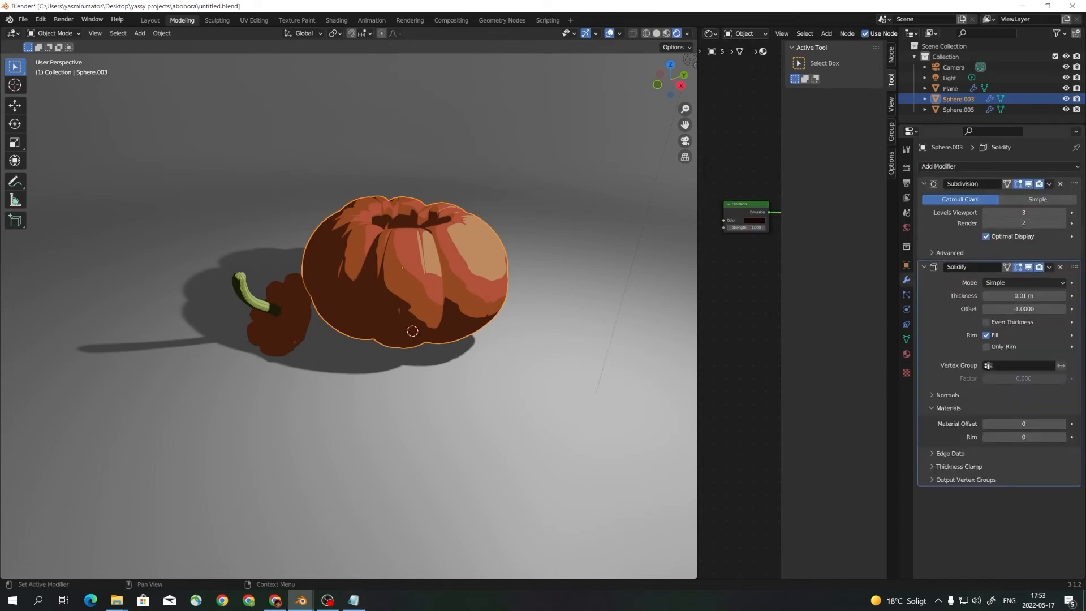
click(1062, 424)
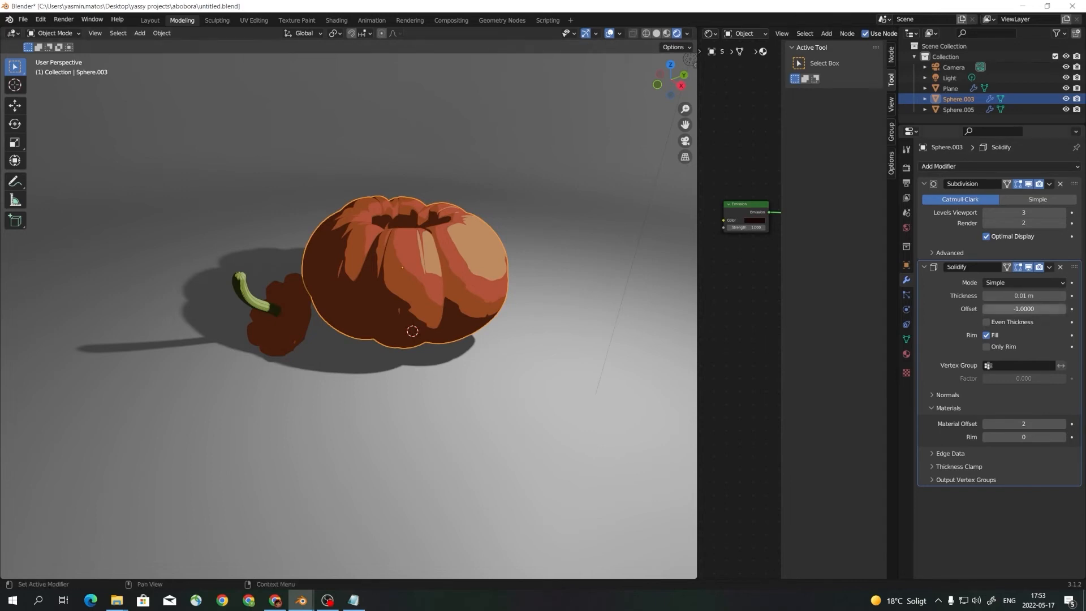
Flip the Solidify modifier's normals and set its thickness to -0.26 m.
drag(1023, 296, 982, 295)
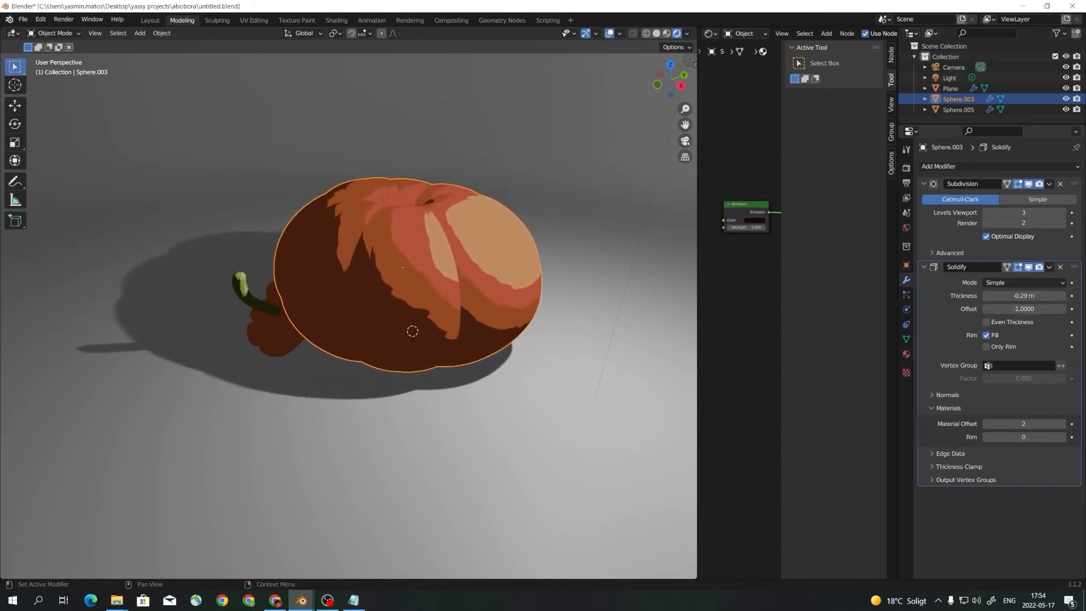
click(946, 395)
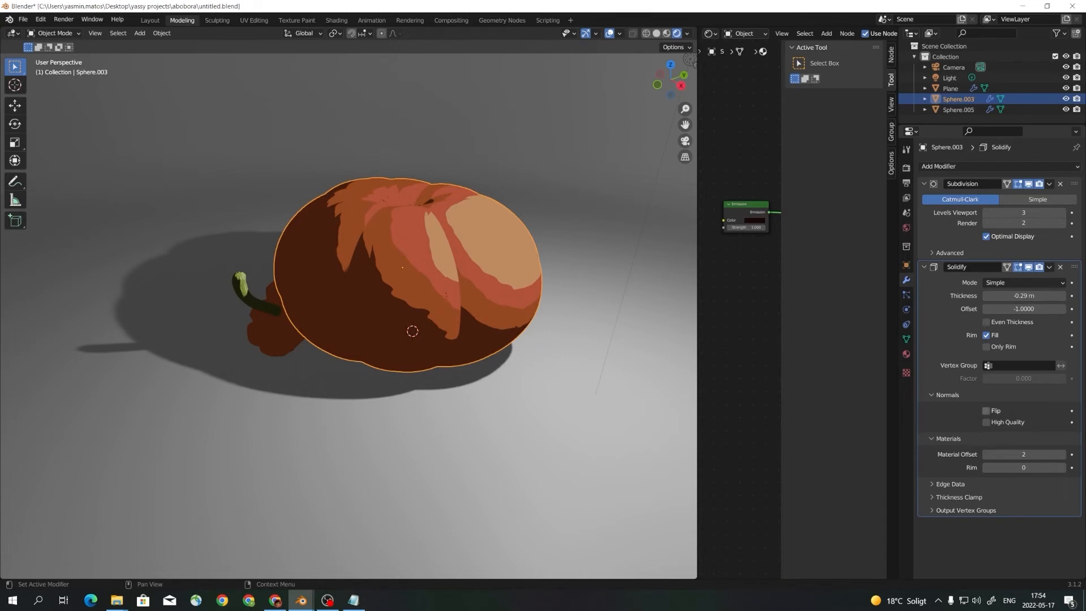
click(986, 411)
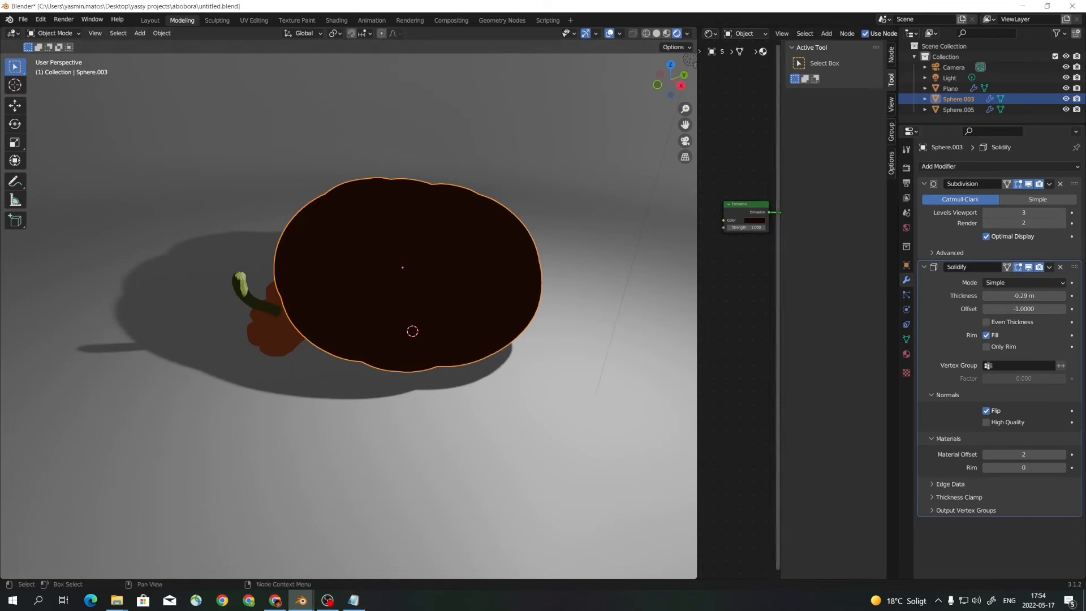
mouse_move(1024, 296)
mouse_down()
mouse_move(1062, 296)
mouse_move(1027, 296)
mouse_up()
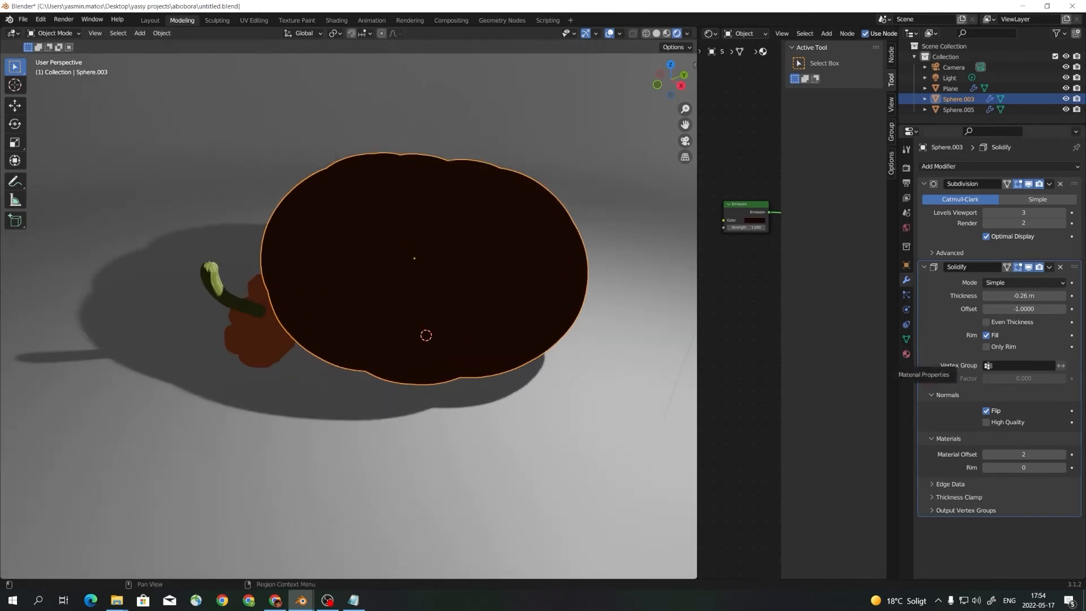
Enable Backface Culling for the pumpkin's contorno material.
click(906, 354)
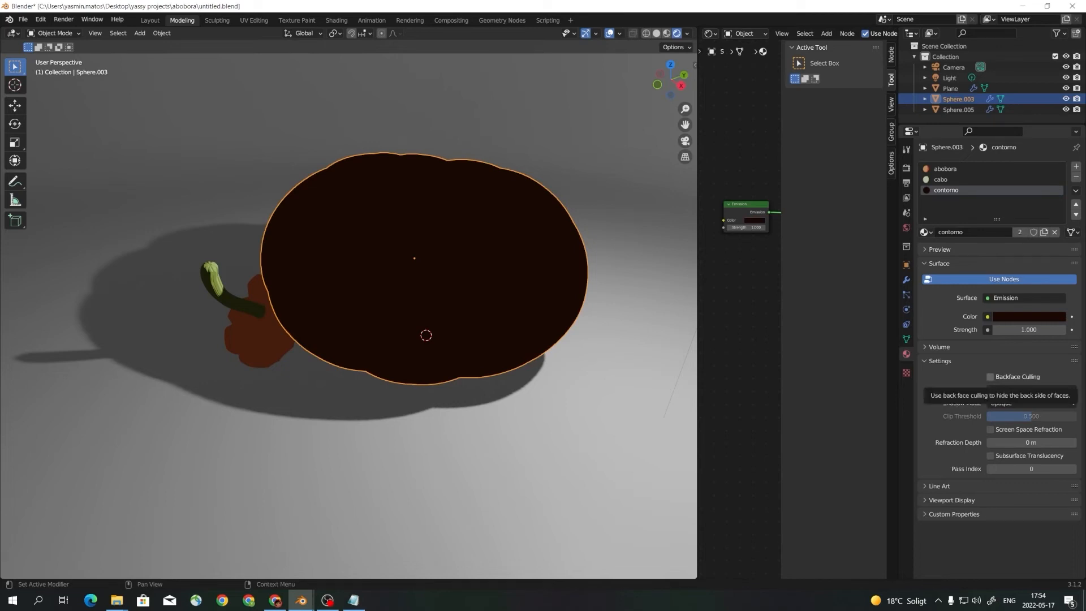
click(991, 377)
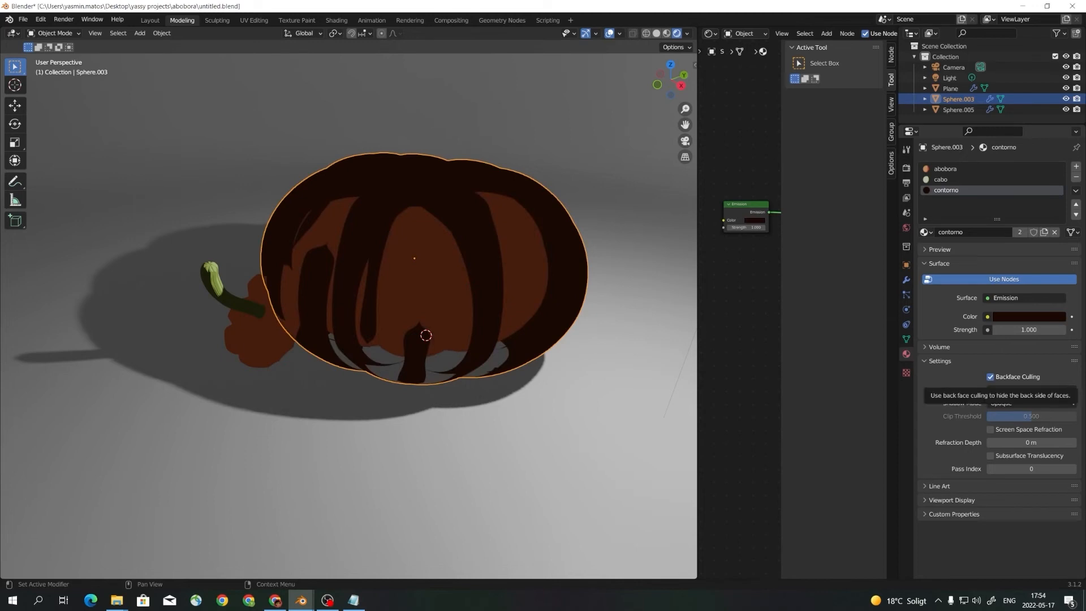
Reduce the pumpkin's Solidify thickness to -0.02 m for a thin outline.
middle_drag(452, 339, 511, 336)
scroll(505, 330, down, 2)
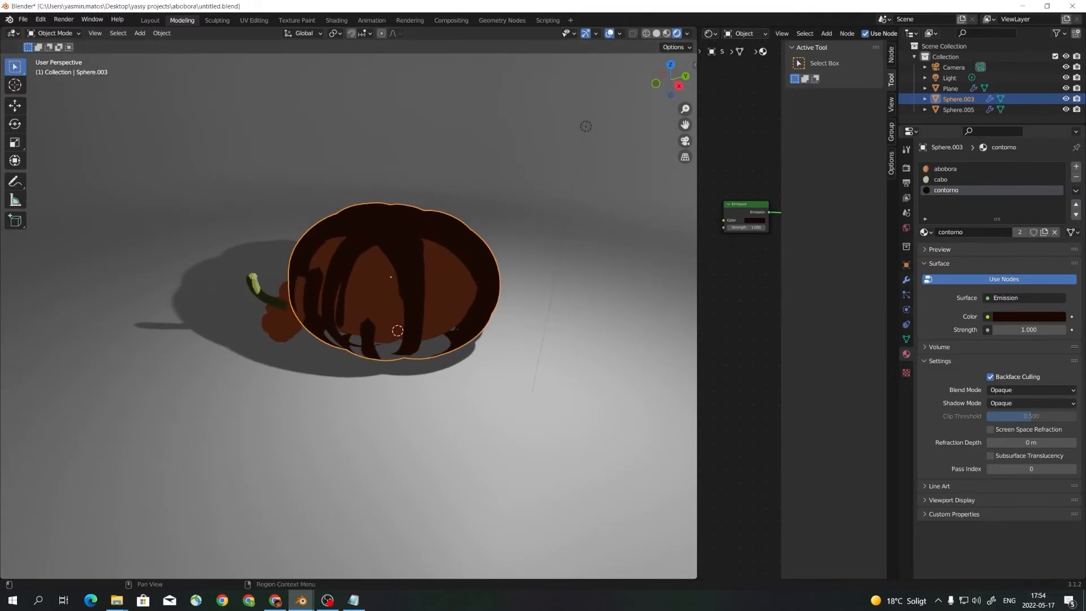
click(906, 280)
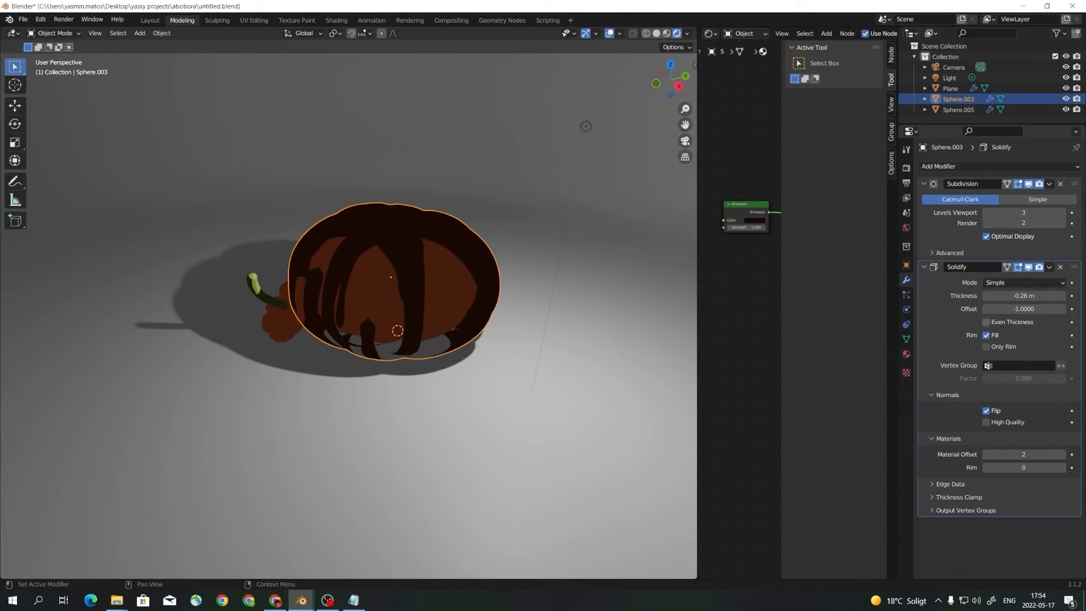
mouse_move(1024, 296)
mouse_down()
mouse_move(1008, 296)
mouse_move(1066, 296)
mouse_move(1027, 295)
mouse_up()
scroll(486, 317, up, 2)
middle_drag(487, 317, 532, 308)
middle_drag(429, 320, 443, 340)
scroll(438, 343, up, 3)
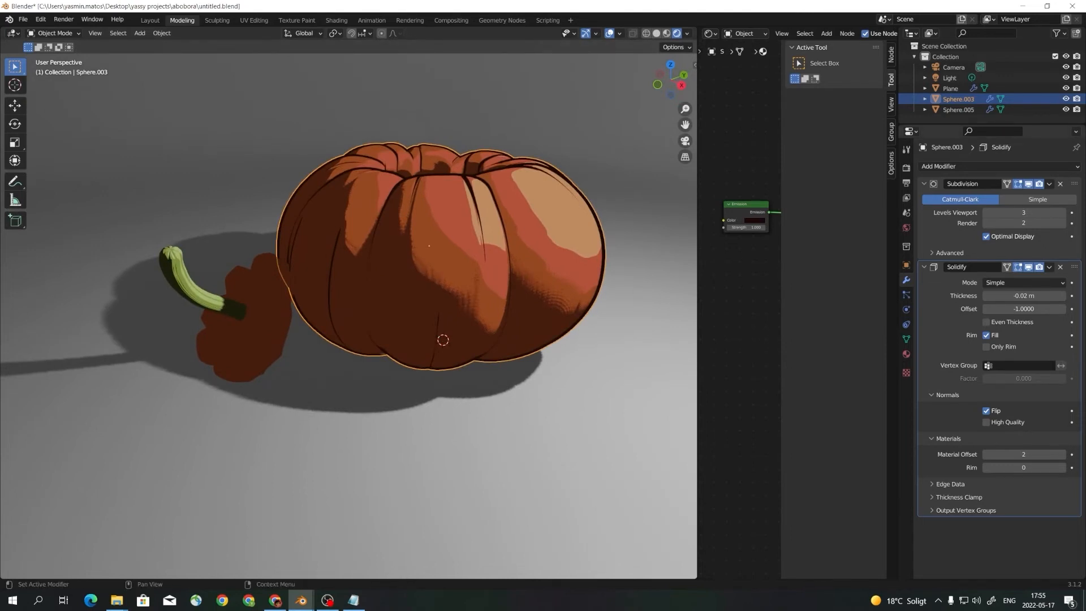
scroll(426, 334, down, 2)
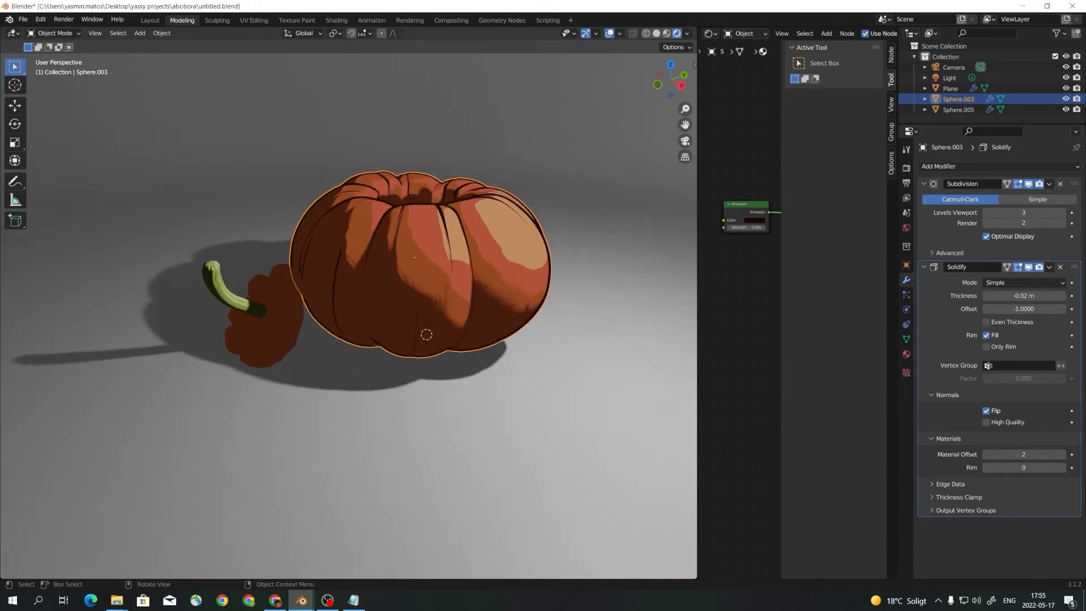
Copy the pumpkin's Solidify modifier to the lid and the floor plane.
click(268, 331)
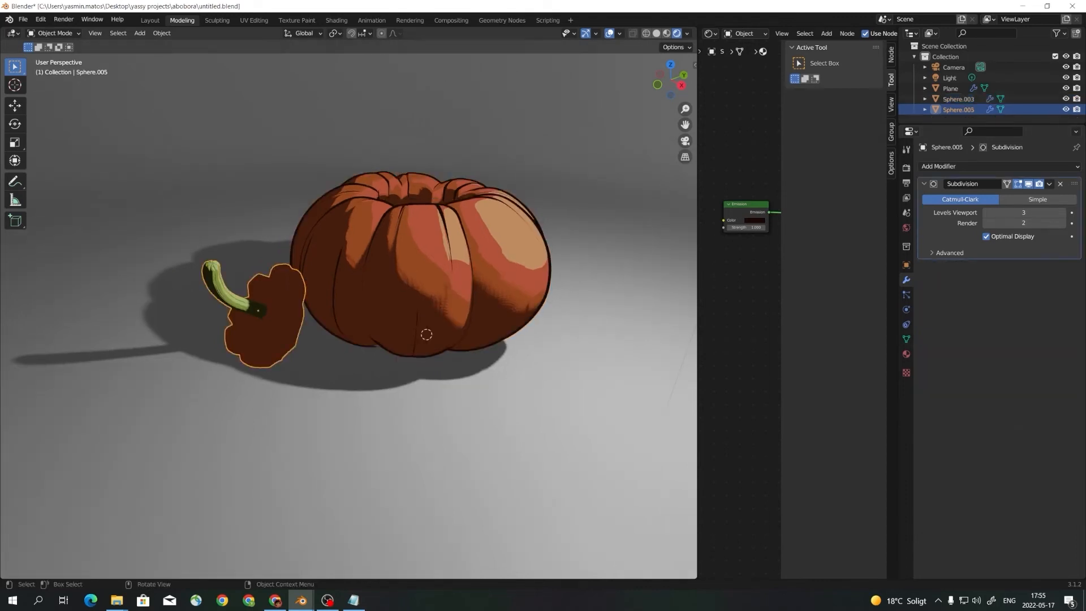
shift+click(390, 283)
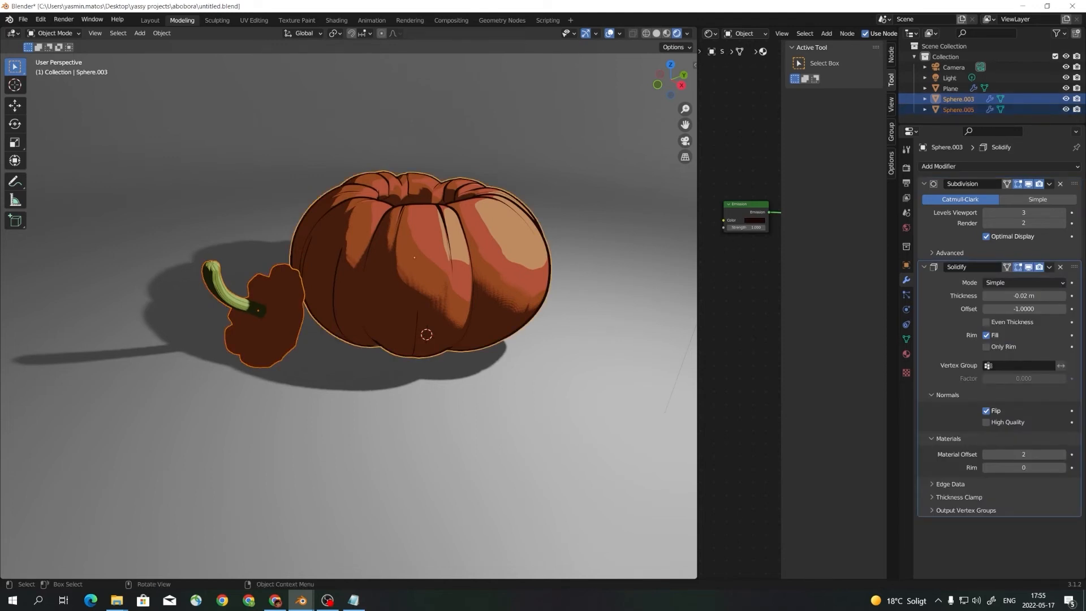
shift+click(408, 441)
shift+click(395, 294)
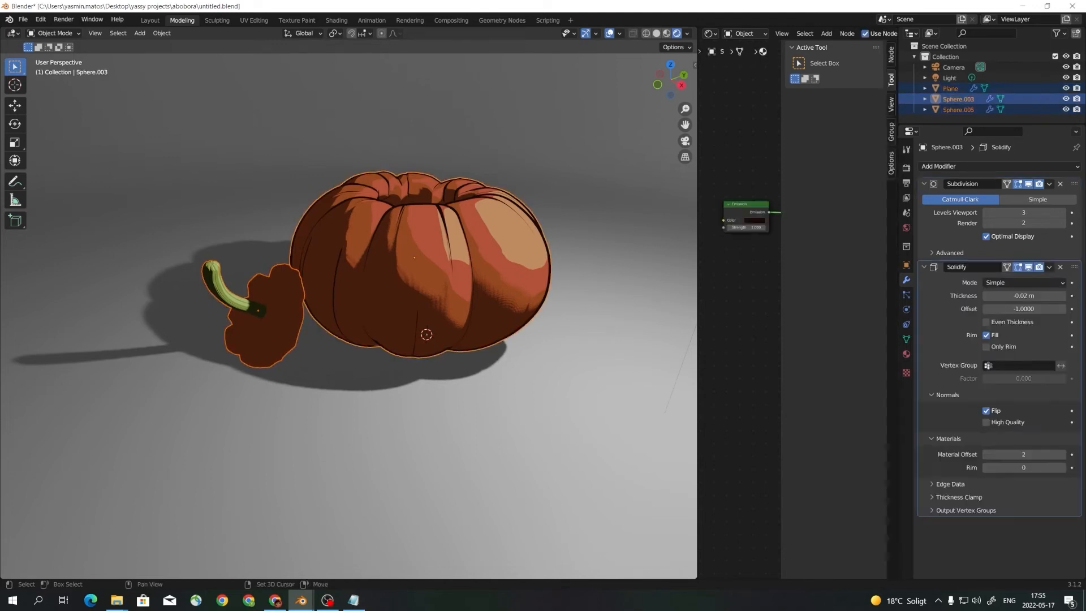
click(1050, 267)
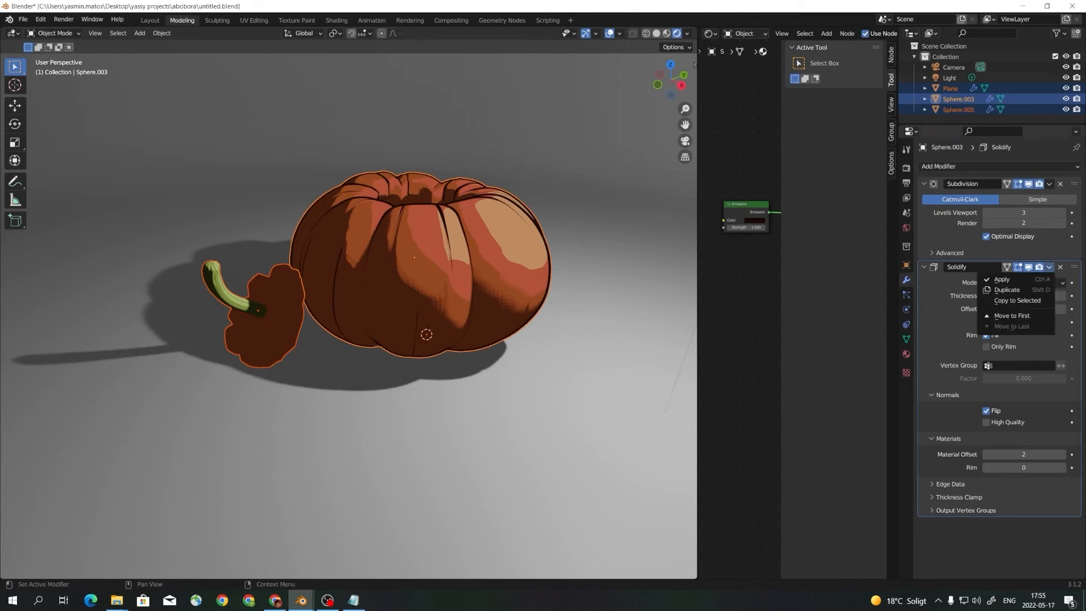
click(1017, 301)
click(1050, 267)
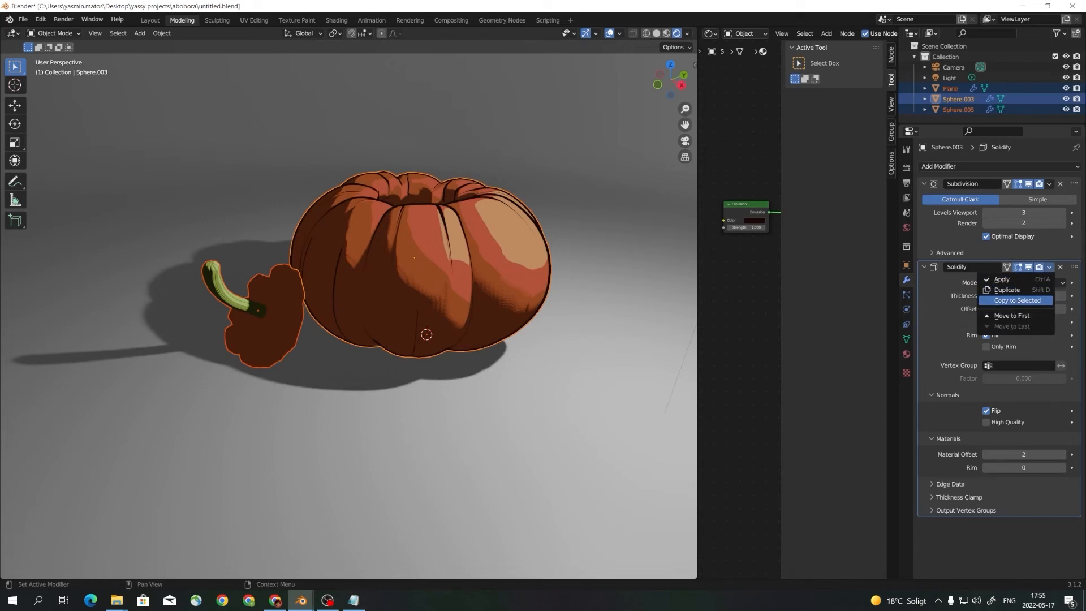
click(1017, 301)
Select the lid and examine the outlines on it and the stem from several angles.
middle_drag(453, 317, 495, 303)
scroll(495, 302, up, 1)
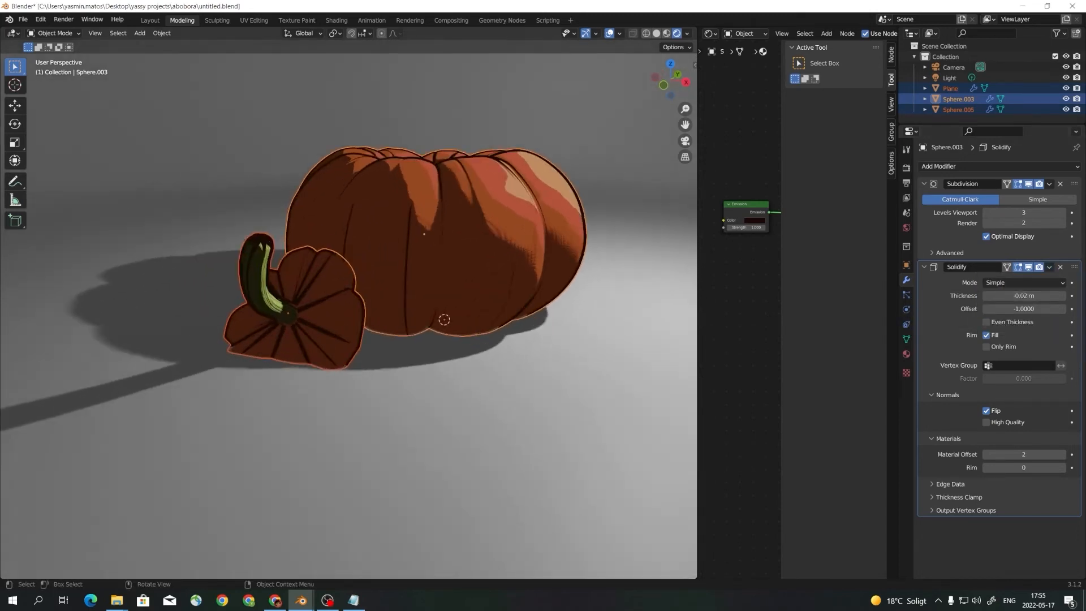
shift+middle_drag(408, 334, 454, 303)
scroll(488, 286, down, 1)
scroll(419, 280, up, 2)
click(334, 254)
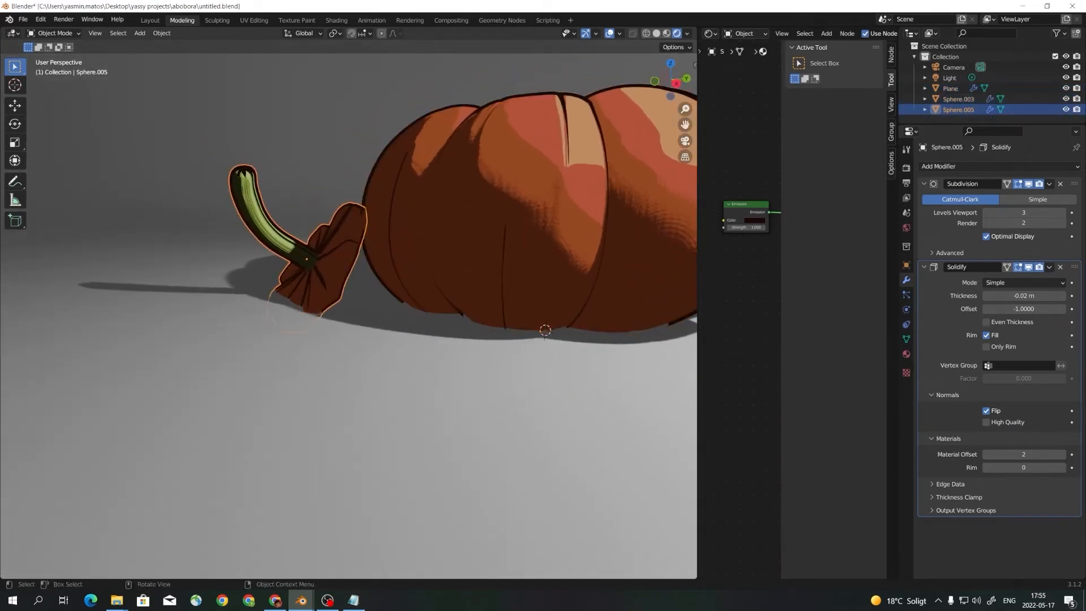
scroll(334, 255, down, 3)
middle_drag(334, 255, 413, 284)
scroll(429, 289, up, 3)
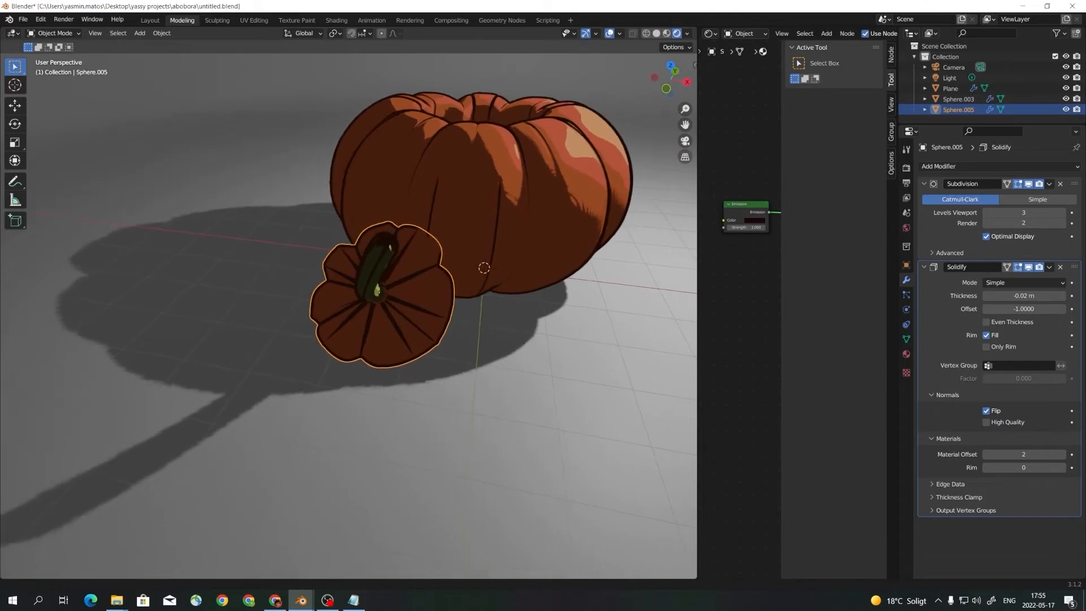
mouse_move(480, 266)
middle_down()
mouse_move(449, 242)
mouse_move(438, 263)
mouse_move(472, 255)
middle_up()
scroll(448, 242, up, 3)
scroll(438, 263, down, 2)
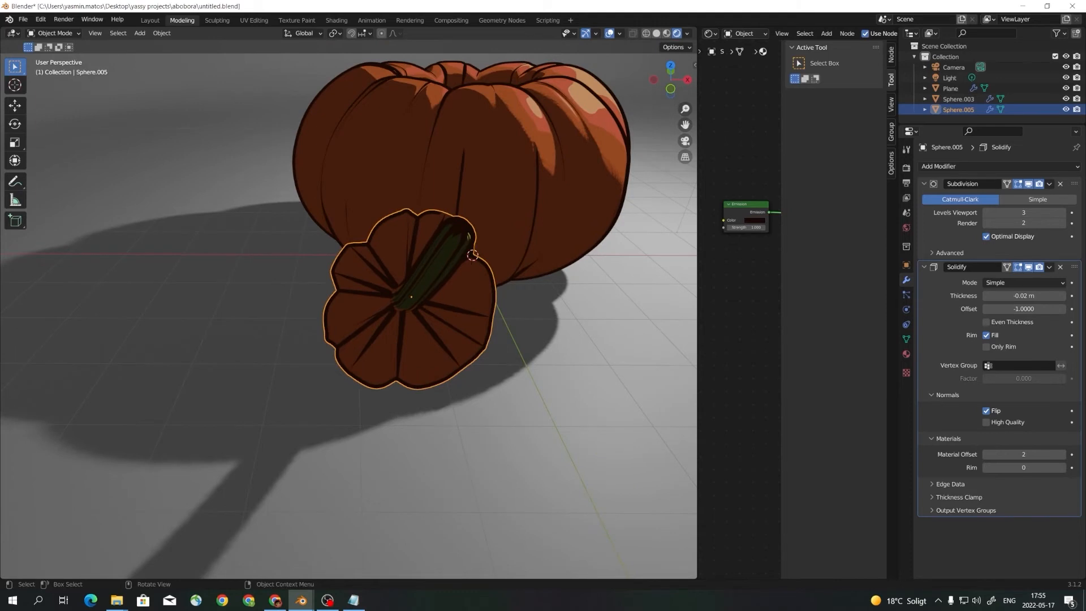
Apply the lid's scale so the Solidify outline thickness is calculated correctly.
key(s)
click(473, 256)
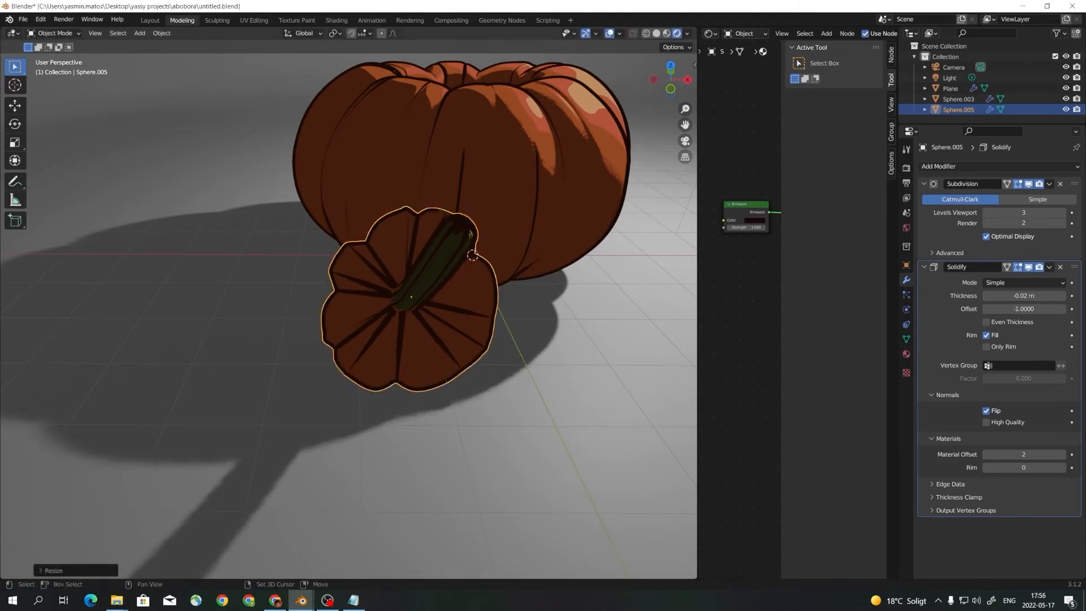
key(shift+a)
key(Escape)
key(ctrl+a)
click(439, 277)
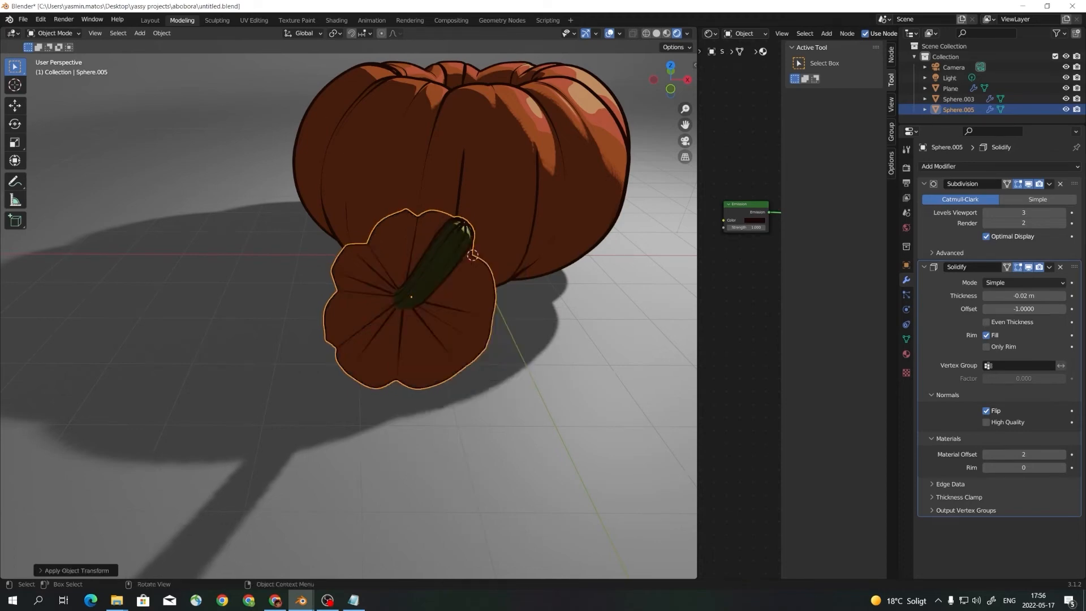
Examine the outlines of the lid, stem and pumpkin up close and from a distance.
middle_drag(438, 276, 408, 260)
scroll(362, 271, up, 2)
scroll(362, 272, down, 3)
scroll(407, 264, down, 1)
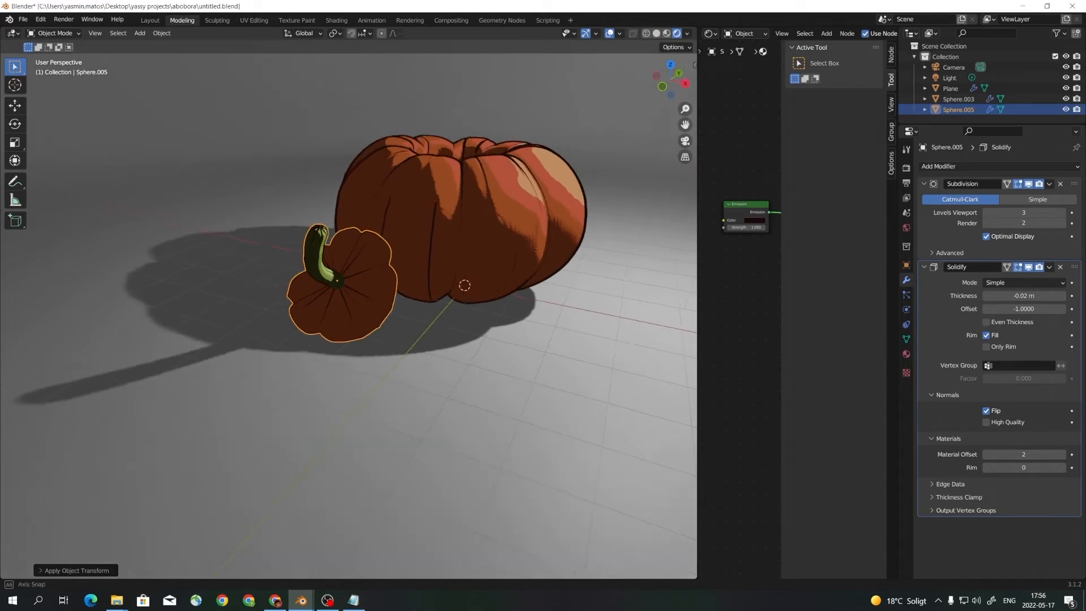
scroll(348, 309, up, 4)
scroll(348, 308, down, 4)
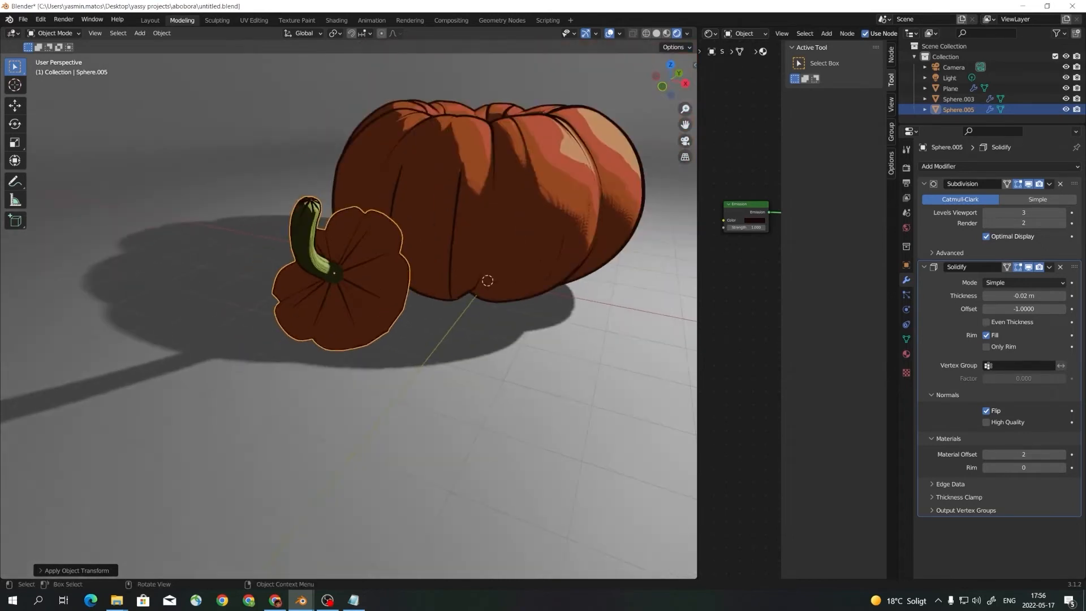
scroll(349, 308, up, 2)
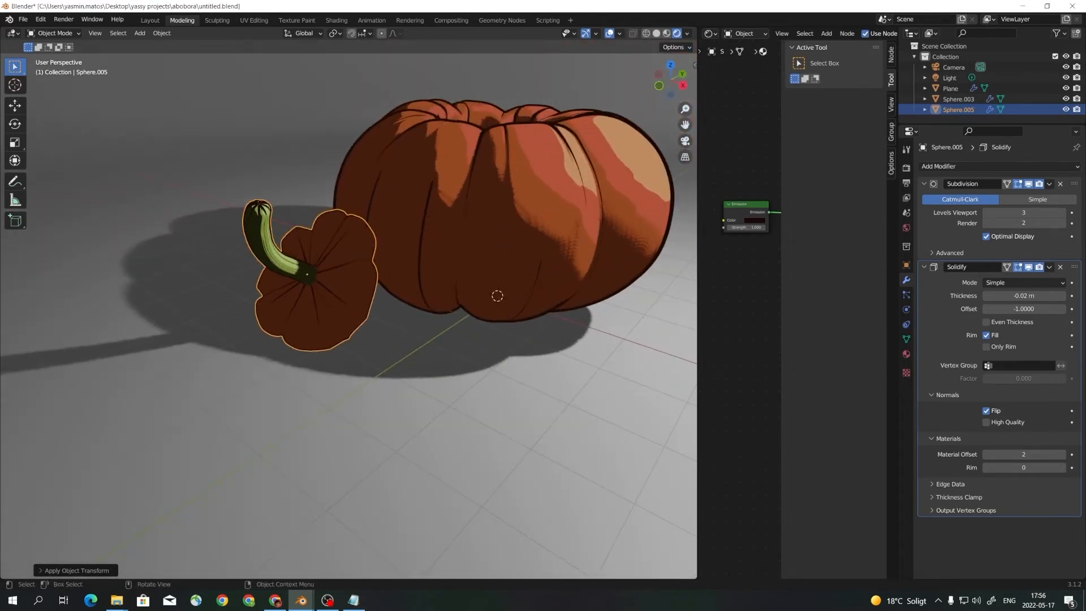
middle_drag(349, 309, 238, 269)
scroll(419, 308, up, 1)
scroll(349, 308, down, 2)
mouse_move(349, 308)
middle_down()
mouse_move(339, 325)
mouse_move(362, 311)
middle_up()
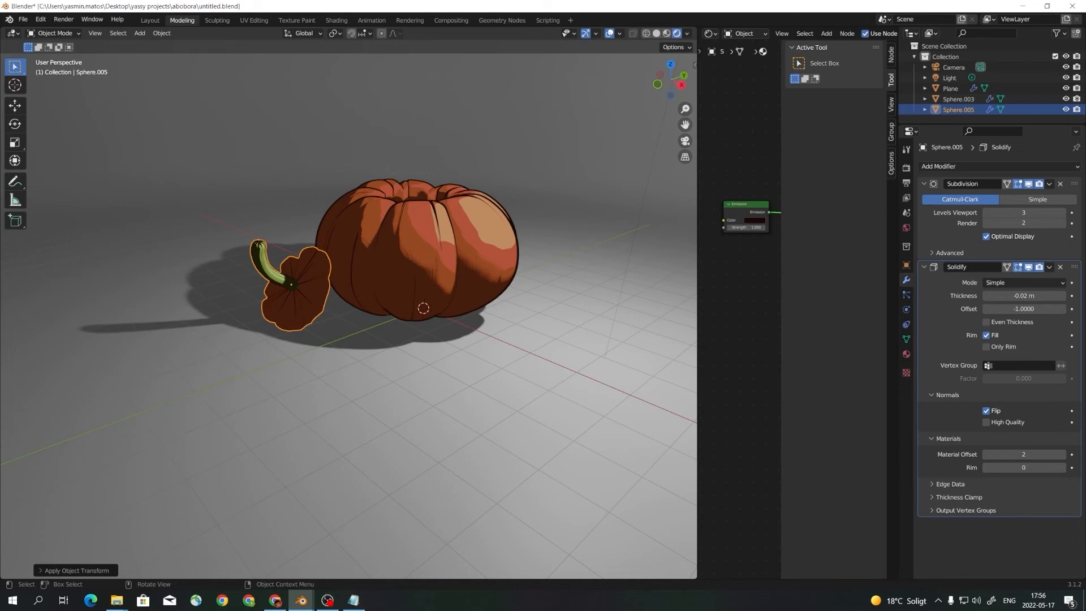
middle_drag(349, 308, 376, 328)
scroll(377, 328, down, 1)
Narrow the 3D viewport to give the node editor more room and save the file.
drag(698, 299, 544, 299)
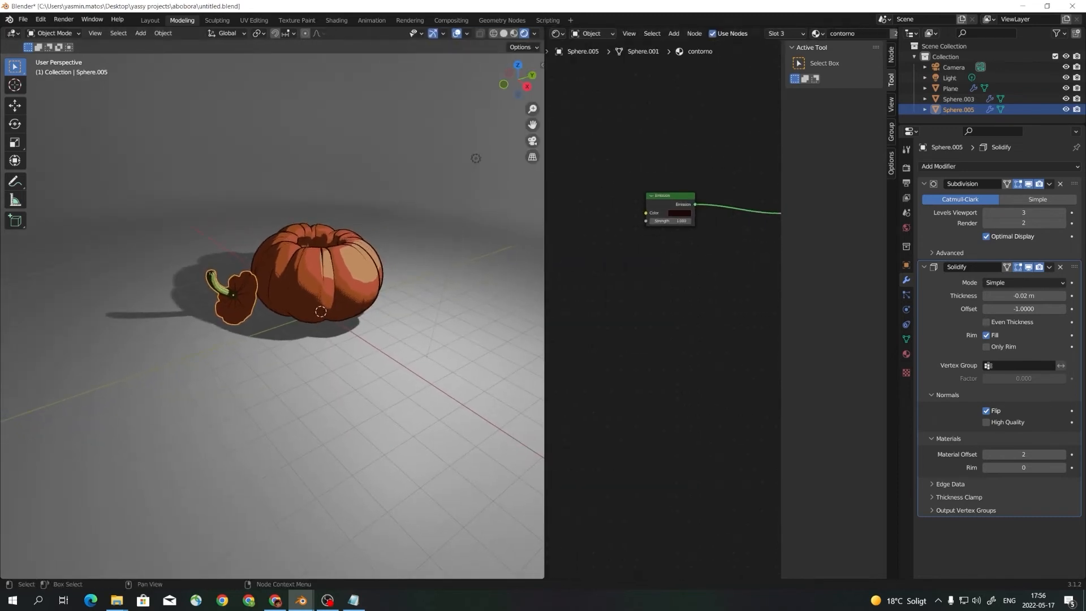
drag(545, 298, 585, 298)
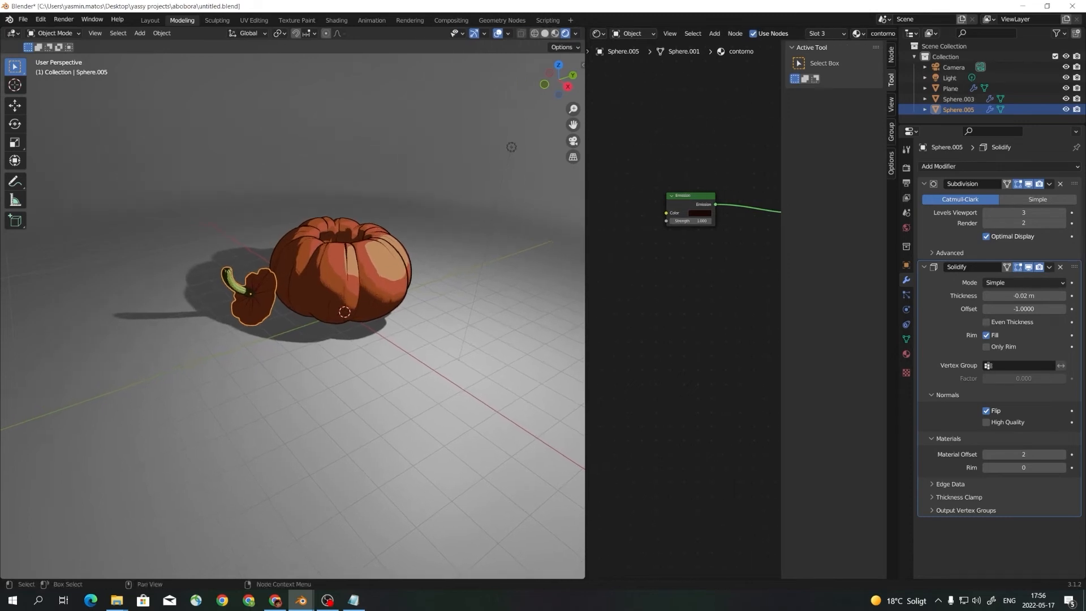
key(ctrl+s)
scroll(421, 243, up, 3)
middle_drag(421, 243, 469, 267)
scroll(443, 257, down, 1)
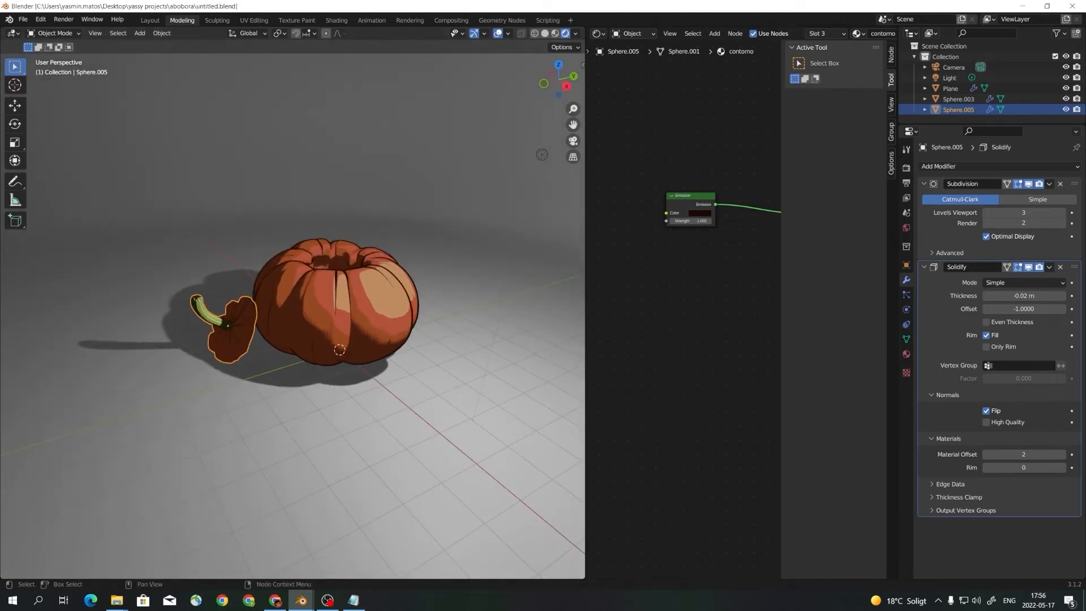
Switch to the Layout workspace and show the camera viewport in Rendered shading, narrower than the user view.
click(150, 20)
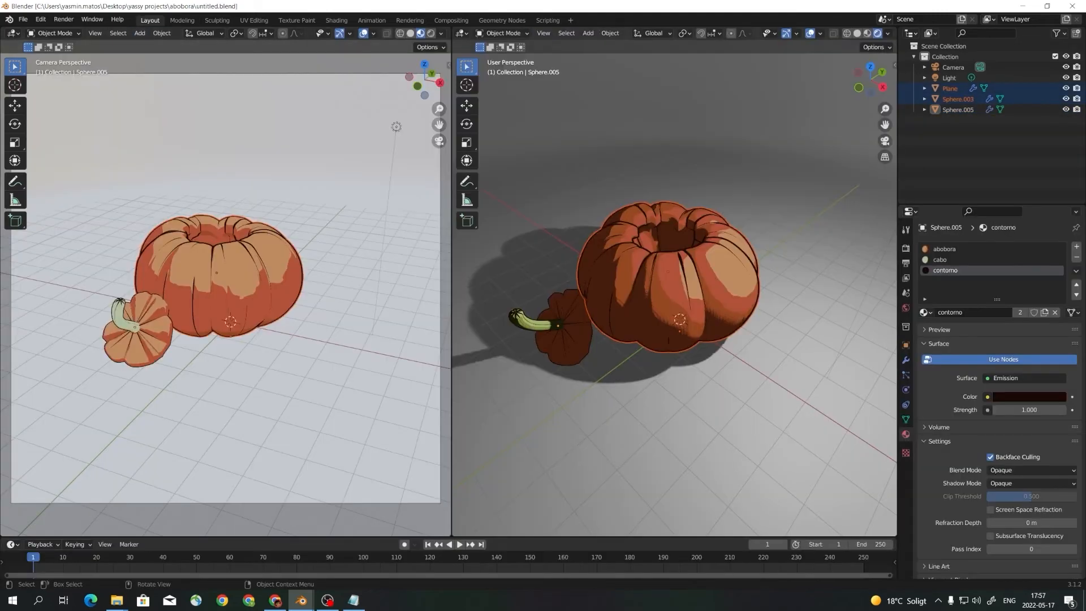
middle_drag(679, 306, 644, 315)
scroll(650, 306, up, 1)
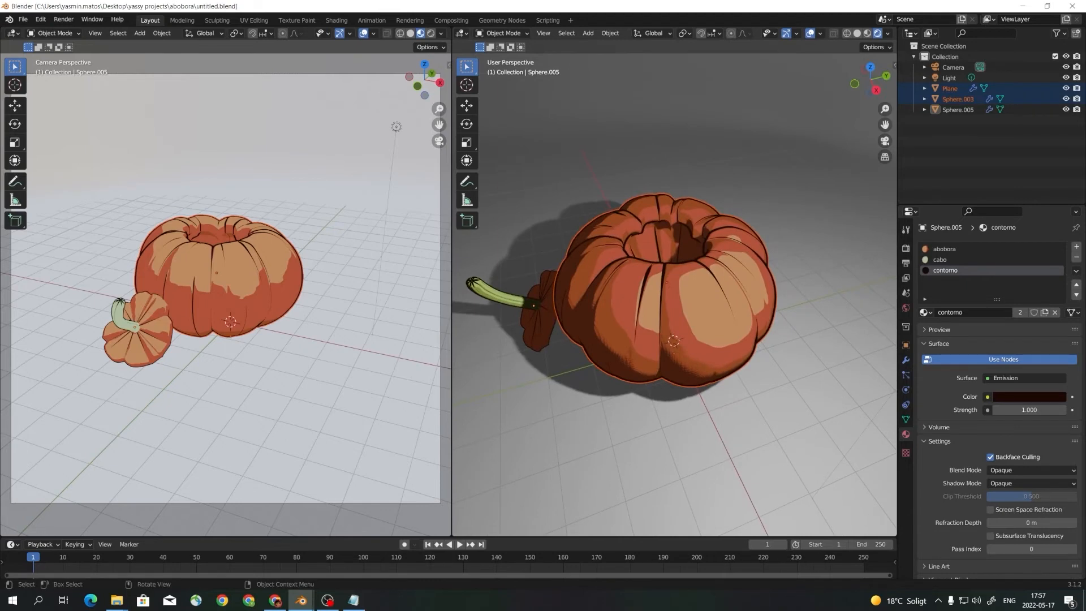
click(431, 33)
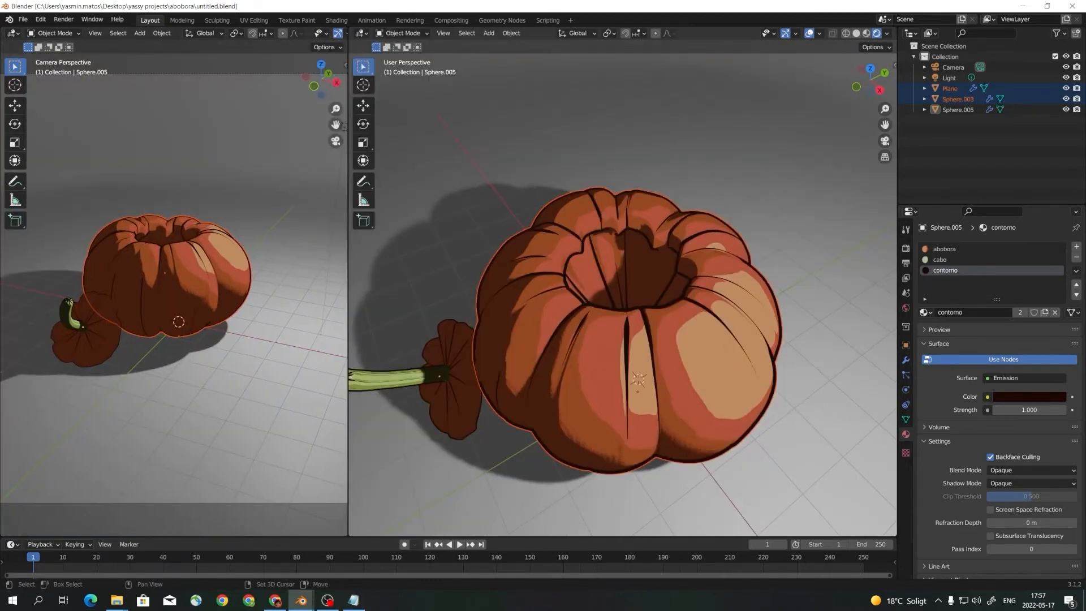
Place the 3D cursor on the pumpkin's upper rim and add a blank Grease Pencil object there.
shift+right_click(592, 220)
middle_drag(592, 220, 631, 207)
scroll(595, 209, up, 3)
scroll(643, 189, down, 4)
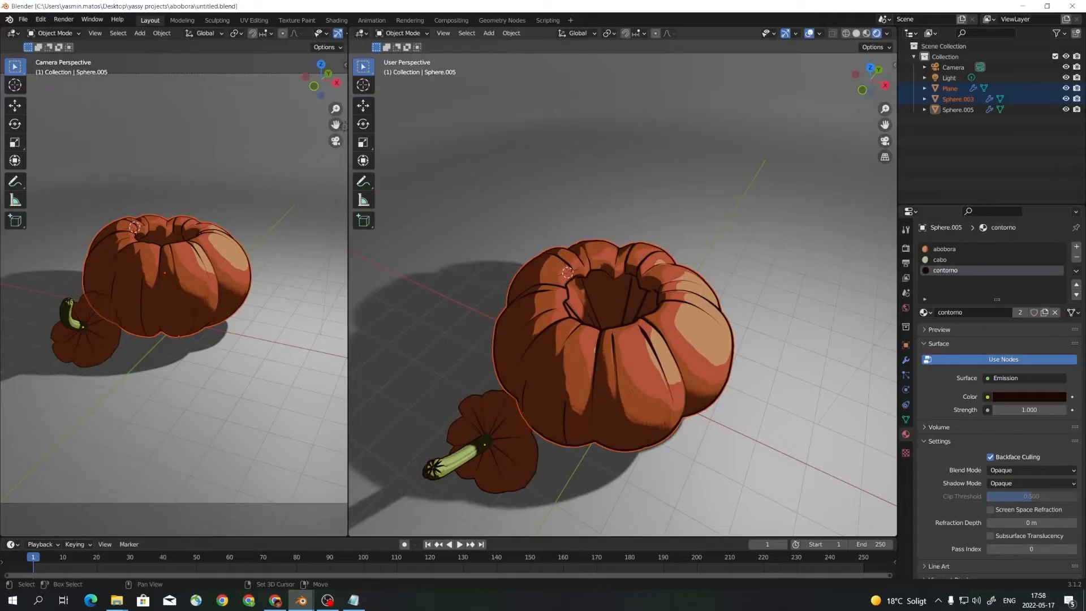
key(shift+a)
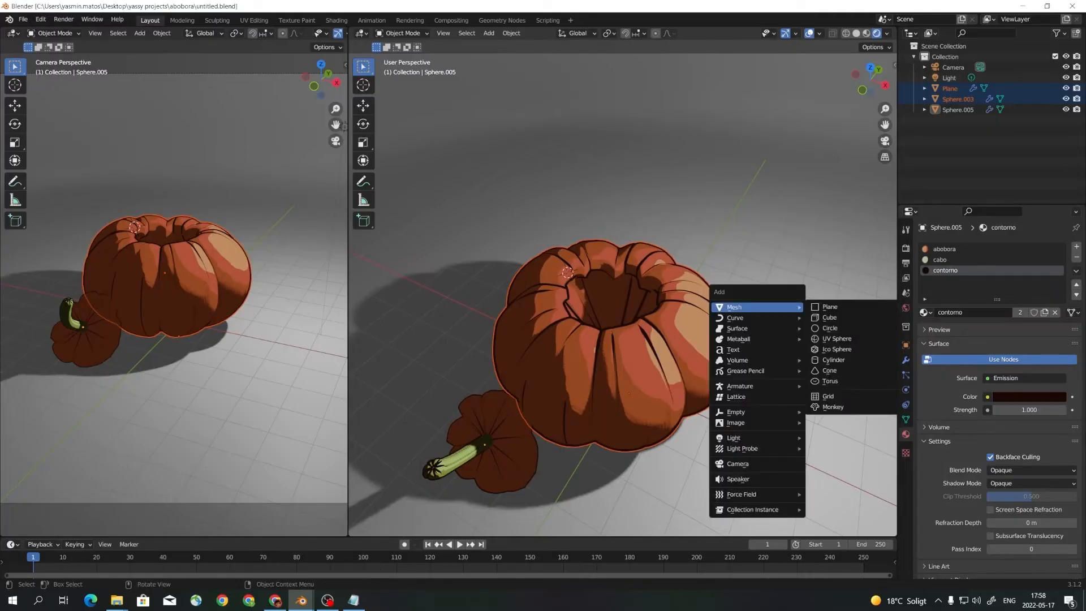
mouse_move(746, 372)
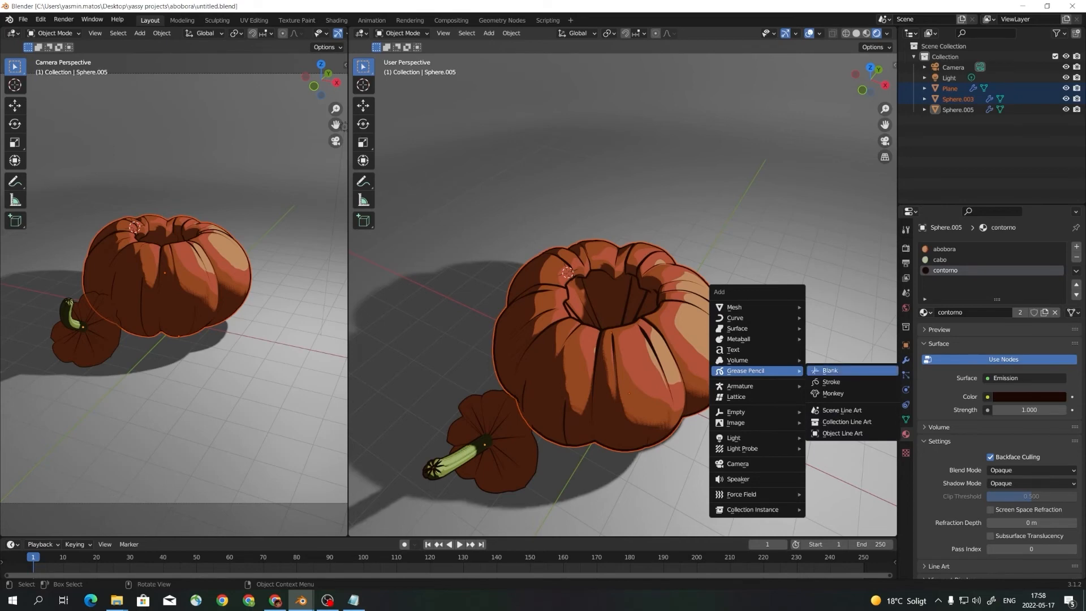
click(830, 370)
middle_drag(792, 371, 865, 363)
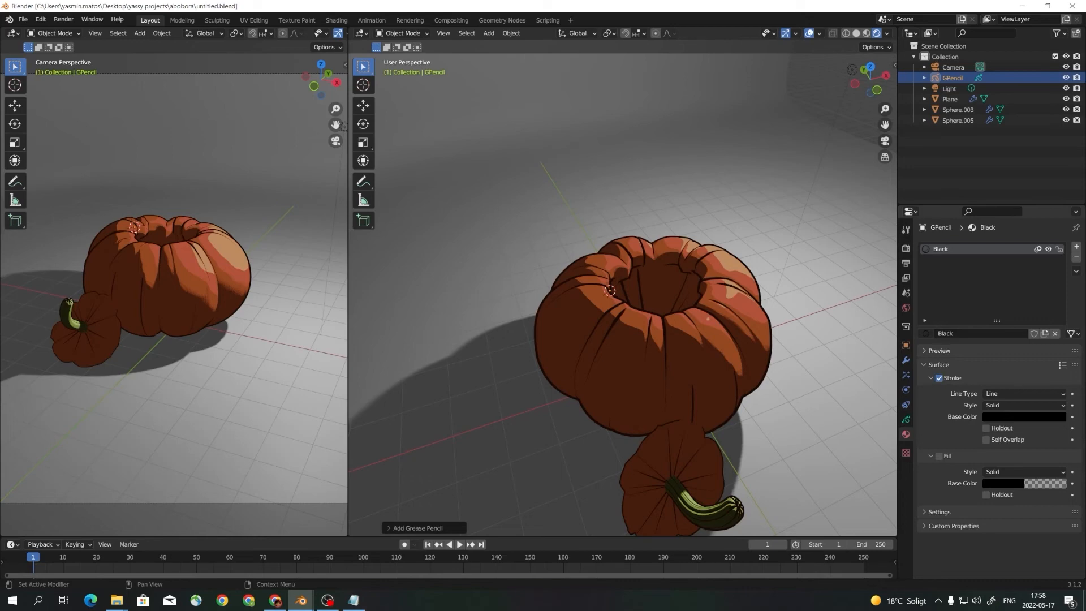
Replace the Grease Pencil object's Black material slot with a new material named linhas.
click(905, 420)
click(905, 435)
click(906, 420)
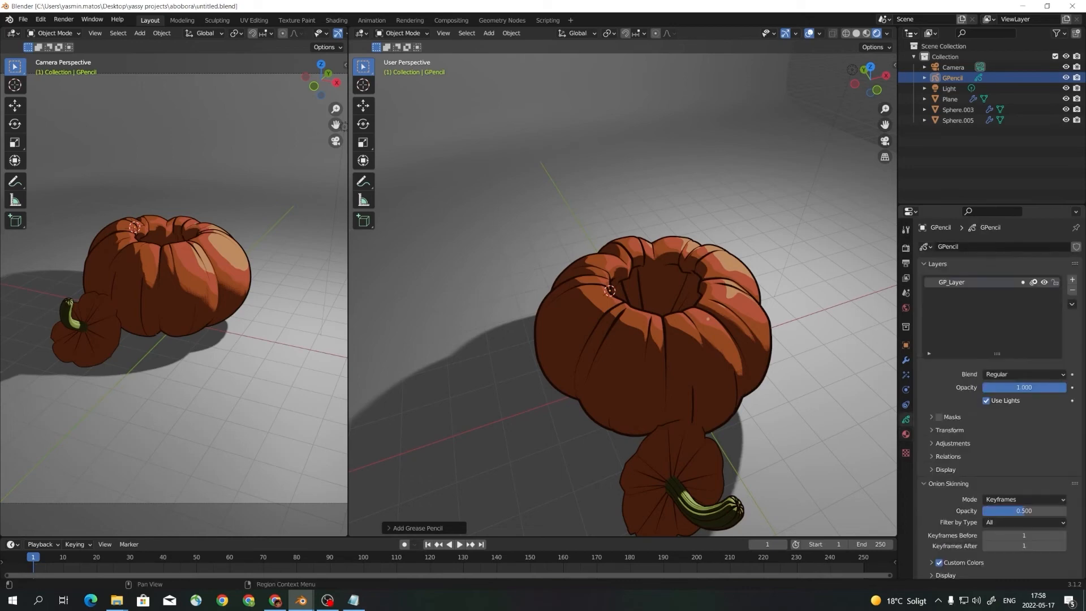
click(906, 434)
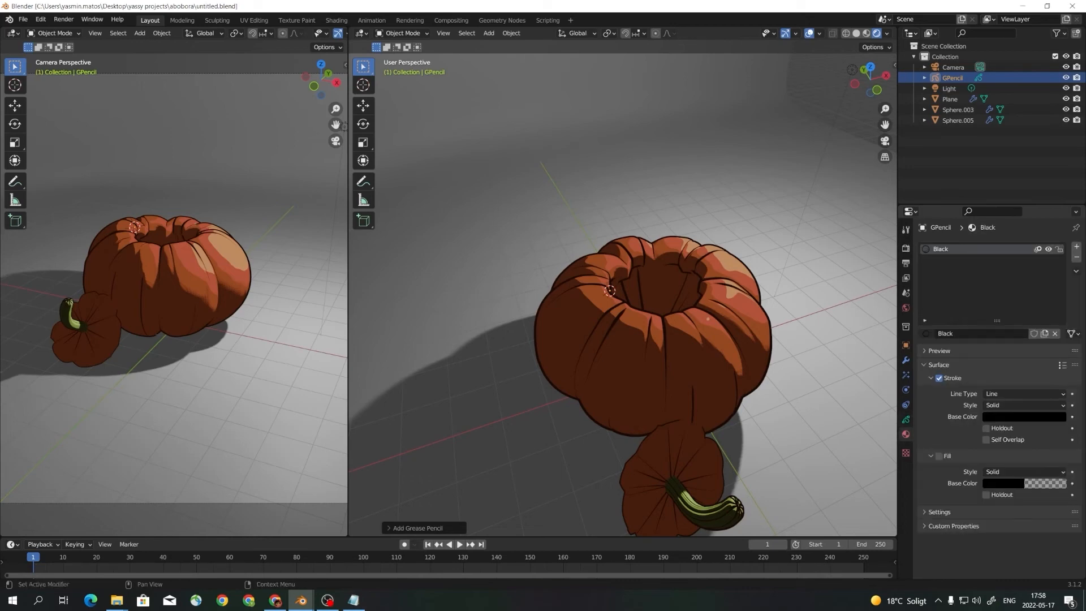
middle_drag(719, 306, 598, 366)
scroll(651, 340, up, 2)
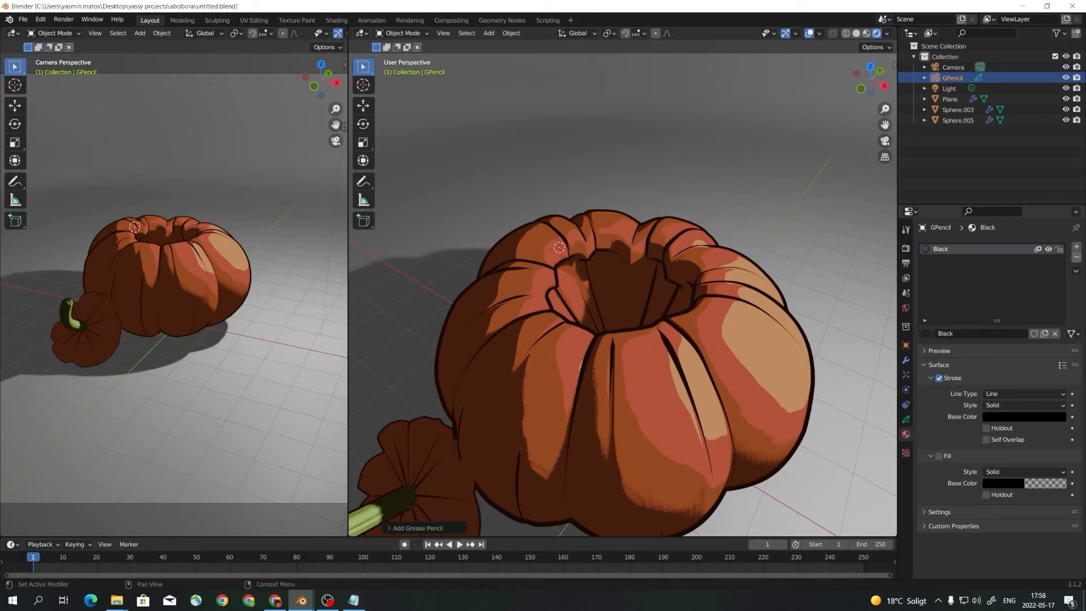
click(1076, 257)
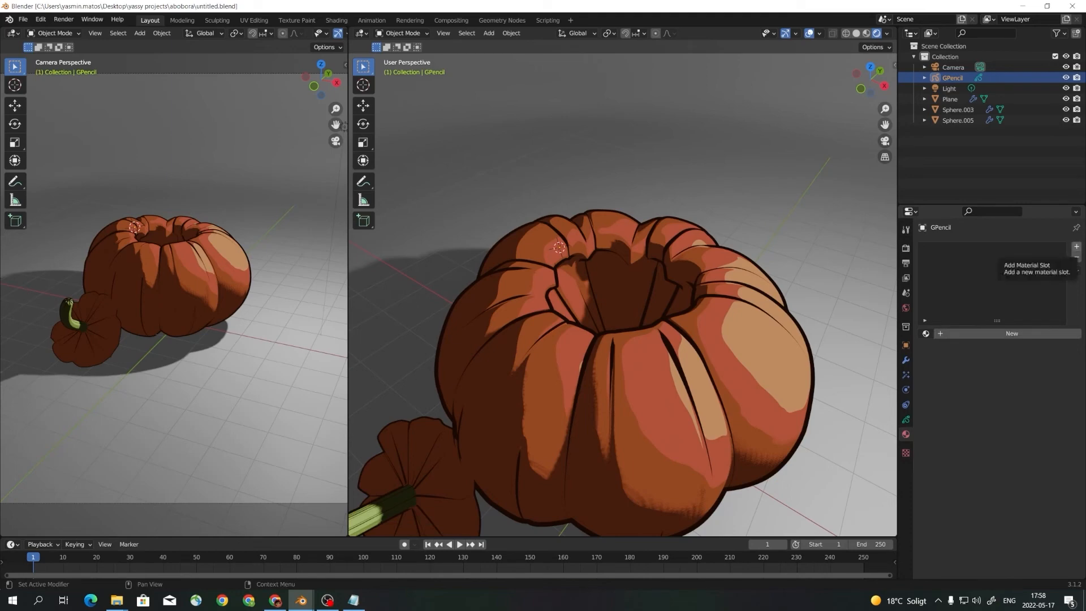
click(1077, 247)
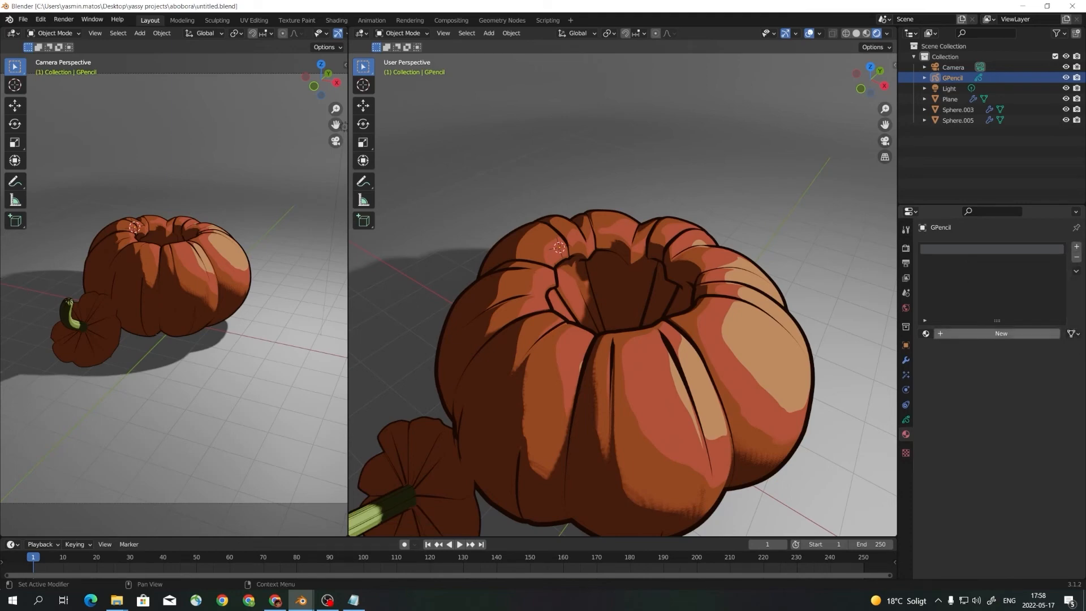
click(1001, 334)
double_click(950, 249)
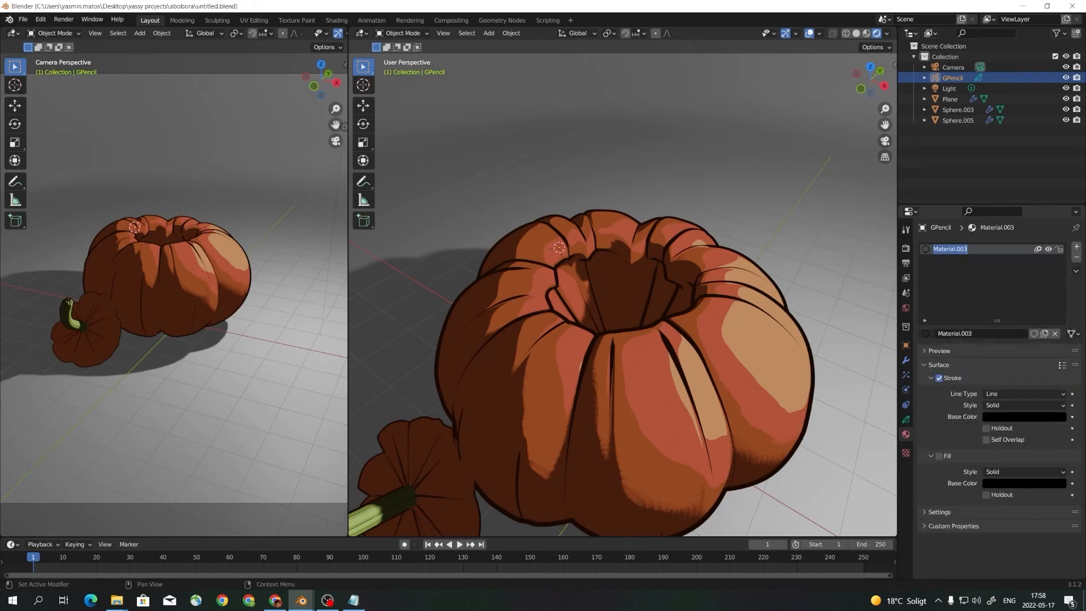
text(linhas)
key(Return)
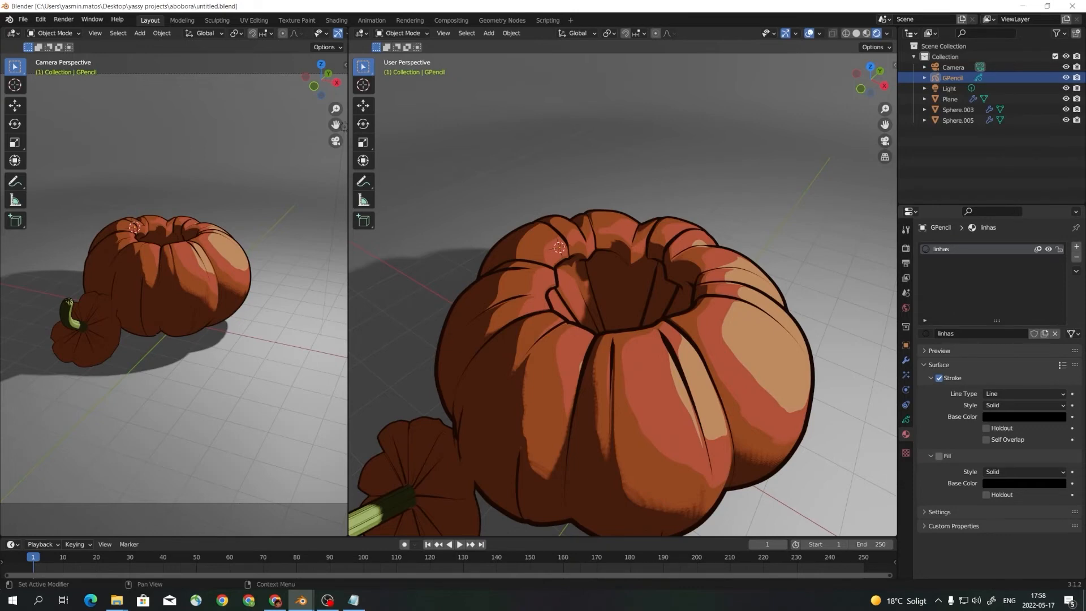
Set the linhas material's stroke base color by sampling a dark brown from the pumpkin.
middle_drag(730, 390, 725, 382)
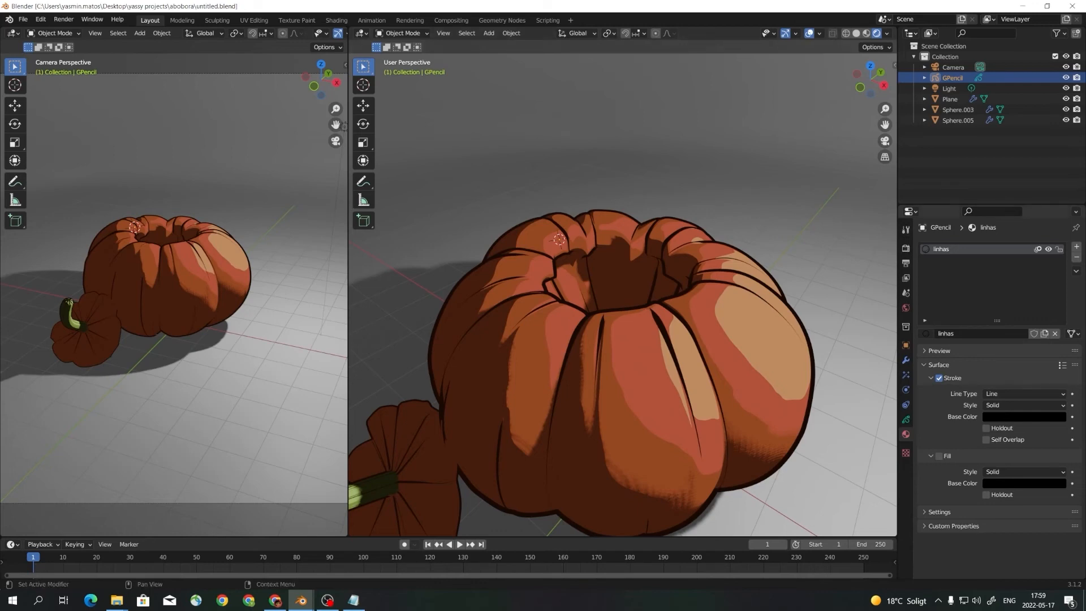
click(1018, 416)
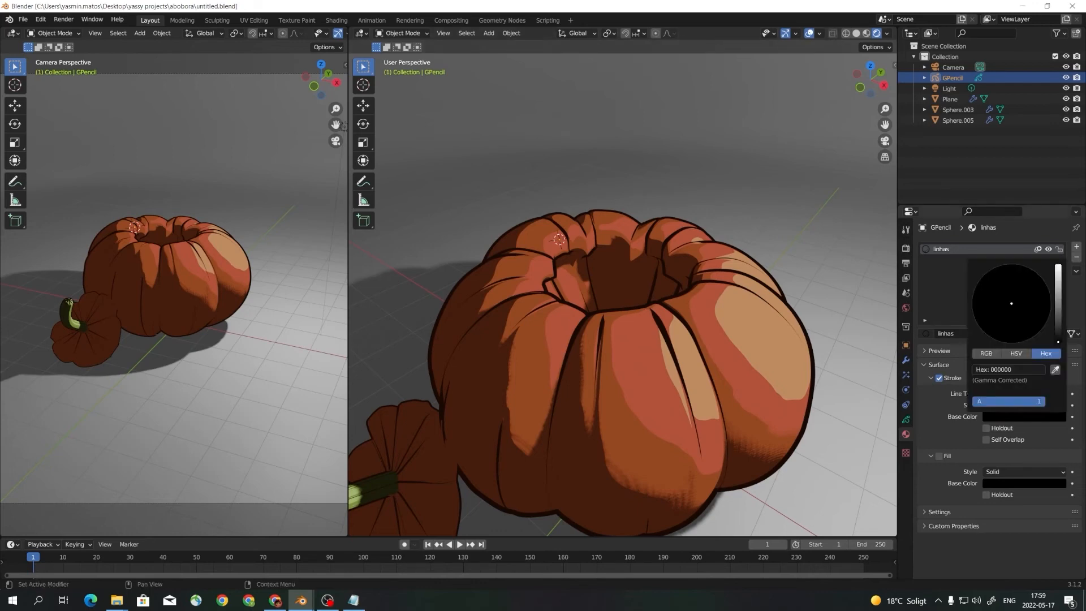
click(1055, 370)
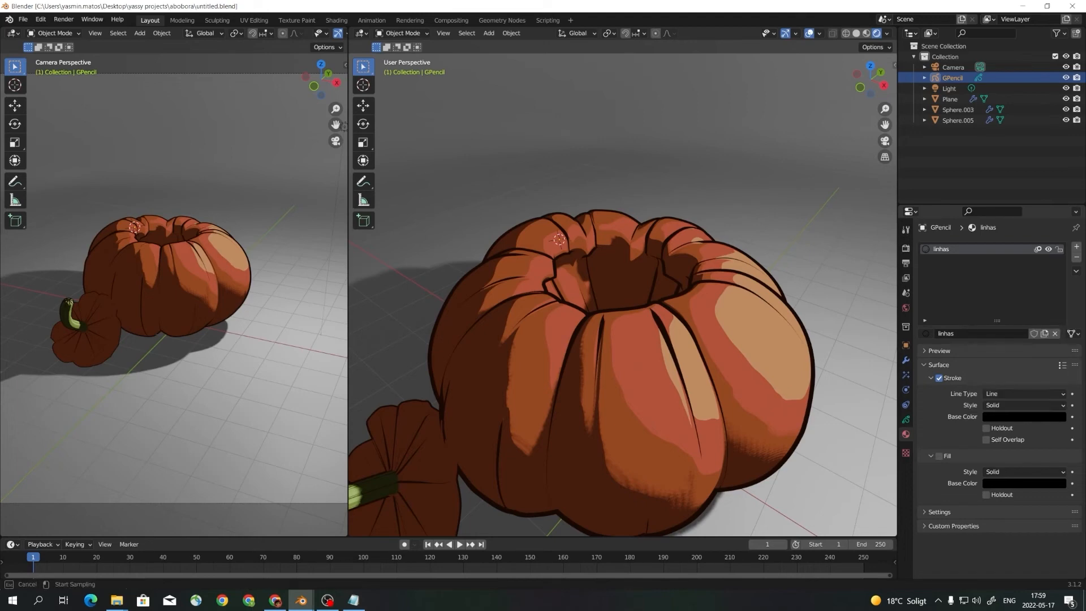
click(625, 478)
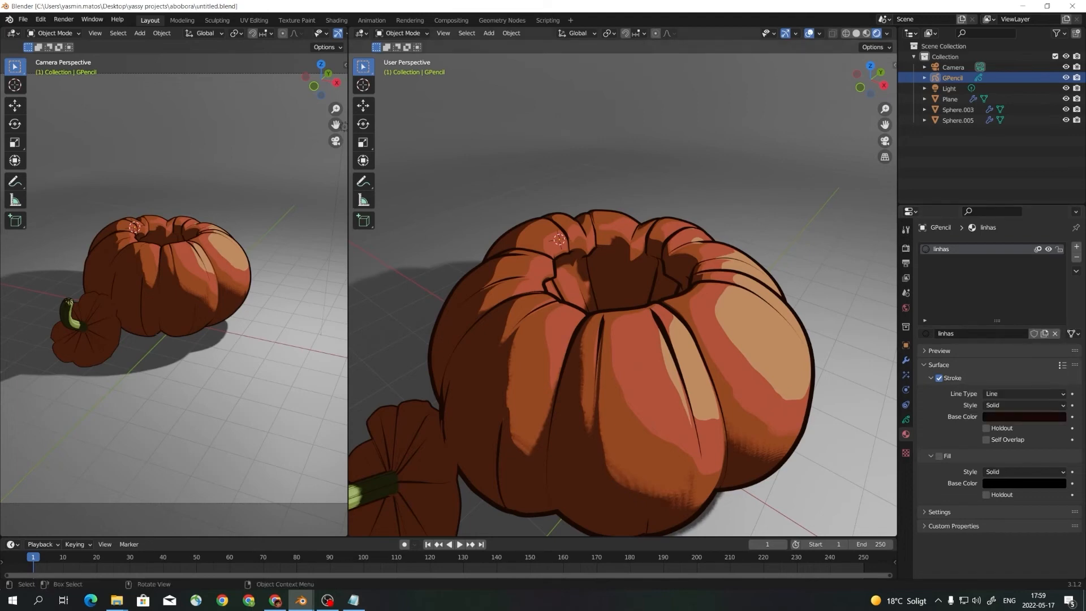
scroll(625, 340, down, 1)
mouse_move(625, 340)
middle_down()
mouse_move(608, 311)
mouse_move(626, 318)
mouse_move(627, 354)
middle_up()
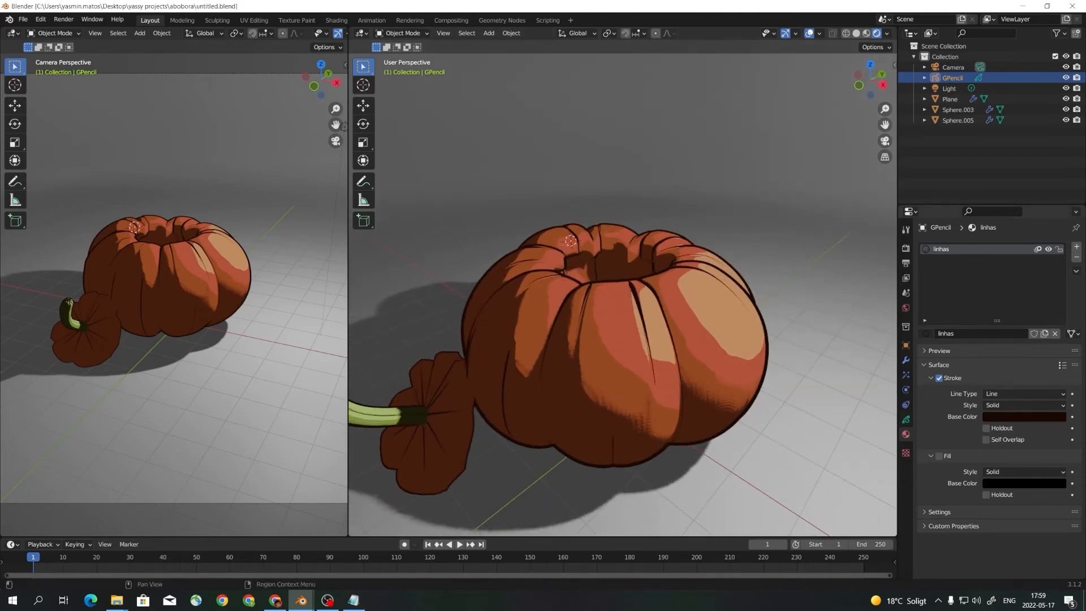
Turn off Use Lights for the Grease Pencil object's GP_Layer.
click(906, 420)
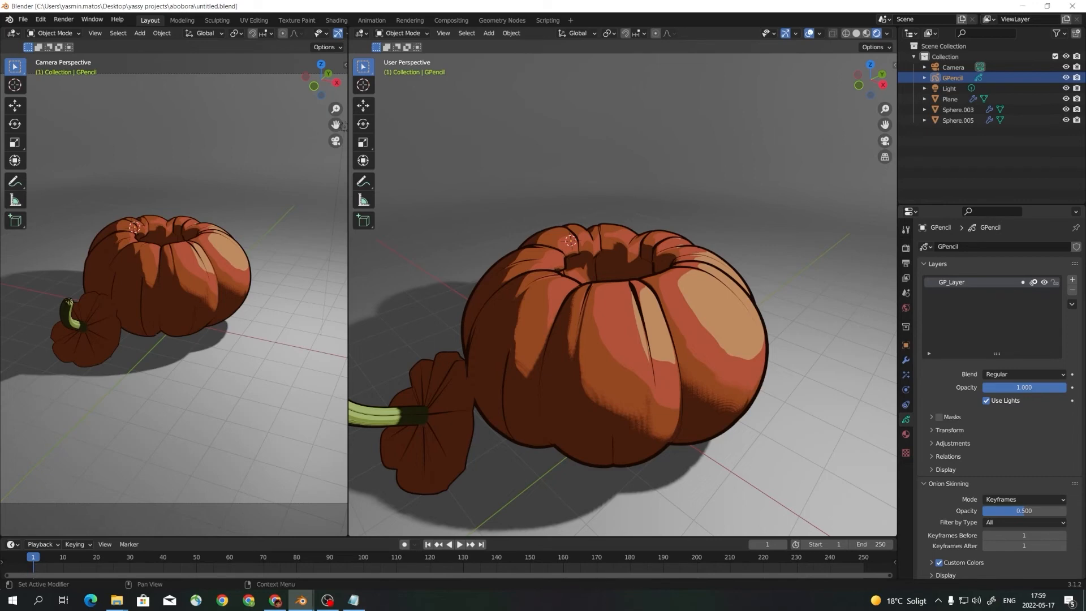
click(986, 401)
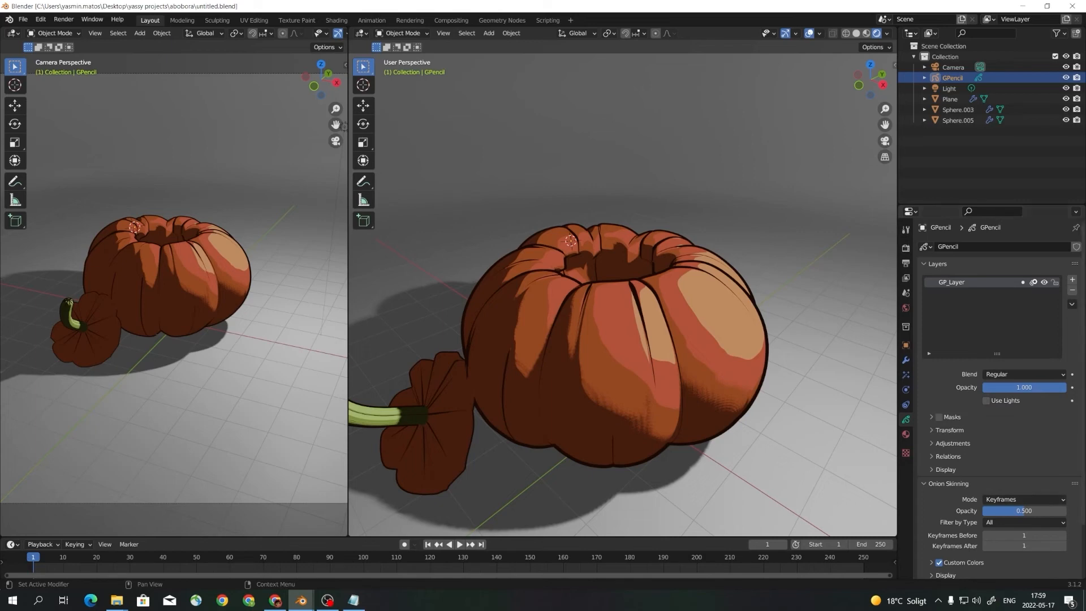
middle_drag(622, 339, 607, 357)
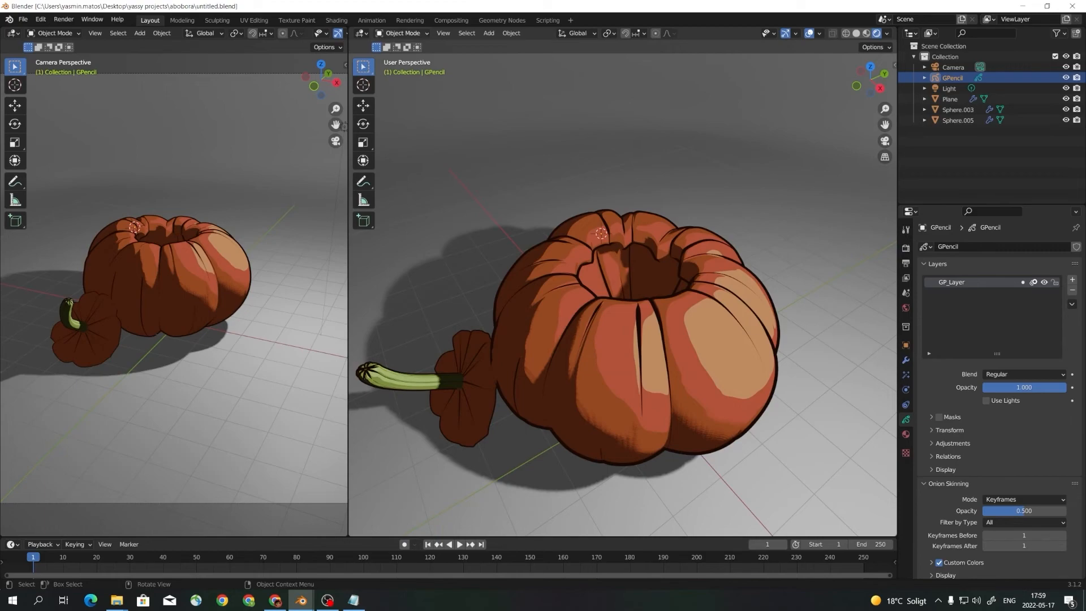
Switch the Grease Pencil object to Draw Mode and set stroke placement to Surface with an offset of 0.
click(402, 33)
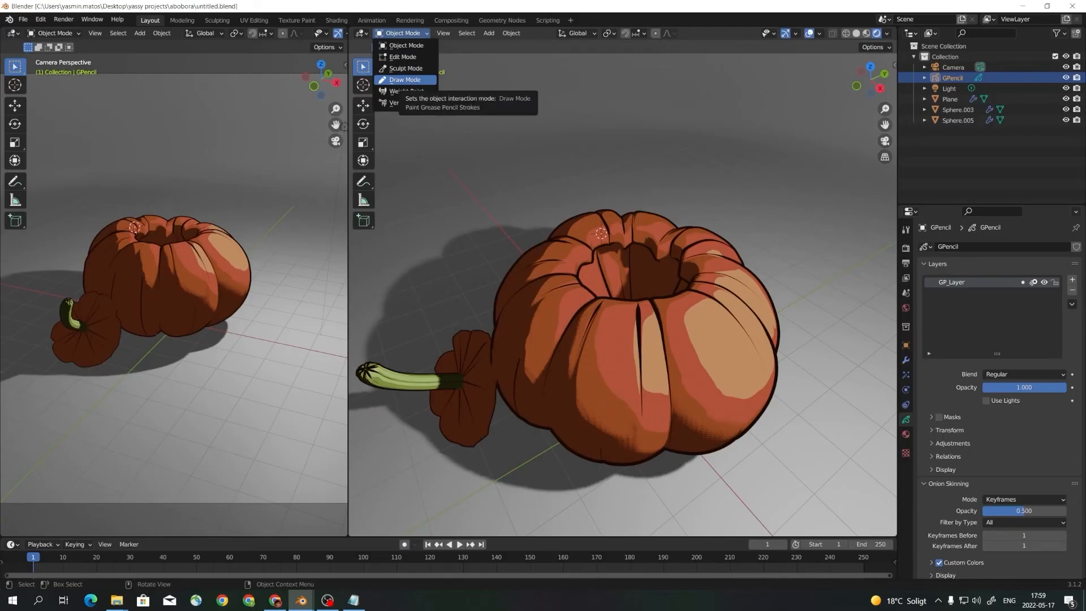
click(404, 79)
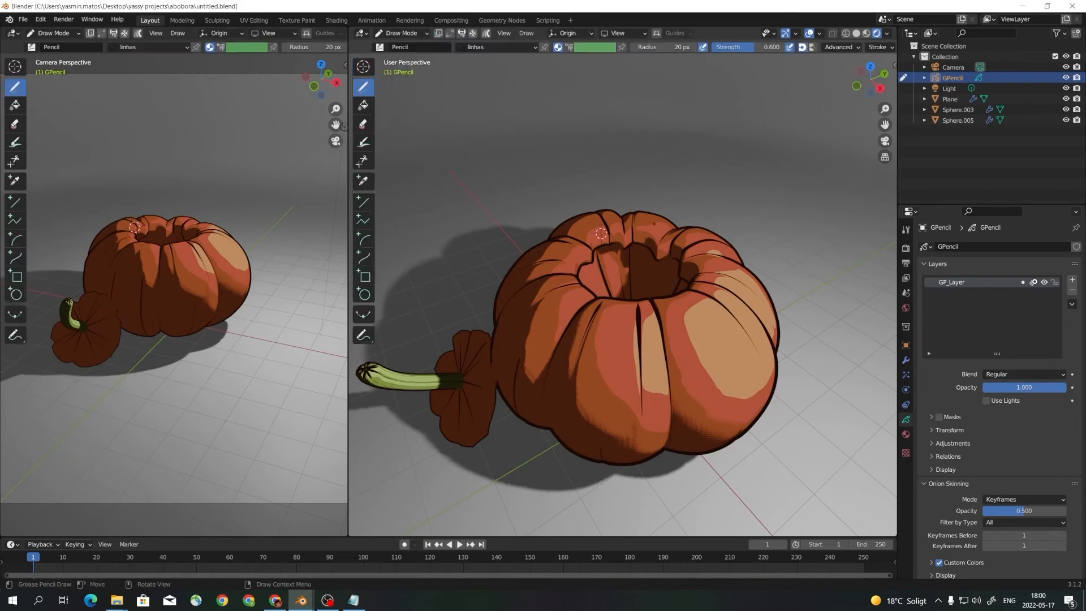
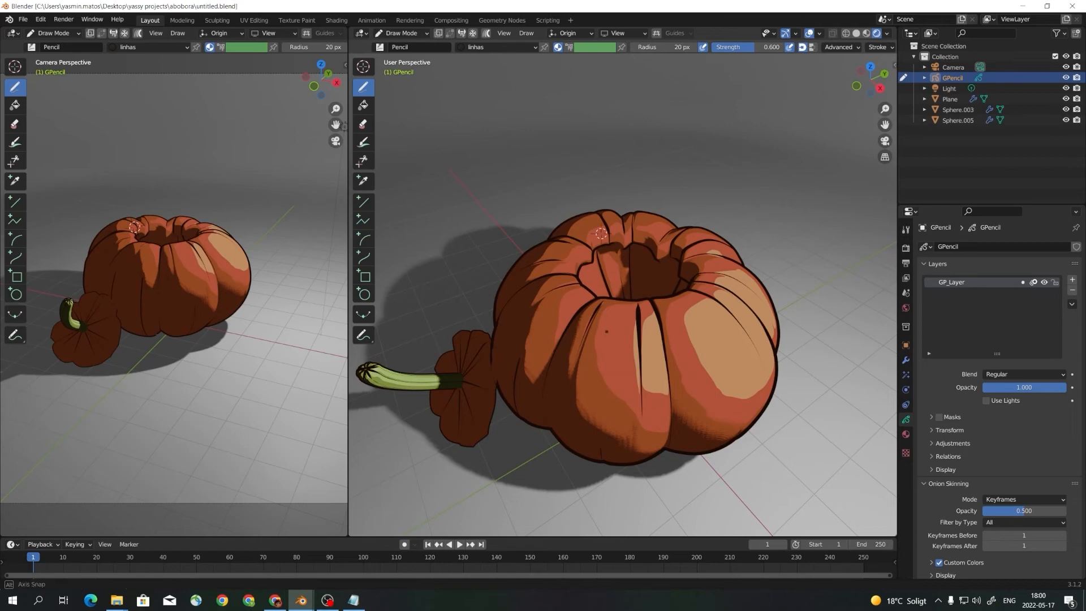
middle_drag(601, 233, 607, 291)
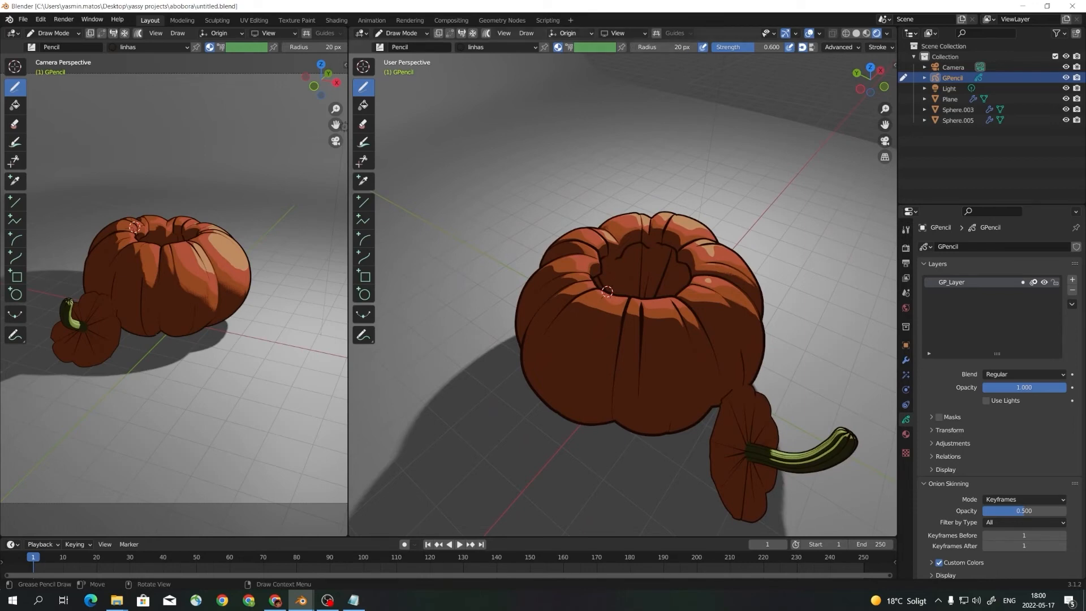
click(569, 32)
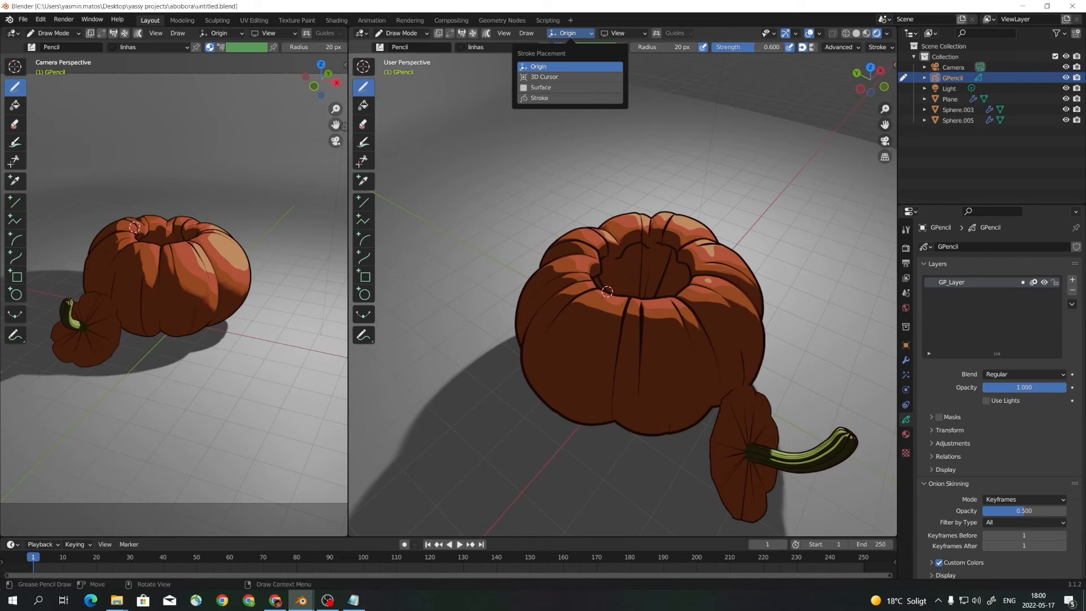
click(541, 87)
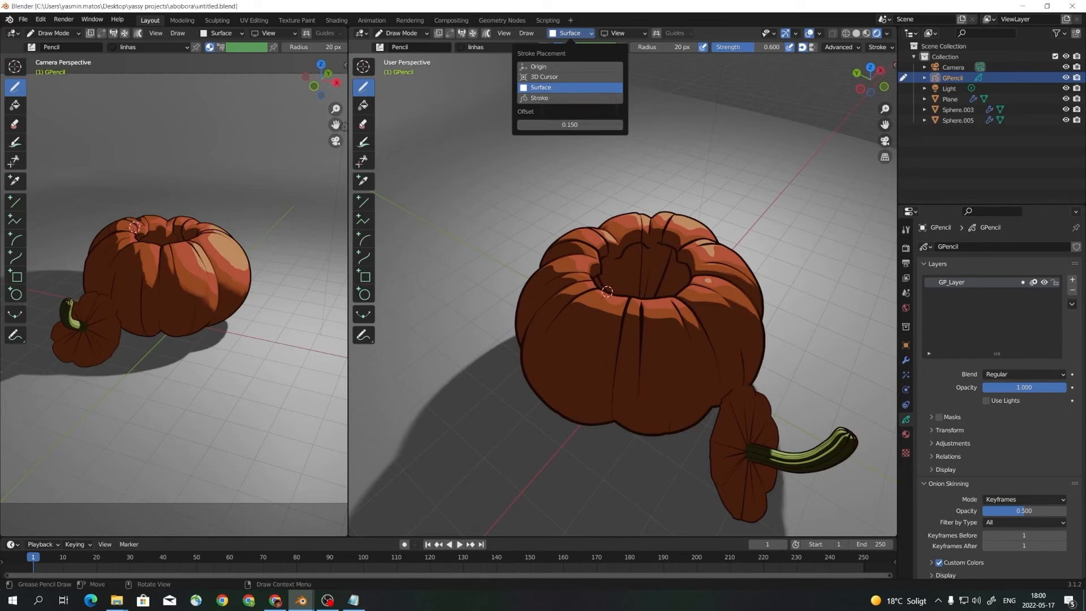
click(570, 124)
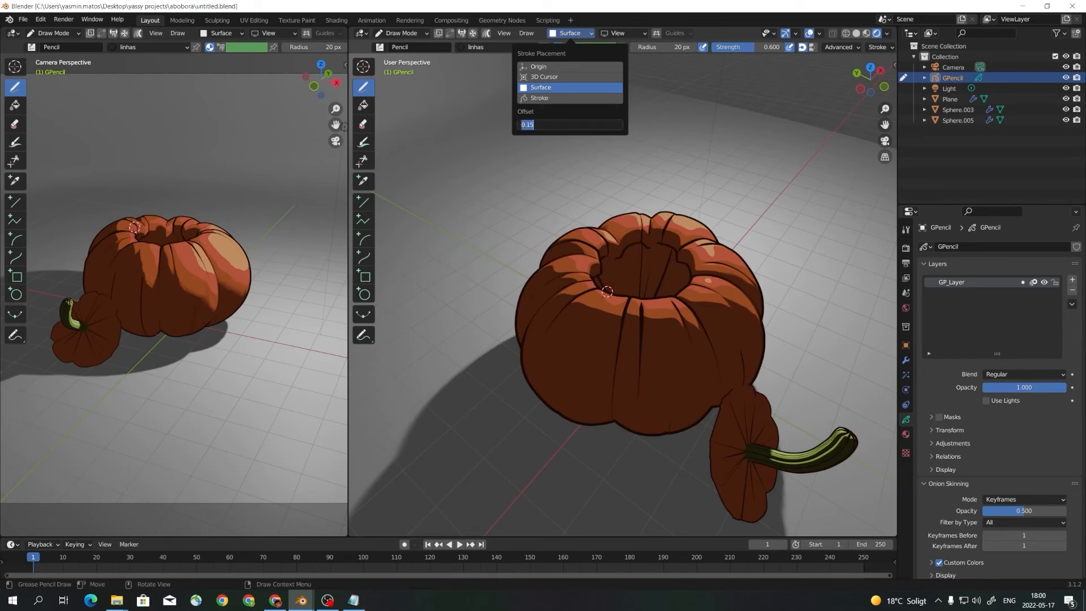
text(0)
key(Return)
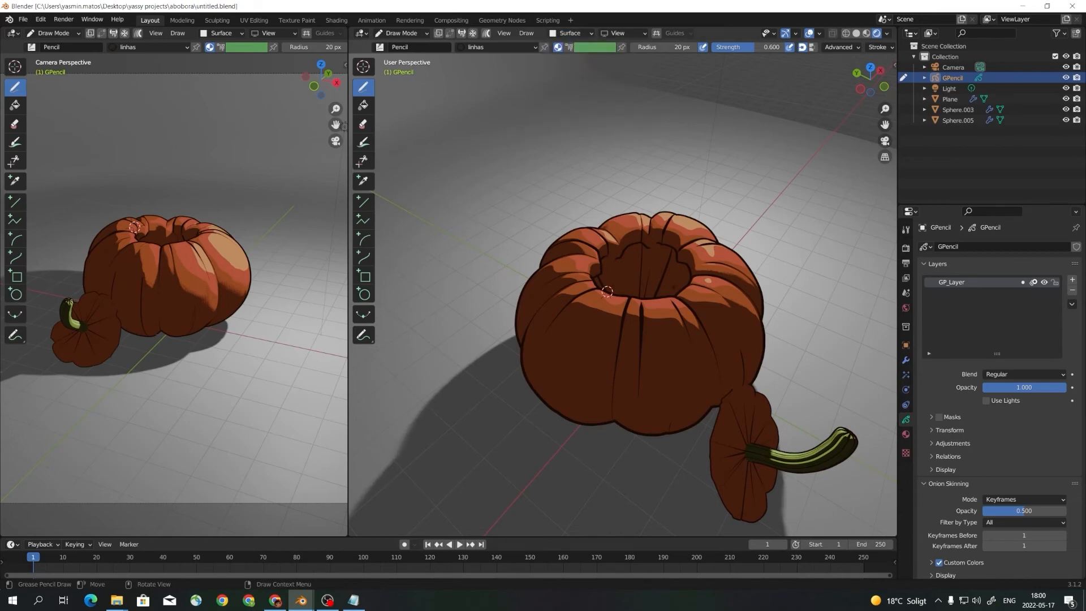
Set the pencil's stroke post-processing Smooth to 2.000 and enable Stabilize Stroke with a radius of 65 px.
middle_drag(674, 287, 574, 253)
scroll(839, 47, down, 6)
scroll(623, 294, down, 1)
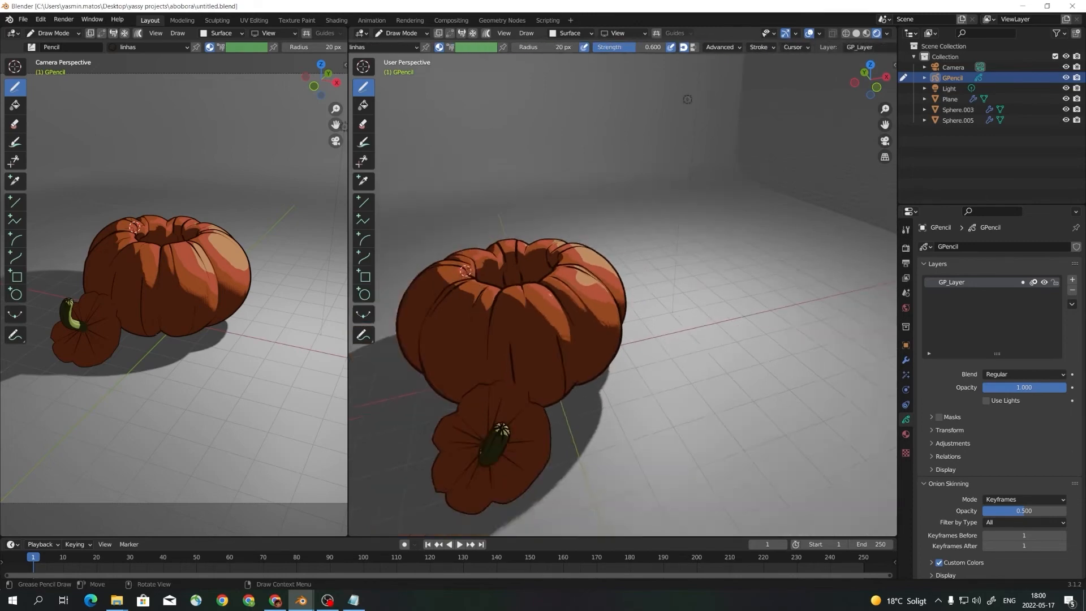
scroll(687, 100, down, 3)
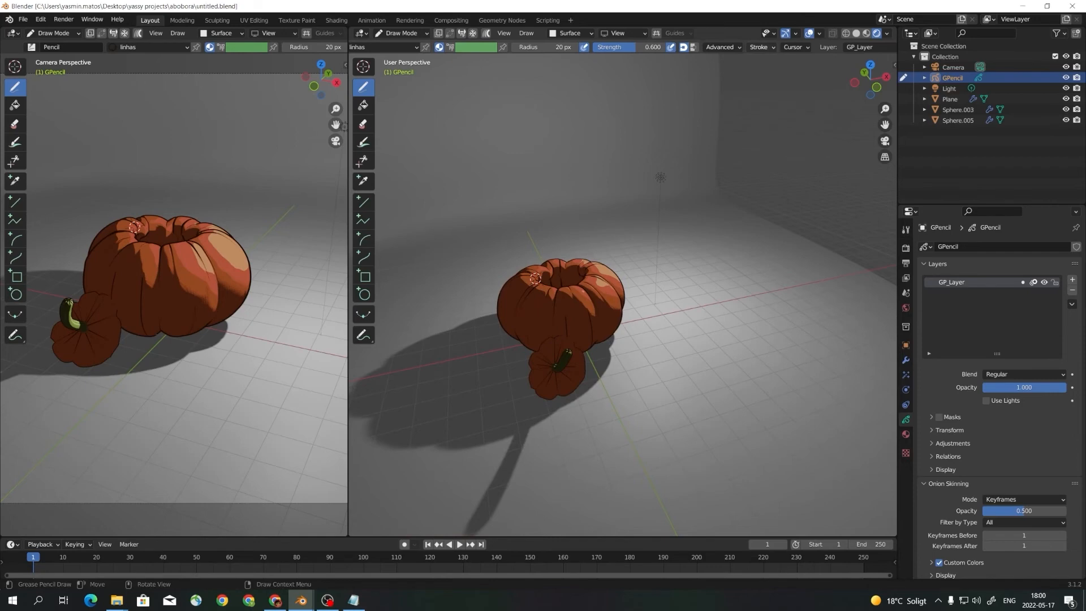
click(762, 47)
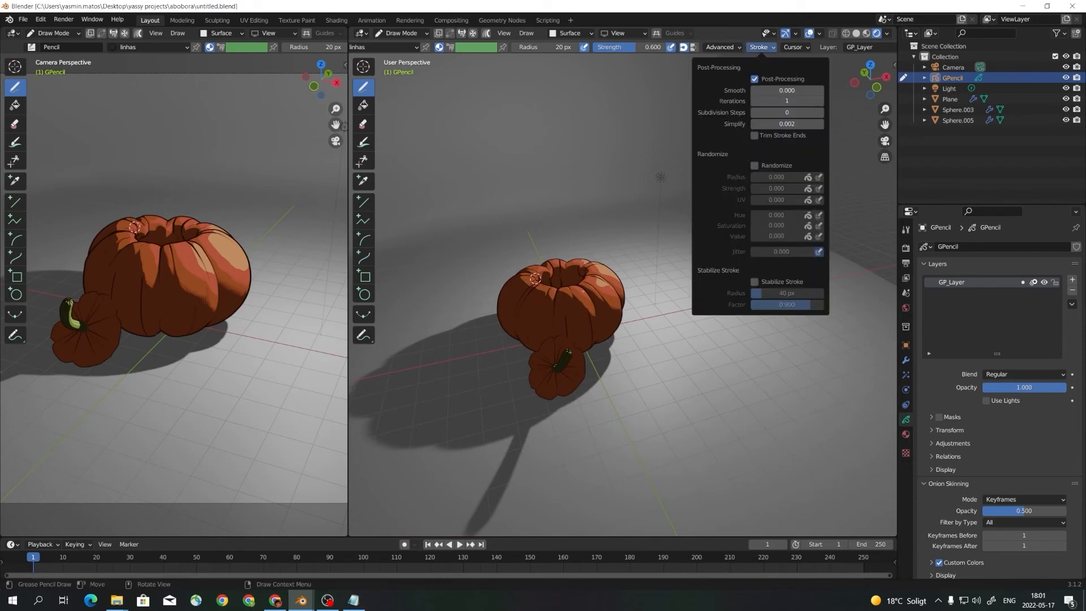
drag(787, 91, 1064, 91)
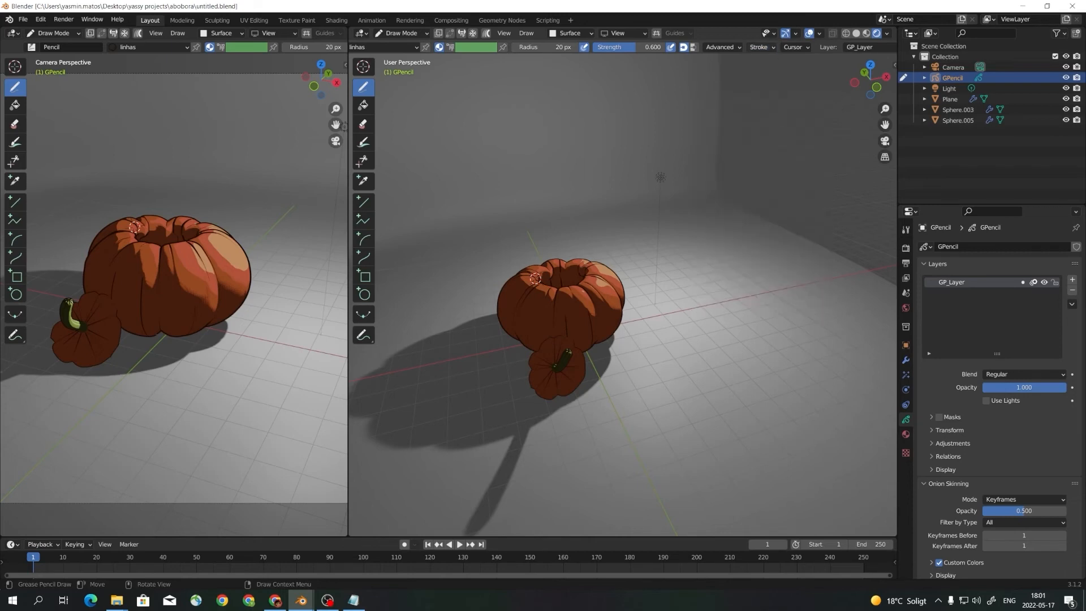
click(760, 47)
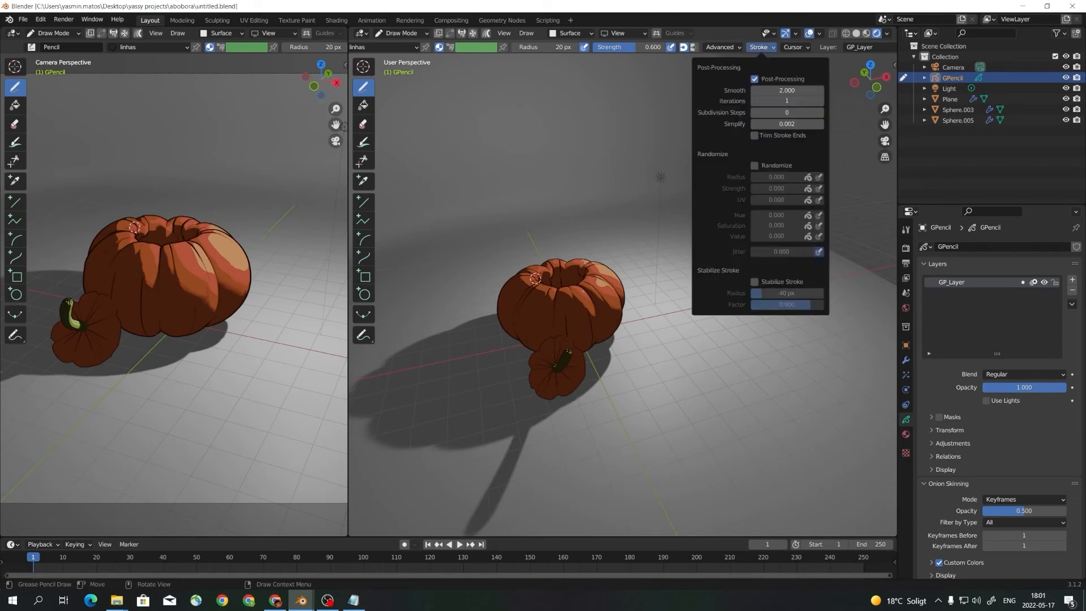
click(755, 282)
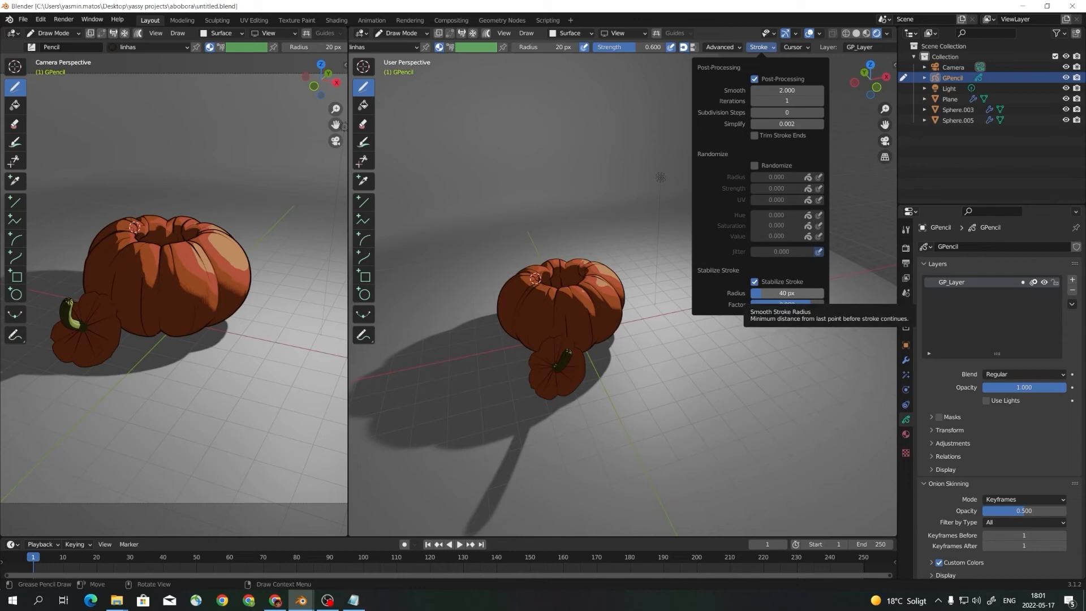
drag(780, 293, 791, 293)
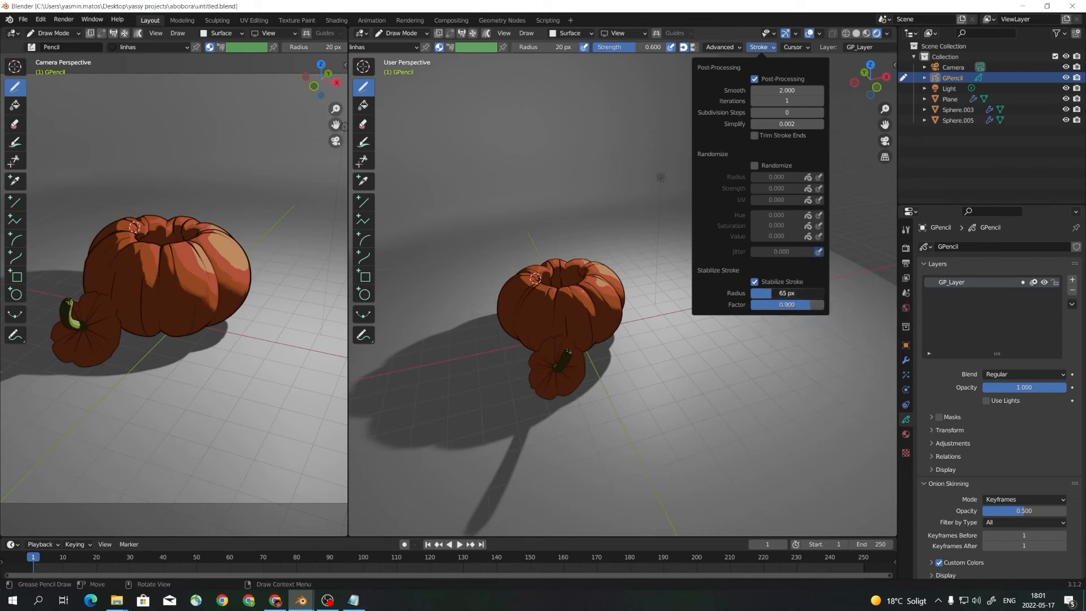
Set the pencil brush's strength to 1.000 and its radius to 33 px.
drag(631, 47, 665, 47)
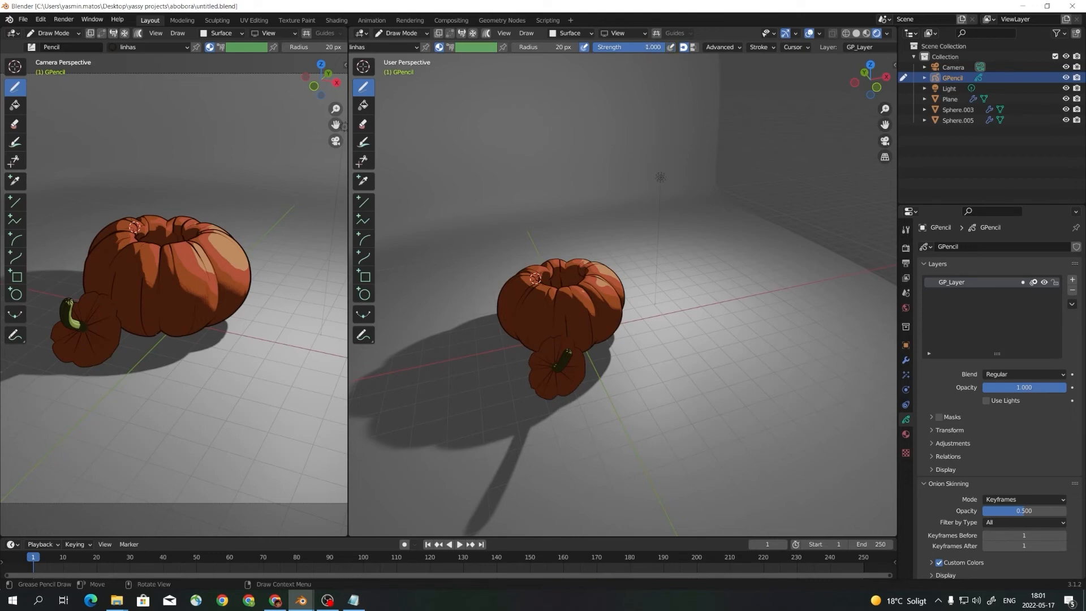
scroll(452, 295, up, 3)
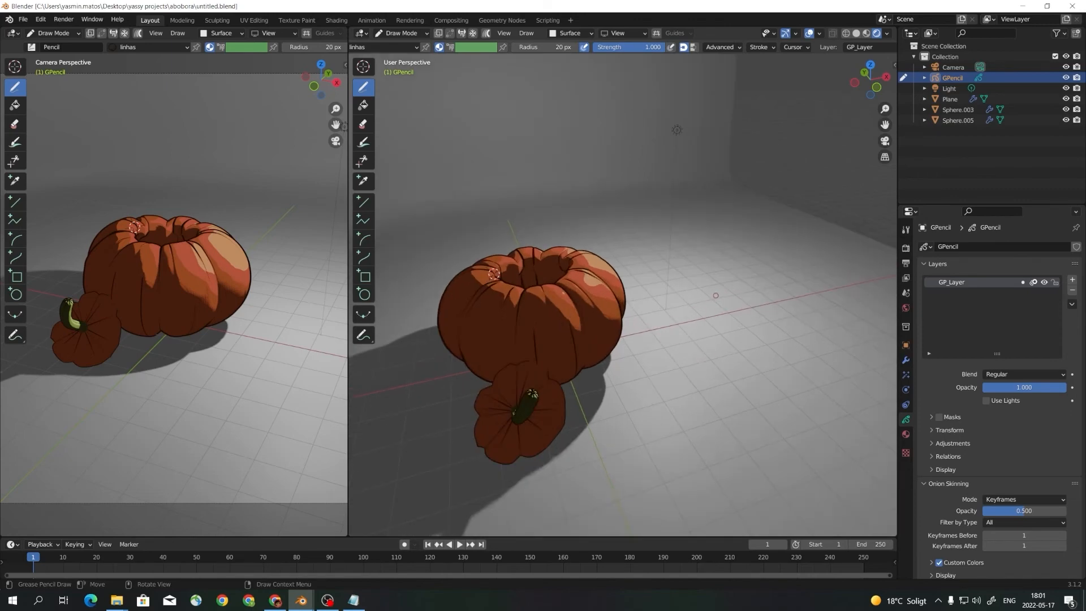
middle_drag(717, 294, 640, 296)
scroll(537, 290, up, 3)
middle_drag(551, 290, 615, 266)
scroll(615, 266, up, 1)
scroll(615, 266, up, 1)
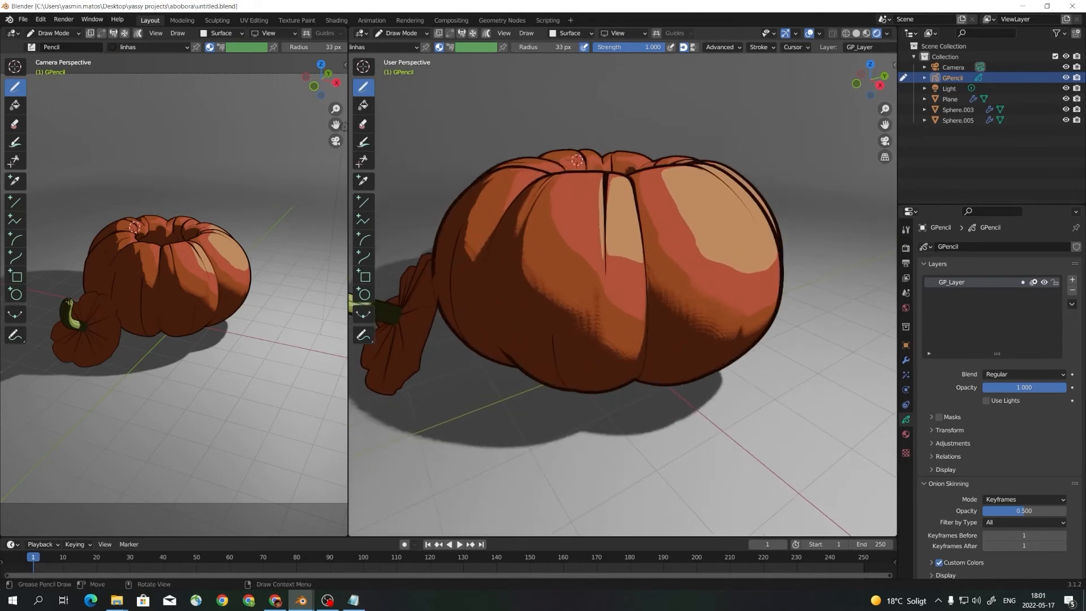
middle_drag(577, 160, 446, 110)
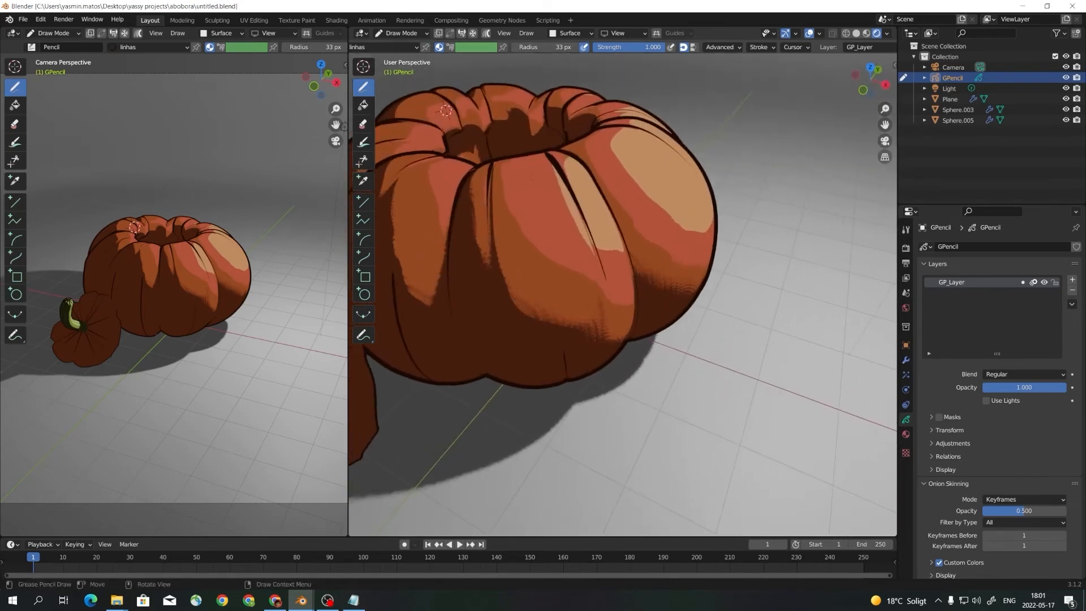
Try drawing two pencil strokes on the front of the pumpkin, and undo them.
drag(530, 176, 546, 243)
drag(588, 333, 571, 231)
key(ctrl+z)
key(ctrl+z)
middle_drag(588, 283, 557, 283)
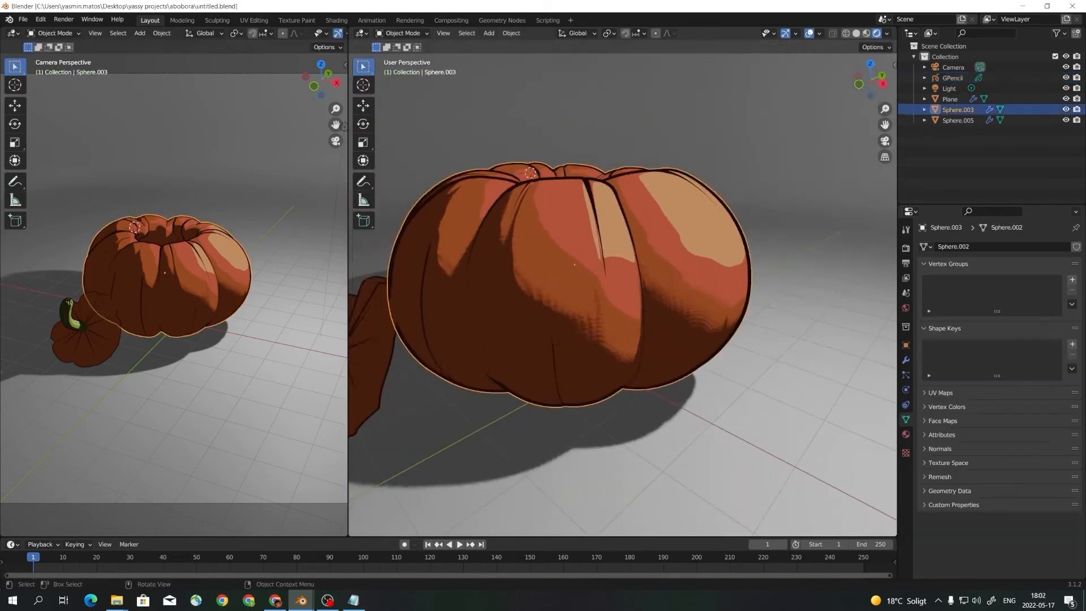
Reposition the point light to change the shading on the pumpkin.
key(g)
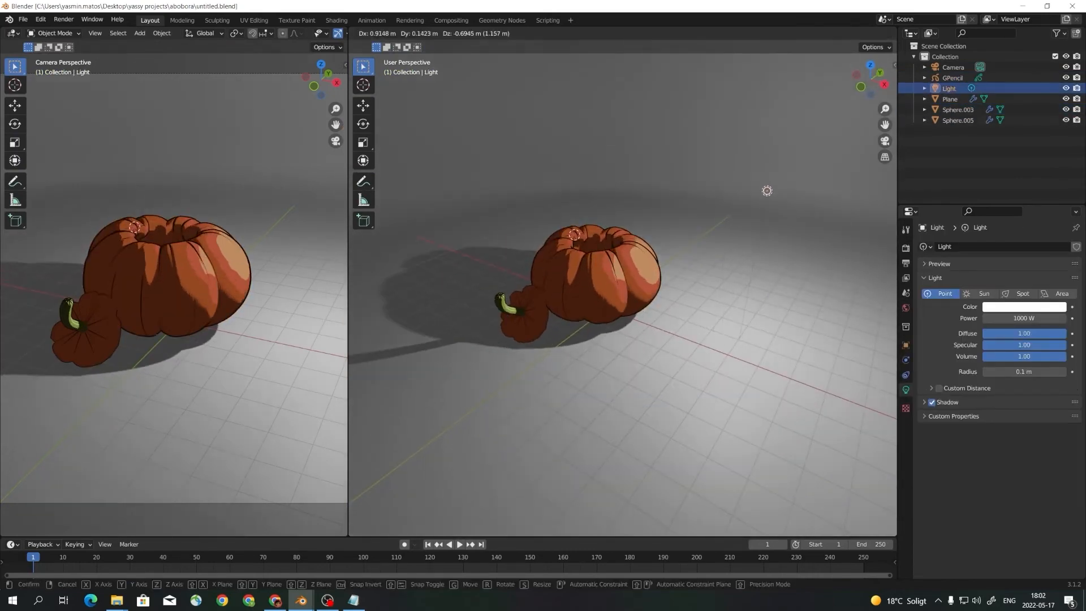
click(766, 189)
scroll(679, 271, up, 5)
mouse_move(679, 272)
middle_down()
mouse_move(639, 226)
mouse_move(622, 223)
mouse_move(640, 260)
mouse_move(634, 243)
middle_up()
scroll(639, 260, down, 3)
scroll(634, 260, up, 2)
key(g)
click(639, 238)
click(639, 181)
key(ctrl+Tab)
click(641, 170)
key(ctrl+Tab)
click(953, 78)
key(ctrl+Tab)
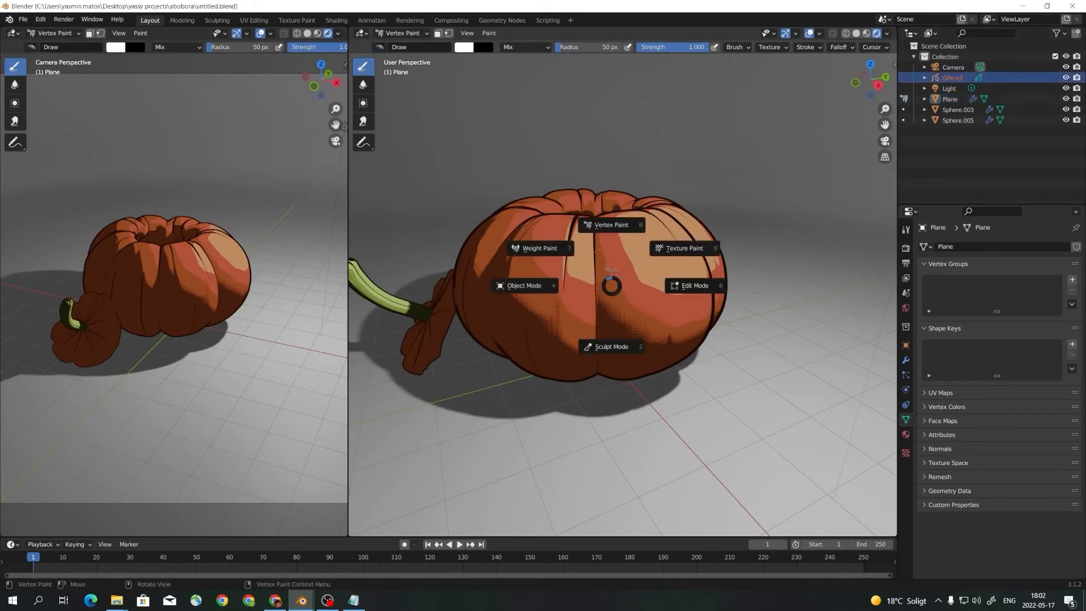
click(524, 285)
click(403, 33)
click(413, 46)
click(588, 255)
click(403, 33)
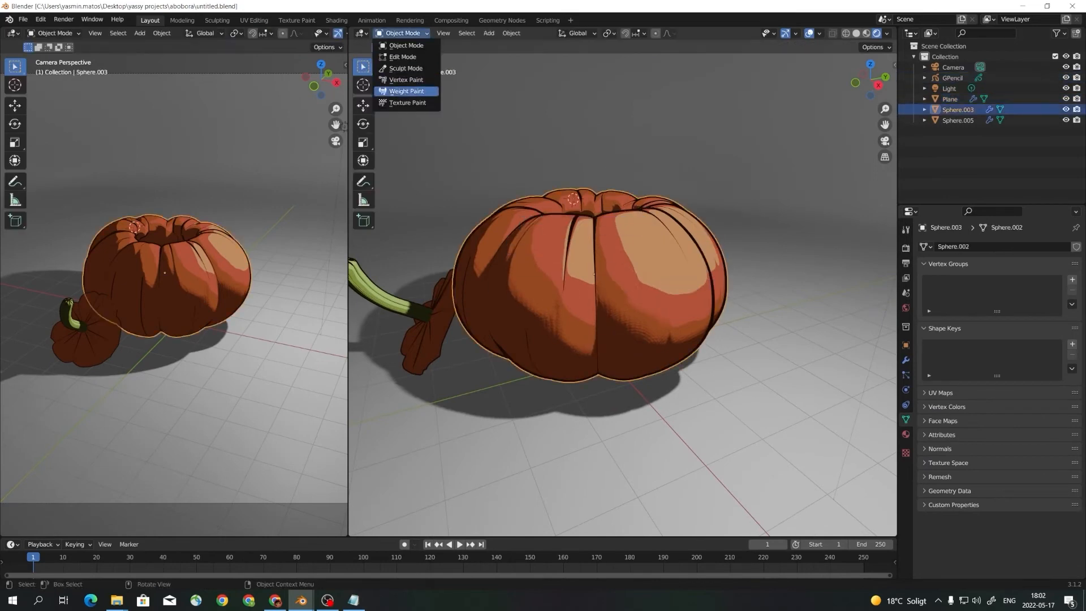
Switch the pumpkin's Grease Pencil object to Draw Mode and draw a short vertical line on the lit front segment.
click(953, 78)
click(402, 33)
click(404, 79)
scroll(649, 238, up, 1)
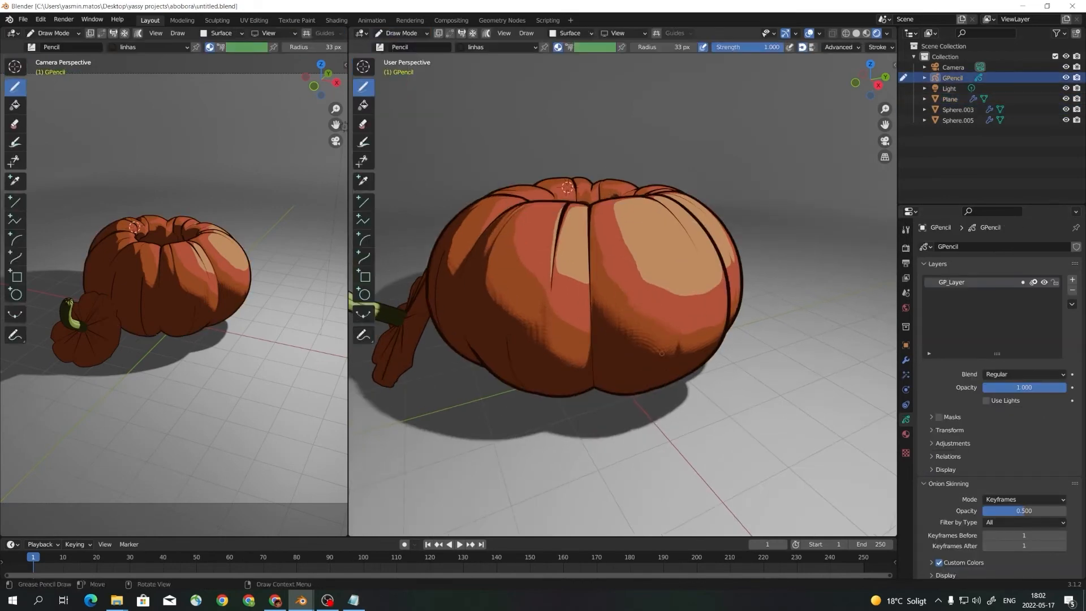
middle_drag(662, 353, 618, 341)
drag(649, 202, 654, 287)
mouse_move(724, 468)
middle_down()
mouse_move(676, 447)
mouse_move(628, 396)
mouse_move(514, 363)
mouse_move(722, 367)
middle_up()
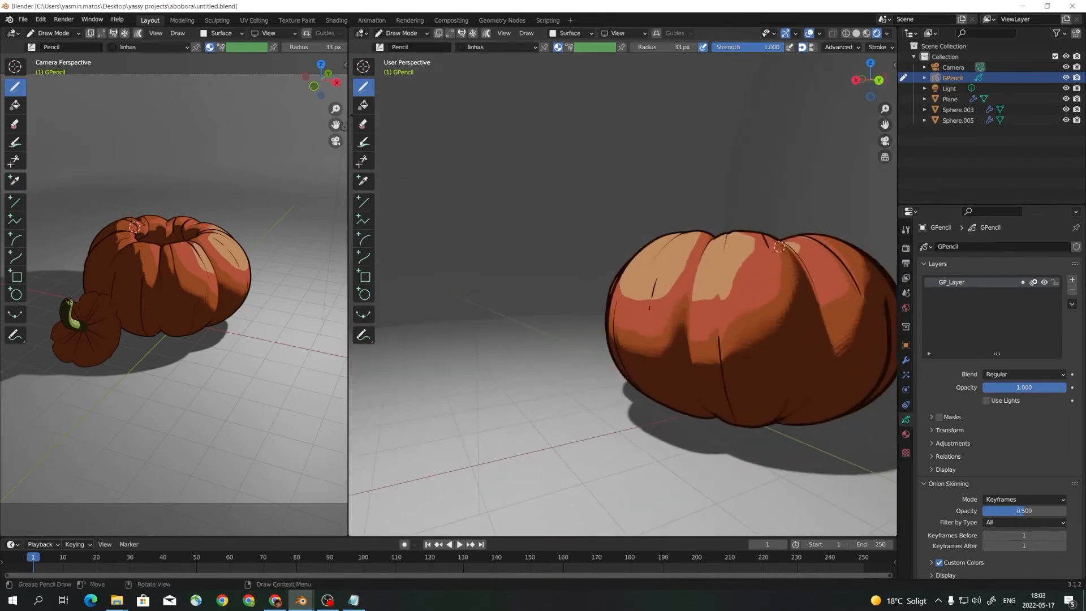
Draw short pencil lines on other segments around the side of the pumpkin.
mouse_move(779, 247)
middle_down()
mouse_move(735, 249)
mouse_move(795, 243)
middle_up()
scroll(694, 343, down, 2)
middle_drag(711, 341, 734, 357)
middle_drag(731, 261, 773, 288)
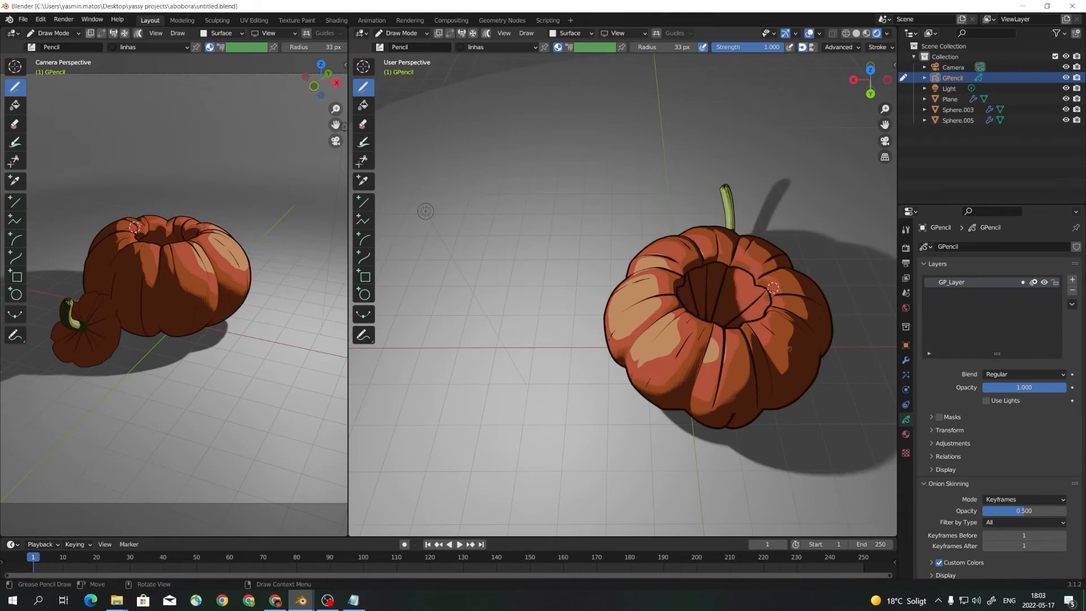
middle_drag(789, 350, 667, 340)
drag(666, 392, 699, 420)
middle_drag(682, 405, 645, 362)
drag(542, 478, 546, 506)
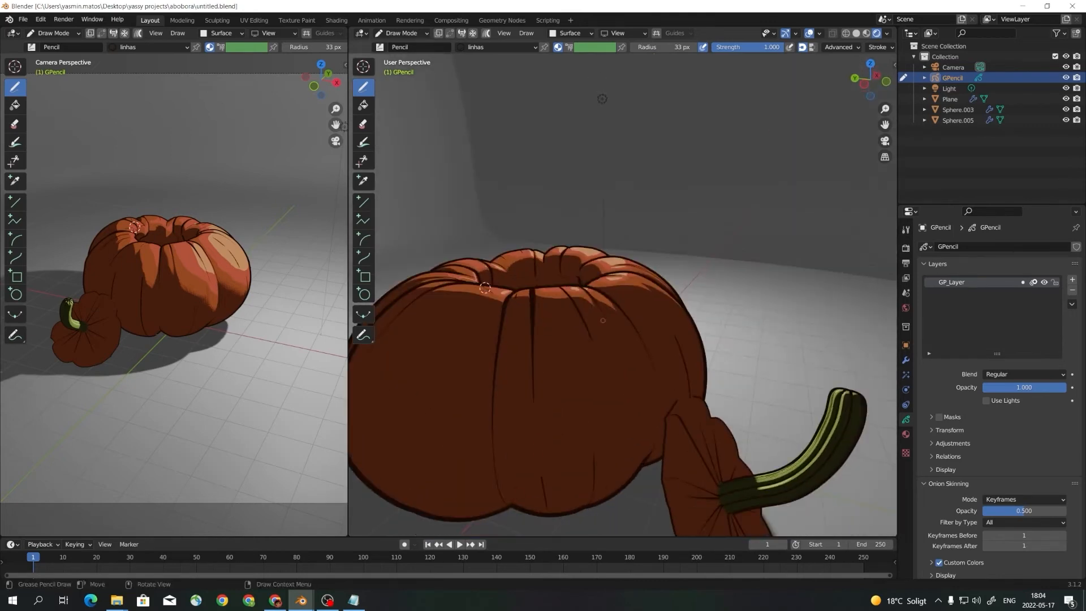
Draw further vertical pencil lines on the pumpkin's shaded and front segments, and set the pencil radius to 42 px.
click(879, 47)
click(876, 281)
scroll(634, 340, down, 3)
middle_drag(611, 347, 650, 340)
drag(624, 322, 624, 357)
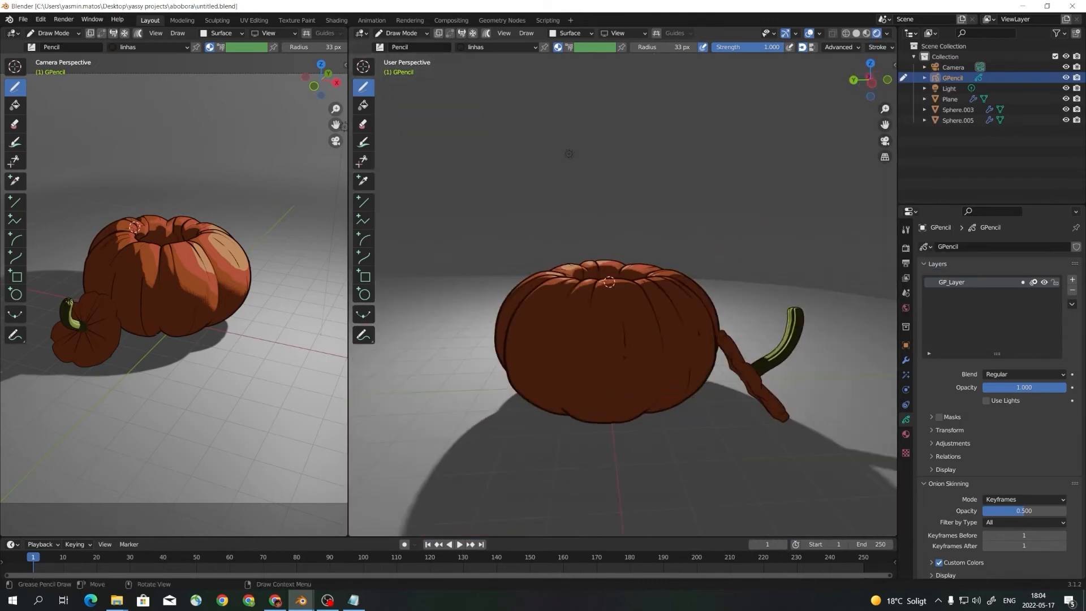
mouse_move(624, 358)
middle_down()
mouse_move(679, 363)
mouse_move(751, 450)
mouse_move(854, 374)
middle_up()
drag(578, 293, 581, 354)
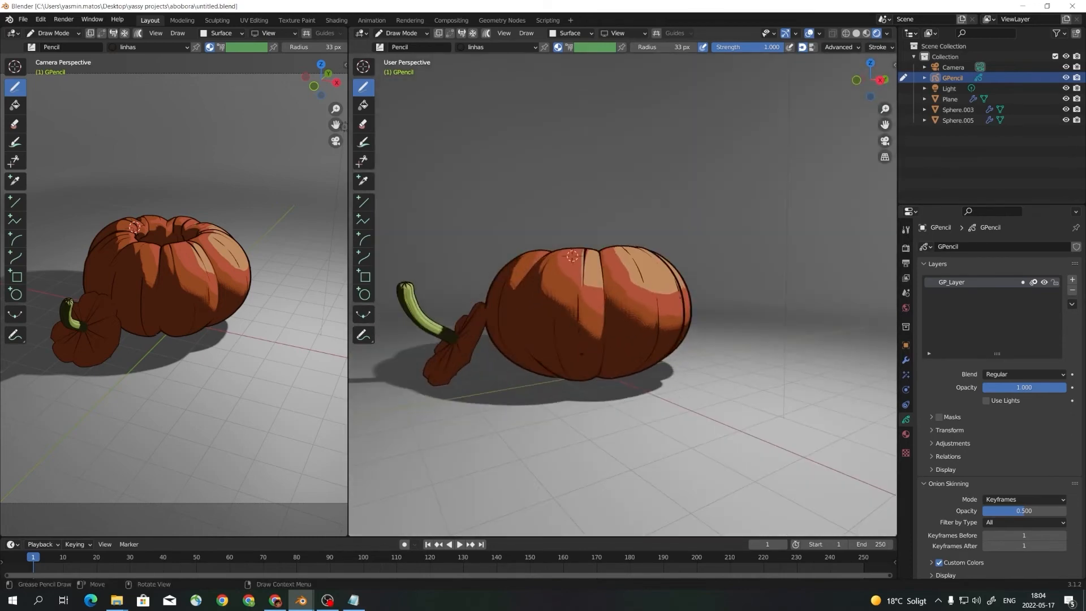
mouse_move(573, 255)
middle_down()
mouse_move(543, 255)
mouse_move(548, 217)
mouse_move(628, 250)
middle_up()
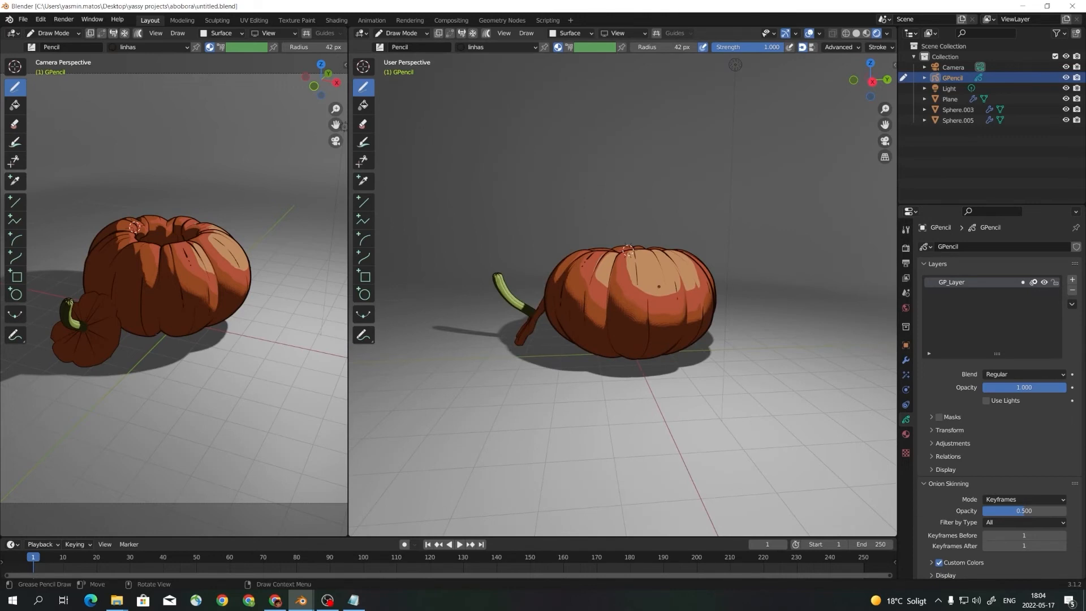
mouse_move(628, 250)
middle_down()
mouse_move(537, 259)
mouse_move(648, 241)
middle_up()
Return to Object Mode and select the pumpkin's lid.
key(ctrl+Tab)
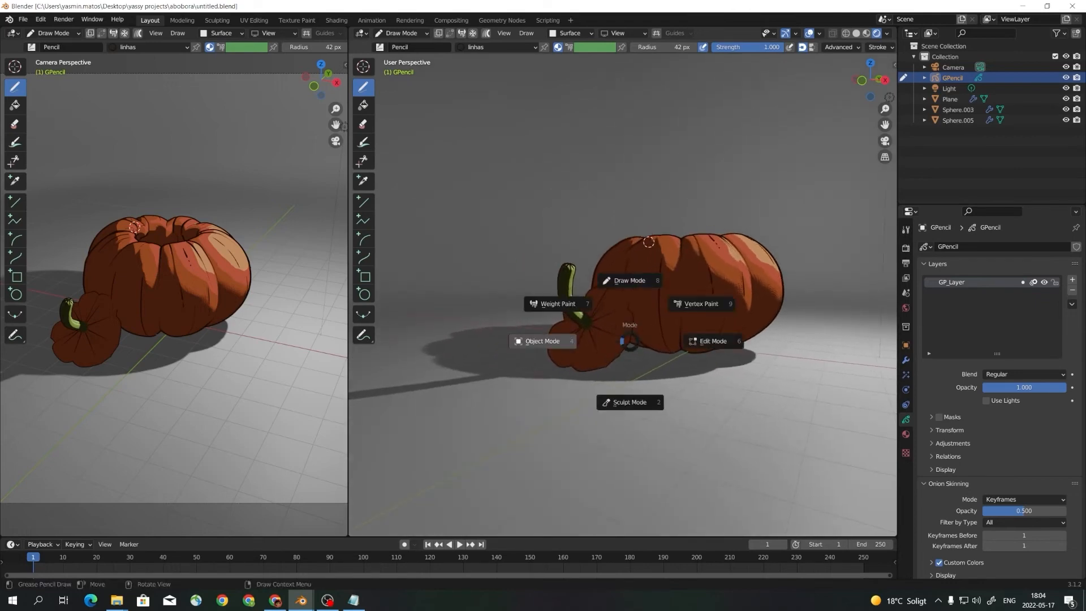
click(542, 341)
click(588, 339)
middle_drag(589, 340, 566, 340)
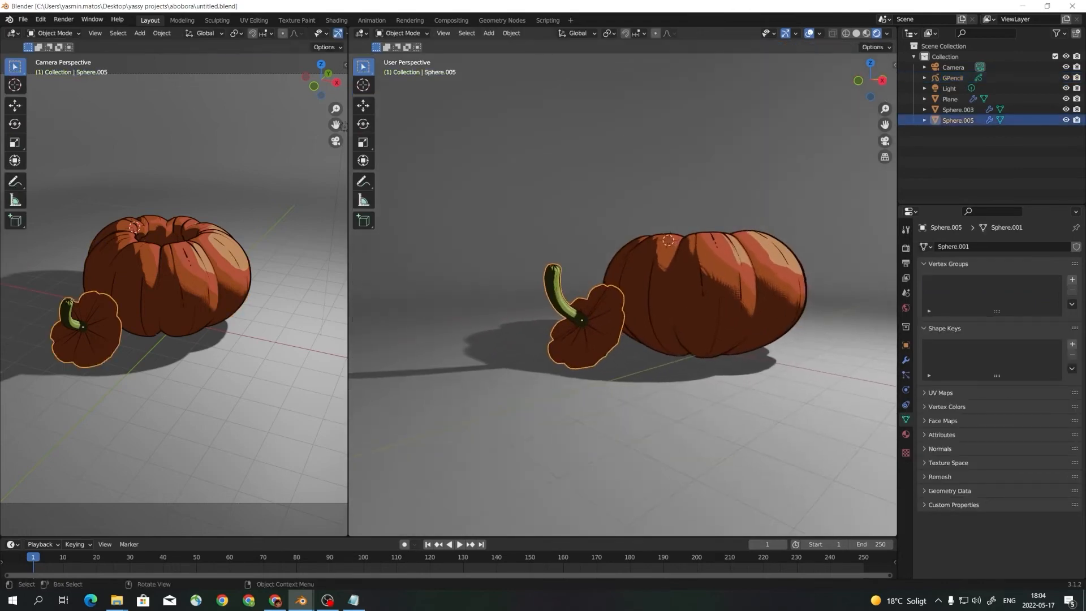
Select the Grease Pencil lines and try moving them off the pumpkin.
click(699, 285)
mouse_move(699, 286)
middle_down()
mouse_move(667, 275)
mouse_move(666, 297)
middle_up()
click(591, 336)
click(657, 308)
click(697, 283)
scroll(696, 295, down, 3)
scroll(666, 275, up, 1)
middle_drag(817, 115, 821, 119)
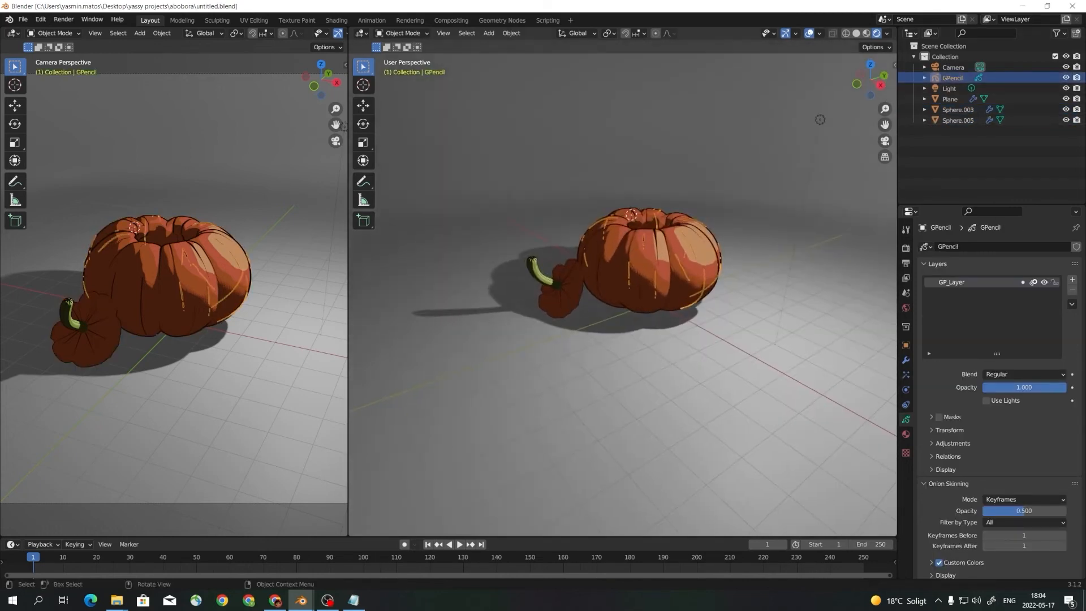
key(g)
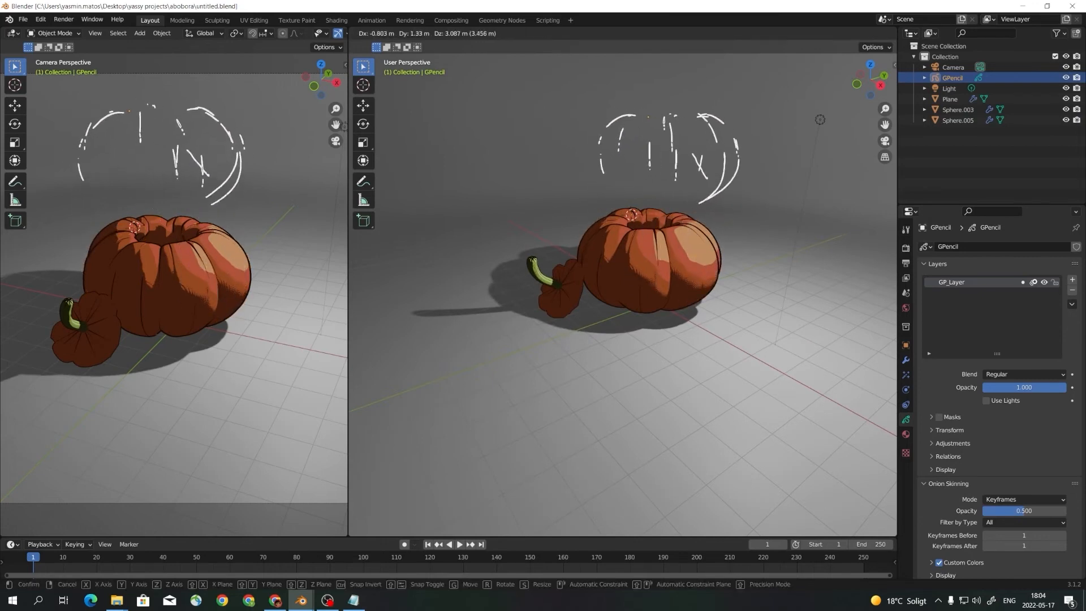
right_click(820, 119)
click(651, 266)
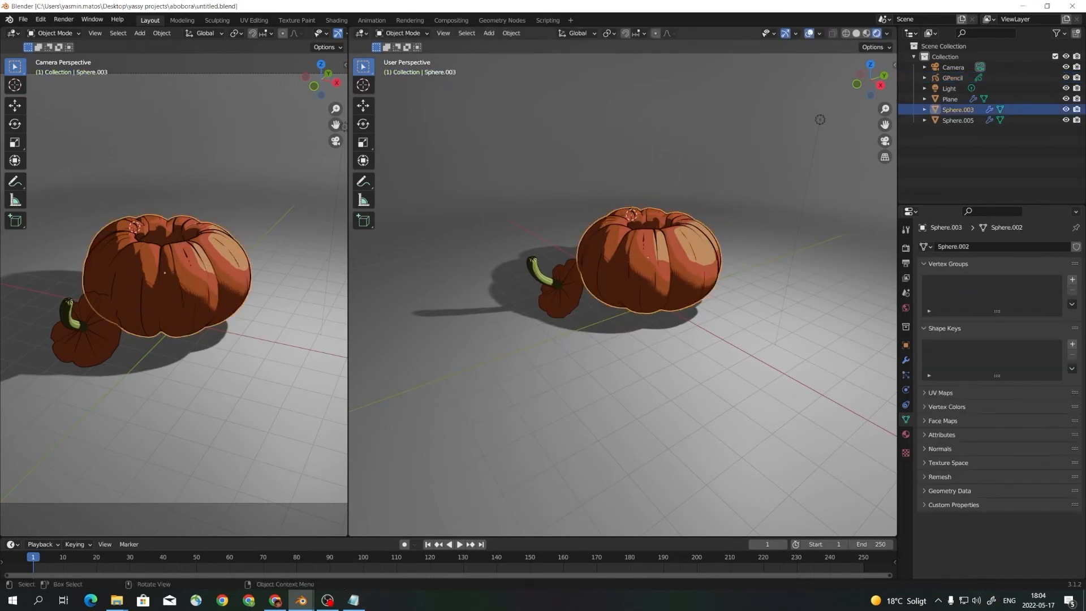
click(651, 266)
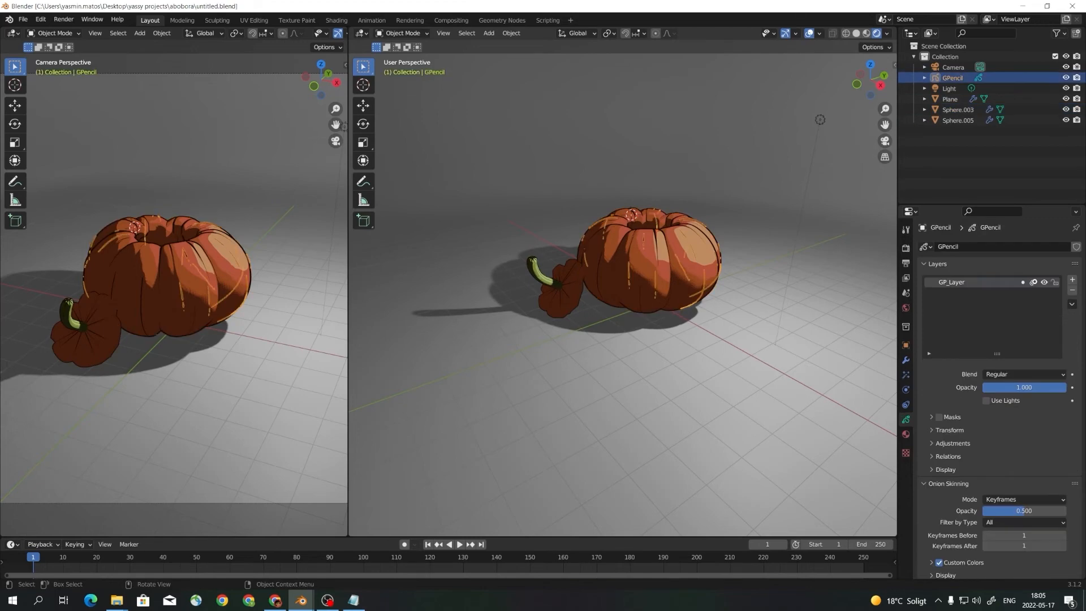
Examine the lid, the pumpkin and the Grease Pencil lines by selecting each object in turn.
mouse_move(651, 266)
shift+middle_down()
mouse_move(658, 301)
mouse_move(721, 296)
shift+middle_up()
scroll(707, 305, up, 1)
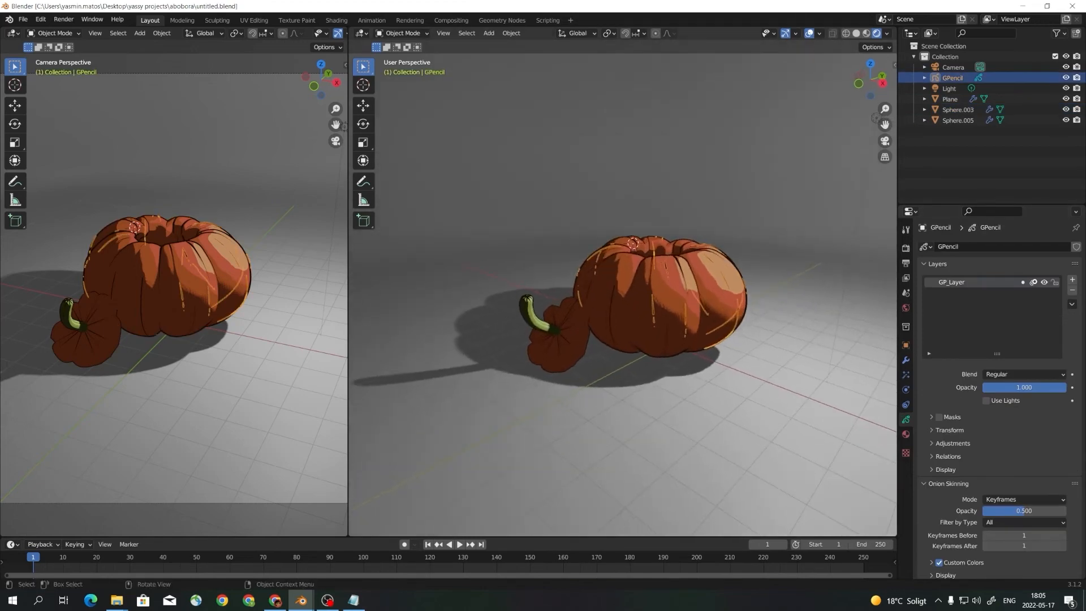
click(566, 340)
middle_drag(565, 340, 568, 328)
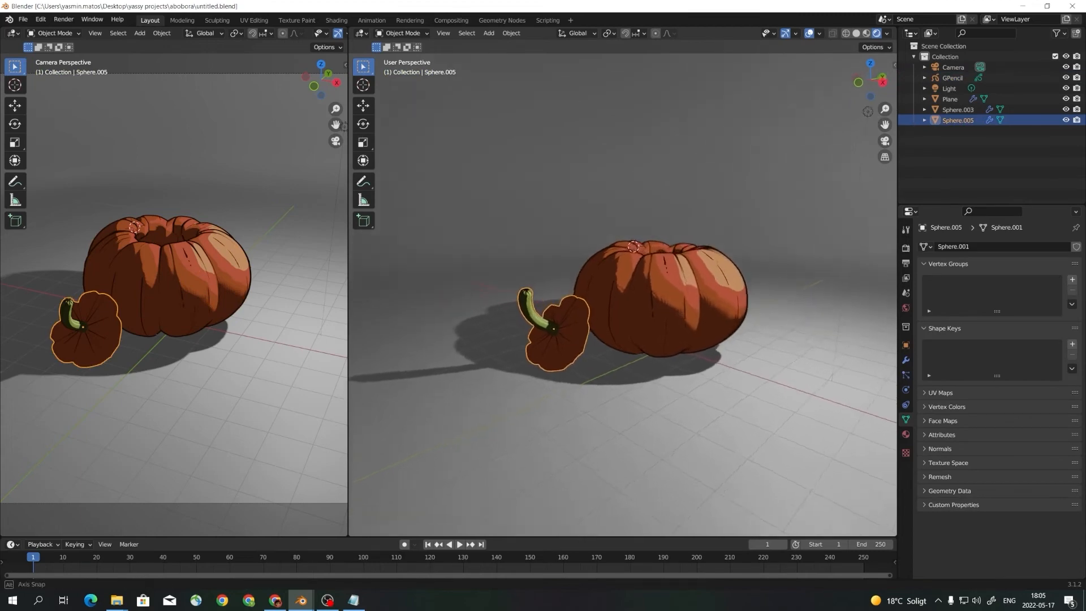
middle_drag(868, 112, 876, 107)
scroll(623, 305, up, 1)
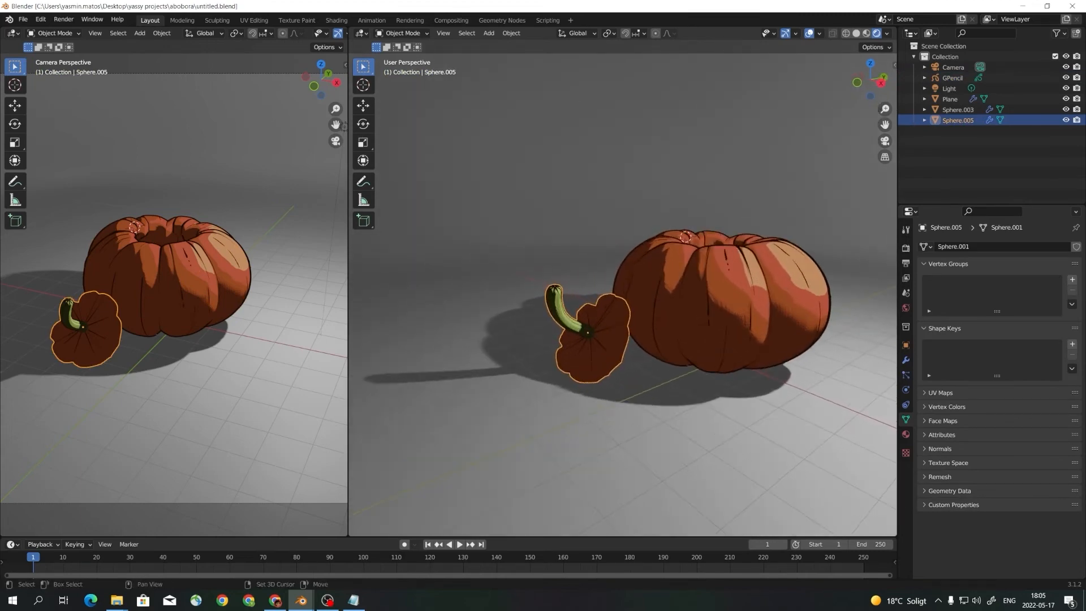
mouse_move(623, 306)
shift+middle_down()
mouse_move(647, 305)
mouse_move(638, 303)
shift+middle_up()
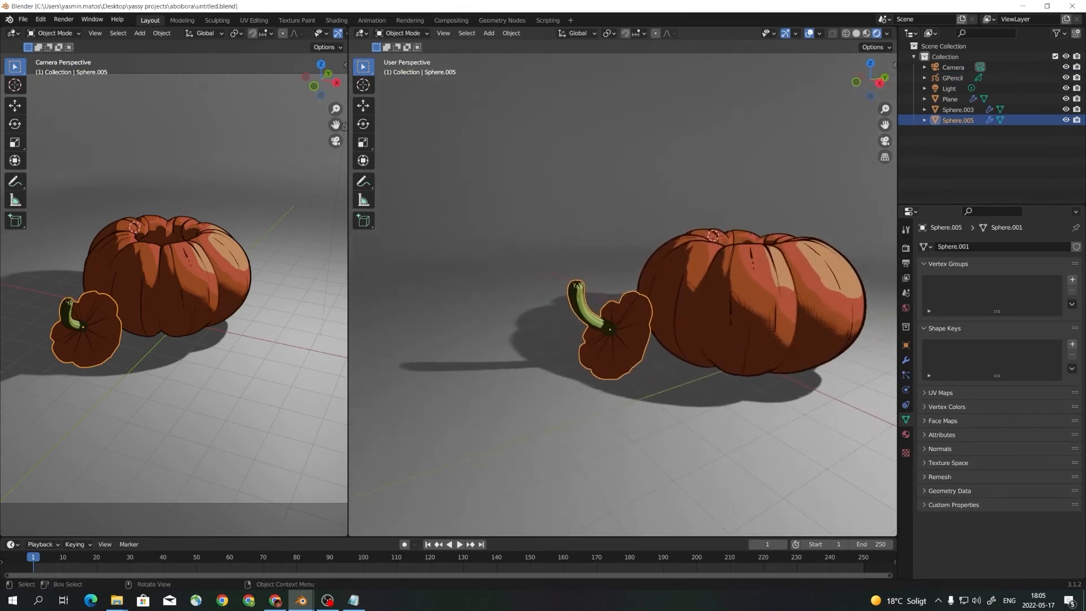
click(736, 305)
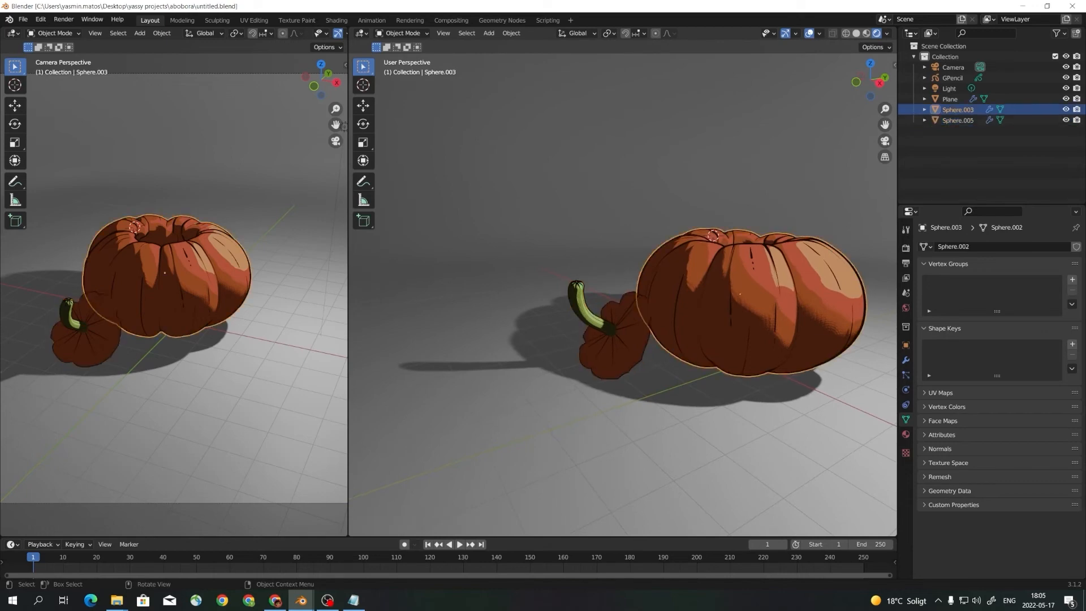
click(952, 78)
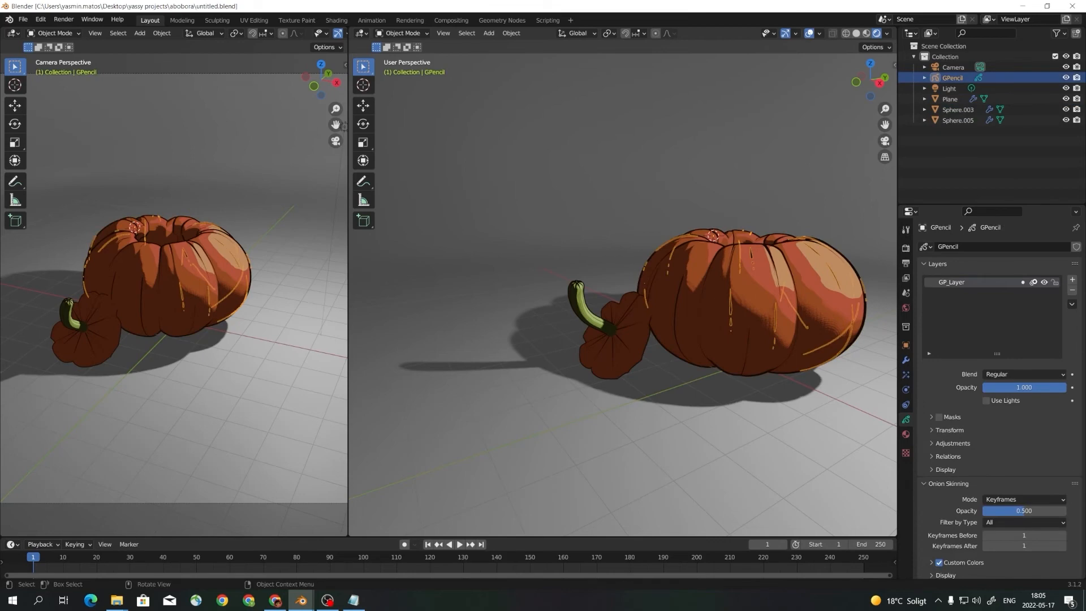
middle_drag(616, 339, 557, 336)
click(629, 346)
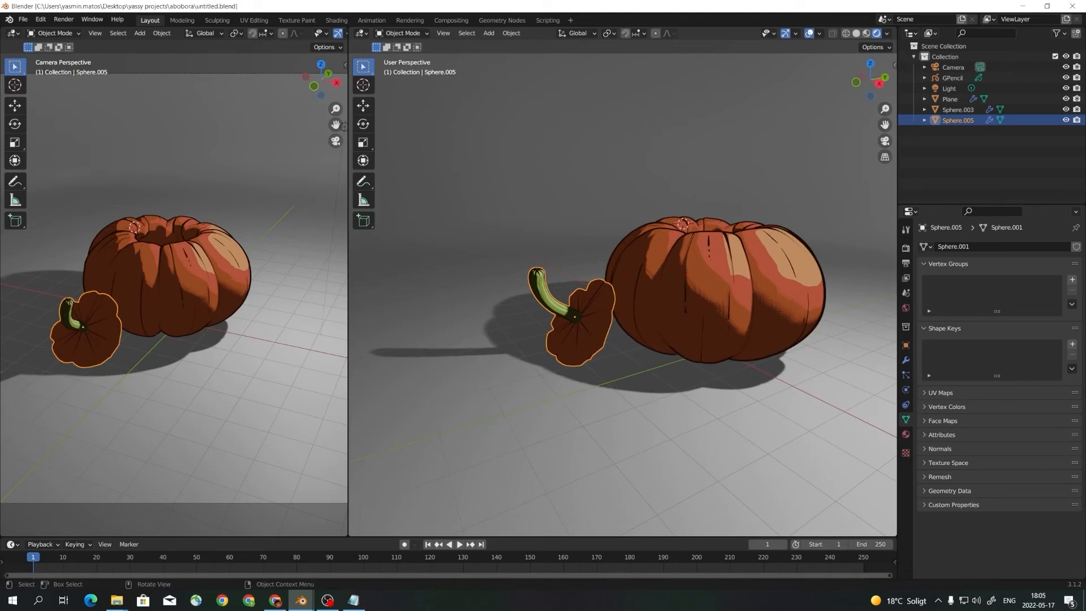
scroll(622, 317, up, 3)
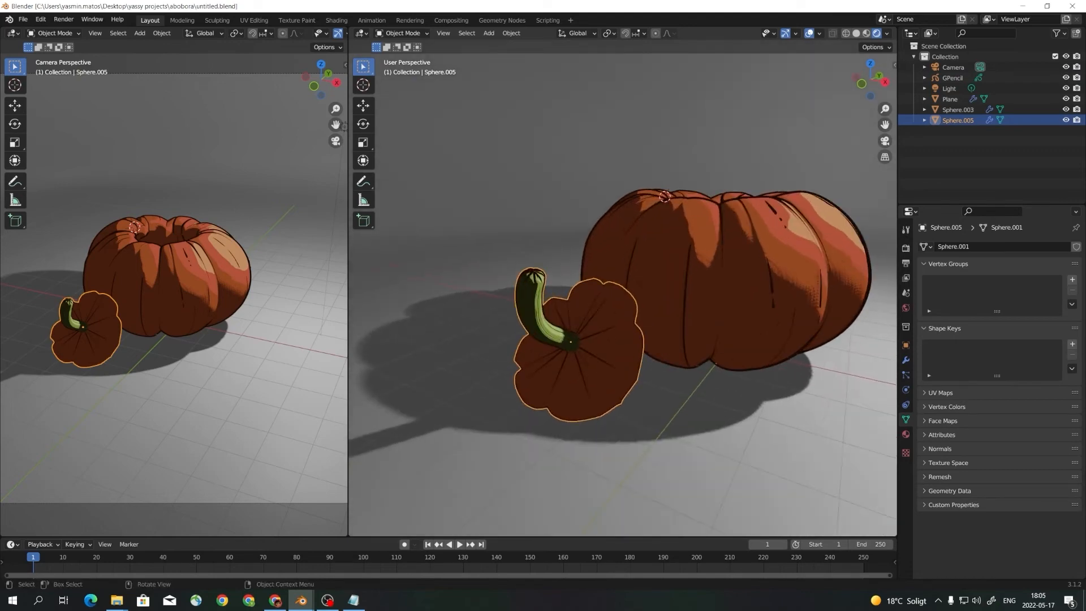
click(701, 288)
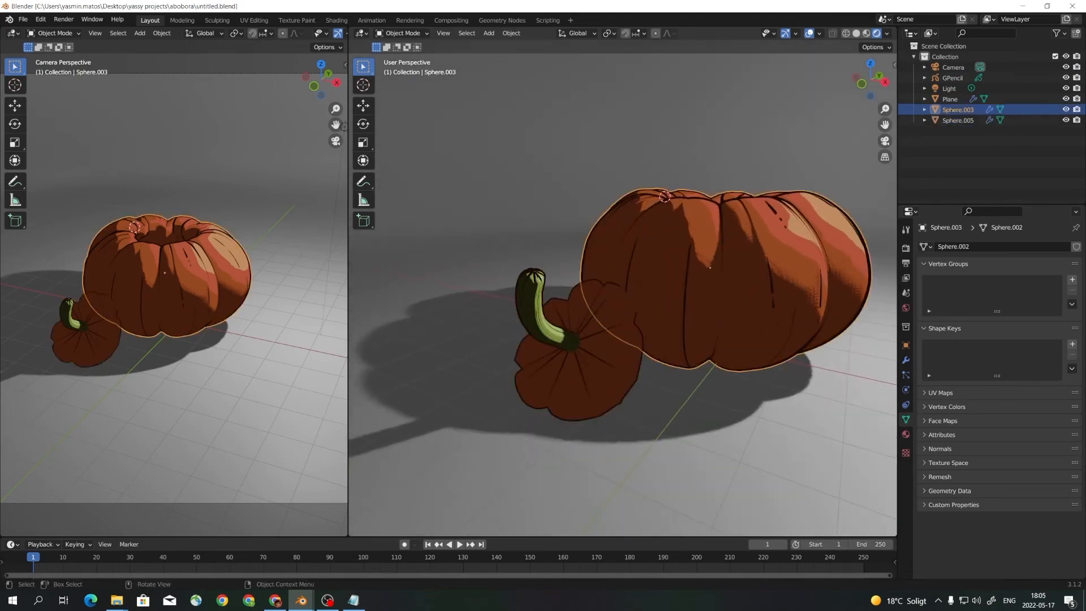
click(953, 78)
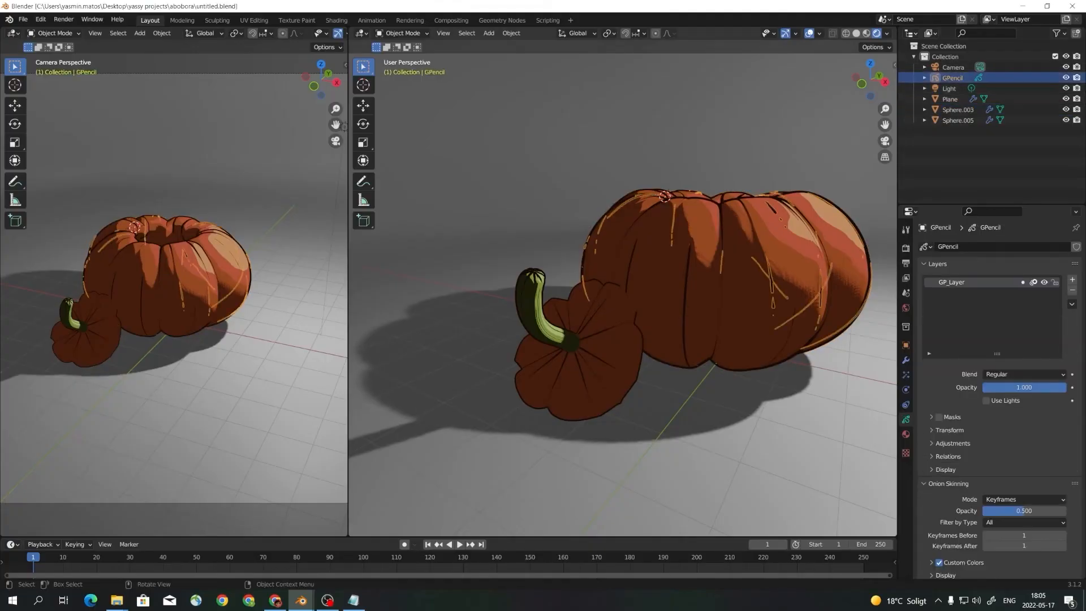
Place the 3D cursor at the lid's stem base and add a new Grease Pencil object there.
click(591, 365)
middle_drag(591, 365, 540, 351)
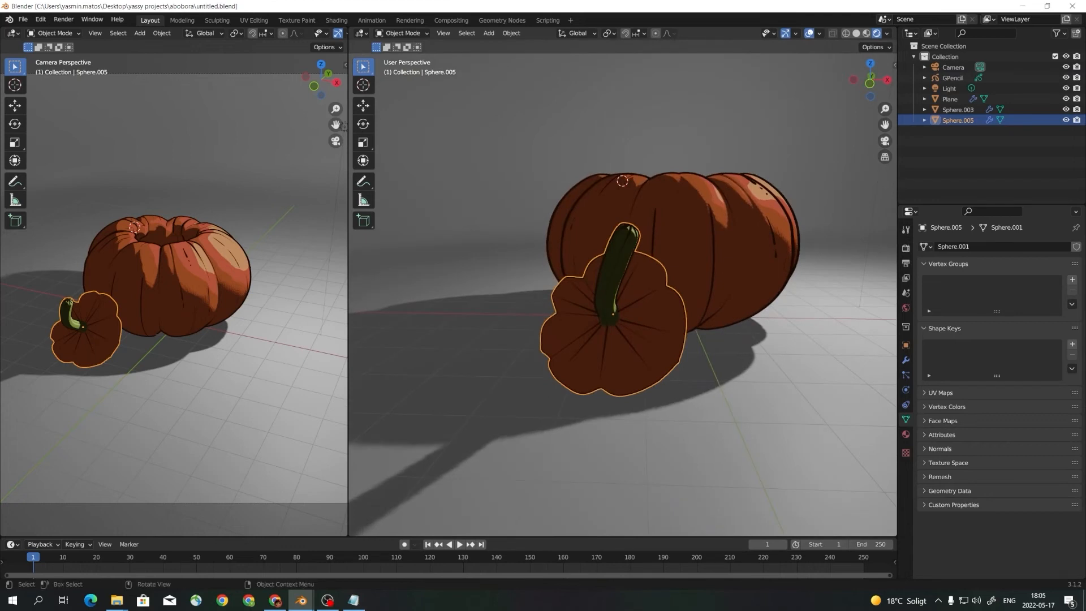
middle_drag(623, 339, 582, 333)
scroll(583, 343, up, 1)
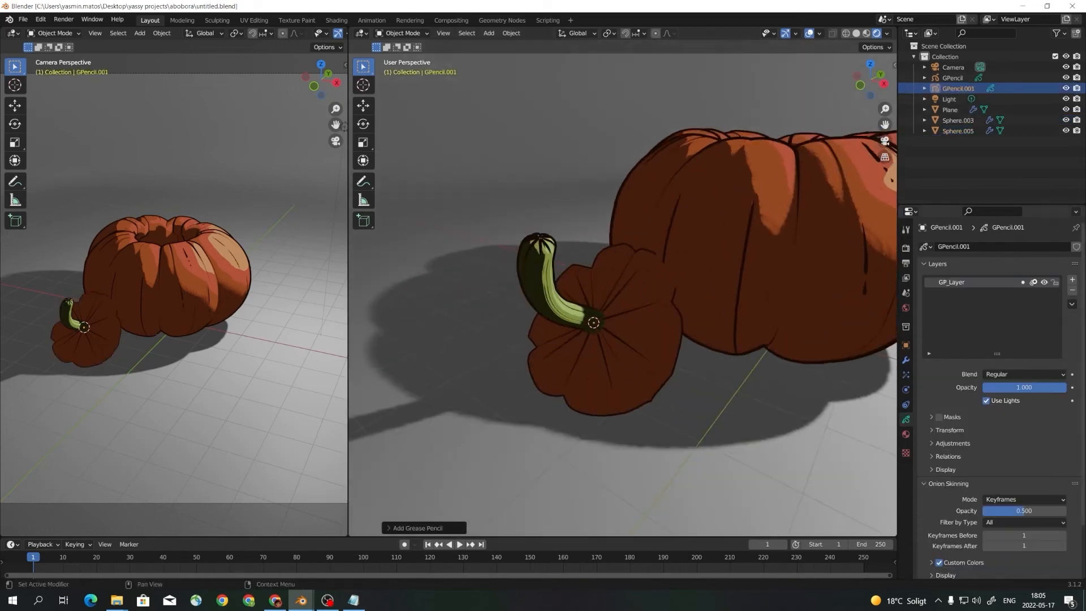
Replace the new Grease Pencil object's default black material with a new one named linhatampa.
middle_drag(622, 328, 616, 323)
click(1072, 290)
click(998, 280)
click(906, 434)
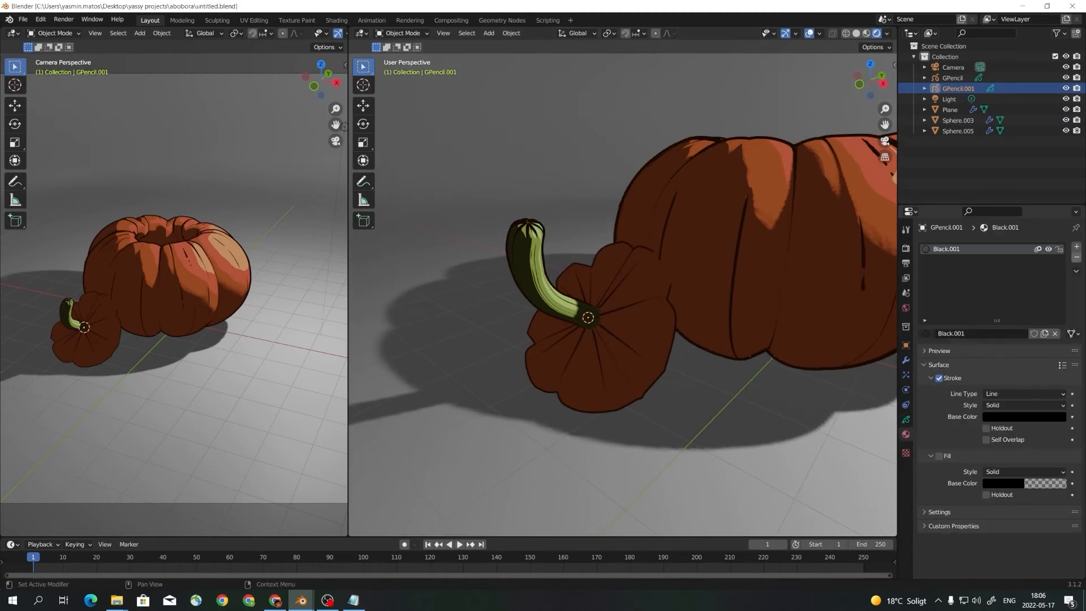
click(1077, 257)
click(993, 334)
double_click(950, 249)
text(con)
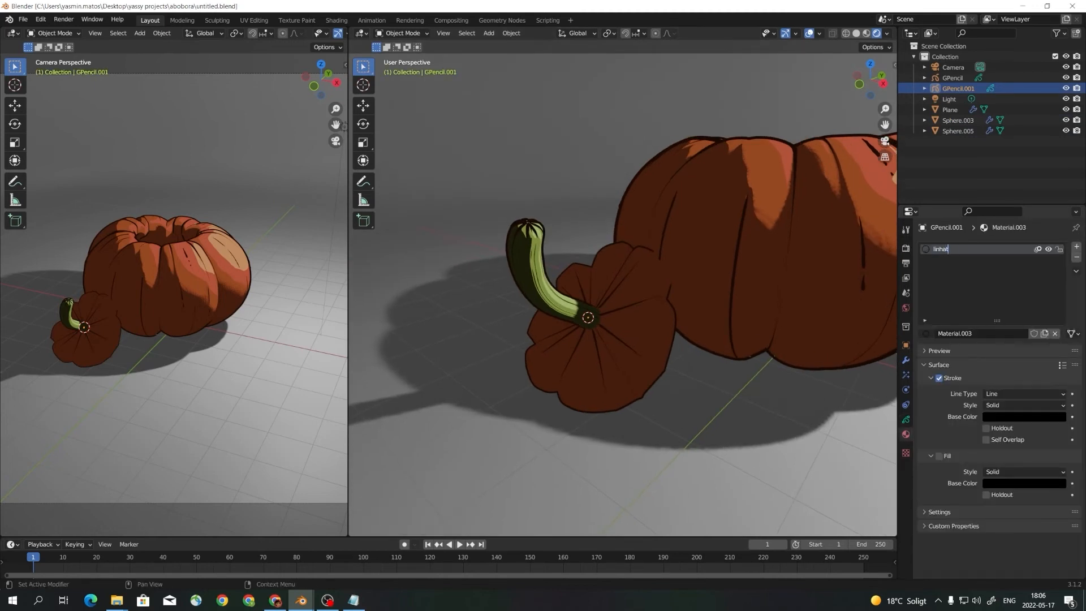
key(Return)
key(ctrl+v)
Disable Use Lights on the lid's Grease Pencil layer and switch that object to Draw Mode.
click(906, 420)
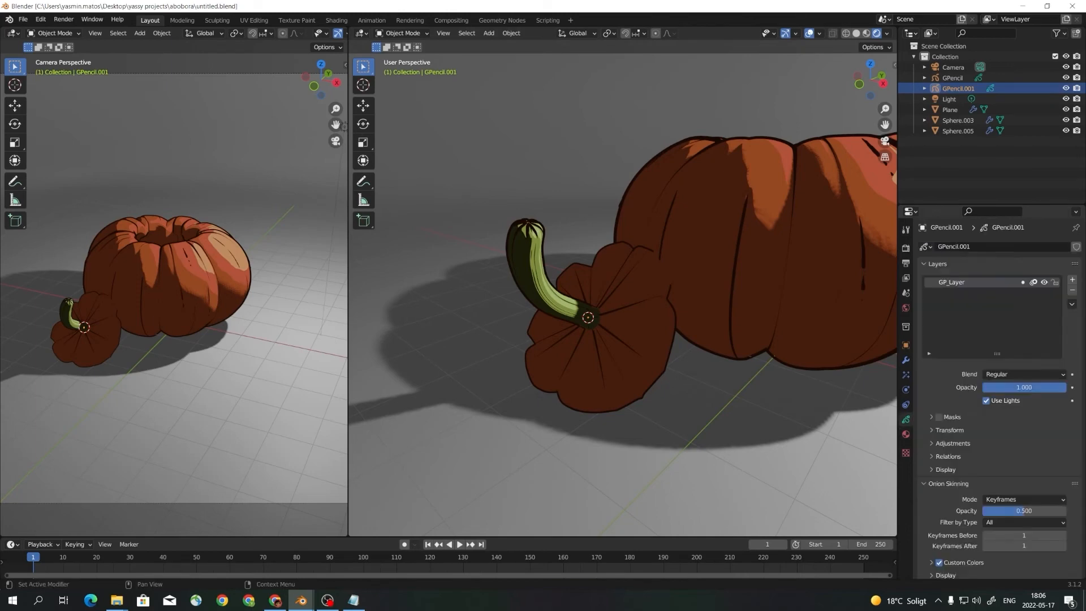
click(987, 400)
mouse_move(673, 334)
middle_down()
mouse_move(710, 332)
mouse_move(652, 363)
middle_up()
scroll(645, 396, up, 1)
click(648, 420)
key(ctrl+Tab)
key(Escape)
click(959, 88)
key(ctrl+Tab)
click(641, 310)
Draw a pencil line near the outer edge of the lid and check its distance from the surface.
click(879, 47)
scroll(650, 367, up, 1)
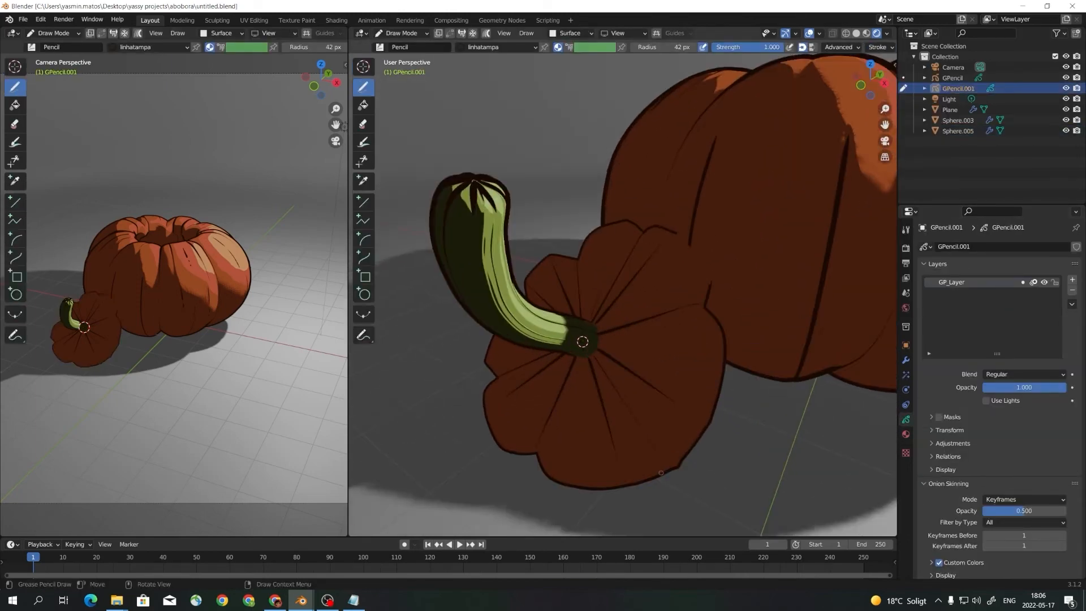
drag(650, 474, 622, 420)
middle_drag(583, 341, 536, 286)
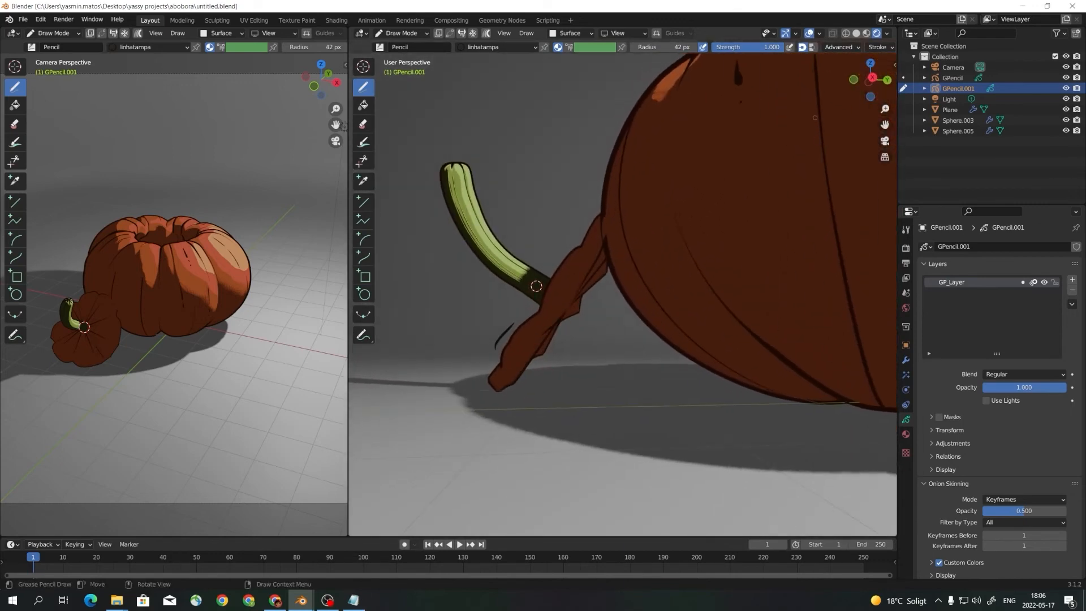
Adjust the Surface stroke placement offset for the lid's Grease Pencil so lines sit closer to the lid's surface.
click(569, 32)
middle_drag(538, 285, 538, 285)
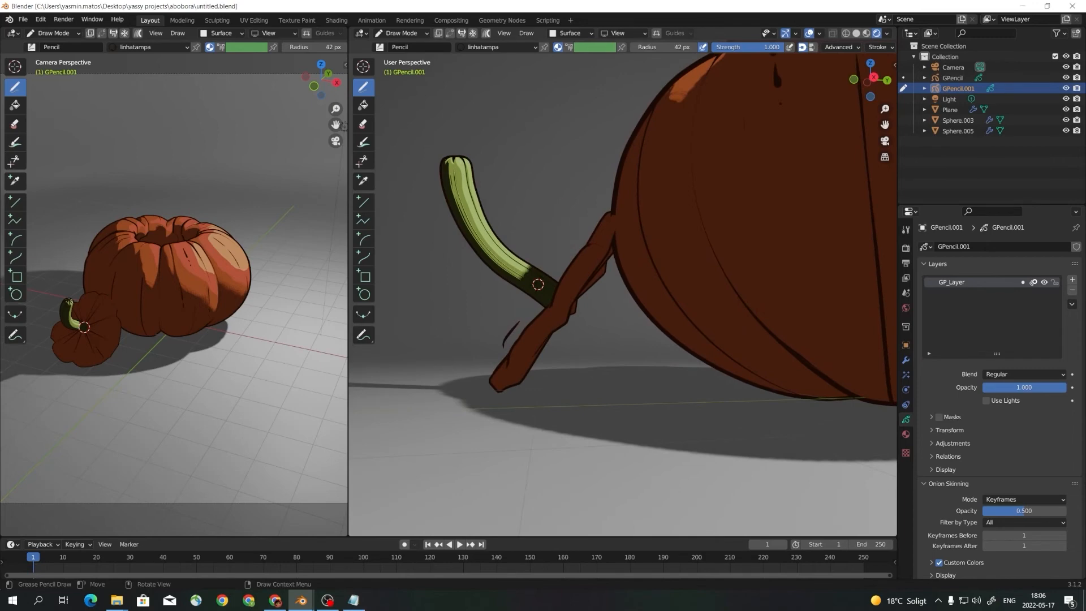
click(568, 33)
middle_drag(538, 284, 539, 285)
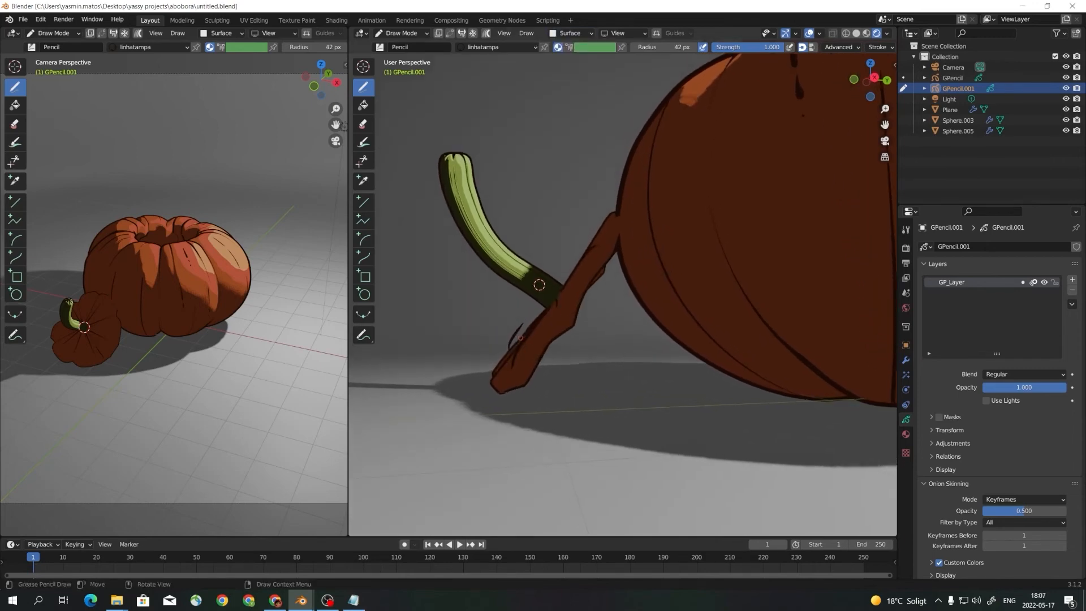
click(570, 33)
click(570, 33)
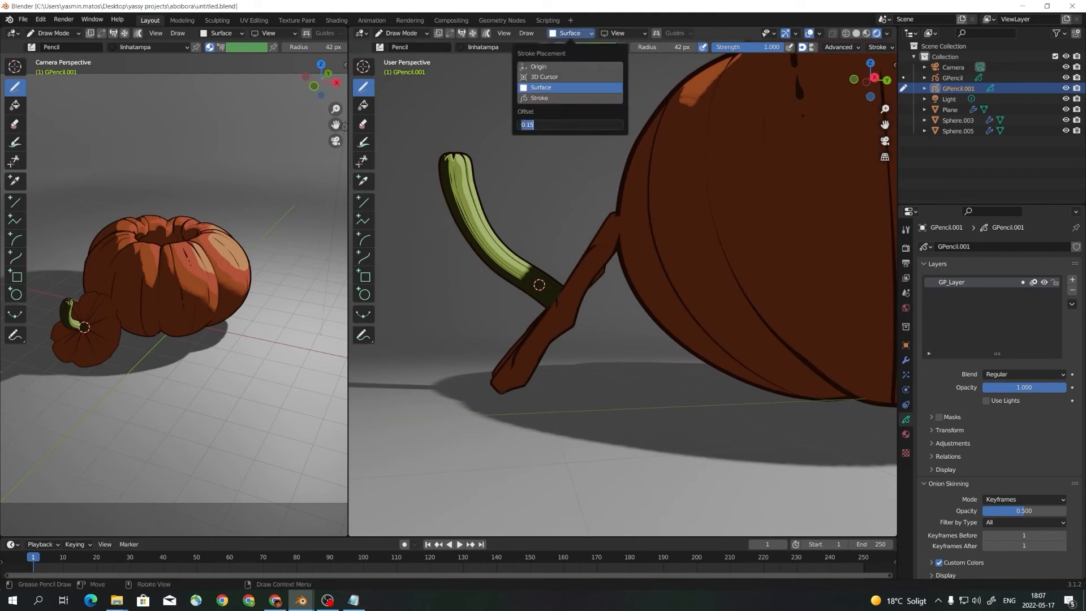
Draw short pencil detail lines radiating across the front of the lid and review the brush's stroke stabilization settings.
middle_drag(539, 285, 569, 335)
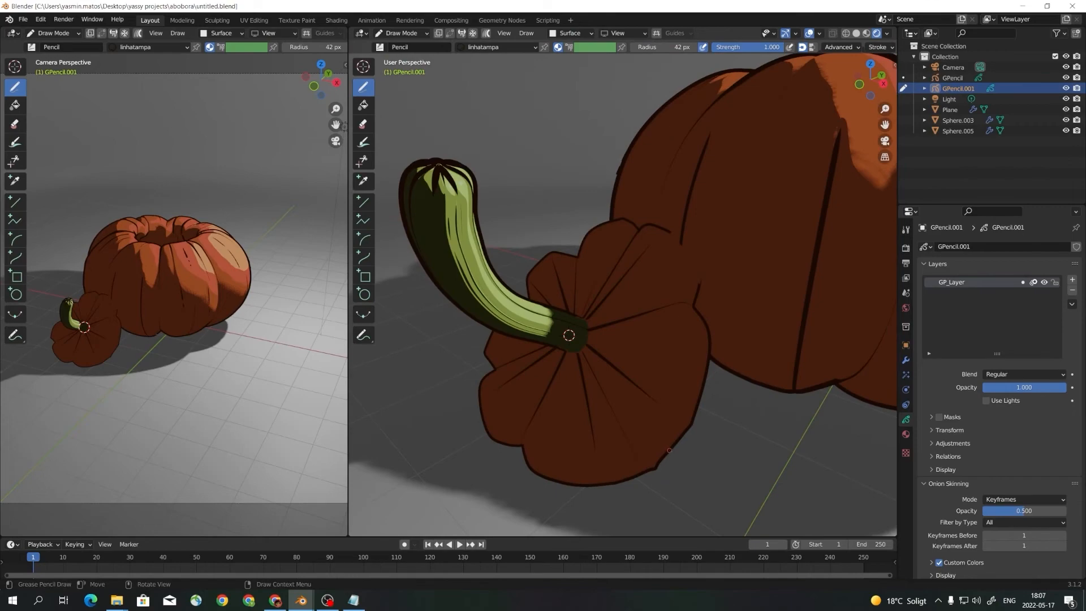
middle_drag(617, 390, 635, 430)
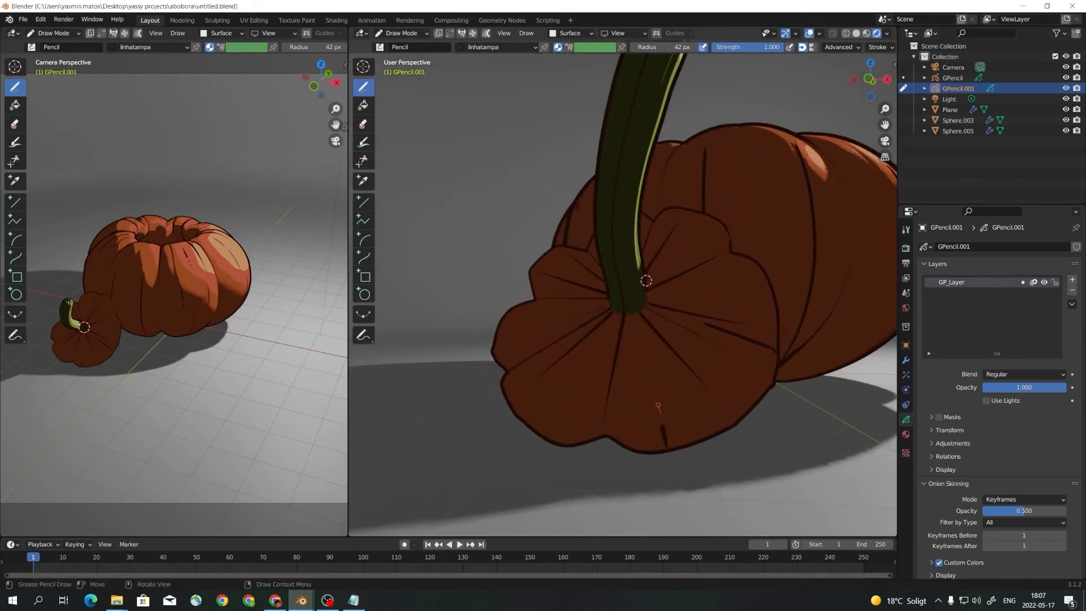
middle_drag(646, 281, 703, 311)
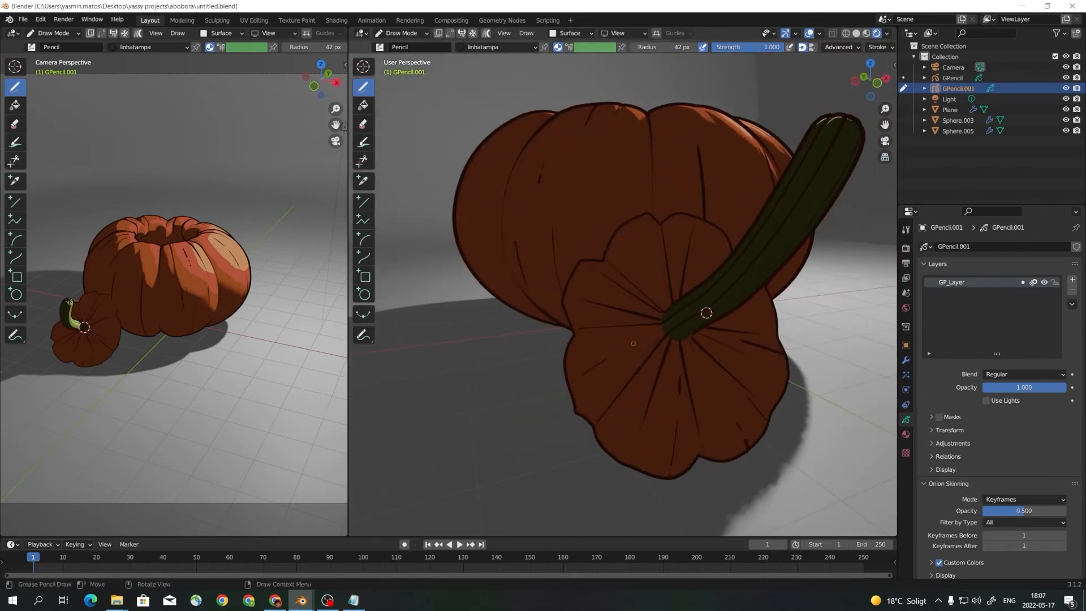
mouse_move(633, 343)
middle_down()
mouse_move(577, 365)
mouse_move(512, 368)
middle_up()
click(879, 48)
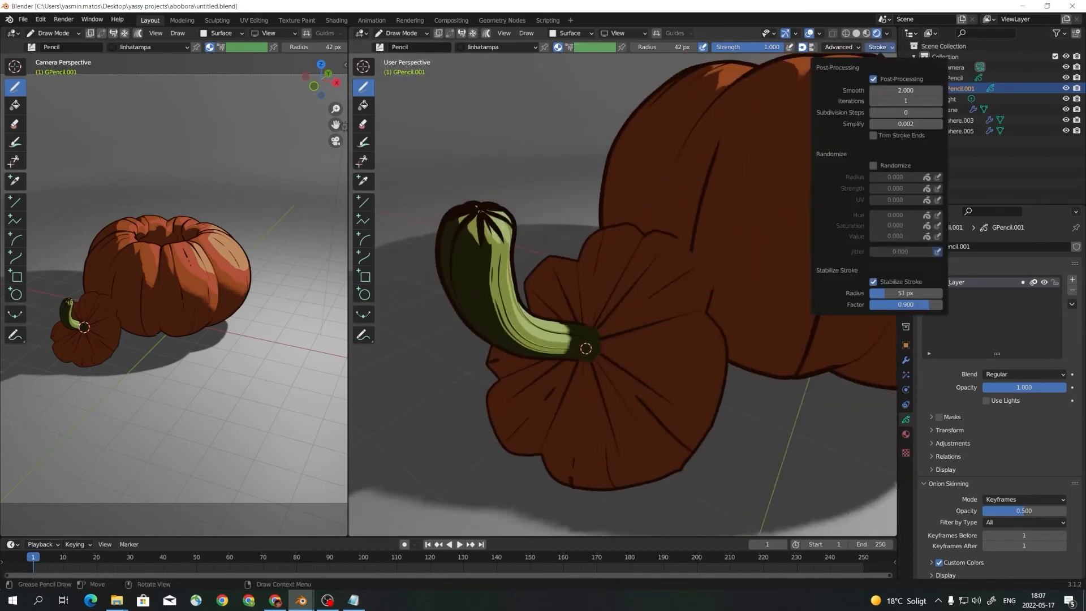
middle_drag(586, 349, 557, 331)
click(879, 47)
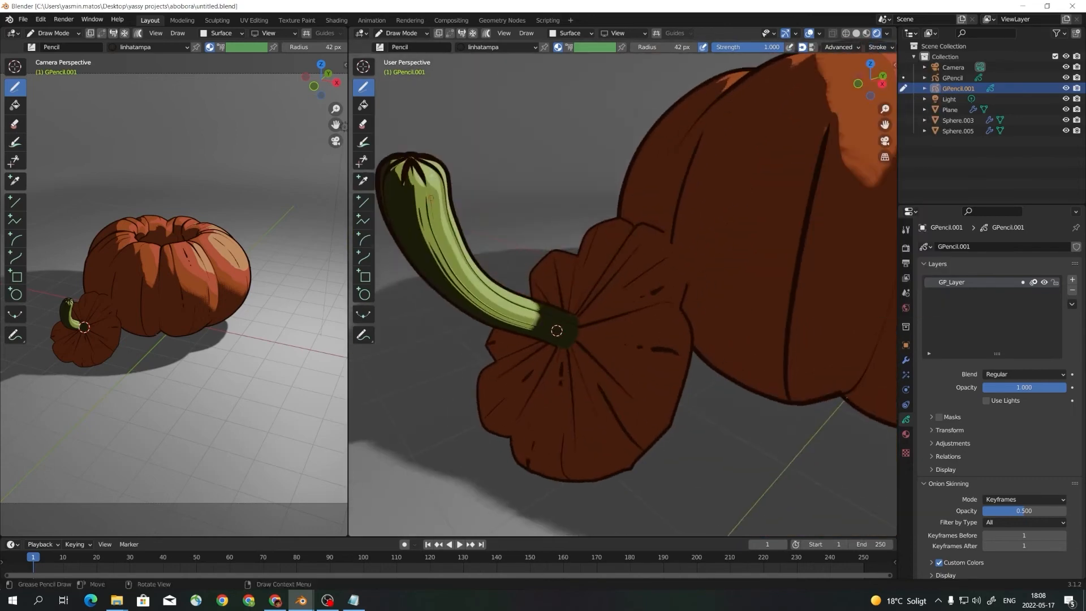
Draw pencil lines along the lid's curved stem, leave Draw Mode and save the file.
drag(428, 196, 460, 258)
middle_drag(460, 258, 433, 258)
drag(397, 234, 433, 274)
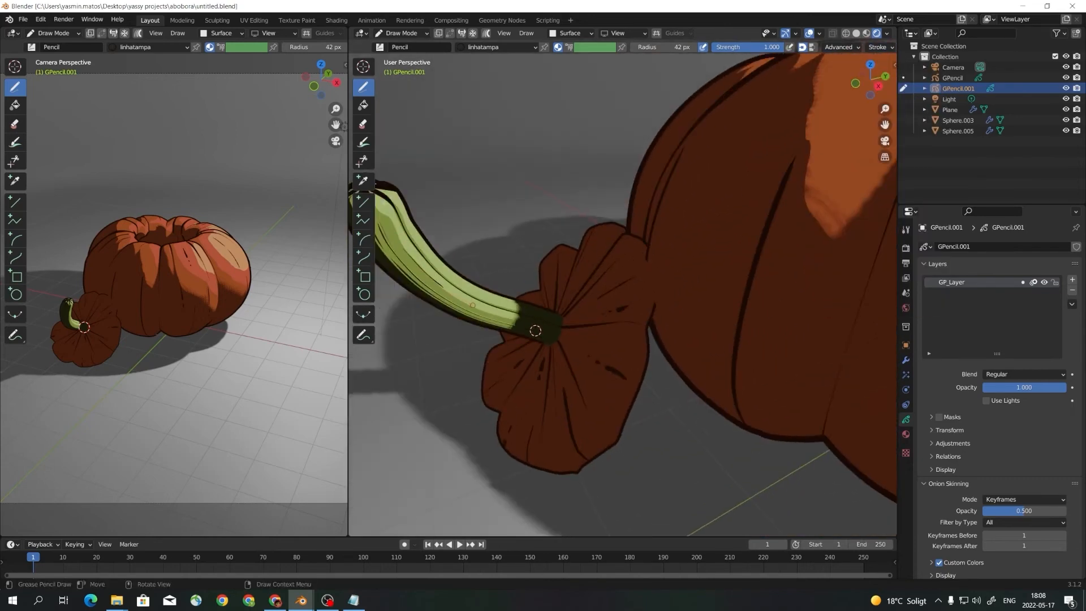
scroll(499, 314, down, 4)
key(ctrl+s)
scroll(564, 340, down, 6)
key(ctrl+Tab)
Examine the pencil line details on the lid and pumpkin body from several angles.
click(566, 362)
scroll(566, 362, up, 1)
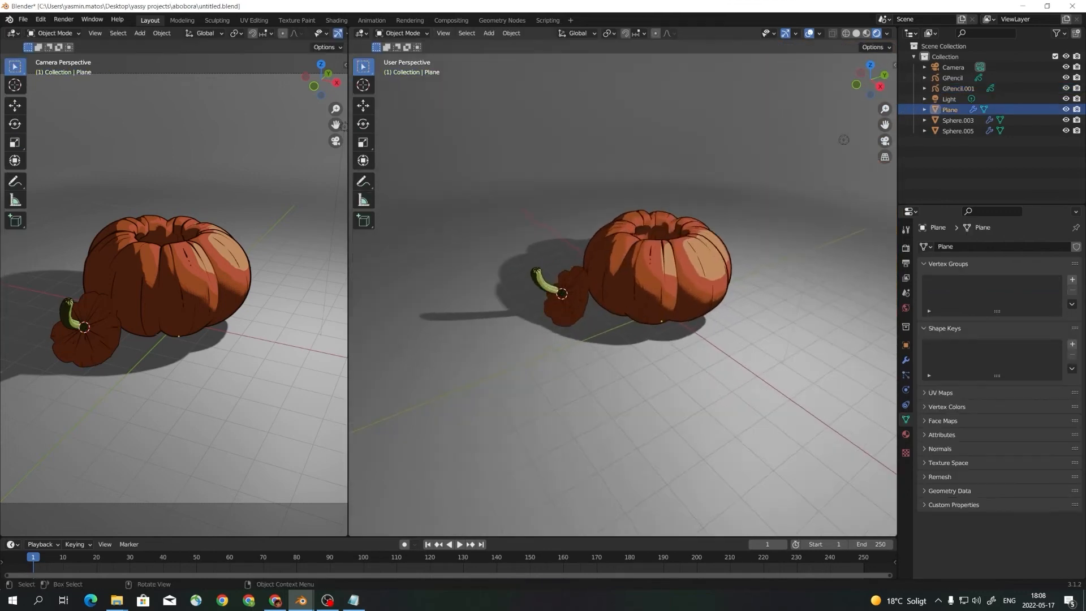
middle_drag(565, 362, 555, 342)
scroll(622, 294, up, 2)
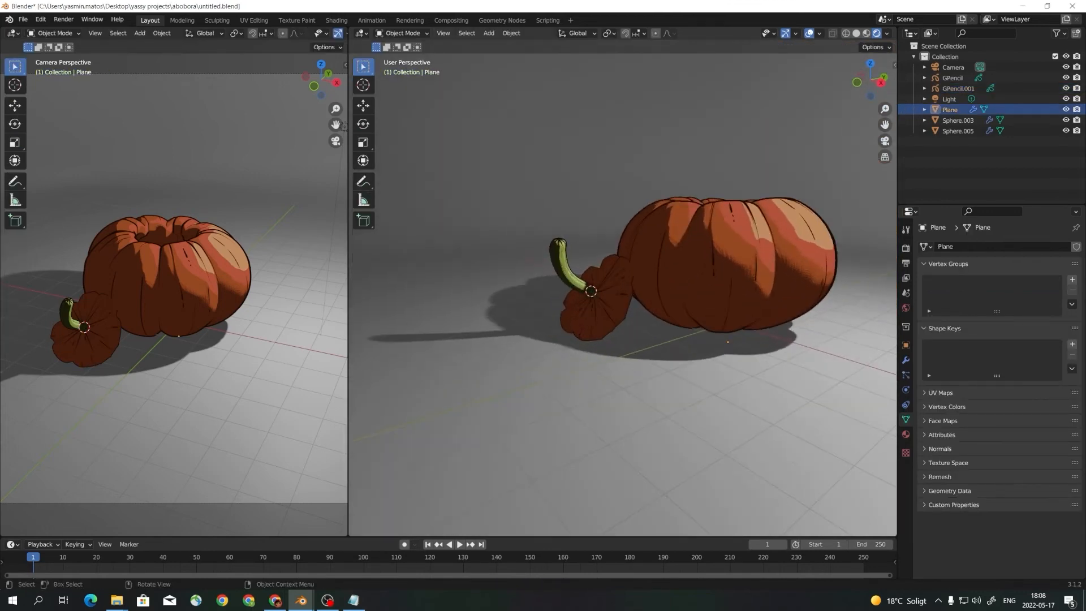
middle_drag(623, 317, 605, 321)
scroll(606, 321, down, 2)
scroll(622, 294, up, 4)
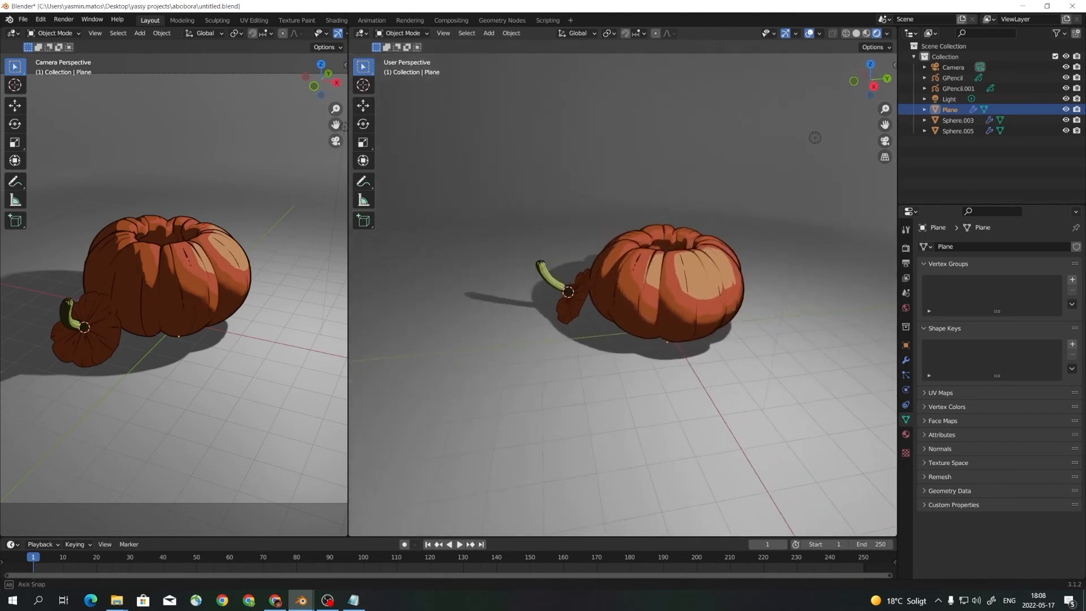
click(549, 300)
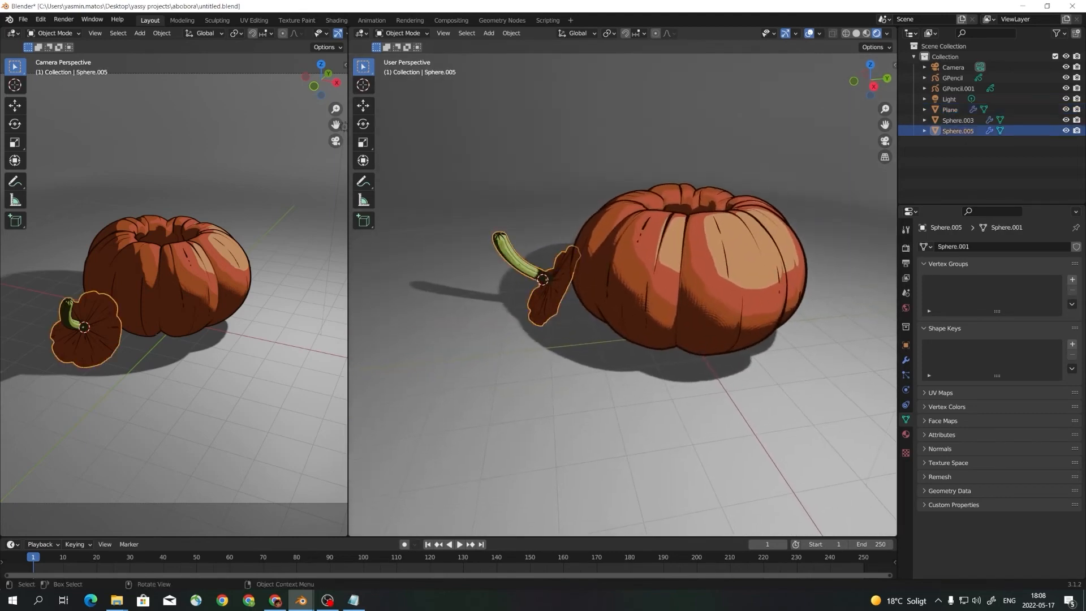
middle_drag(552, 303, 622, 294)
scroll(622, 294, up, 3)
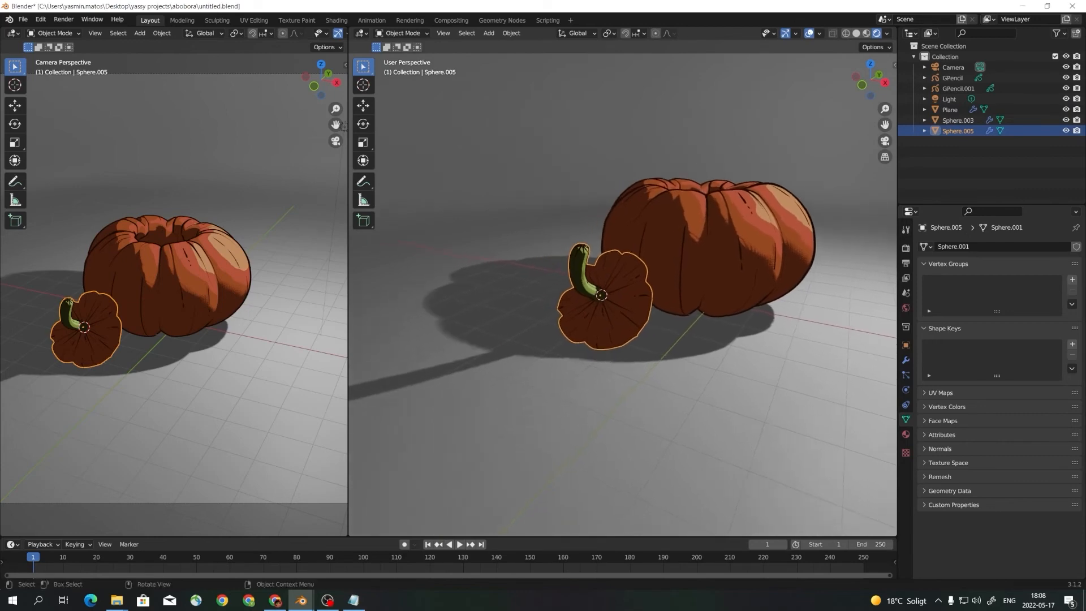
click(627, 331)
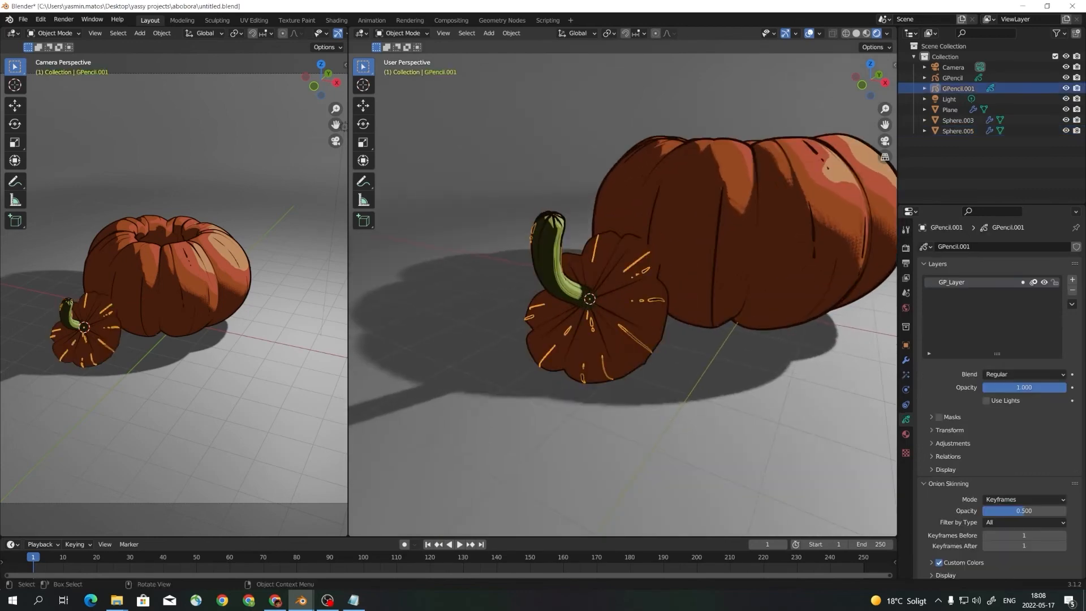
mouse_move(626, 332)
shift+middle_down()
mouse_move(636, 314)
mouse_move(603, 308)
mouse_move(606, 327)
shift+middle_up()
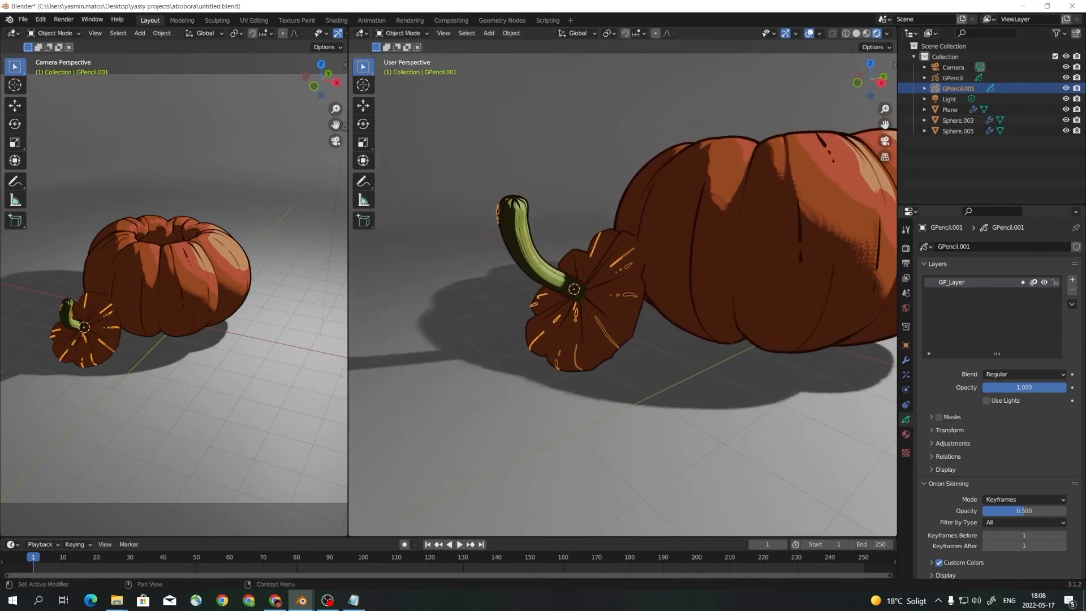
Try to parent the lid mesh to its Grease Pencil lines, then undo the parenting.
click(607, 326)
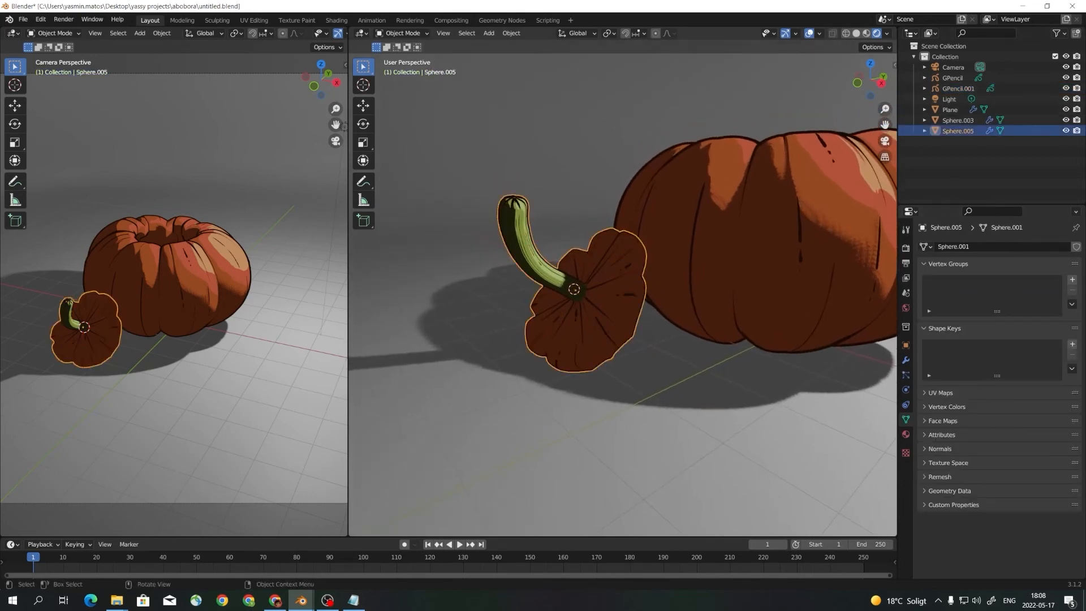
shift+click(606, 325)
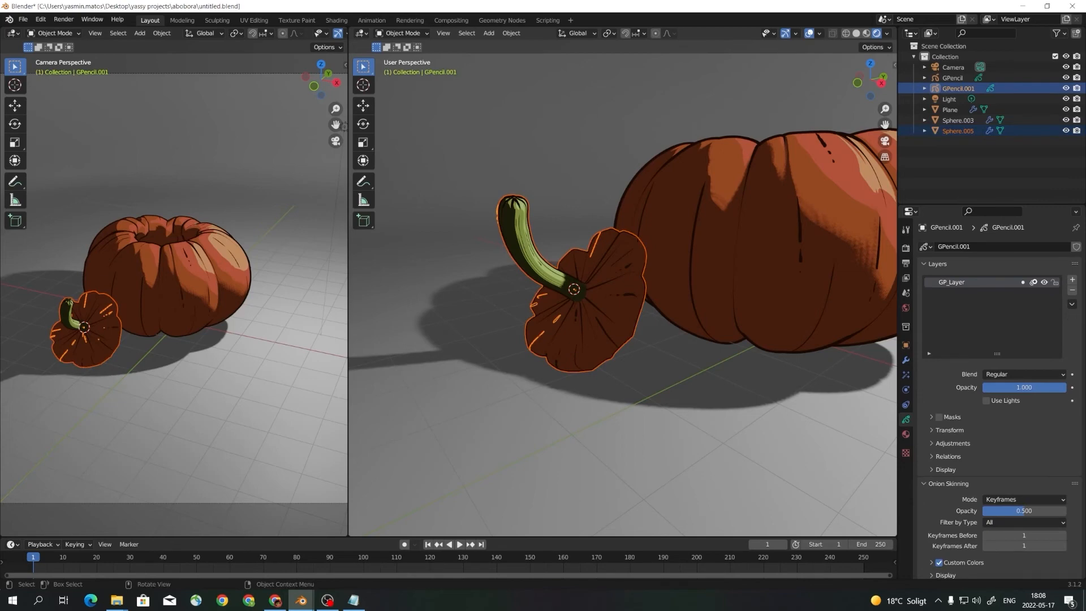
key(ctrl+p)
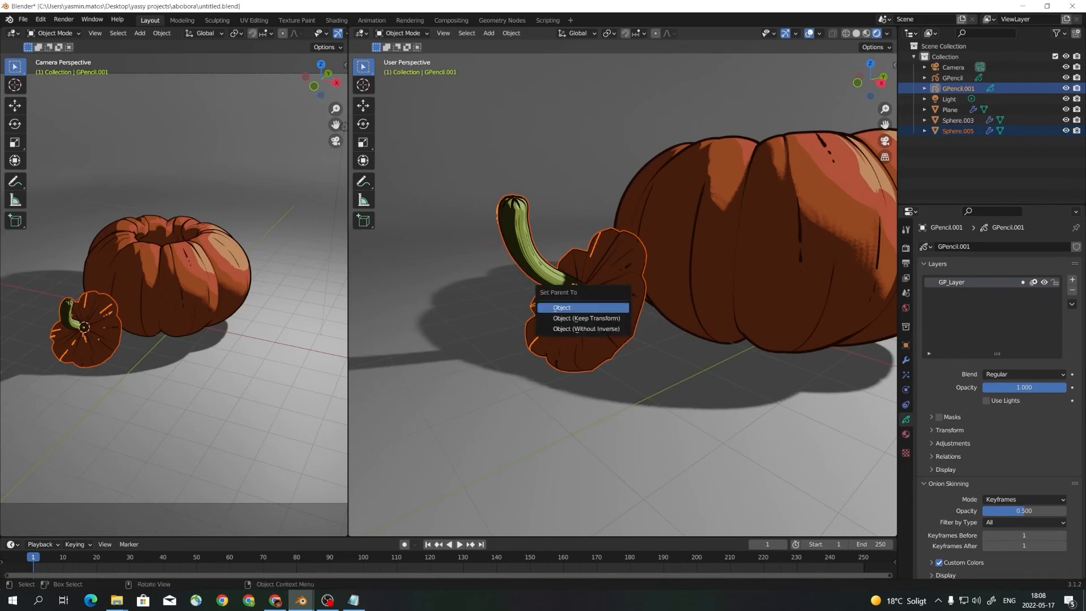
click(565, 307)
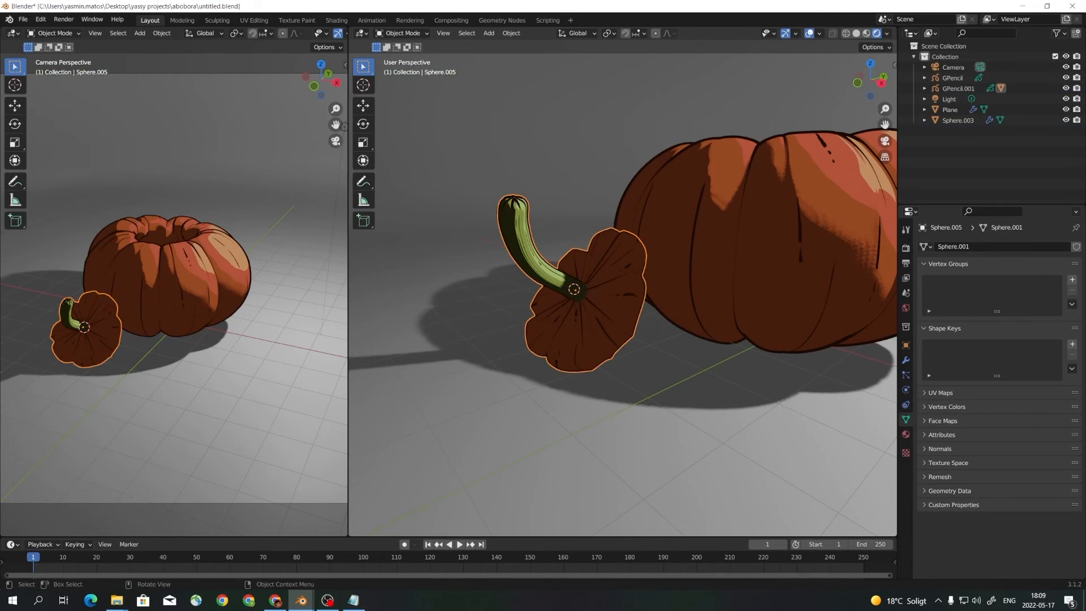
key(g)
key(Escape)
key(ctrl+z)
key(ctrl+z)
Parent the lid's Grease Pencil lines to the lid mesh with the Object option and test the link by moving the lid.
click(566, 425)
click(582, 334)
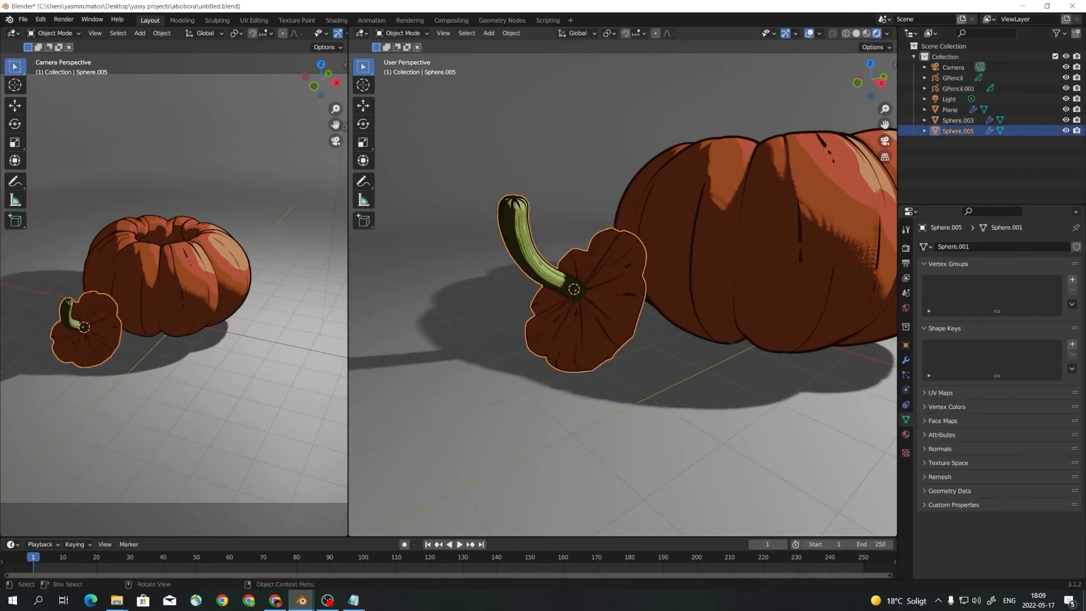
shift+click(566, 317)
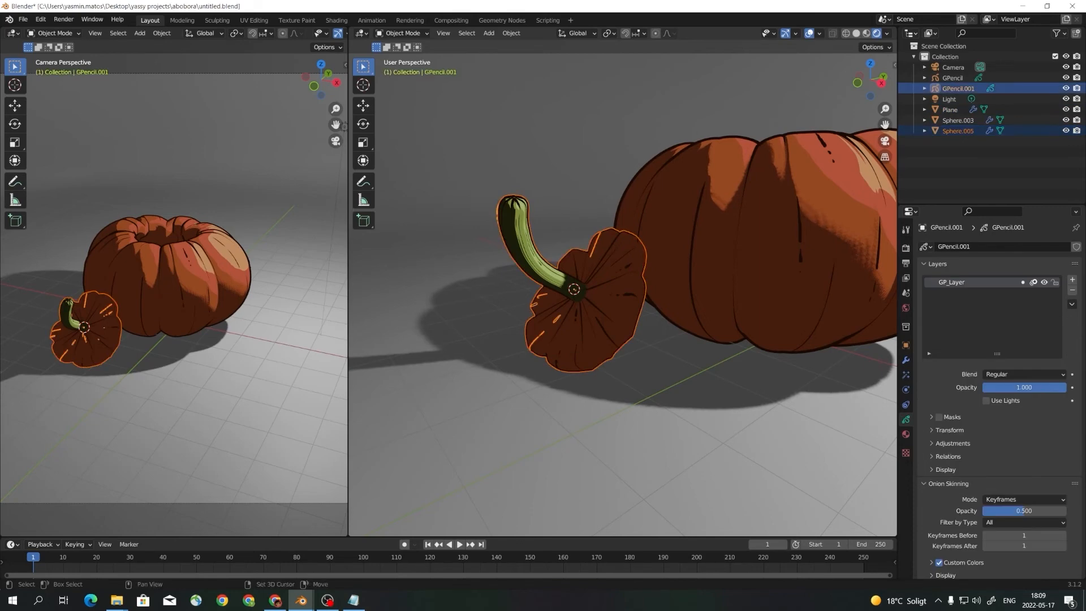
shift+click(588, 333)
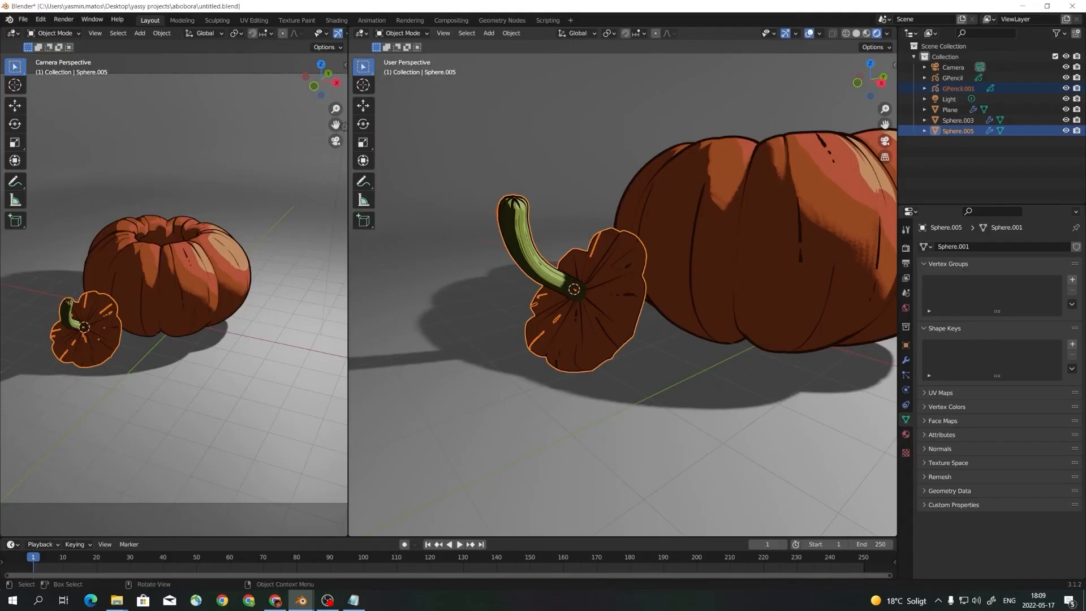
key(ctrl+p)
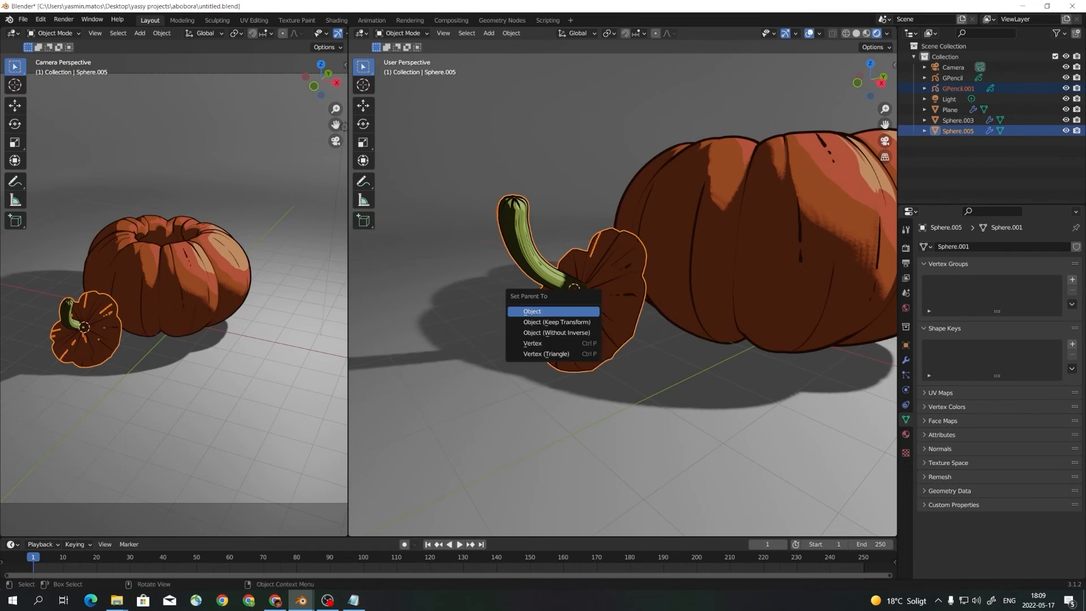
click(581, 312)
click(594, 418)
click(591, 340)
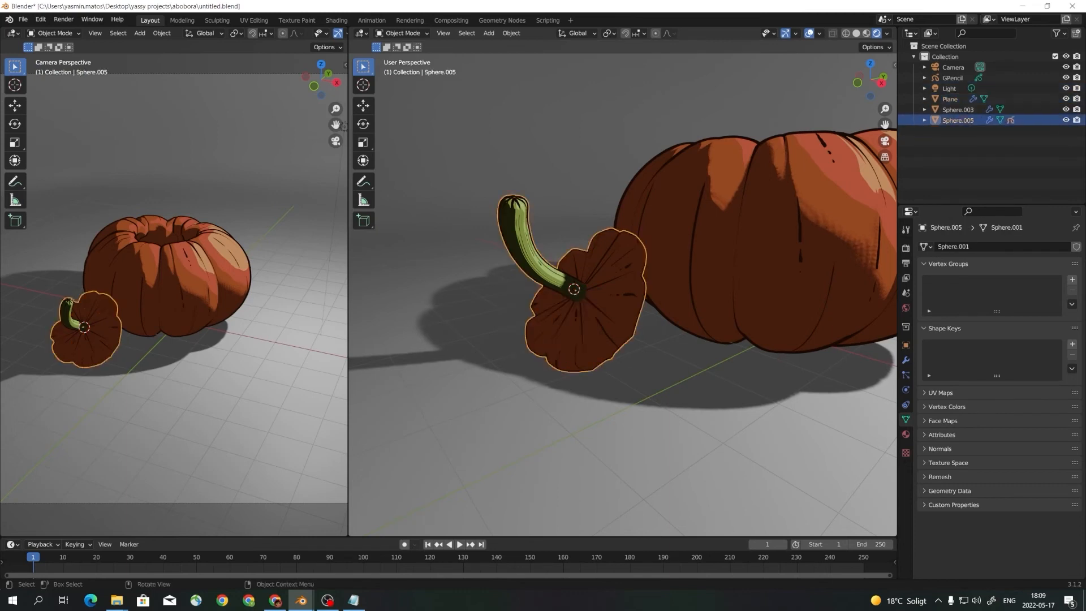
key(g)
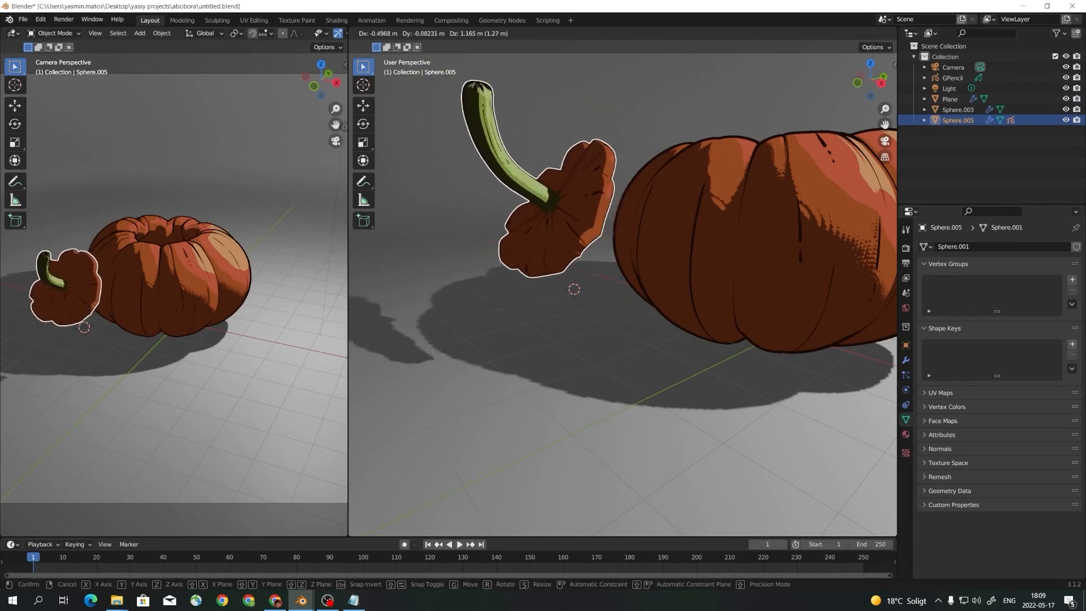
key(Escape)
Parent the pumpkin body's Grease Pencil lines to the body mesh with the Object option and test the link with a cancelled move.
scroll(585, 290, down, 3)
middle_drag(599, 294, 590, 306)
click(741, 246)
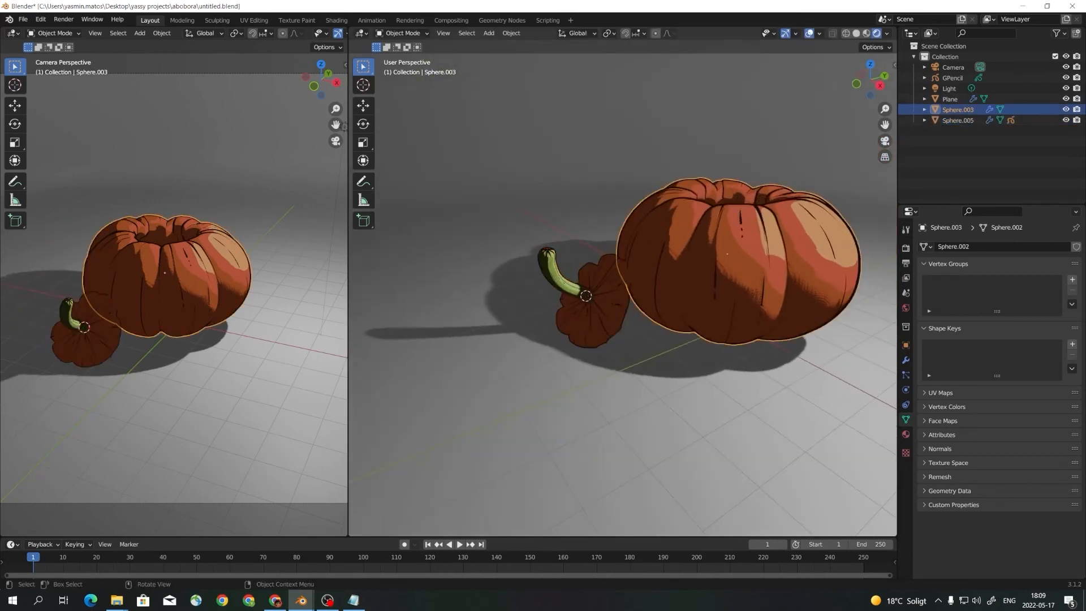
scroll(744, 243, up, 1)
shift+middle_drag(744, 243, 719, 253)
shift+click(719, 253)
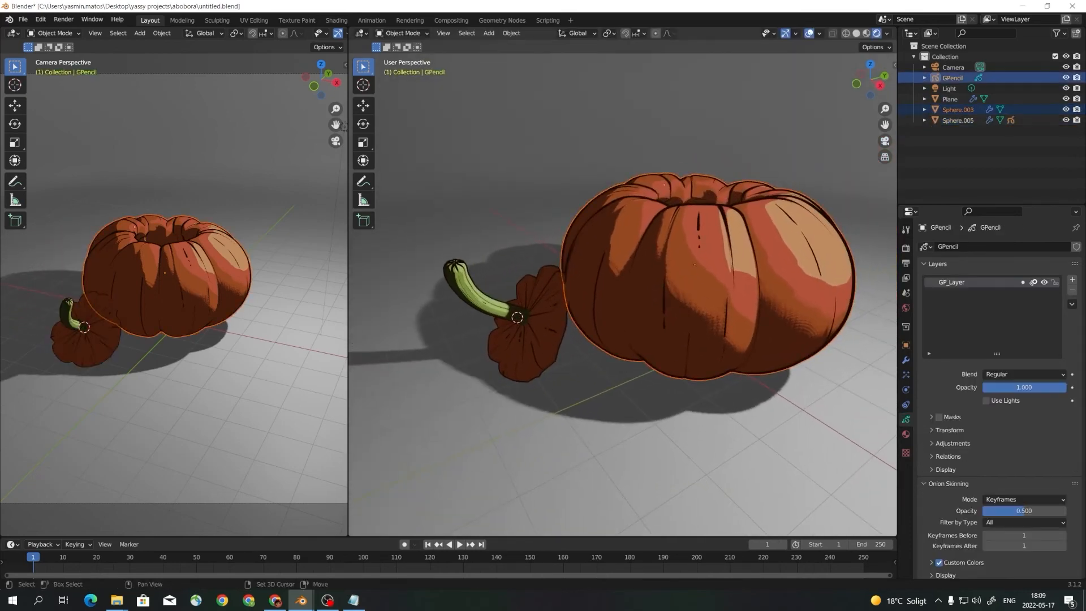
shift+click(719, 253)
click(719, 253)
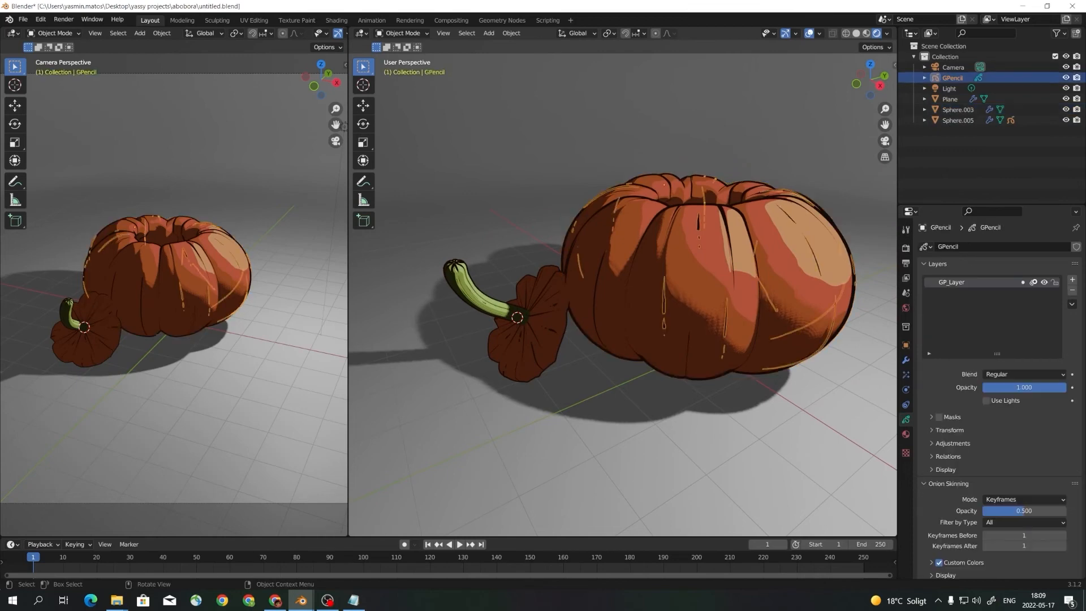
shift+middle_drag(719, 253, 679, 269)
scroll(679, 269, up, 2)
shift+click(679, 270)
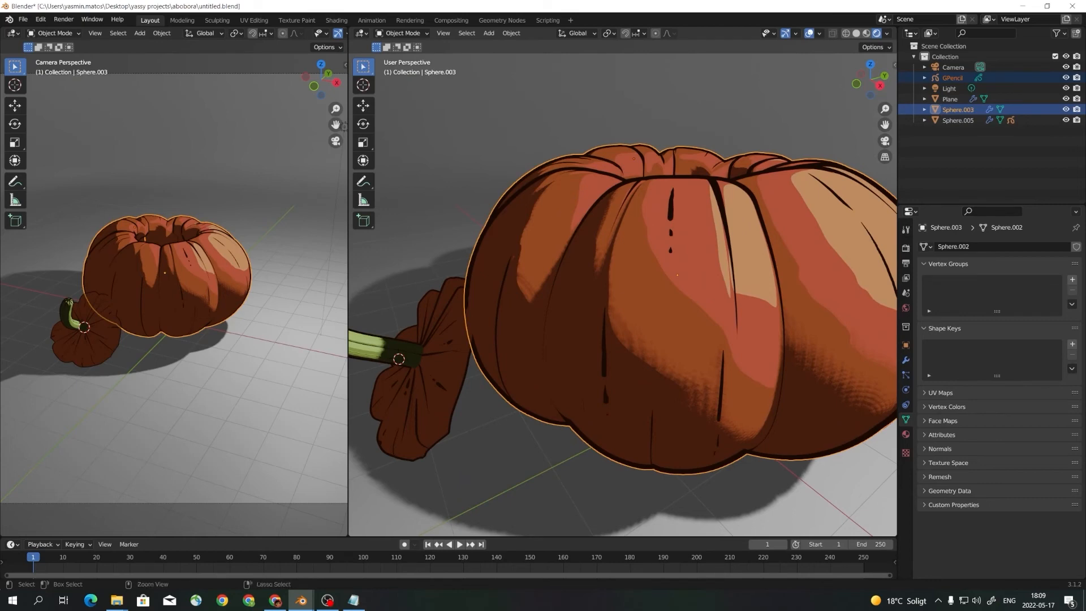
key(ctrl+p)
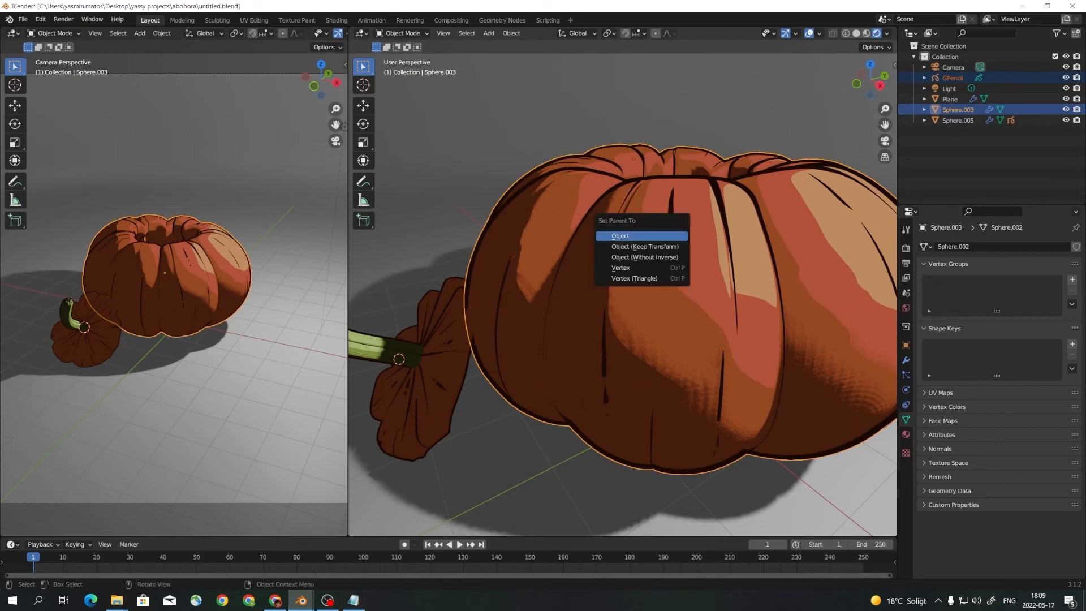
click(622, 236)
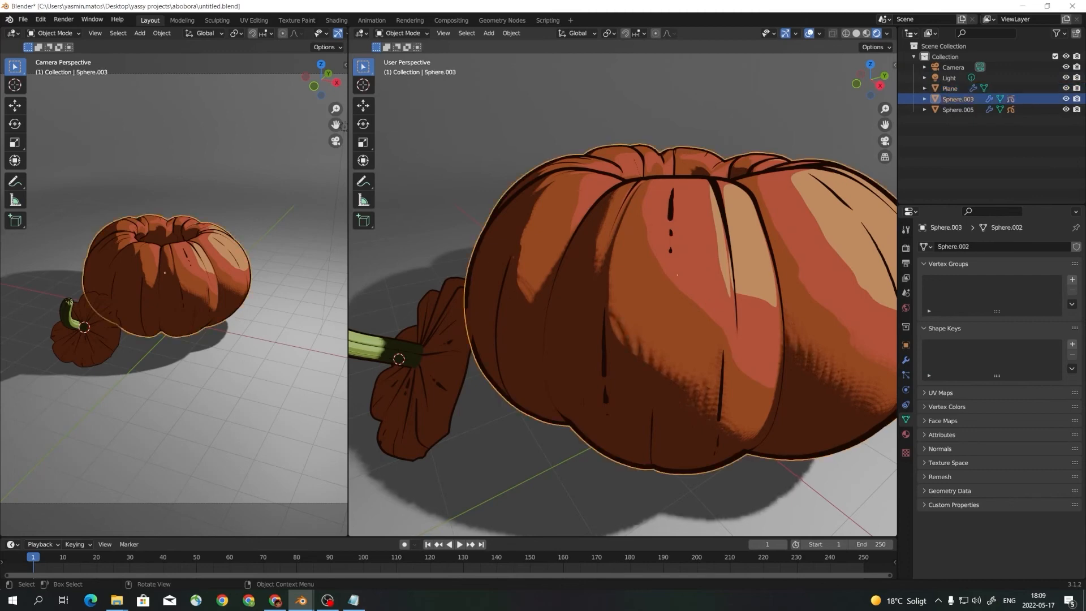
key(g)
key(Escape)
Examine the whole scene, including the pumpkin, lid, backdrop plane, light and camera.
scroll(623, 295, down, 4)
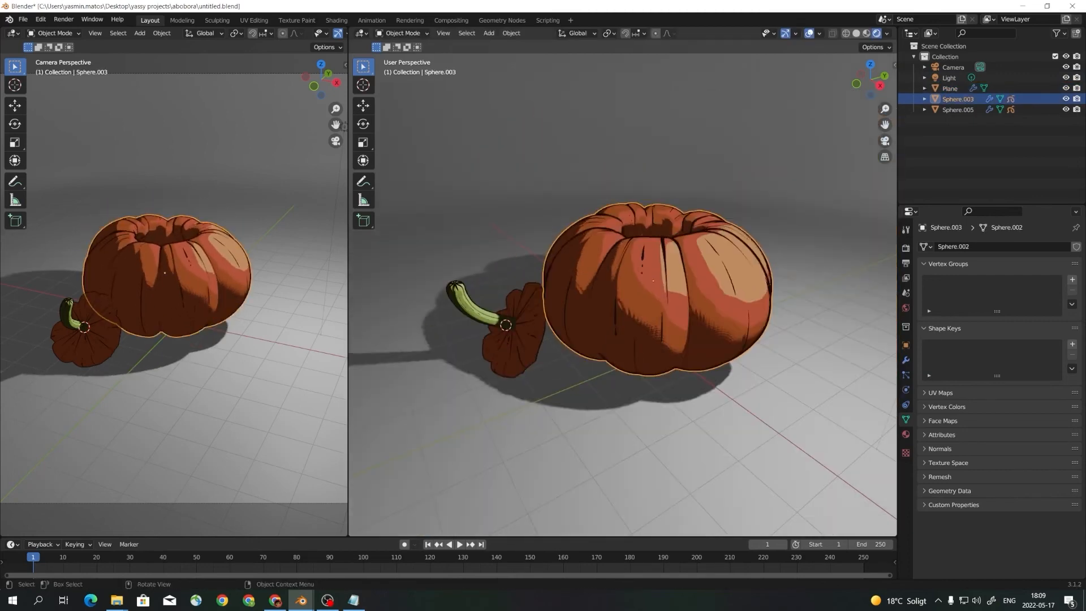
click(516, 340)
mouse_move(623, 295)
shift+middle_down()
mouse_move(658, 295)
mouse_move(623, 301)
mouse_move(625, 325)
mouse_move(656, 328)
mouse_move(625, 305)
shift+middle_up()
scroll(623, 294, down, 4)
scroll(622, 294, down, 2)
click(622, 351)
scroll(623, 351, down, 2)
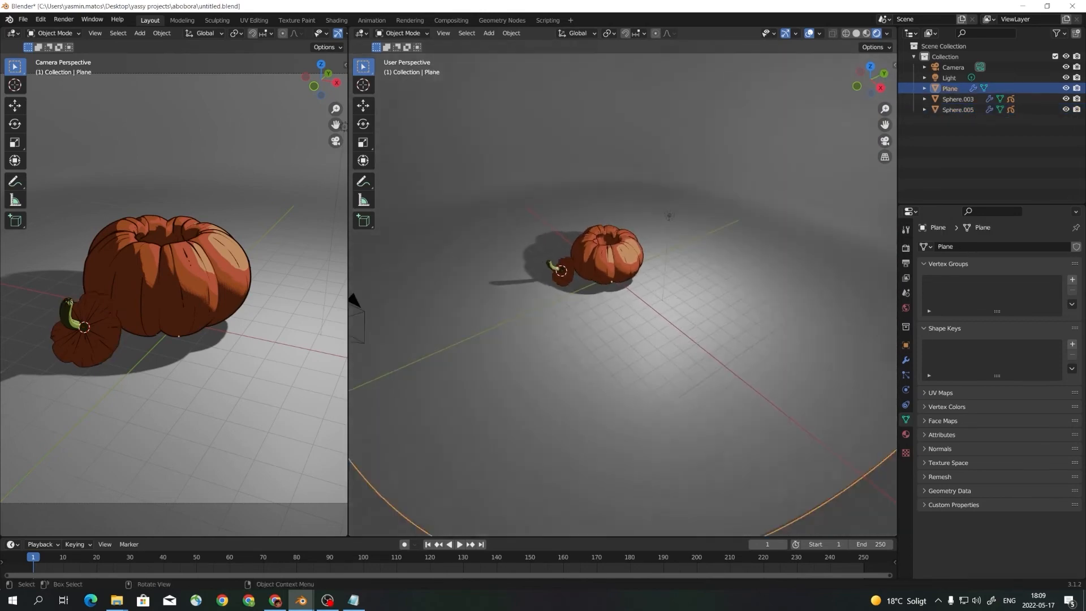
middle_drag(622, 350, 678, 362)
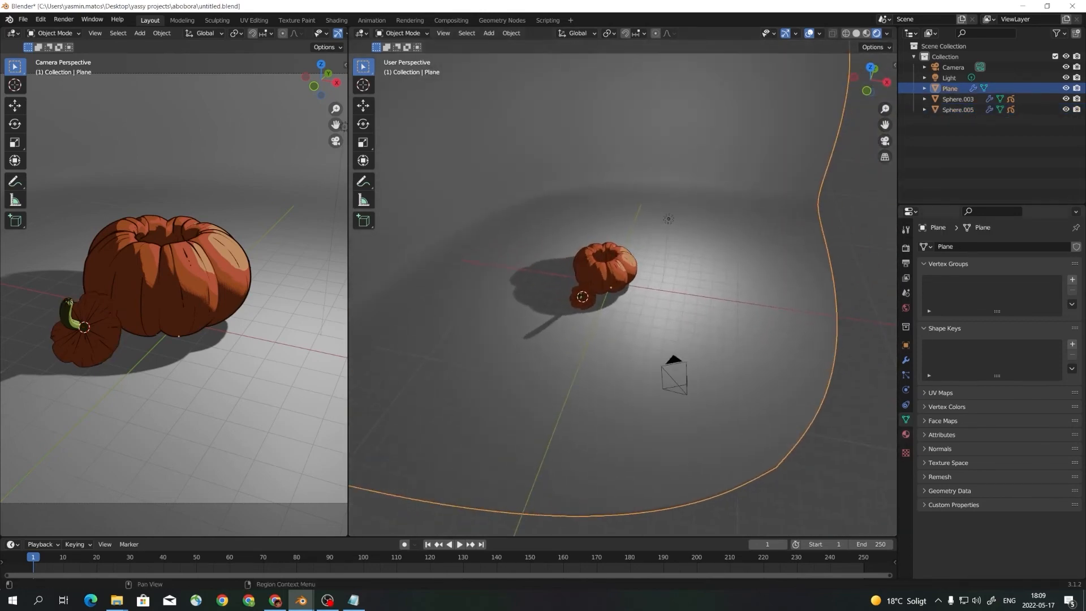
Create a new material on the backdrop plane.
click(906, 434)
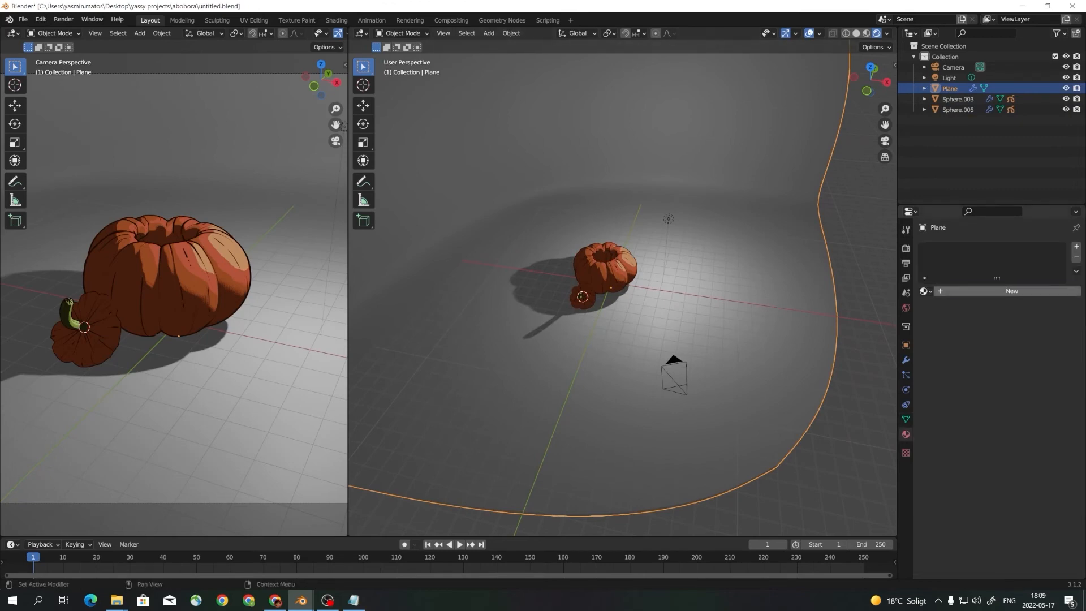
click(996, 291)
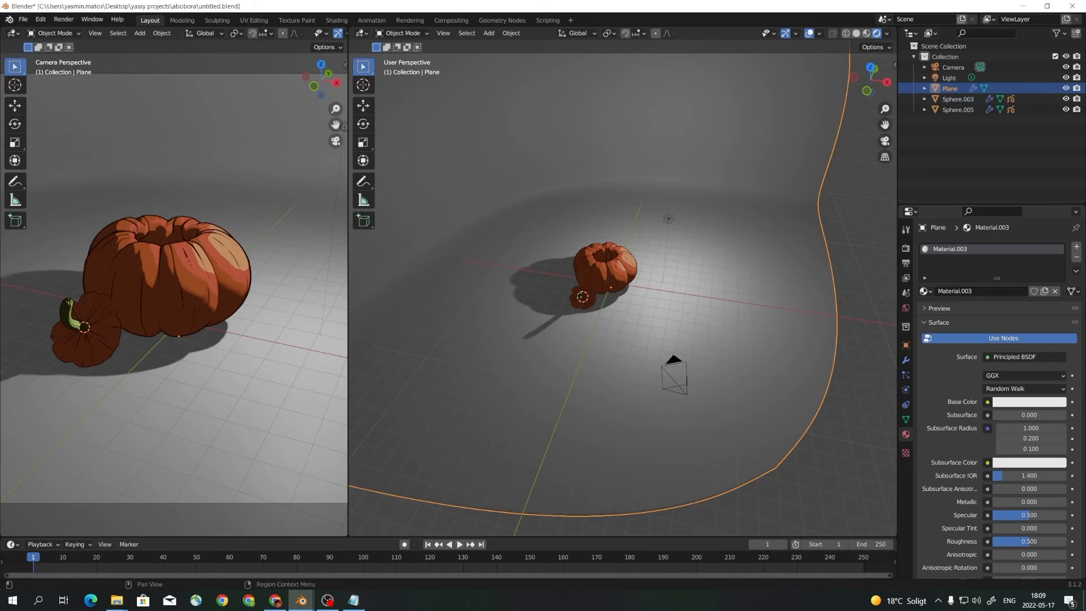
Copy the Shader to RGB and ColorRamp nodes from the pumpkin body's abobora material.
click(615, 272)
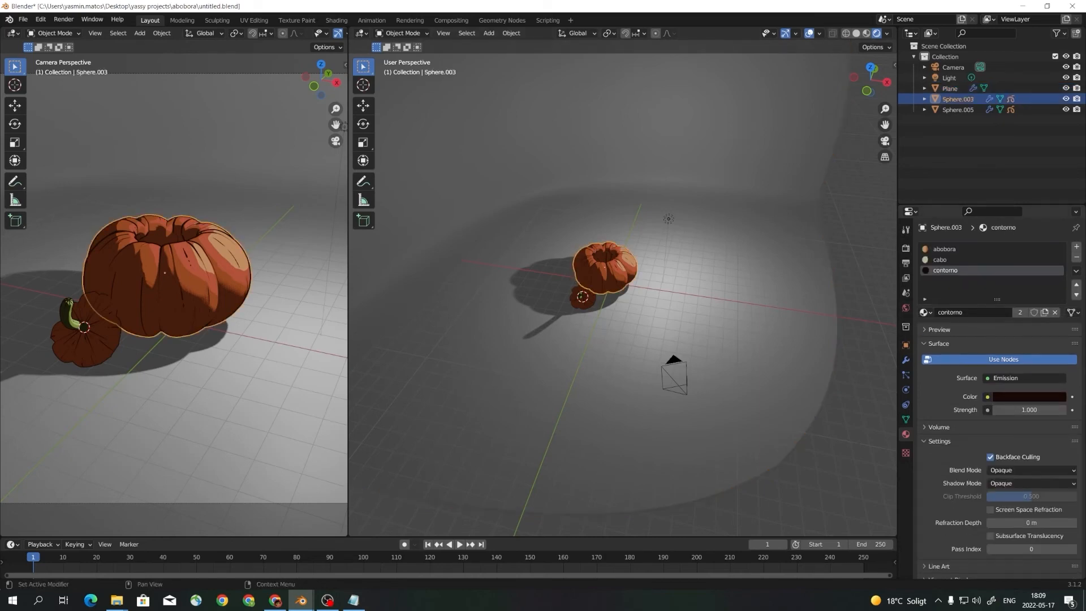
click(944, 249)
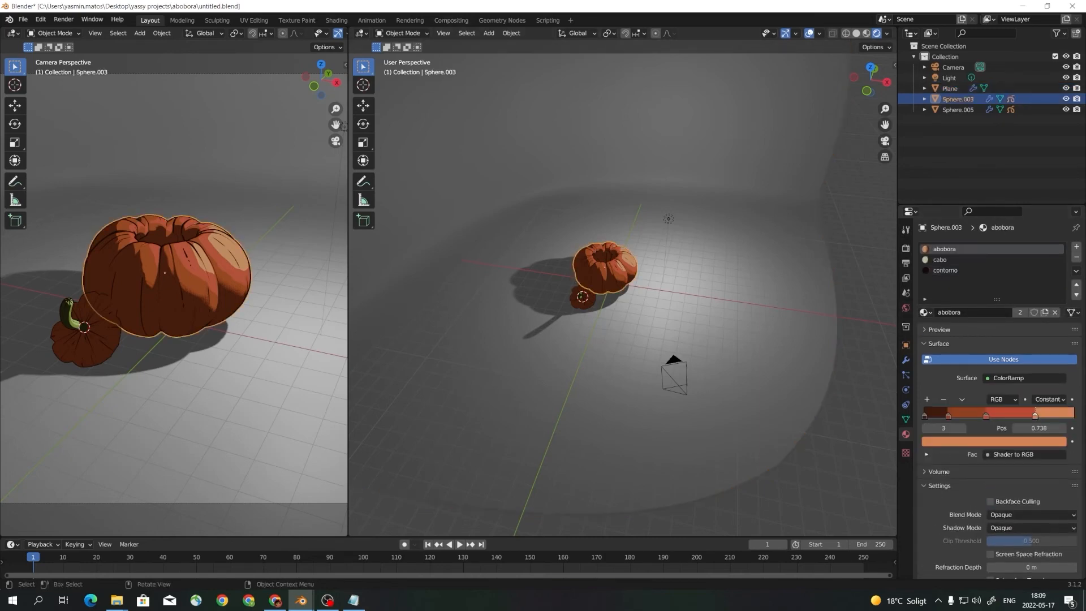
click(183, 20)
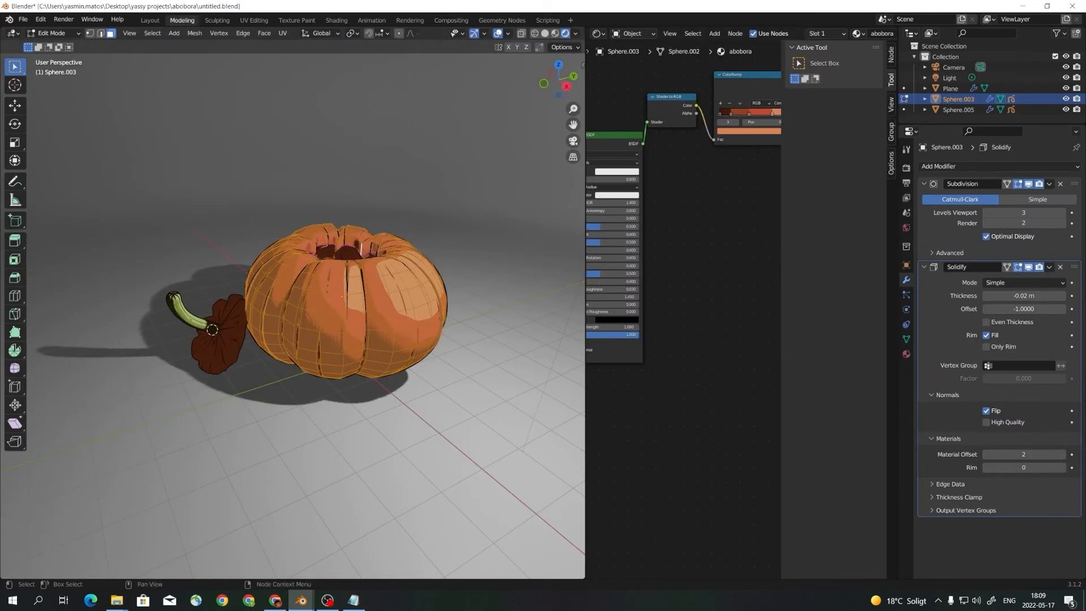
middle_drag(687, 164, 662, 184)
drag(648, 137, 727, 230)
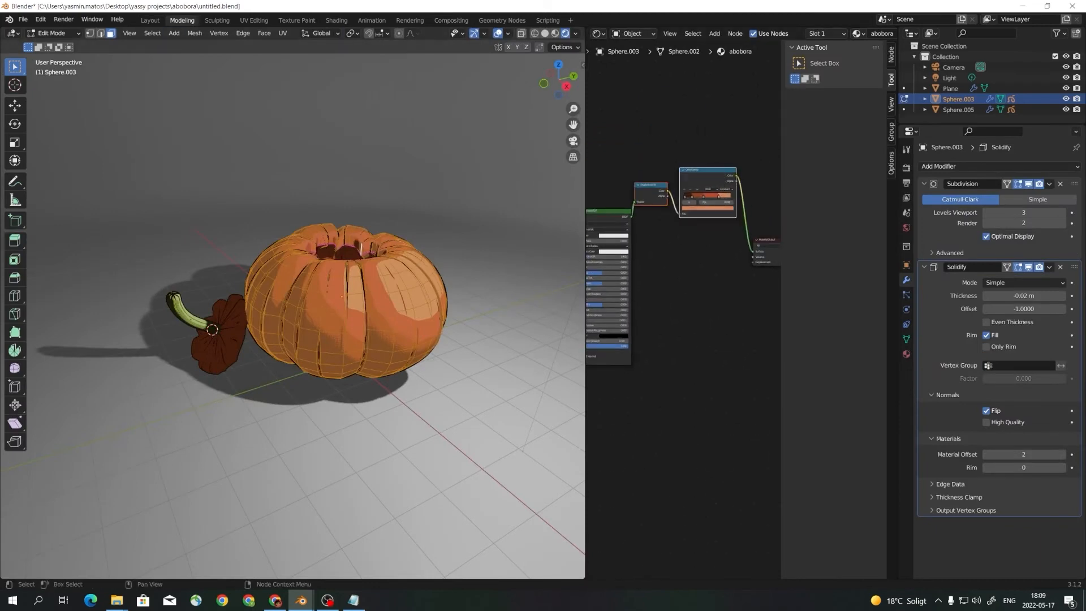
key(ctrl+c)
click(701, 252)
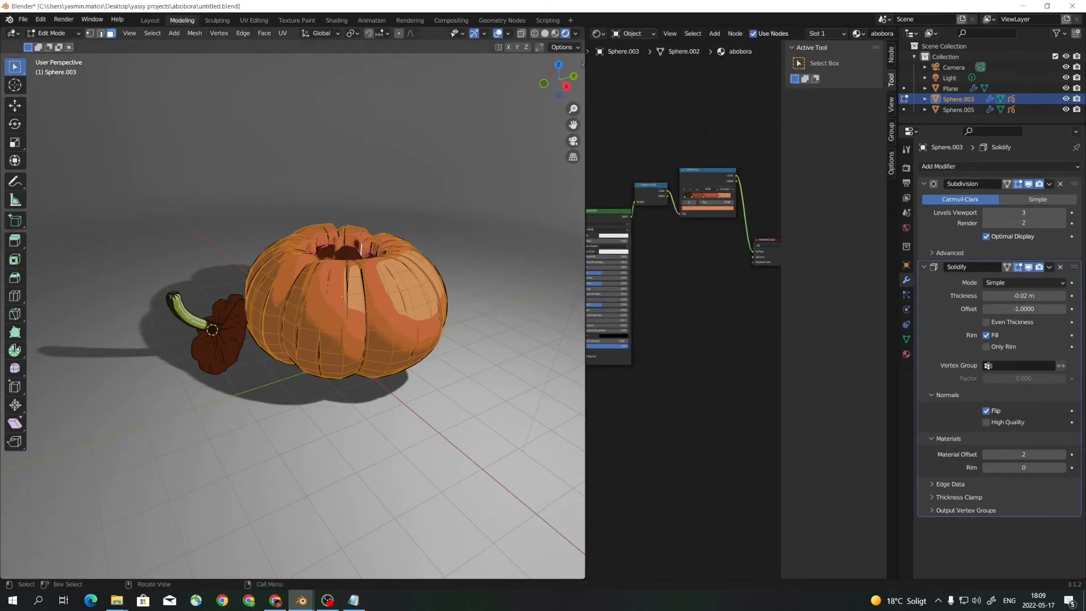
key(ctrl+Page_Up)
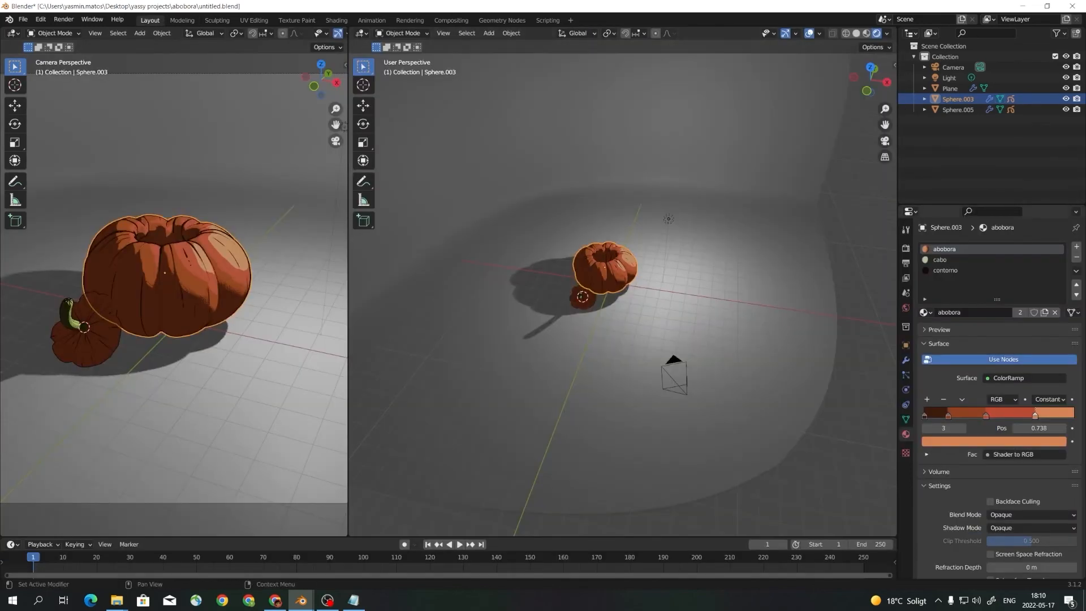
Rename the backdrop plane's new material as base.
click(781, 328)
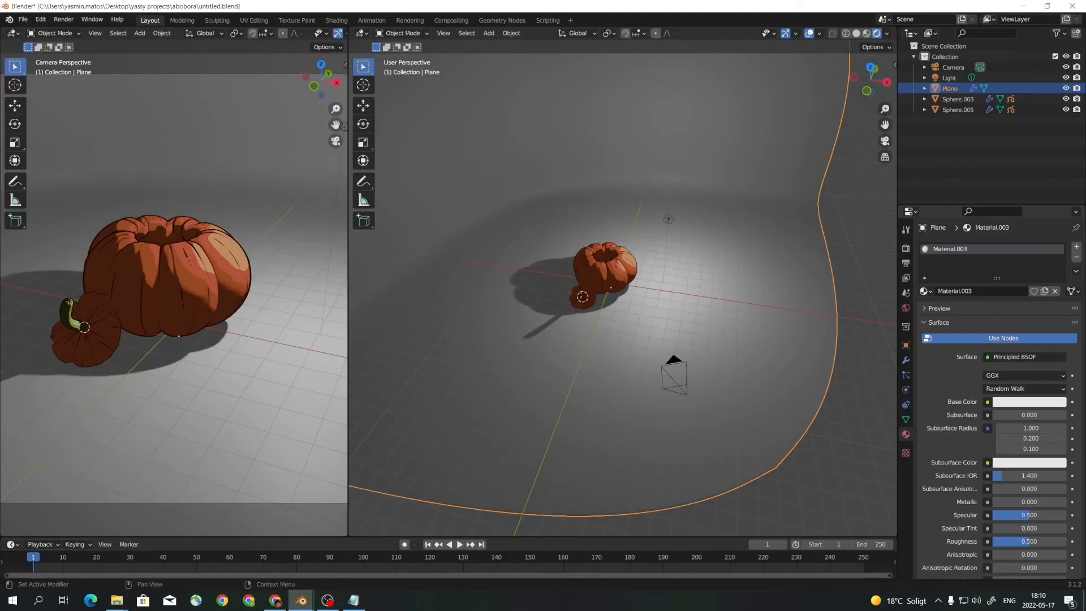
double_click(950, 249)
text(c)
key(Return)
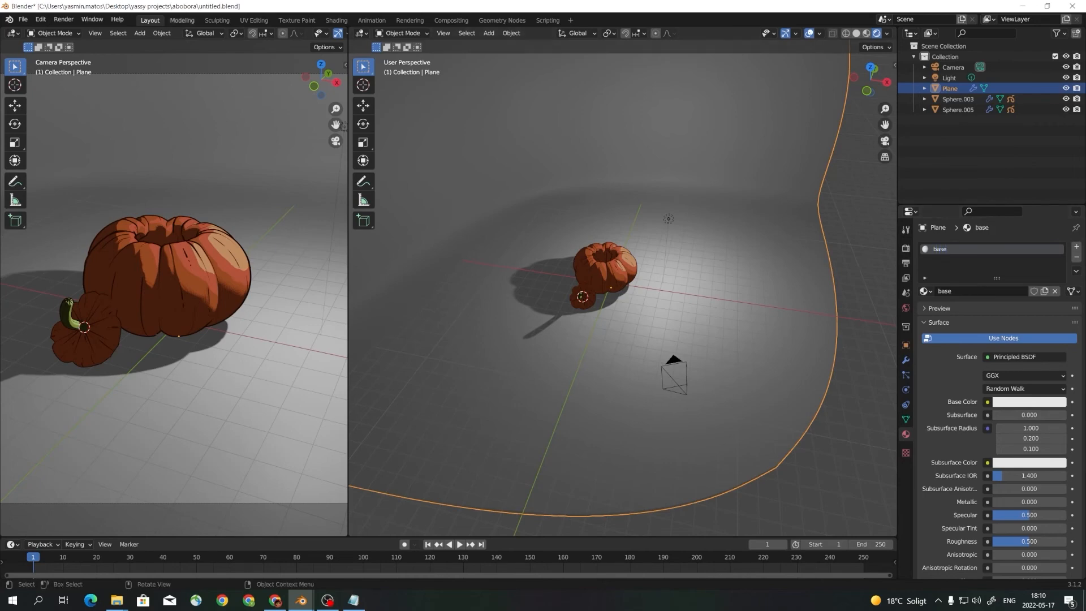
Paste the copied Shader to RGB and ColorRamp nodes into the base material, making room between Principled BSDF and Material Output.
click(182, 20)
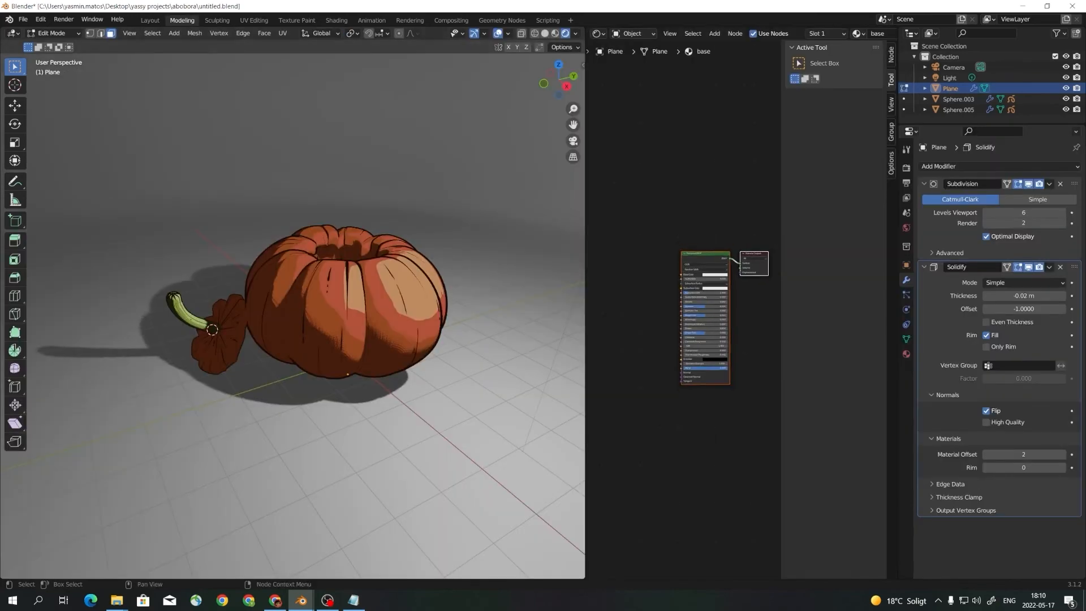
key(alt+a)
drag(707, 253, 608, 250)
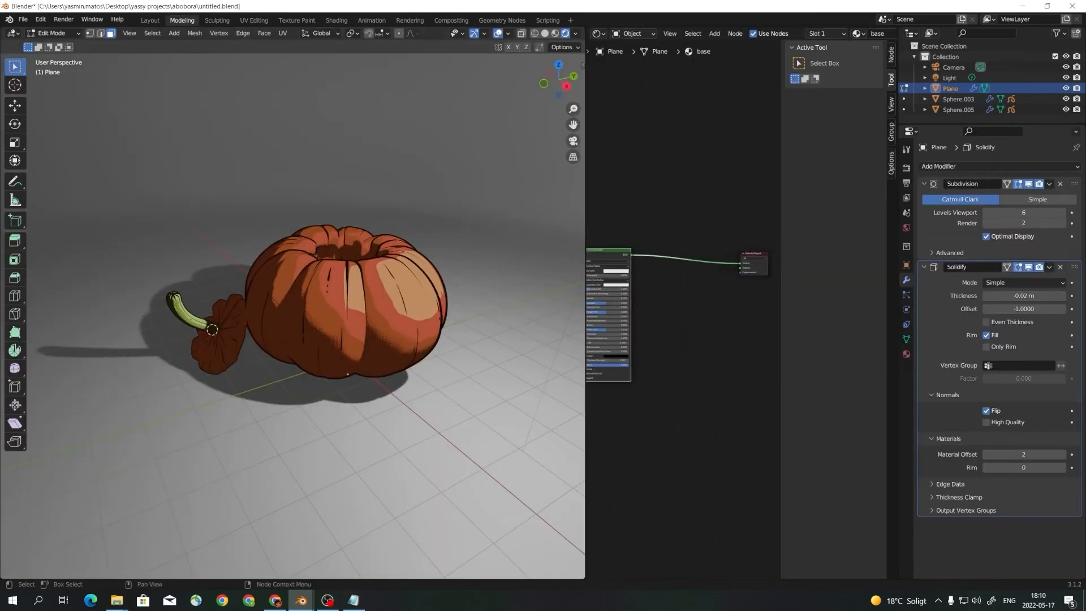
key(ctrl+v)
scroll(690, 351, up, 1)
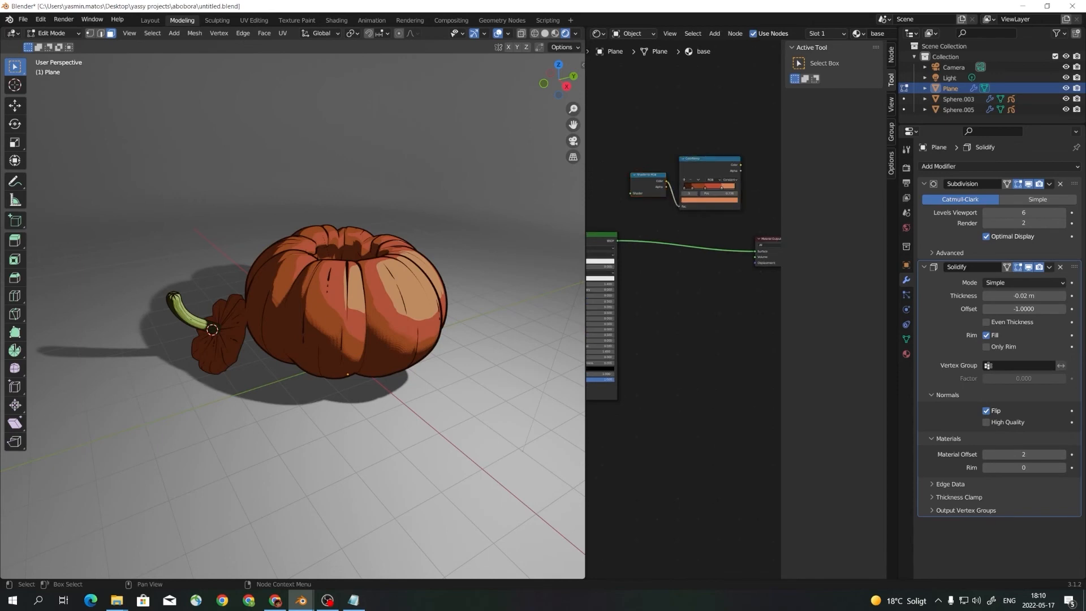
Wire the base material from Principled BSDF through Shader to RGB and ColorRamp into the Material Output's Surface input.
drag(648, 175, 655, 198)
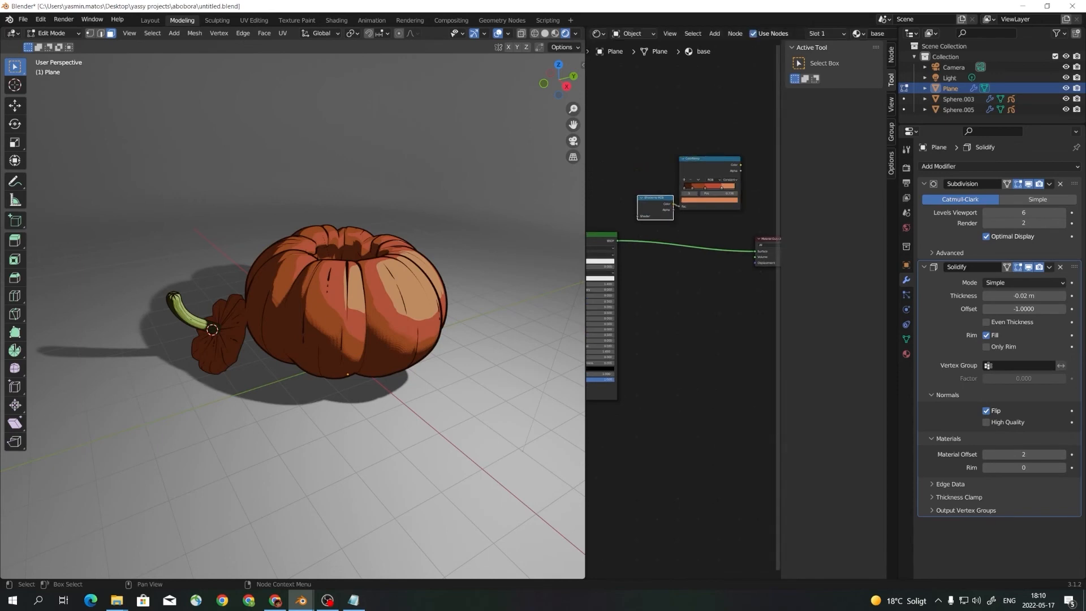
drag(756, 251, 639, 217)
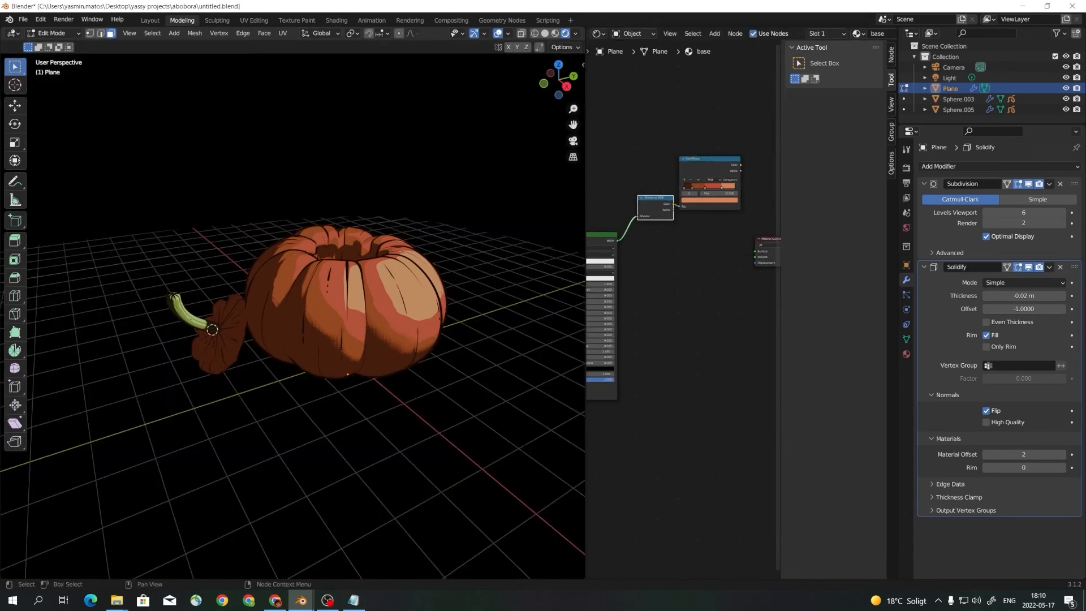
drag(741, 165, 756, 251)
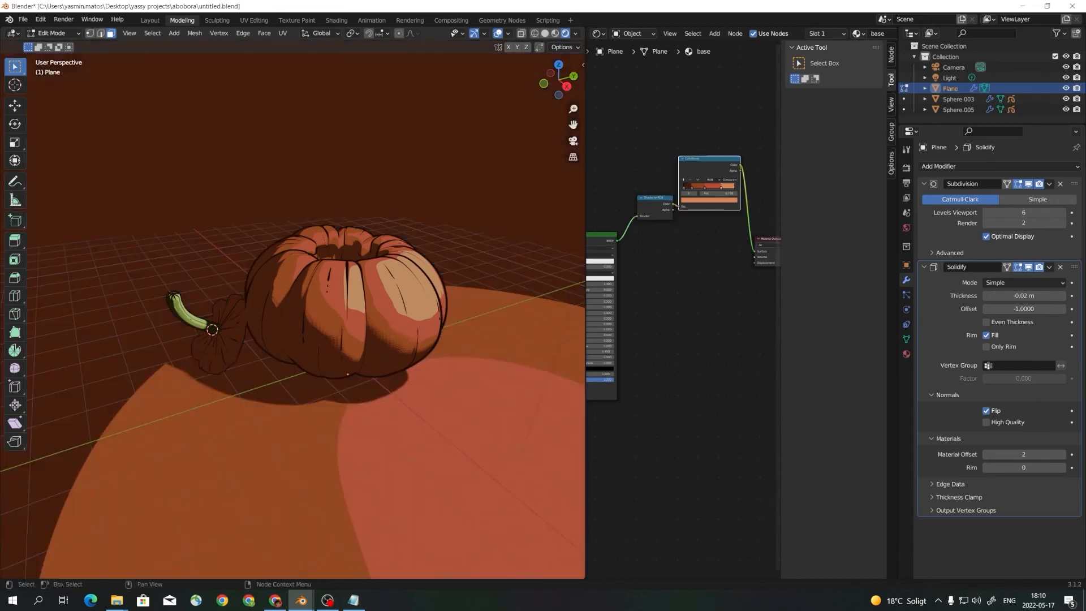
drag(707, 159, 709, 134)
scroll(701, 170, up, 5)
middle_drag(701, 169, 675, 227)
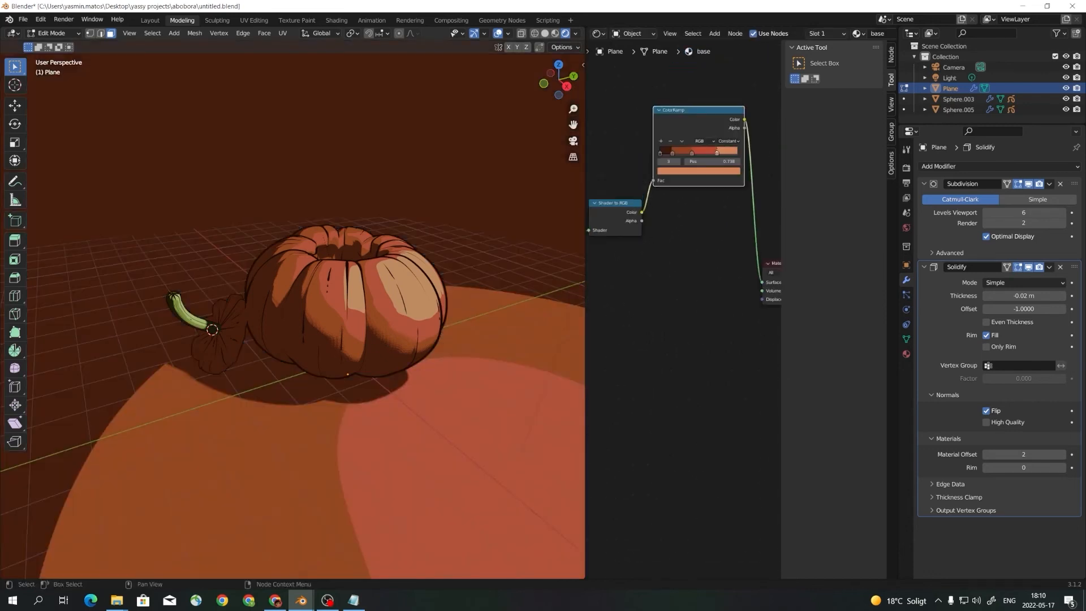
Recolor the four stops of the base material's ColorRamp in blue tones, from dark blue up to light cyan.
scroll(684, 228, up, 1)
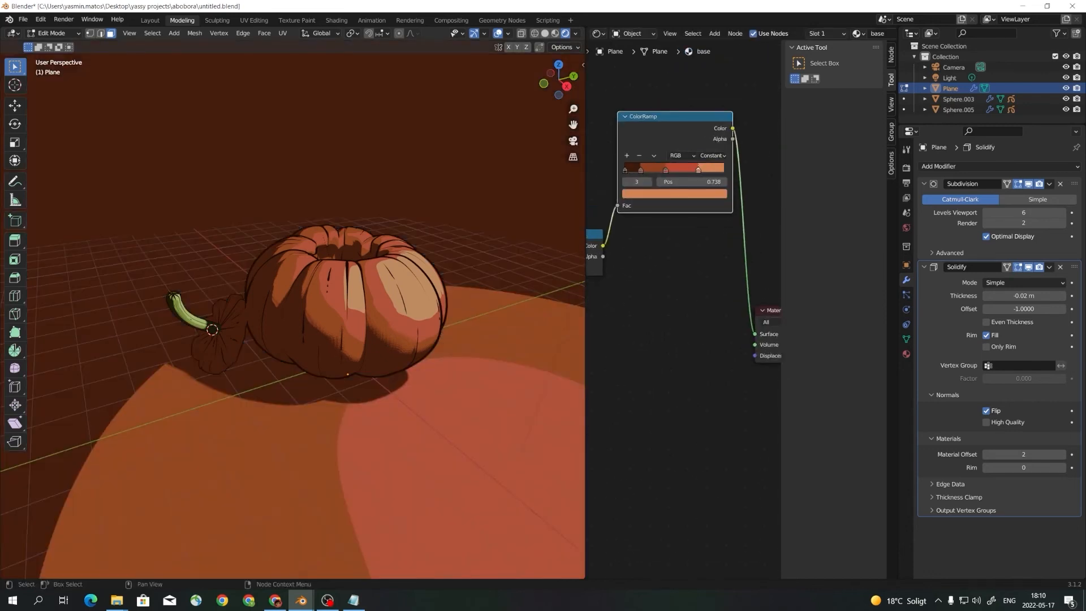
click(667, 193)
drag(657, 106, 671, 73)
click(666, 170)
click(667, 194)
click(641, 170)
click(667, 193)
click(625, 170)
click(667, 194)
drag(705, 109, 705, 100)
Examine the backdrop's banded shading and the cast shadow around the pumpkin, from close up and from far away.
scroll(683, 309, down, 3)
scroll(340, 317, down, 2)
middle_drag(340, 317, 369, 325)
scroll(380, 333, down, 3)
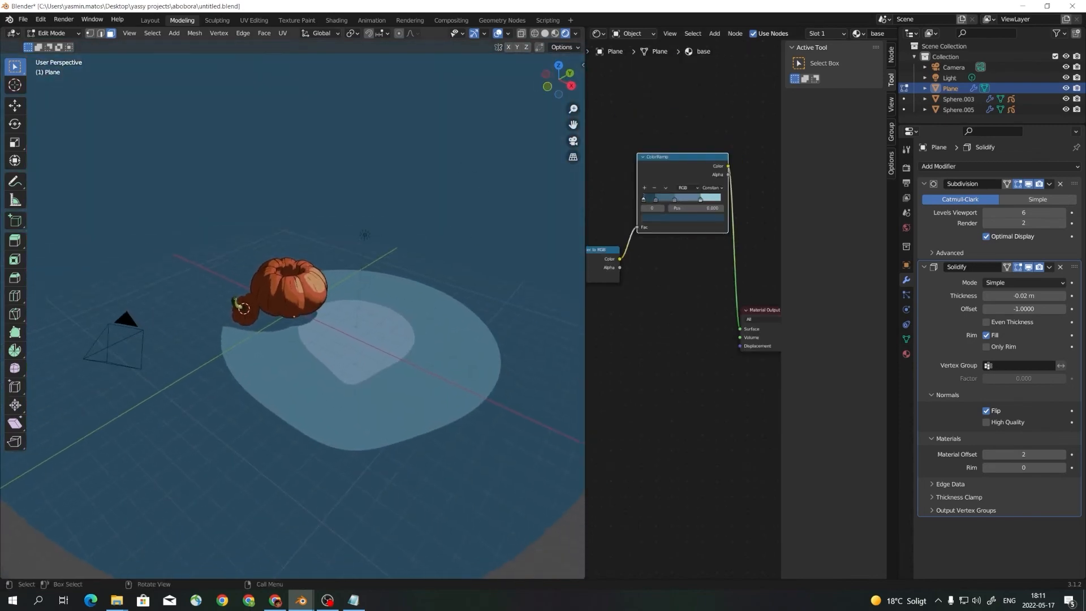
scroll(244, 308, up, 5)
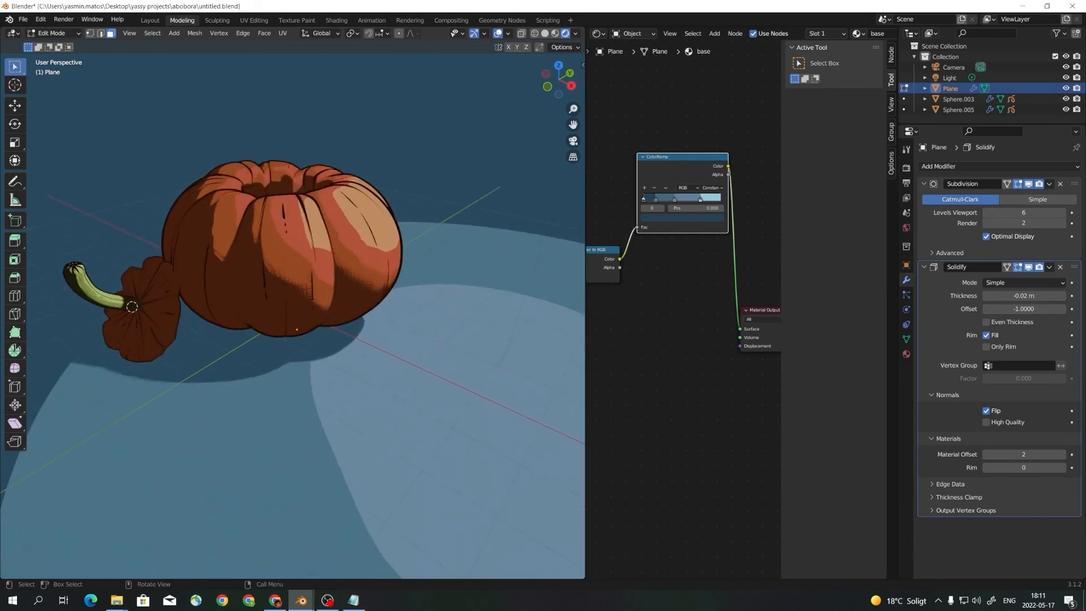
shift+middle_drag(244, 308, 303, 345)
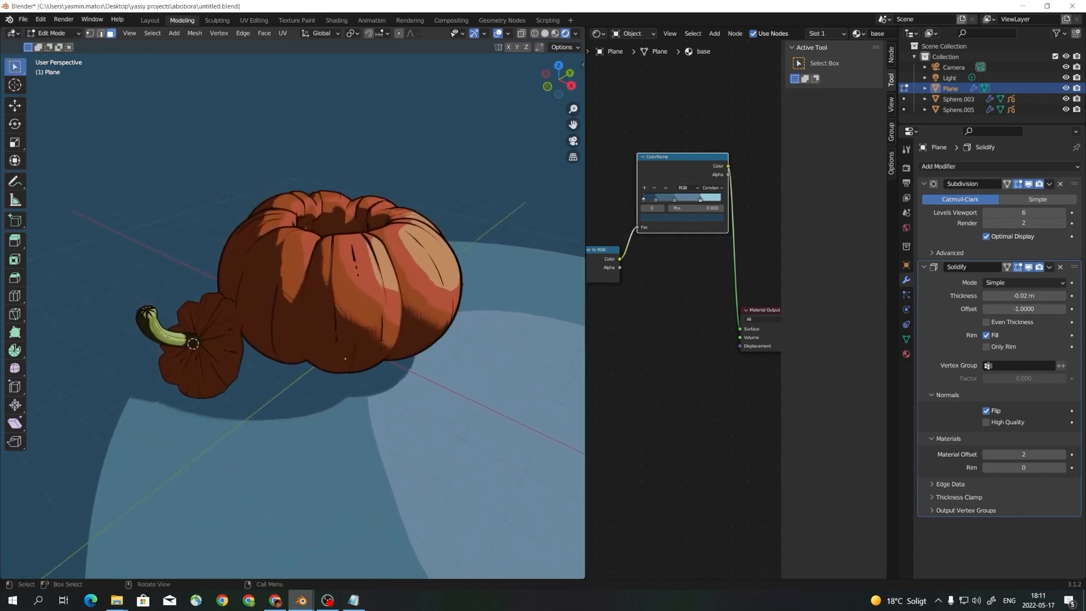
shift+middle_drag(304, 344, 277, 218)
scroll(273, 270, down, 2)
scroll(277, 217, down, 1)
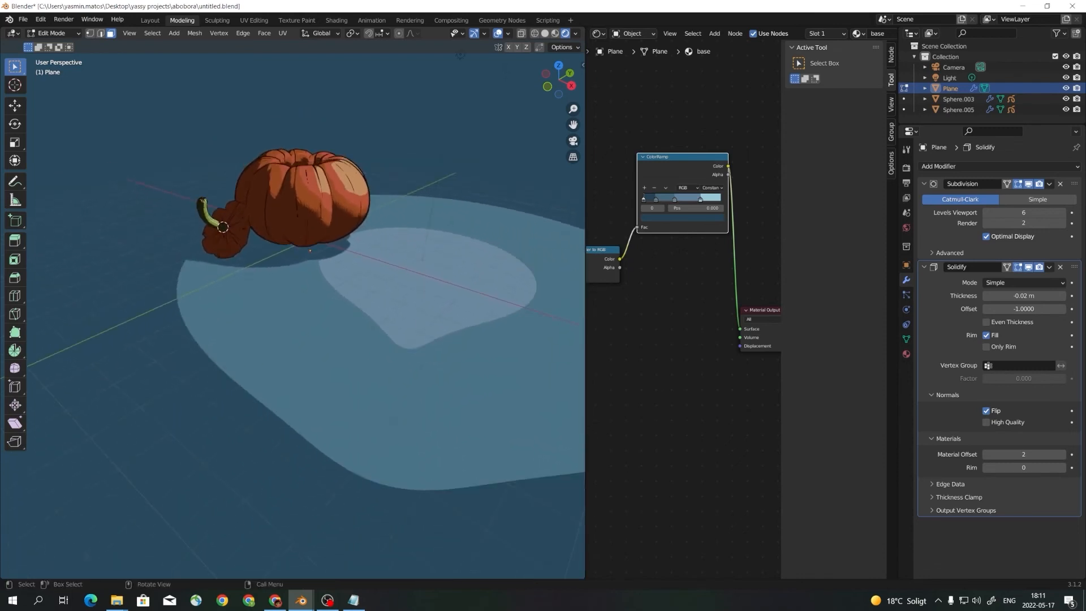
scroll(277, 217, down, 2)
scroll(685, 254, down, 4)
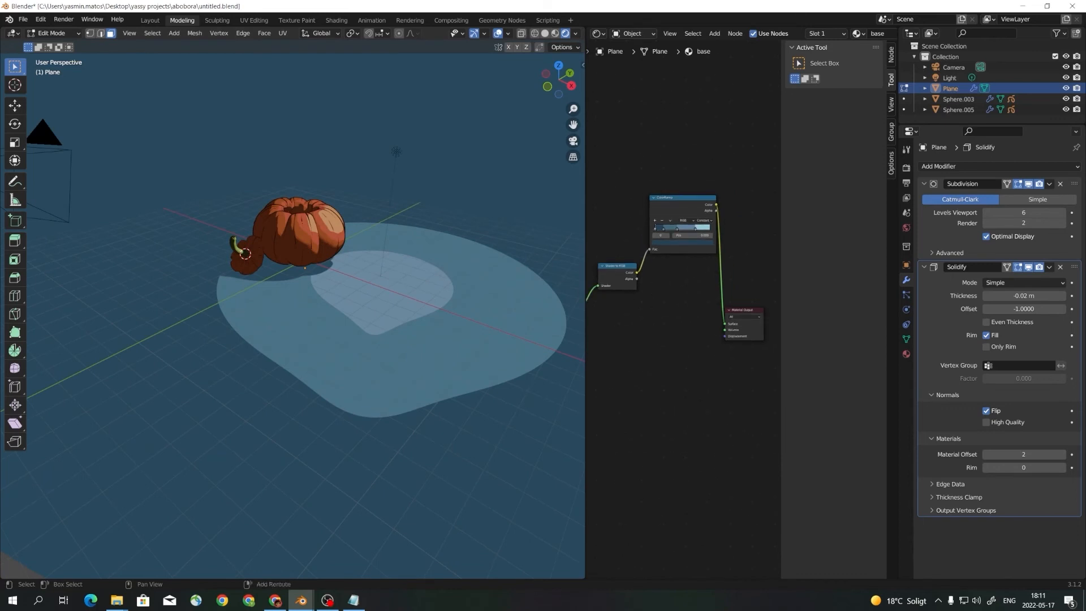
scroll(702, 274, down, 2)
middle_drag(634, 339, 731, 277)
scroll(683, 306, up, 6)
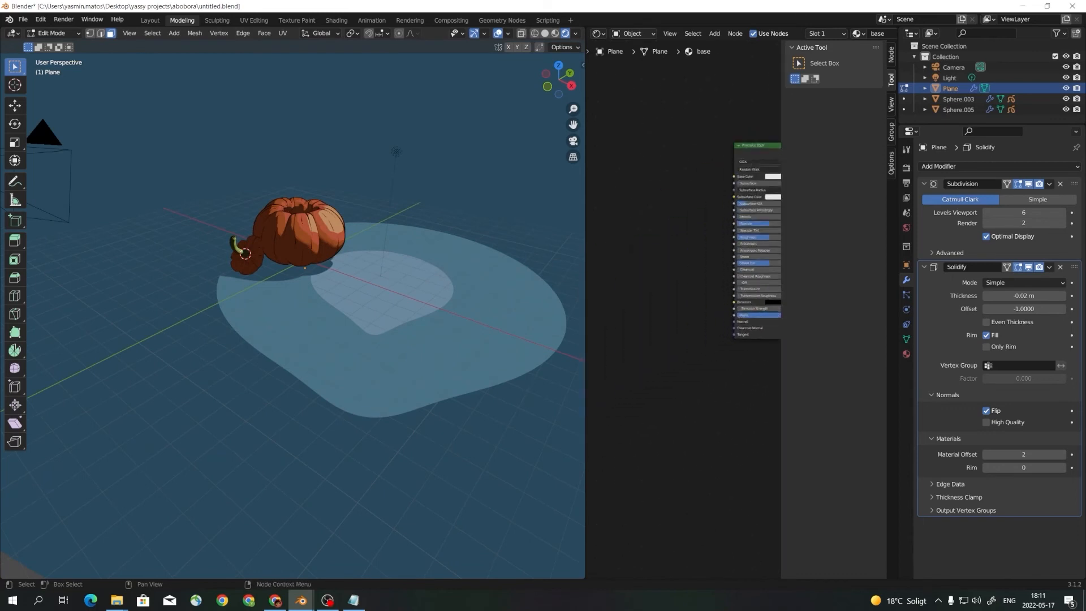
click(906, 354)
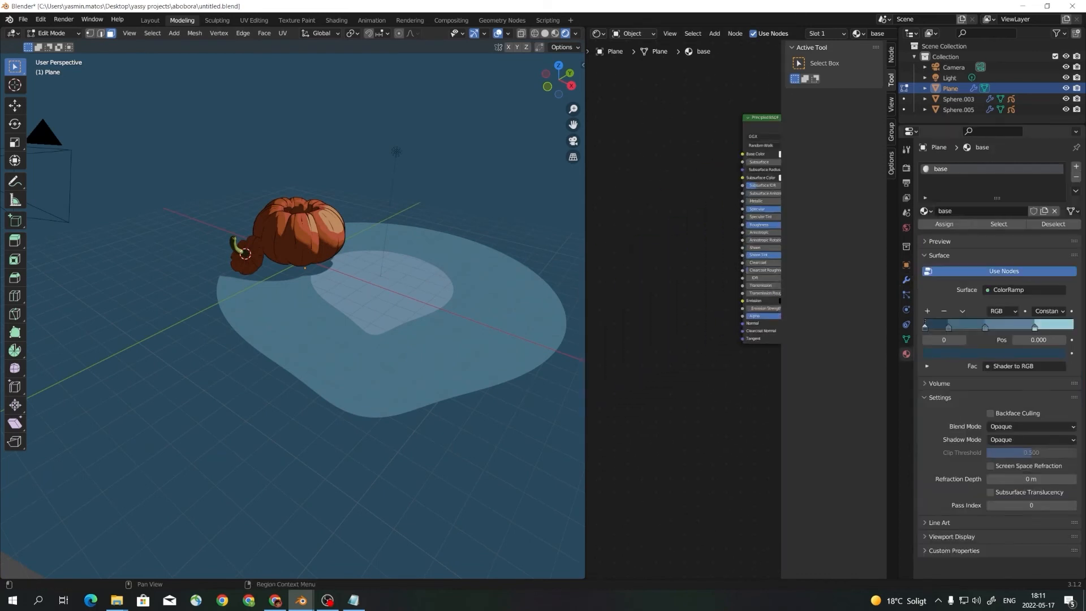
click(906, 280)
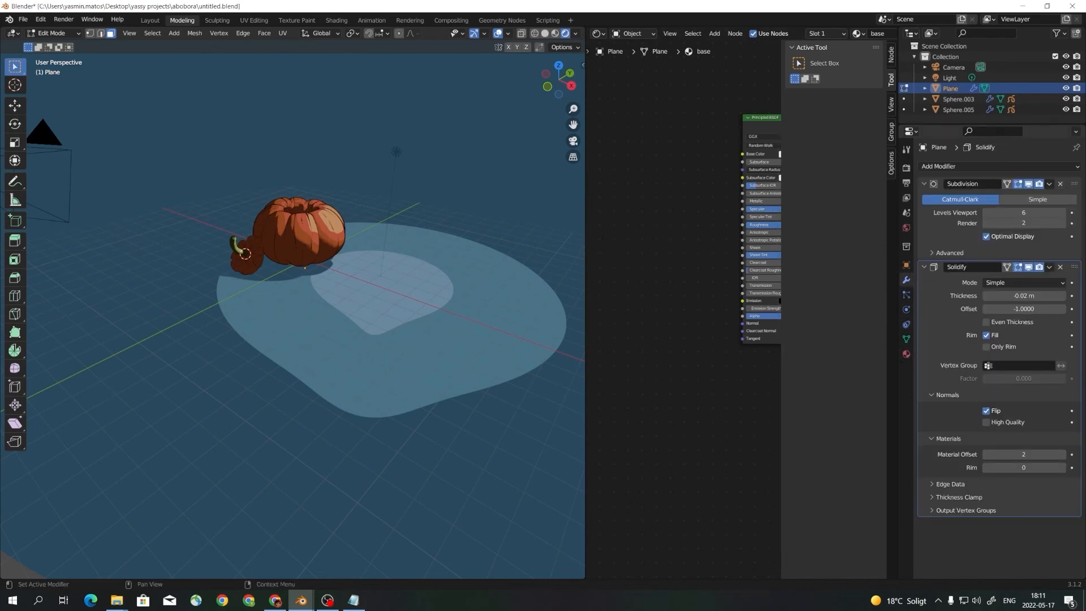
click(906, 353)
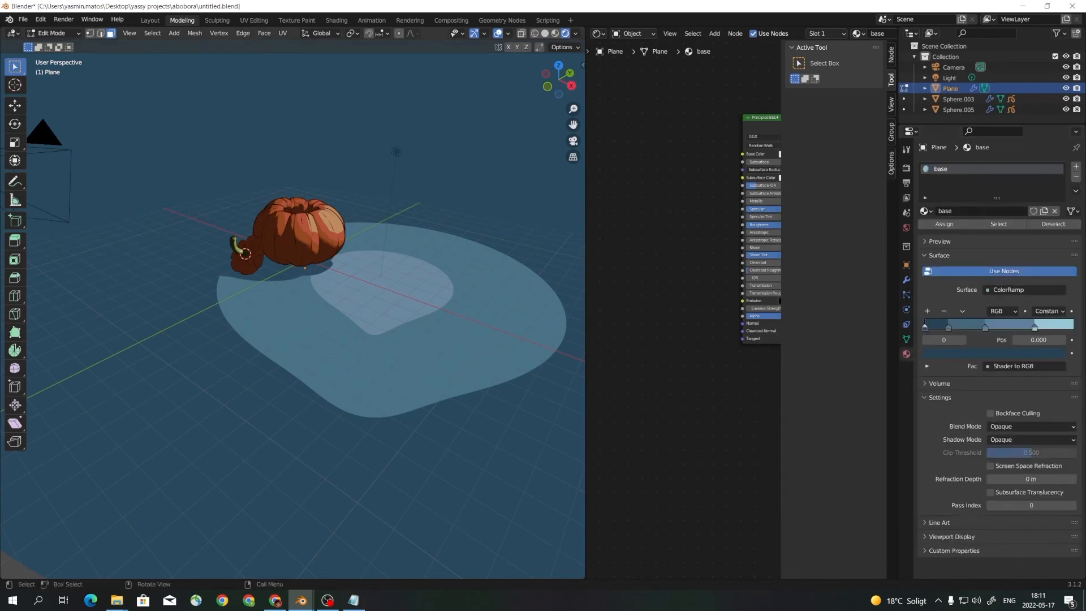
Return to Object Mode and copy the Noise Texture and Bump nodes from the pumpkin body's abobora material.
key(ctrl+Tab)
click(258, 235)
click(298, 235)
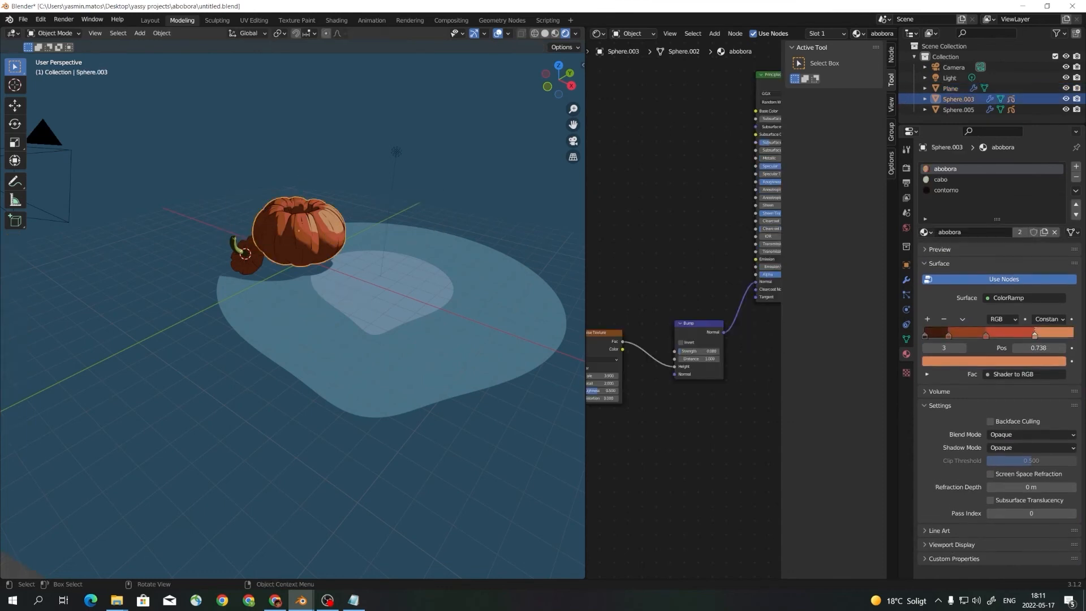
scroll(680, 309, down, 1)
drag(610, 280, 729, 427)
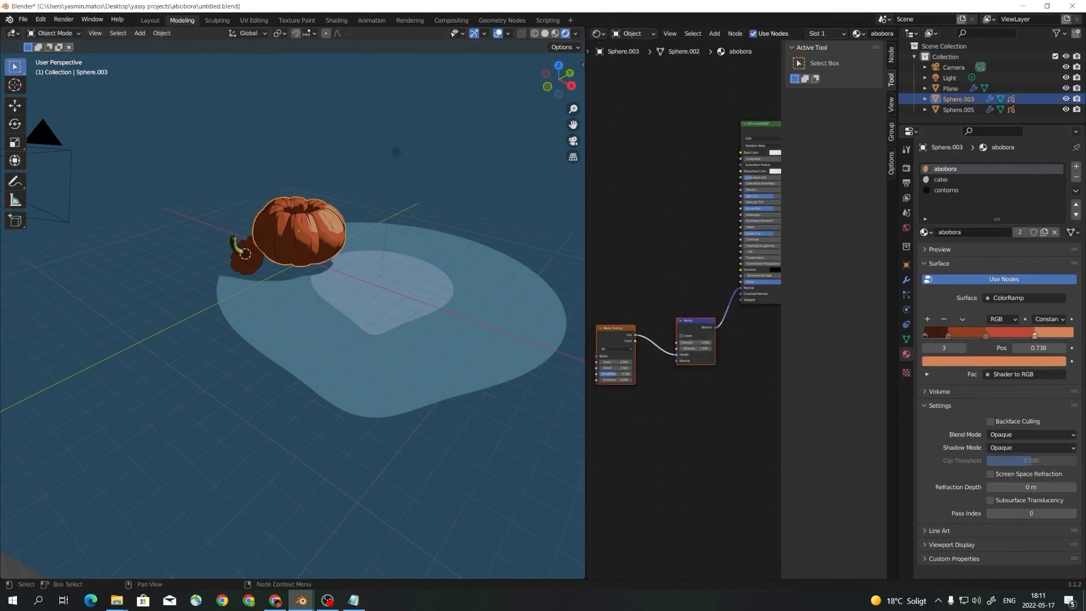
click(714, 391)
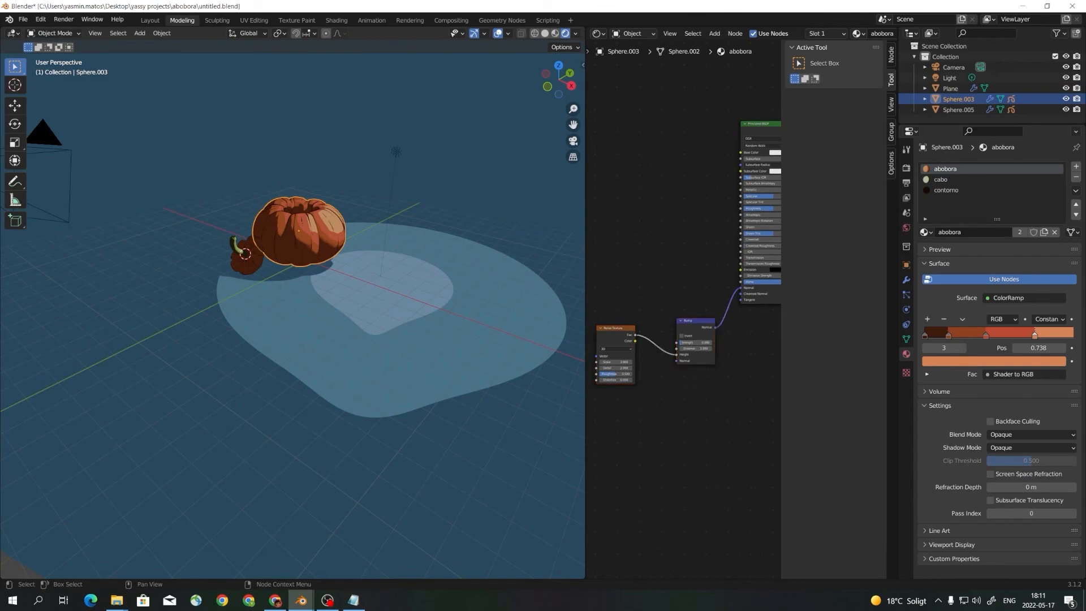
Feed the copied Noise Texture and Bump nodes into the base material's Principled BSDF Normal input, with Bump strength at 0.847.
click(476, 317)
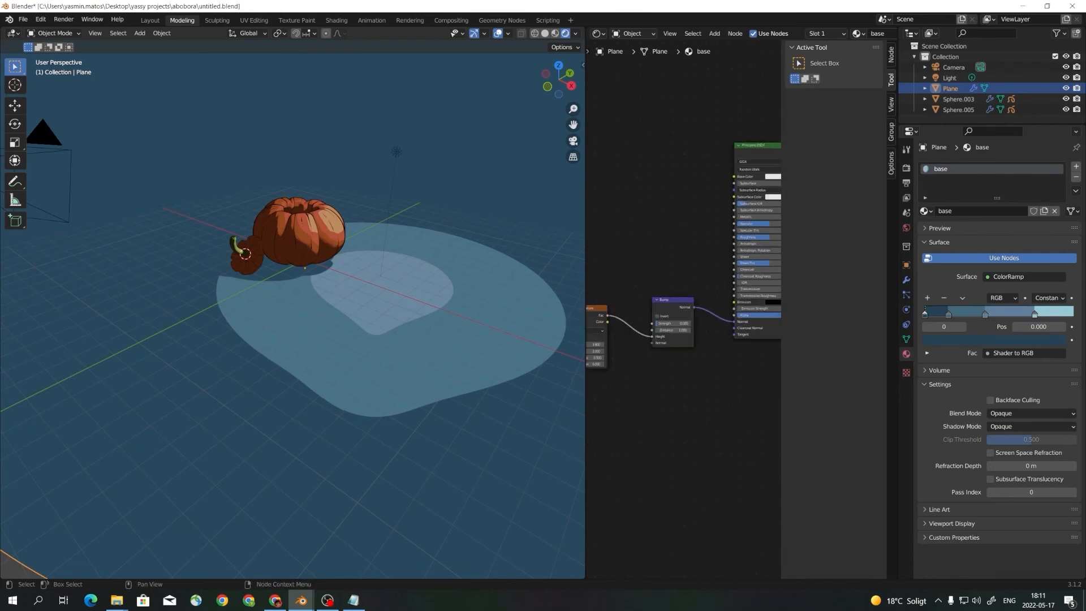
drag(597, 308, 622, 295)
scroll(554, 317, up, 2)
scroll(681, 314, up, 3)
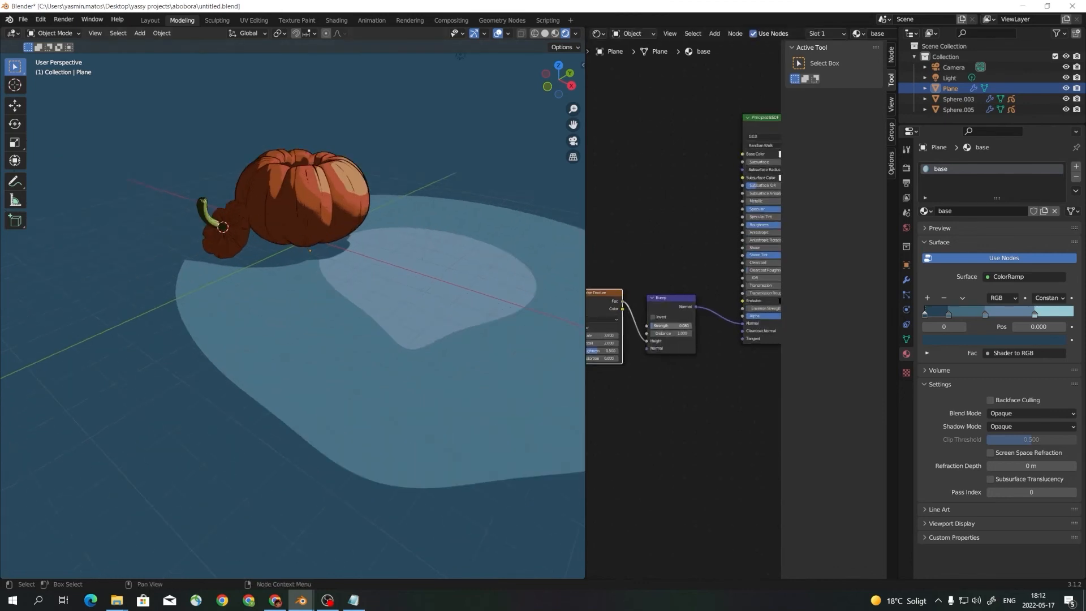
drag(662, 337, 701, 337)
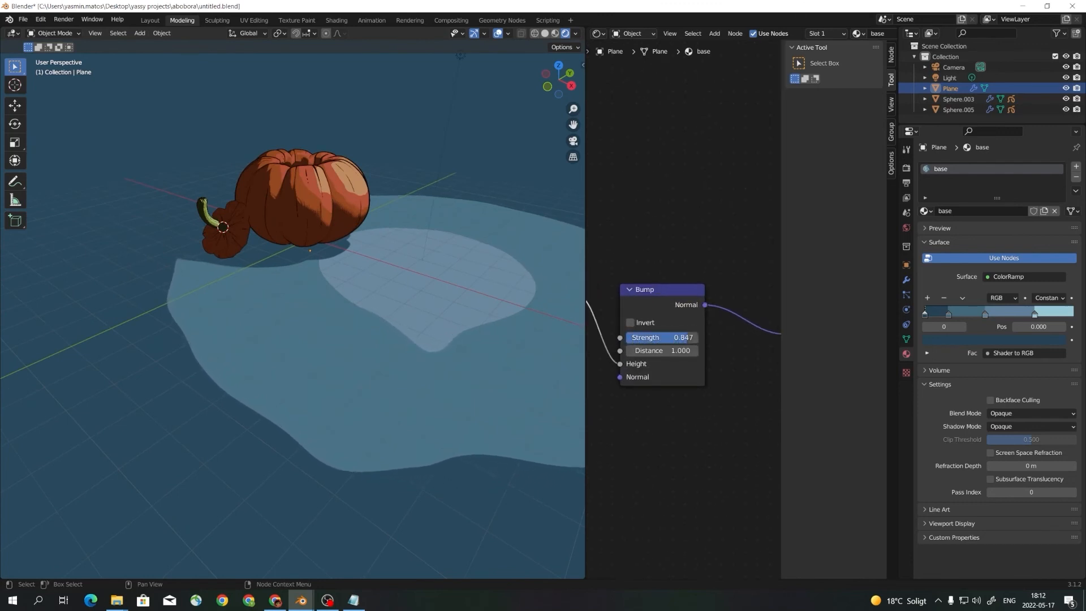
Set the scale of the base material's Noise Texture to 13.700.
scroll(694, 314, down, 6)
middle_drag(693, 314, 791, 260)
scroll(681, 308, up, 2)
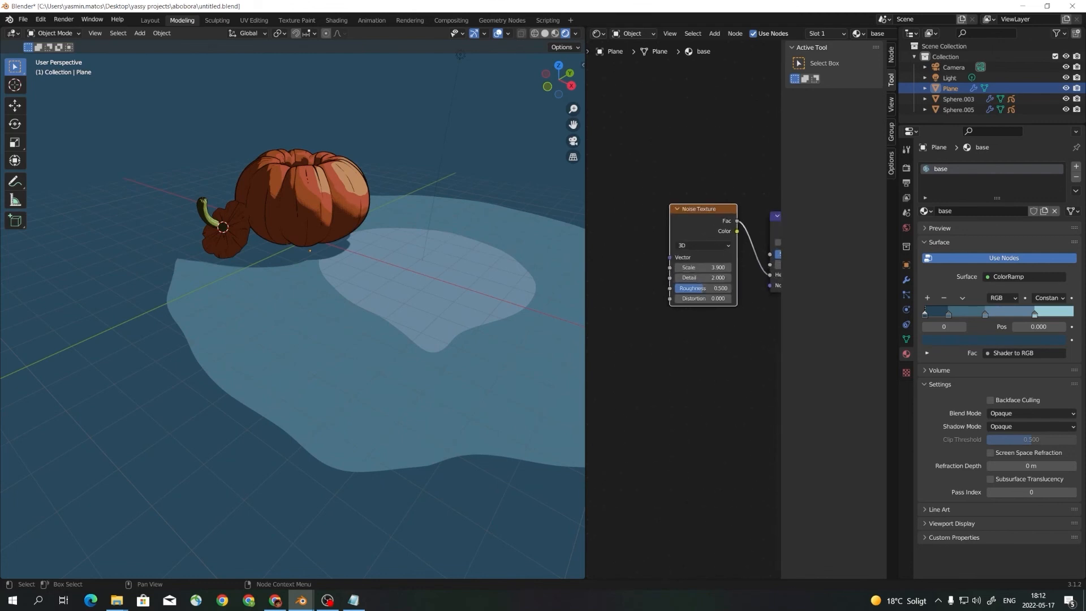
drag(704, 267, 889, 267)
scroll(293, 315, down, 3)
scroll(292, 315, up, 5)
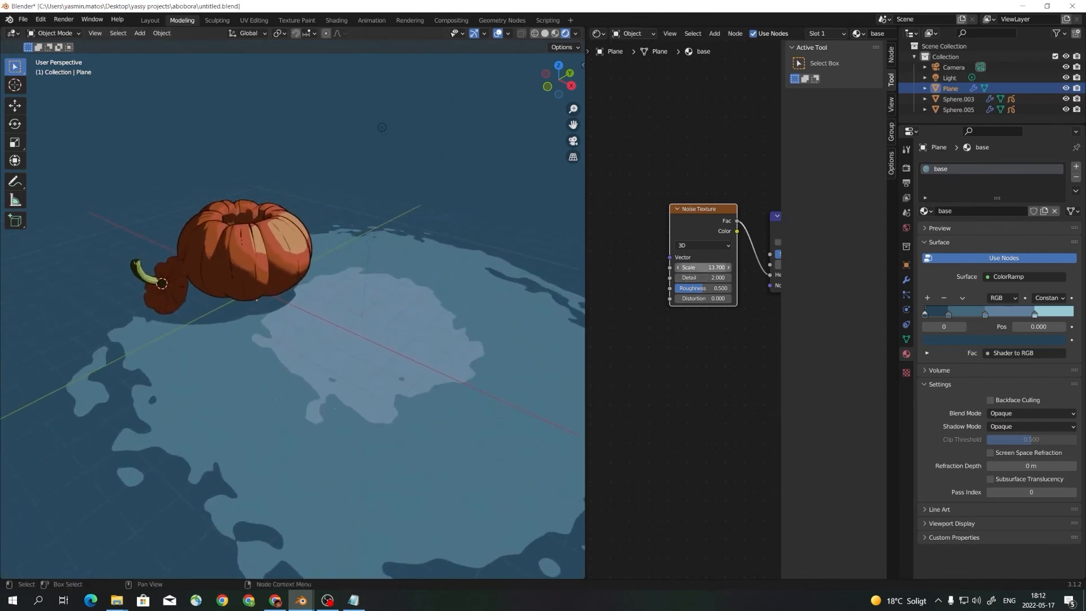
Set the scale of the base material's Noise Texture to 13.000.
mouse_move(703, 267)
mouse_down()
mouse_move(736, 268)
mouse_move(706, 268)
mouse_up()
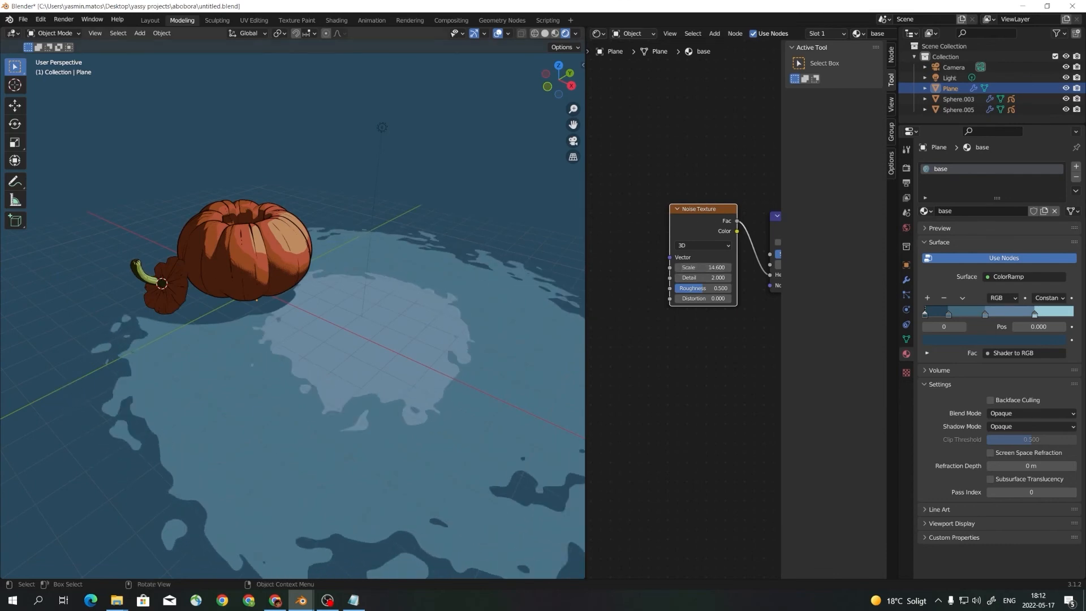
scroll(293, 315, down, 3)
shift+middle_drag(292, 315, 353, 297)
scroll(303, 308, up, 3)
drag(707, 267, 681, 267)
scroll(292, 315, down, 3)
middle_drag(341, 199, 407, 176)
Move the point light down and closer to the pumpkin to brighten the ground in front of it.
click(383, 188)
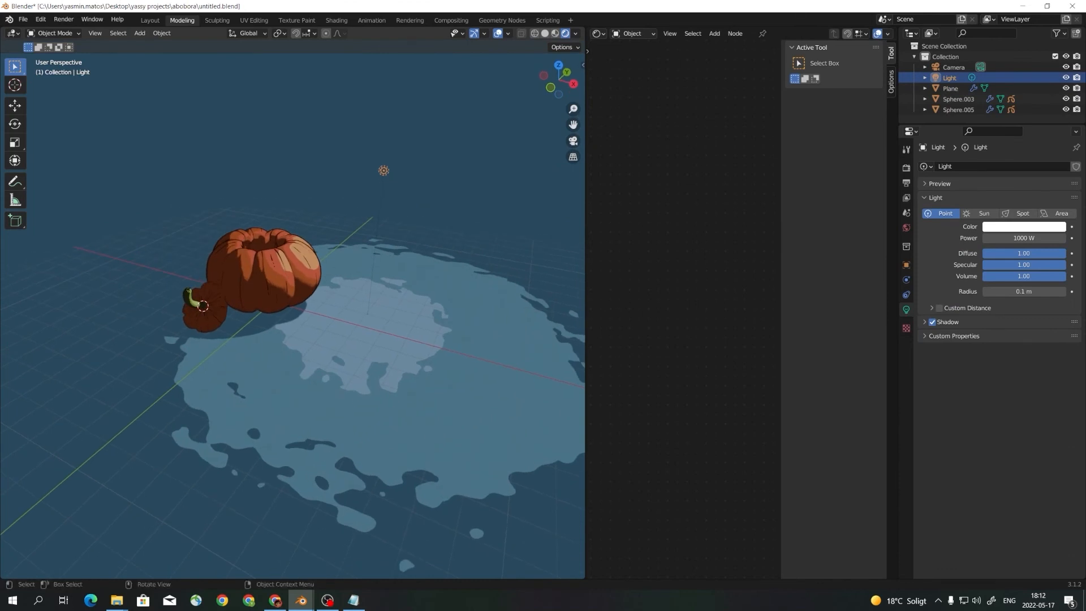
key(g)
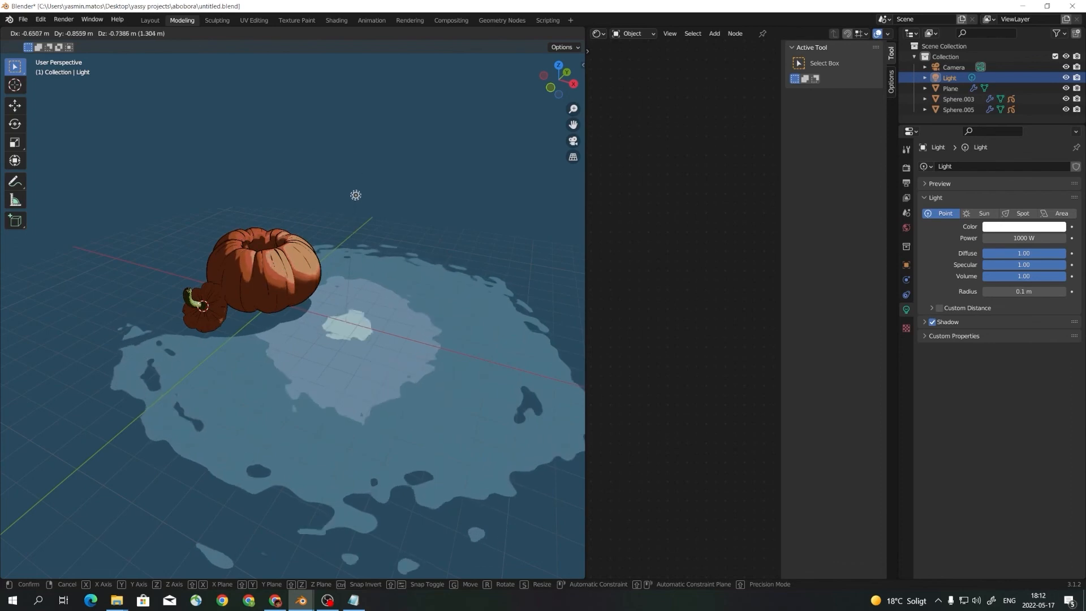
click(355, 209)
middle_drag(355, 209, 311, 188)
scroll(365, 183, up, 2)
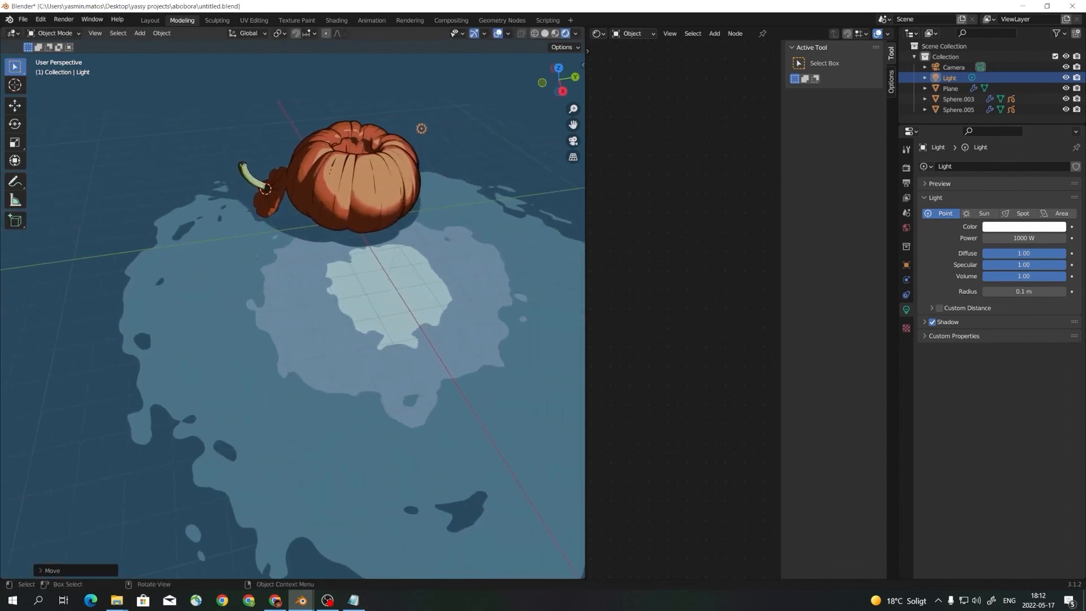
click(317, 283)
scroll(316, 283, down, 3)
shift+middle_drag(317, 282, 417, 370)
scroll(374, 263, up, 3)
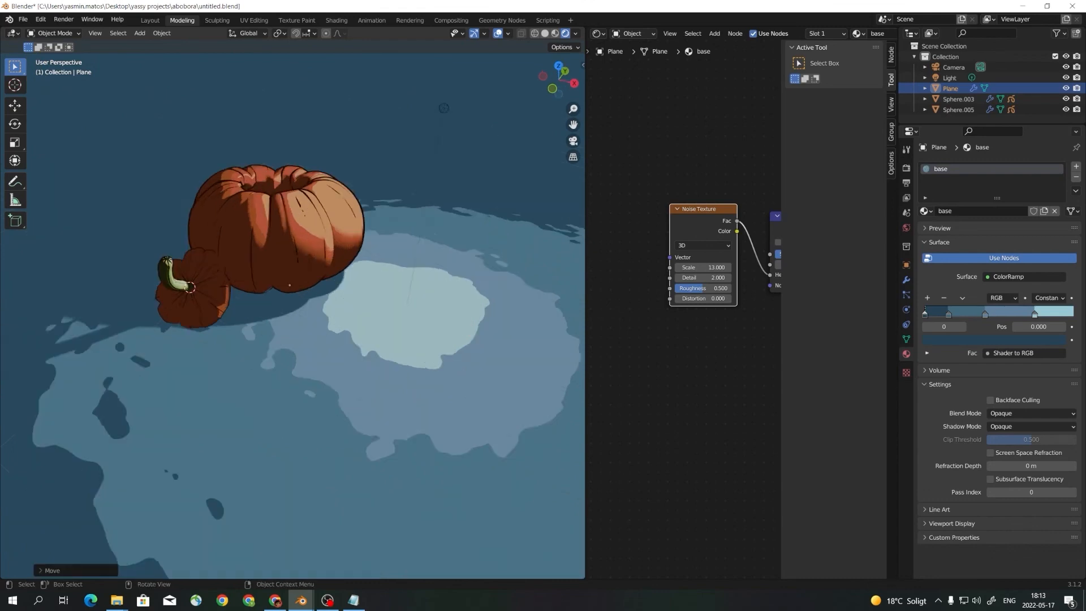
Add a Grease Pencil object to the scene and rename its material linha base.
middle_drag(362, 363, 371, 322)
key(shift+a)
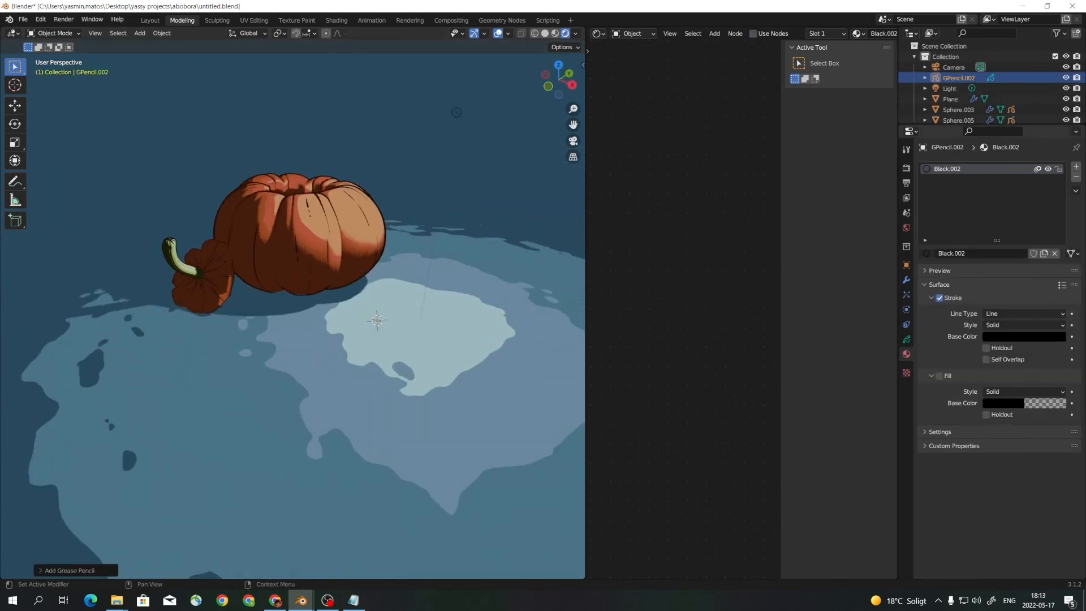
double_click(948, 169)
text(linha base)
key(Return)
Sample the backdrop's blue as the linha base stroke color and darken it to a near-black blue.
click(1024, 337)
click(1055, 290)
click(543, 487)
click(1024, 337)
drag(1058, 221, 1058, 258)
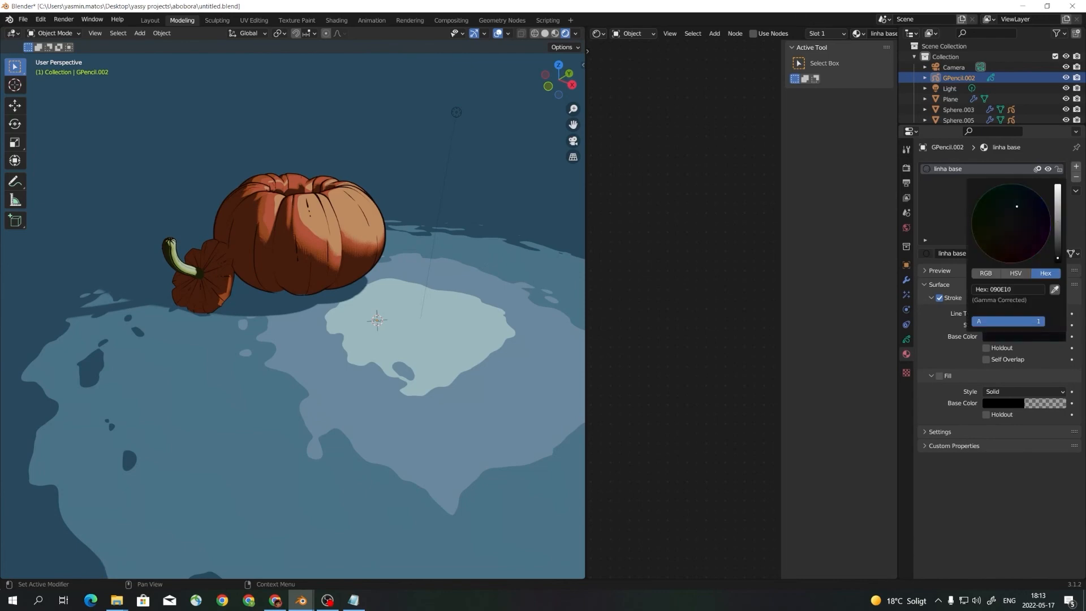
Start Draw Mode on the new Grease Pencil object in the Layout workspace and set the surface stroke placement offset to 0.
click(906, 339)
scroll(174, 419, down, 1)
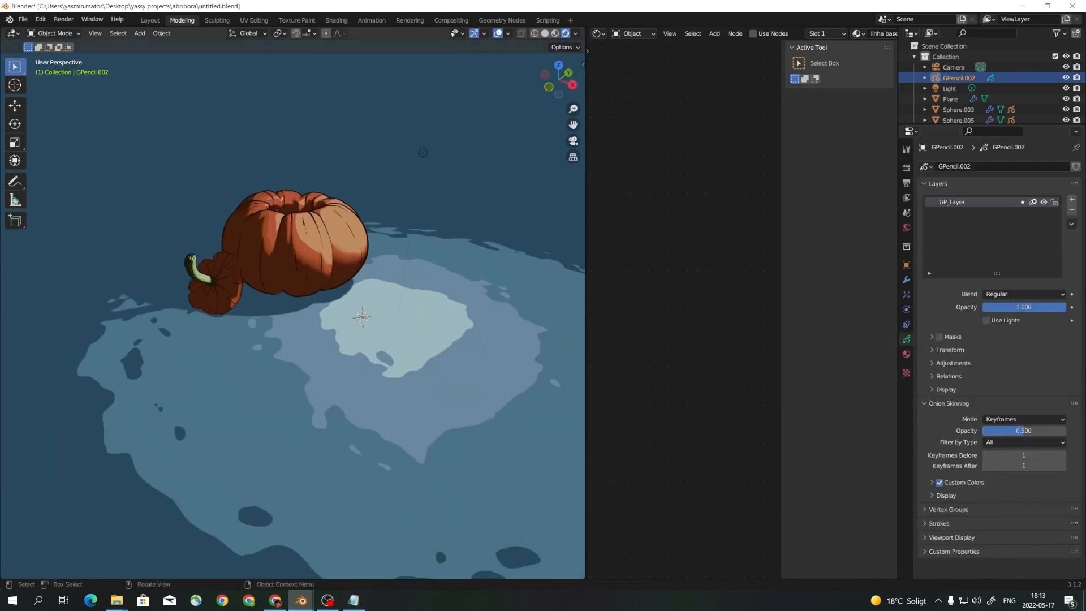
click(217, 20)
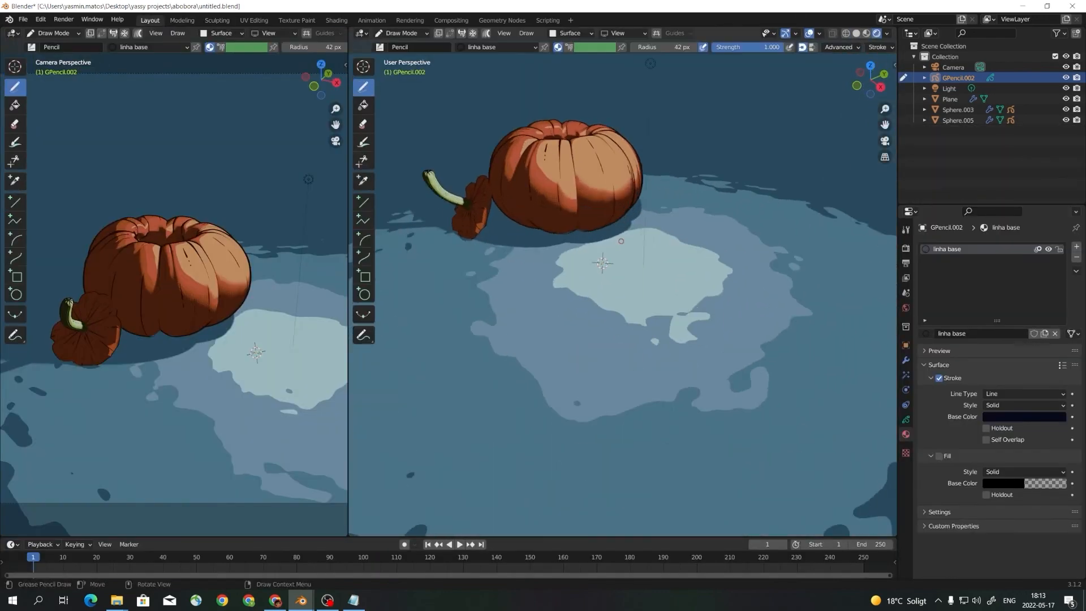
scroll(622, 283, up, 1)
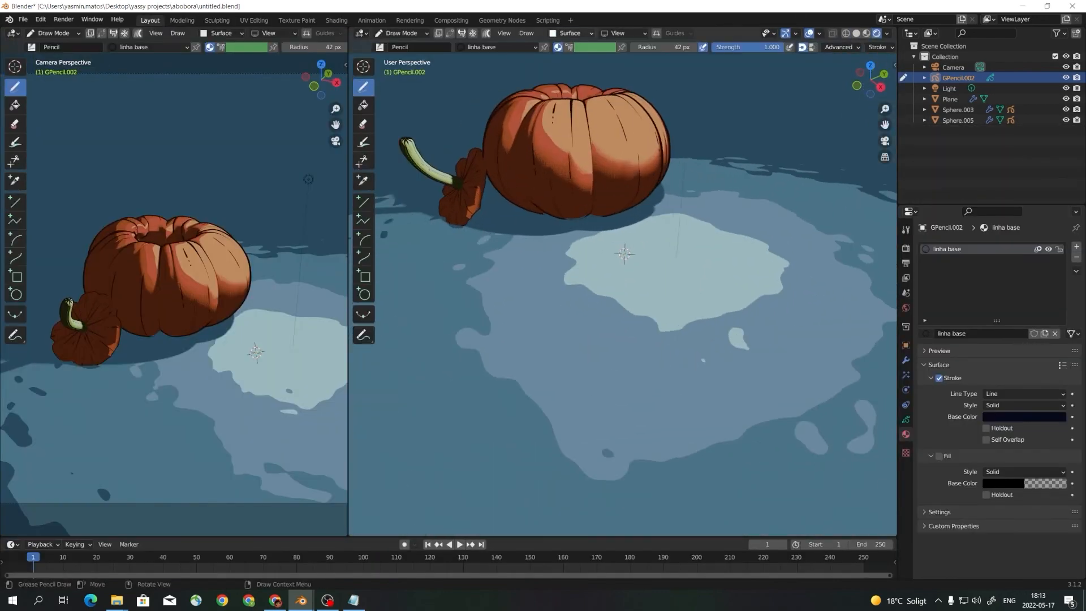
click(570, 33)
click(565, 125)
text(0)
key(Return)
Draw dark hatching strokes with the Pencil brush on the ground around the pumpkin and along the edges of the light patches.
scroll(176, 351, up, 1)
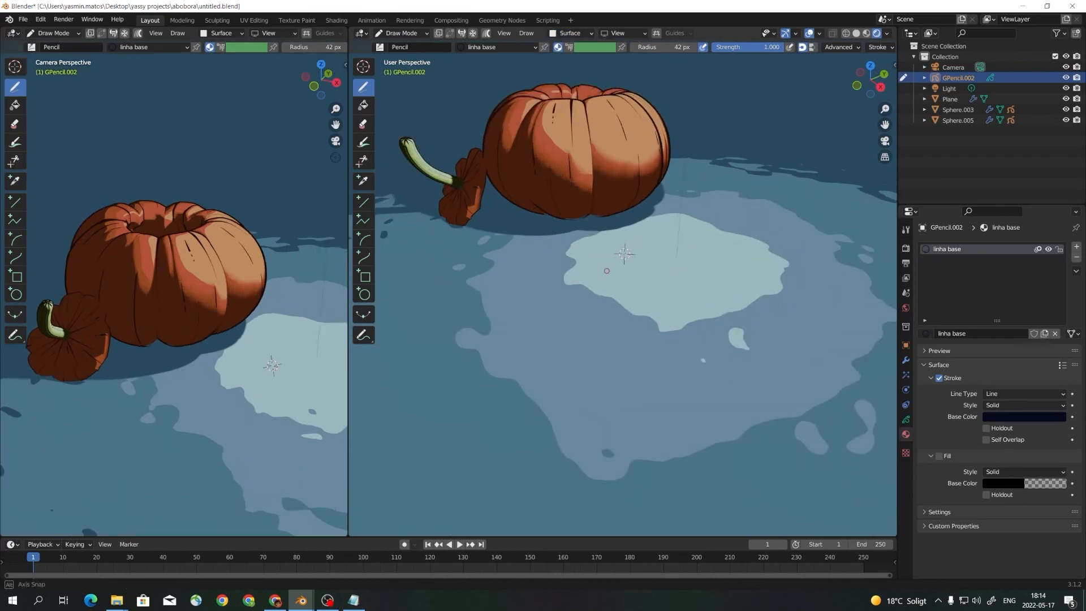
middle_drag(594, 282, 623, 311)
middle_drag(170, 350, 182, 352)
key(KP_0)
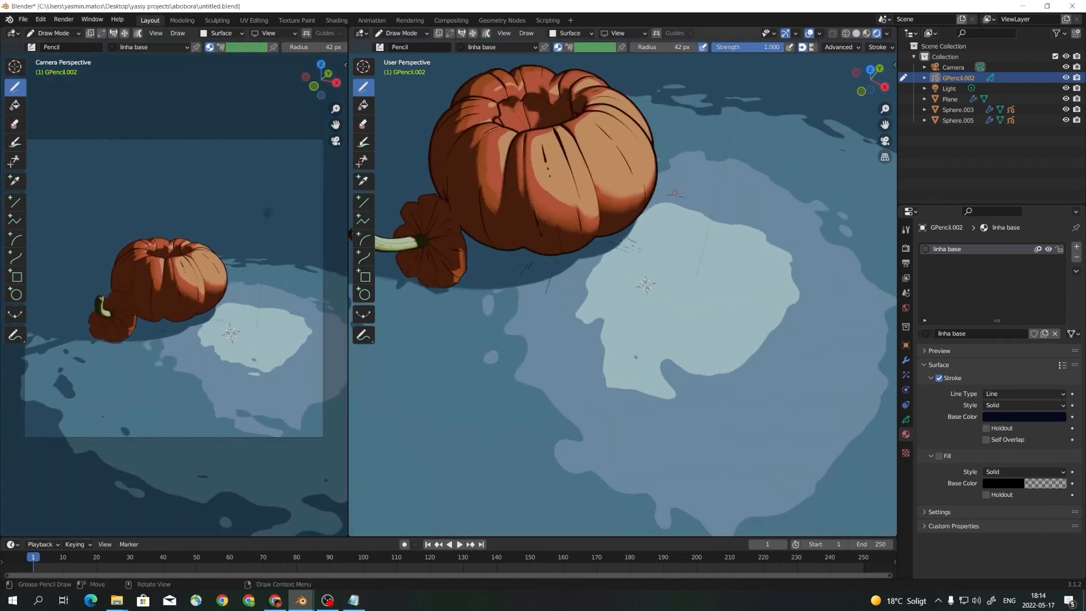
drag(628, 391, 694, 457)
mouse_move(709, 225)
mouse_down()
mouse_move(782, 287)
mouse_move(773, 273)
mouse_up()
middle_drag(272, 362, 268, 360)
scroll(268, 360, down, 1)
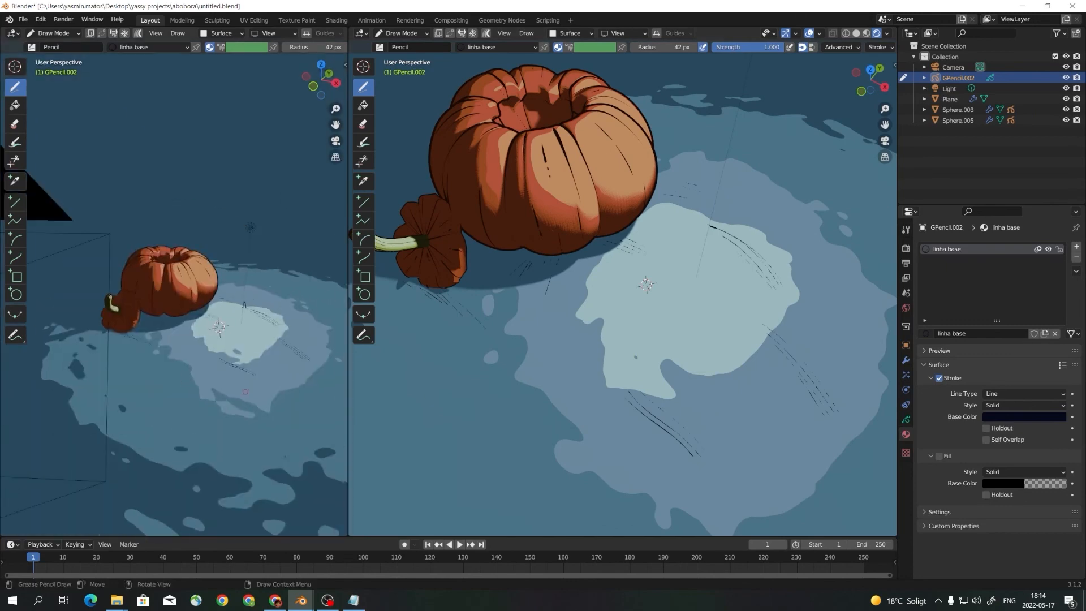
Save the scene file after checking the hatching strokes from farther away.
scroll(665, 349, down, 4)
middle_drag(665, 350, 658, 312)
scroll(658, 312, up, 2)
key(ctrl+s)
scroll(658, 312, down, 3)
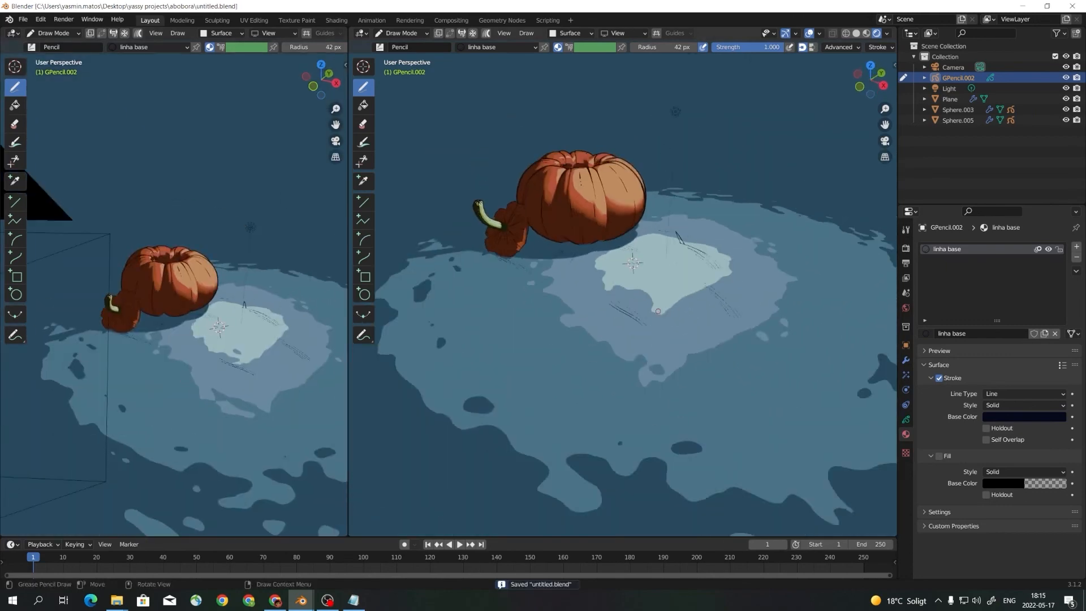
shift+middle_drag(636, 274, 642, 298)
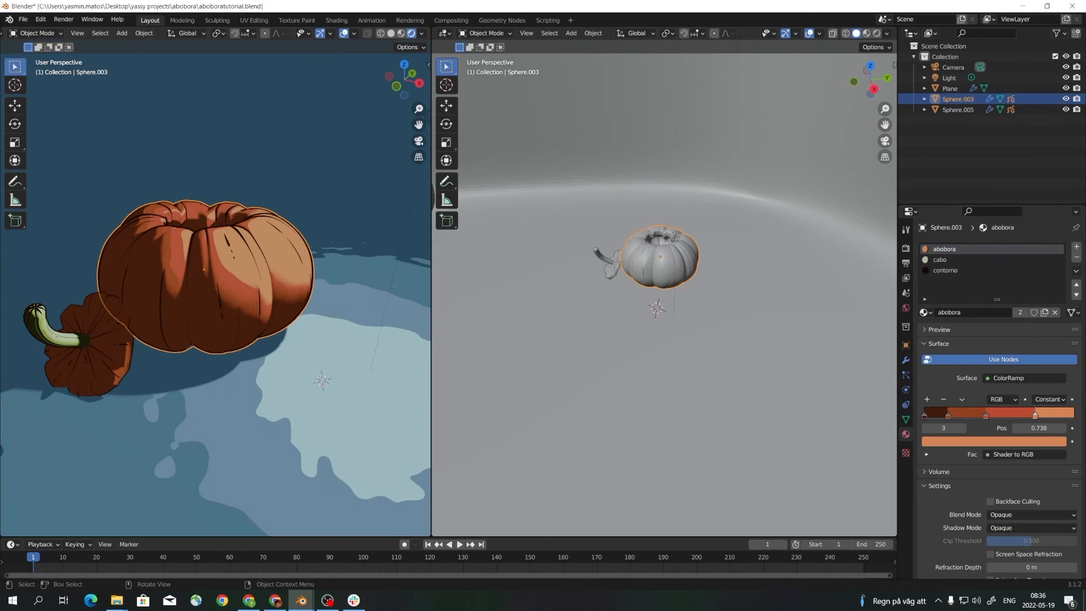
Render a still image of the pumpkin scene and close the render window.
click(92, 19)
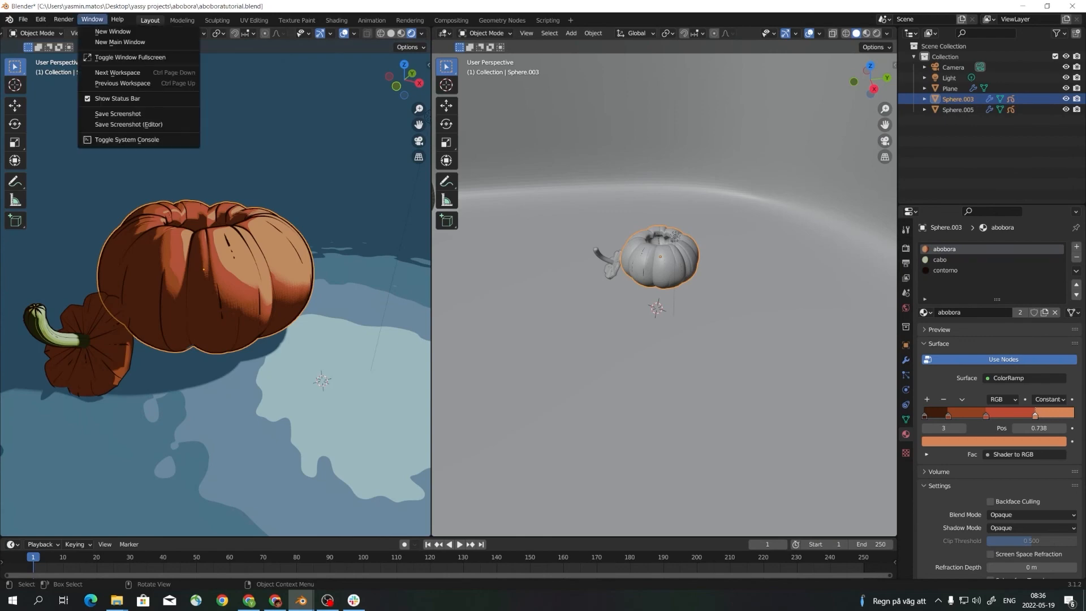
click(64, 19)
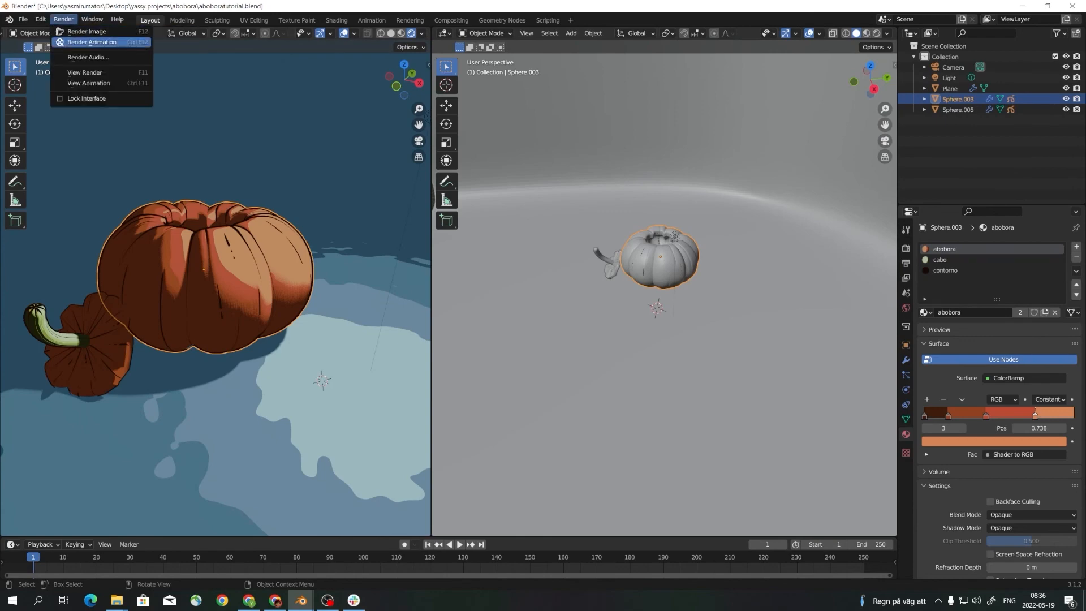
click(80, 31)
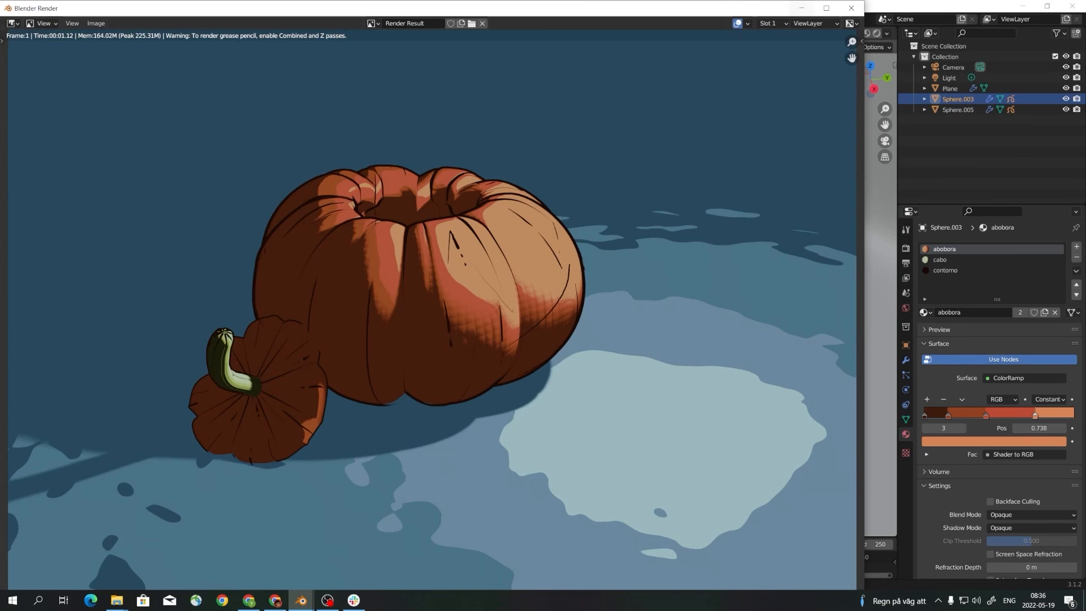
click(852, 8)
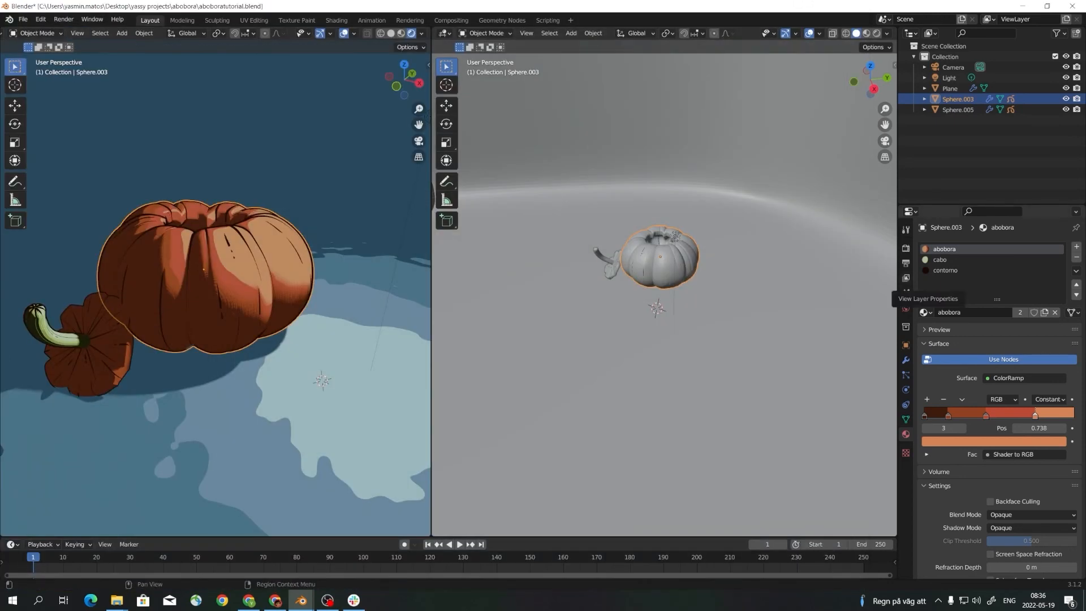
Enable the view layer's Combined and Z passes, render the still image again and close the render window.
click(906, 278)
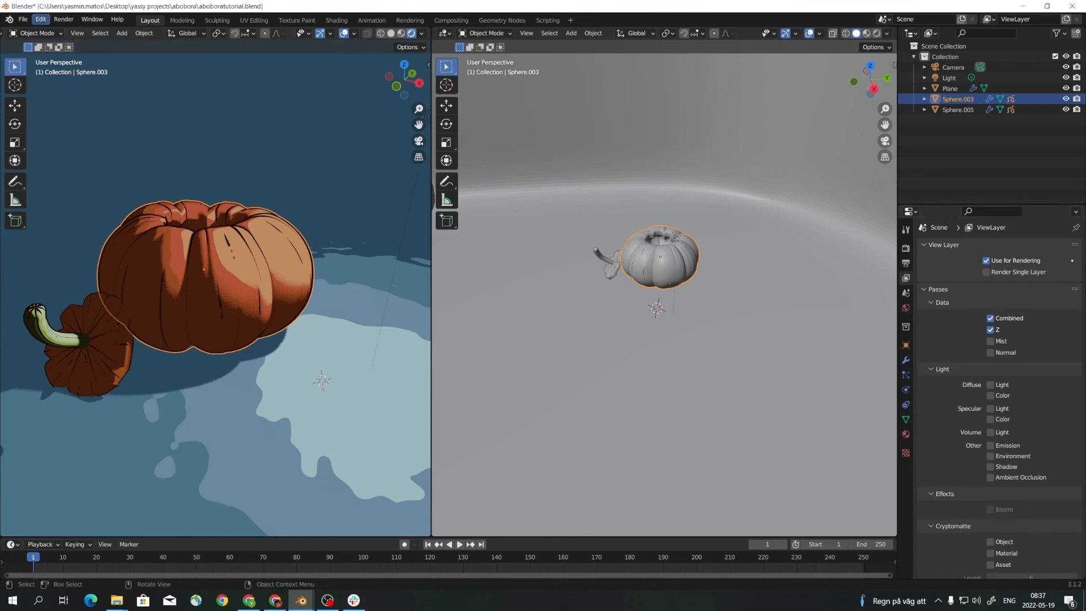
click(40, 20)
click(63, 19)
click(74, 31)
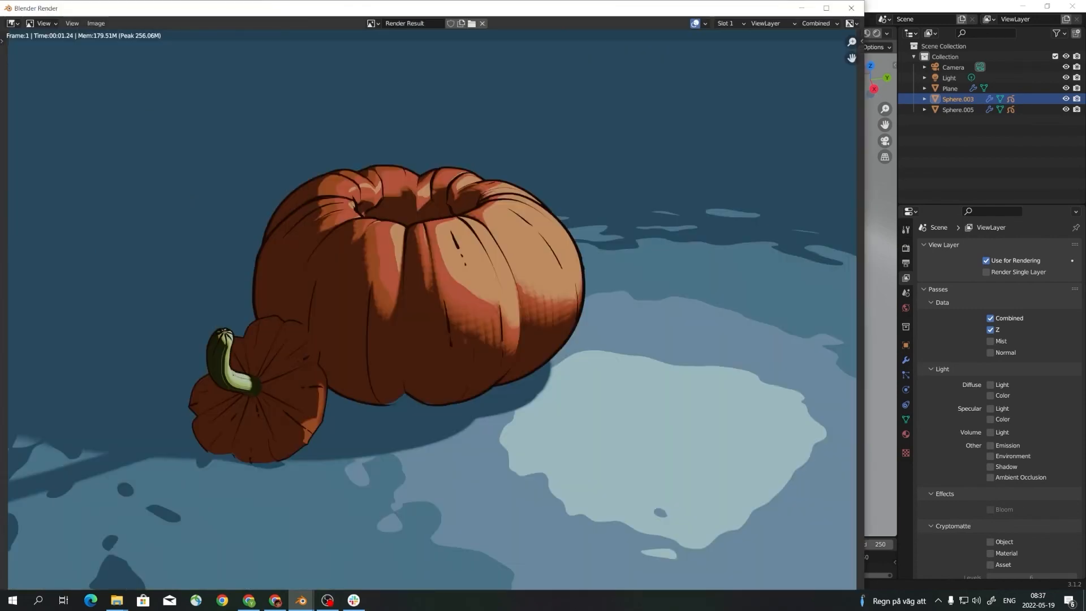
drag(430, 8, 503, 21)
click(924, 21)
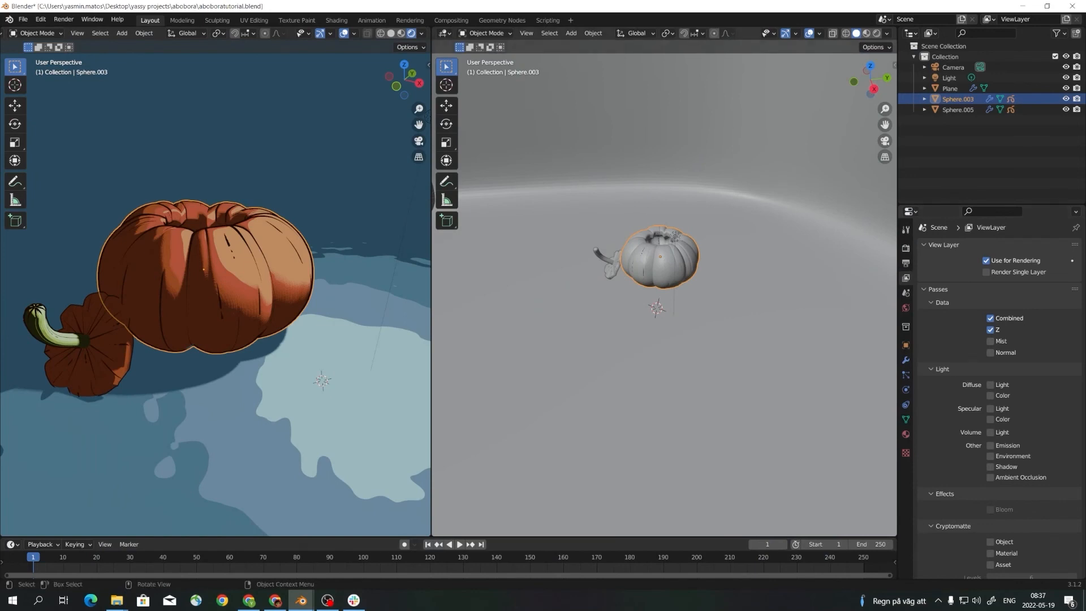
scroll(216, 295, up, 1)
middle_drag(679, 283, 644, 297)
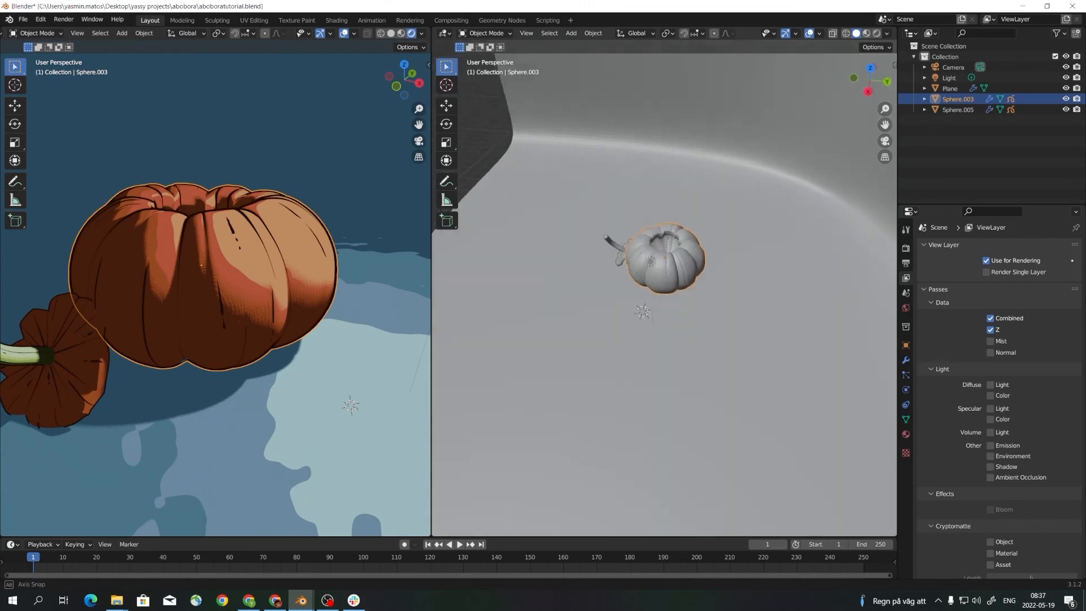
scroll(665, 295, up, 1)
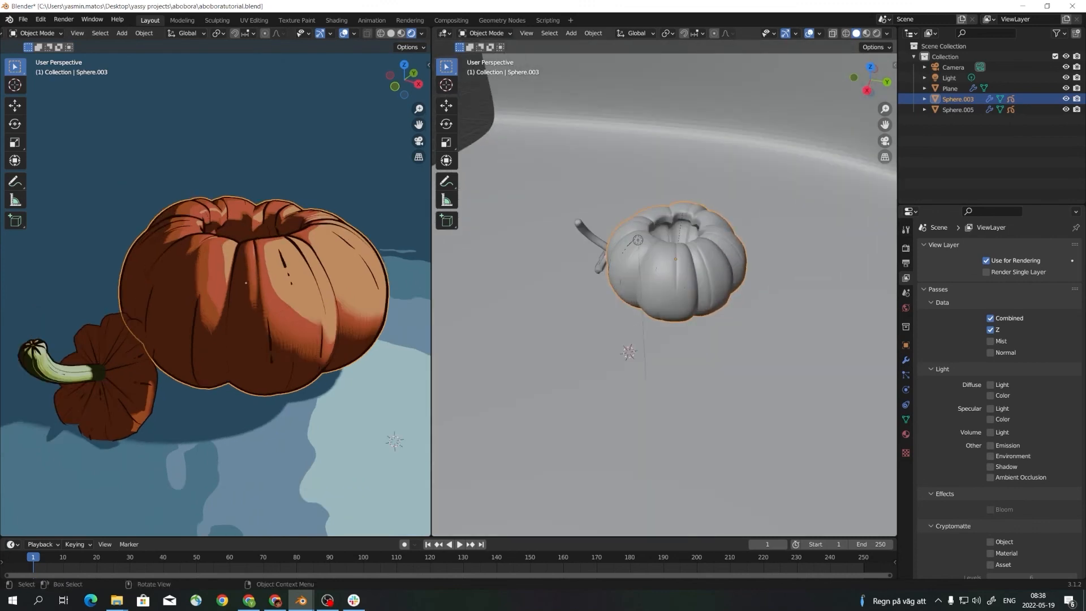